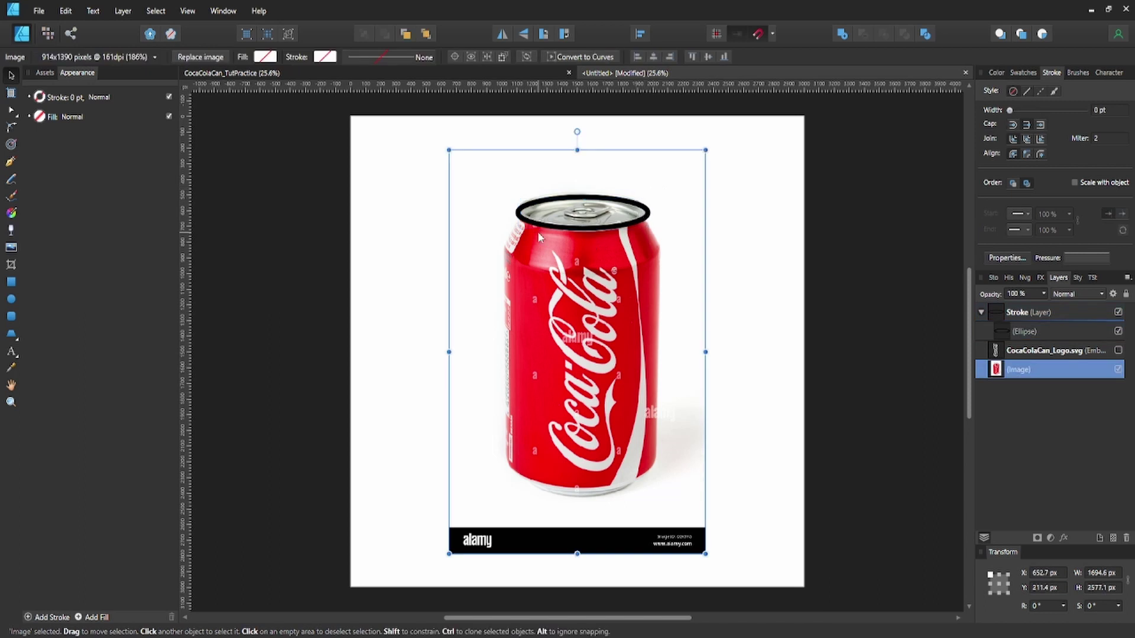
Draw a Pen path from the lid ellipse's left end about 131 px straight down, and across about 860 px to the can's right side.
key("p")
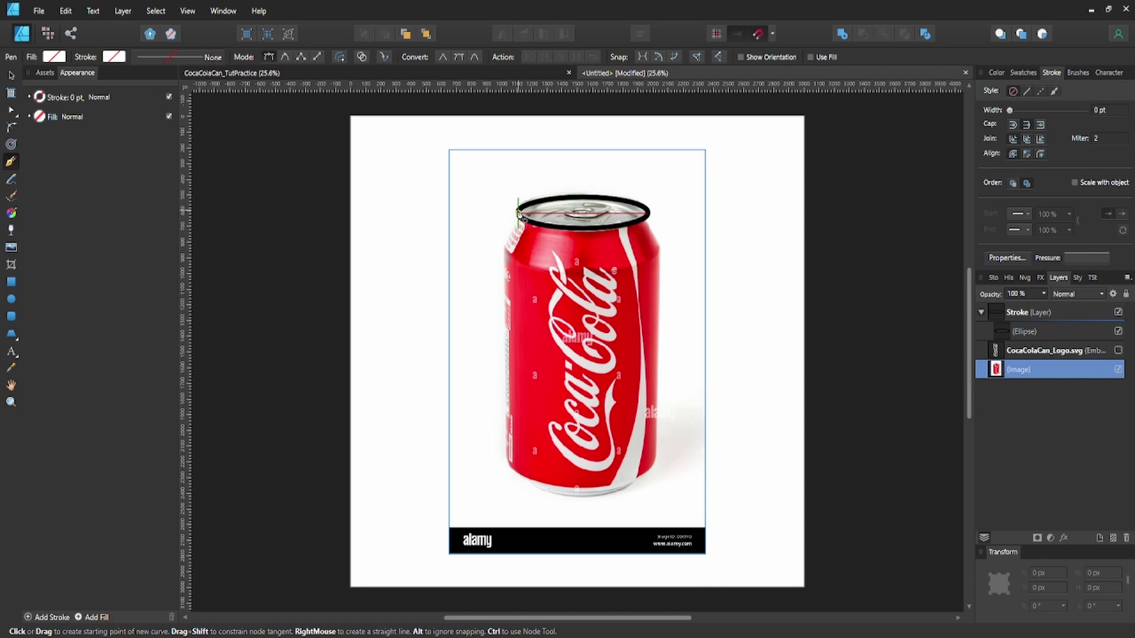
left_click(518, 213)
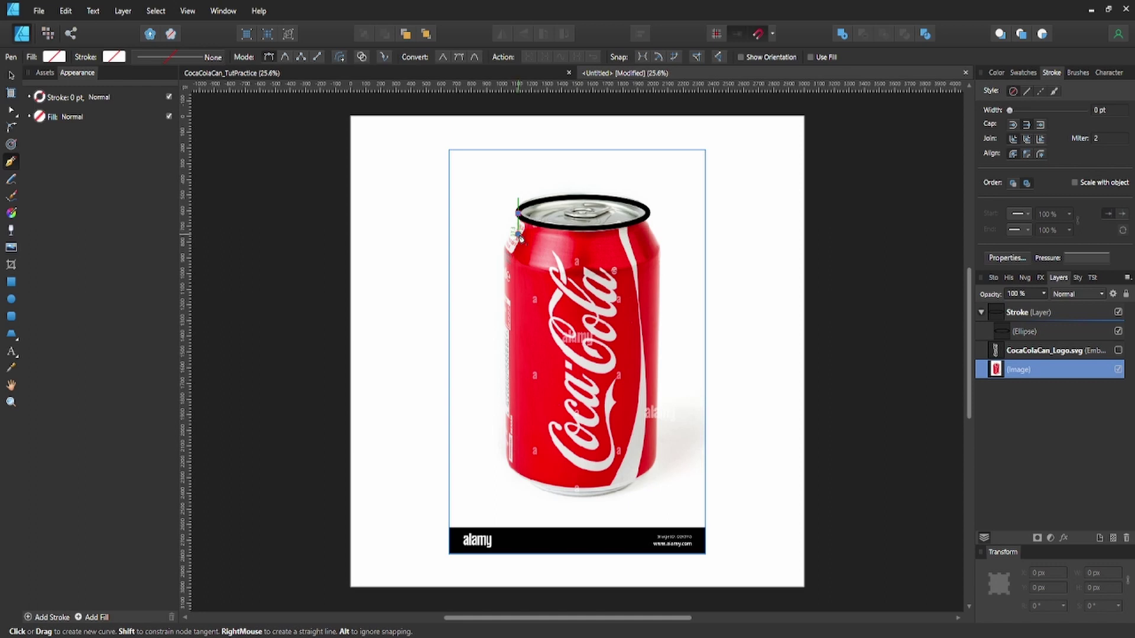
left_click(519, 235)
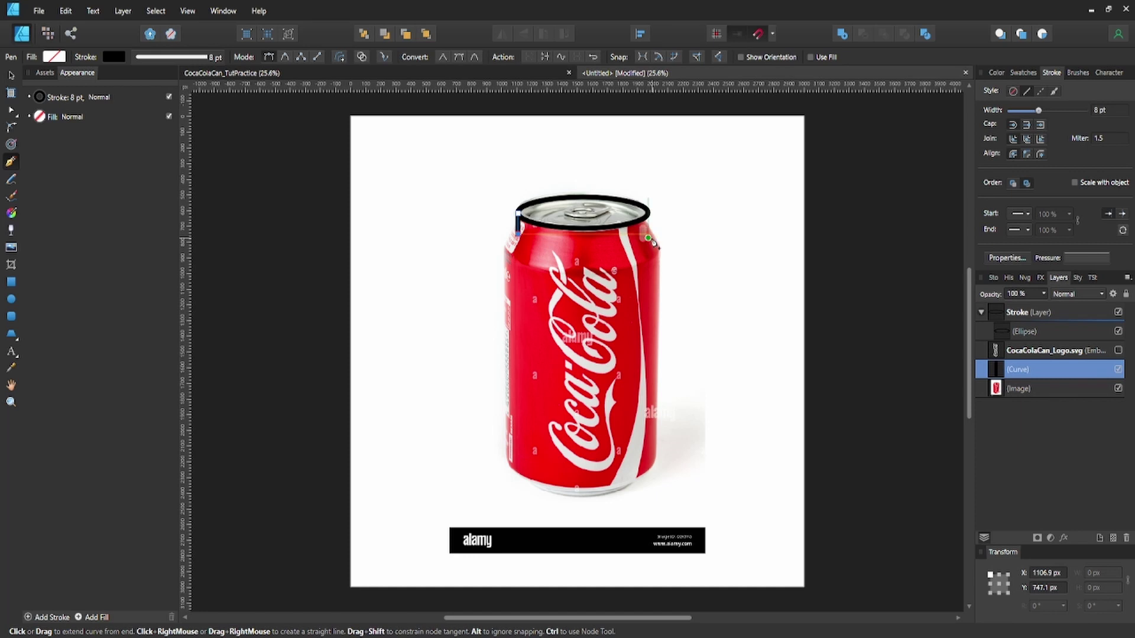
left_click(648, 236)
Lower the path's two bottom corner nodes to about Y 767 px on the left and 773 px on the right.
key("ctrl")
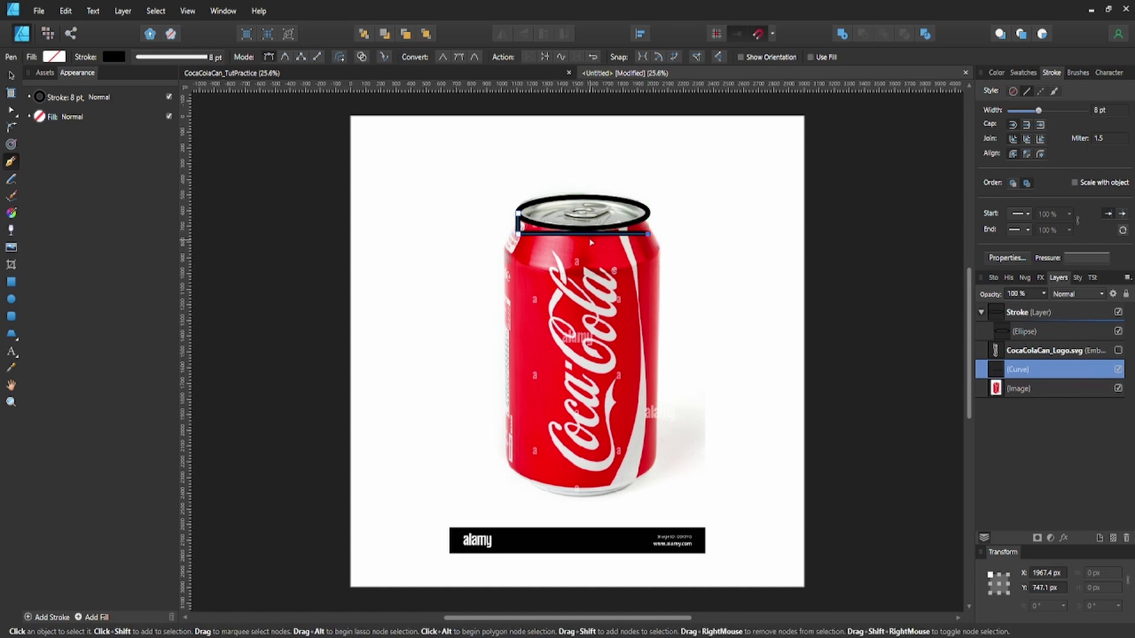
scroll(592, 242, "up", 2)
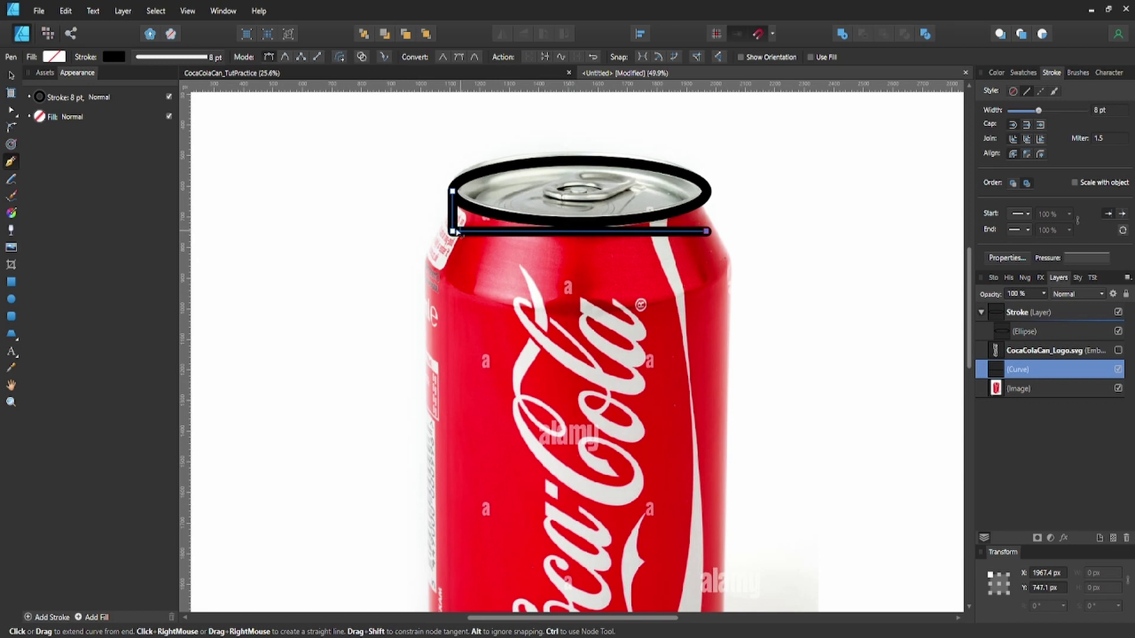
key("ctrl")
left_click(453, 232, "ctrl")
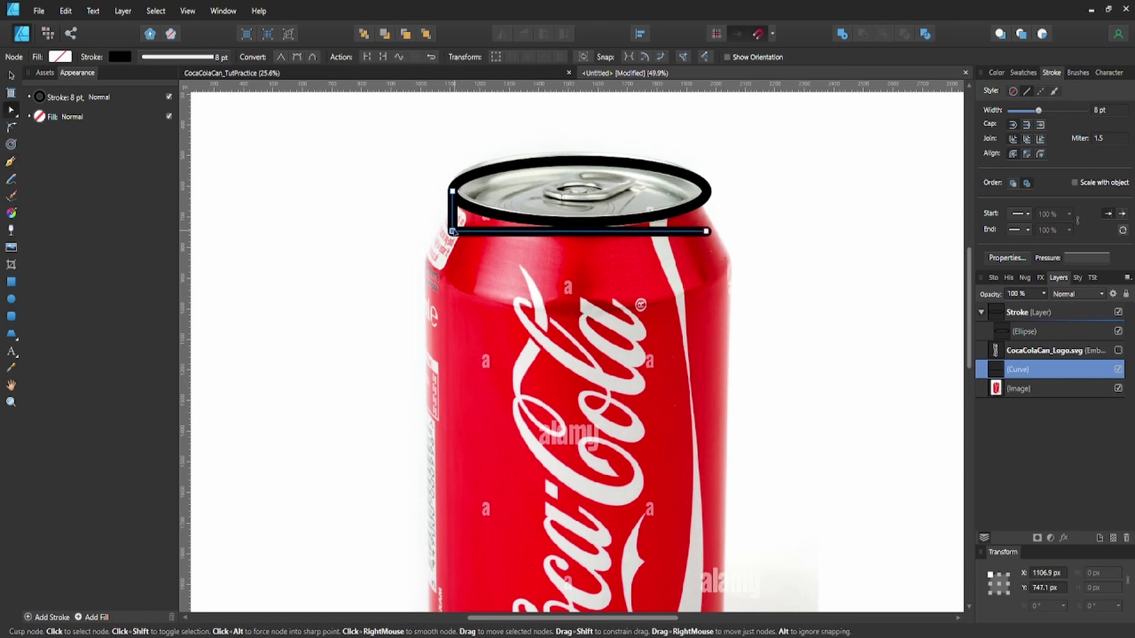
left_click_drag(453, 232, 454, 238)
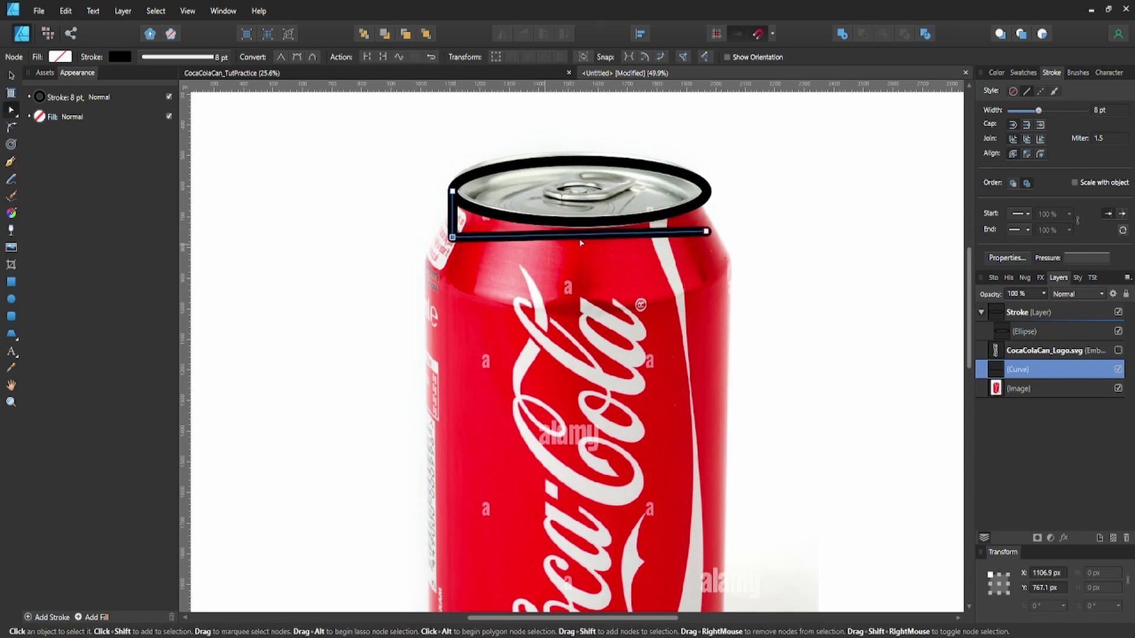
left_click_drag(707, 237, 707, 240)
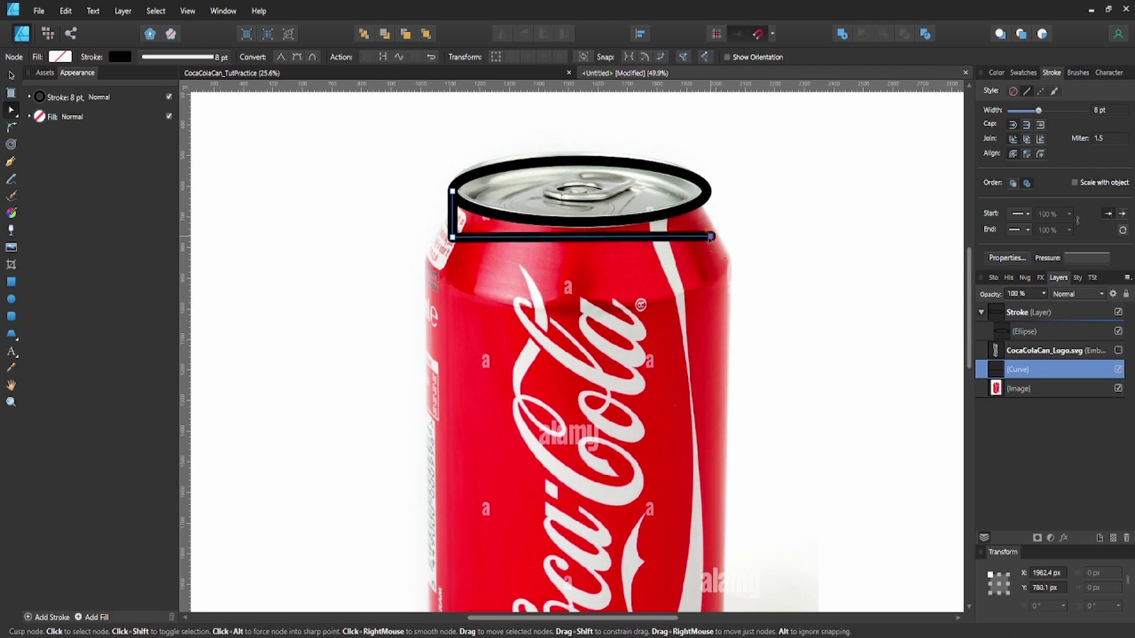
left_click_drag(708, 240, 709, 239)
Close the path through the ellipse's right end back to its first node, and nudge the lower-right node to Y 770.1 px.
key("p")
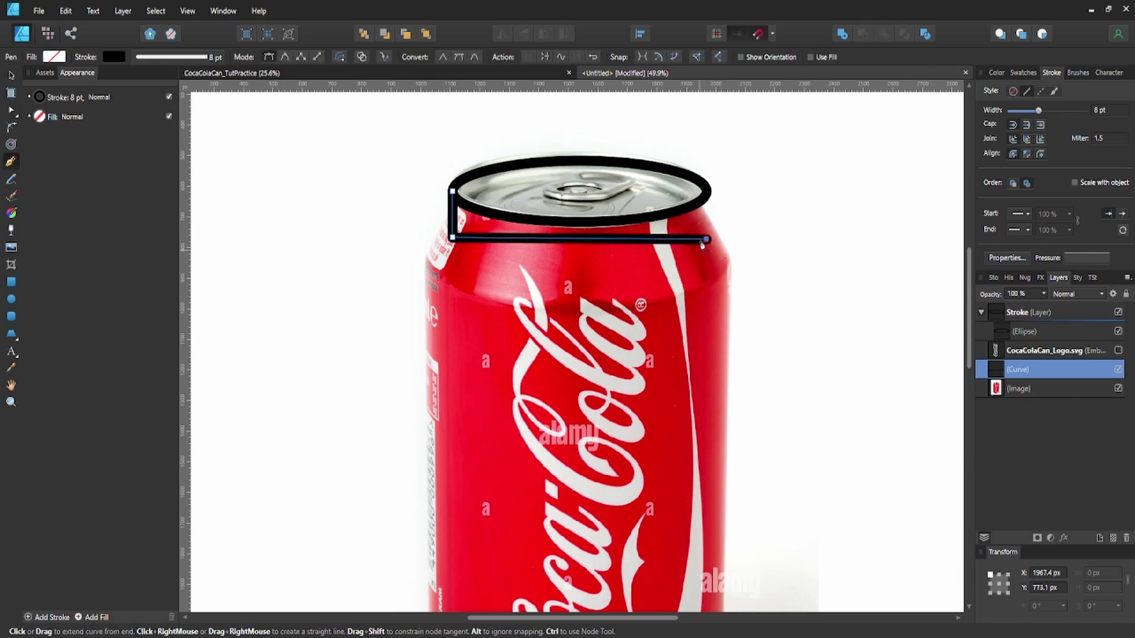
left_click(708, 193)
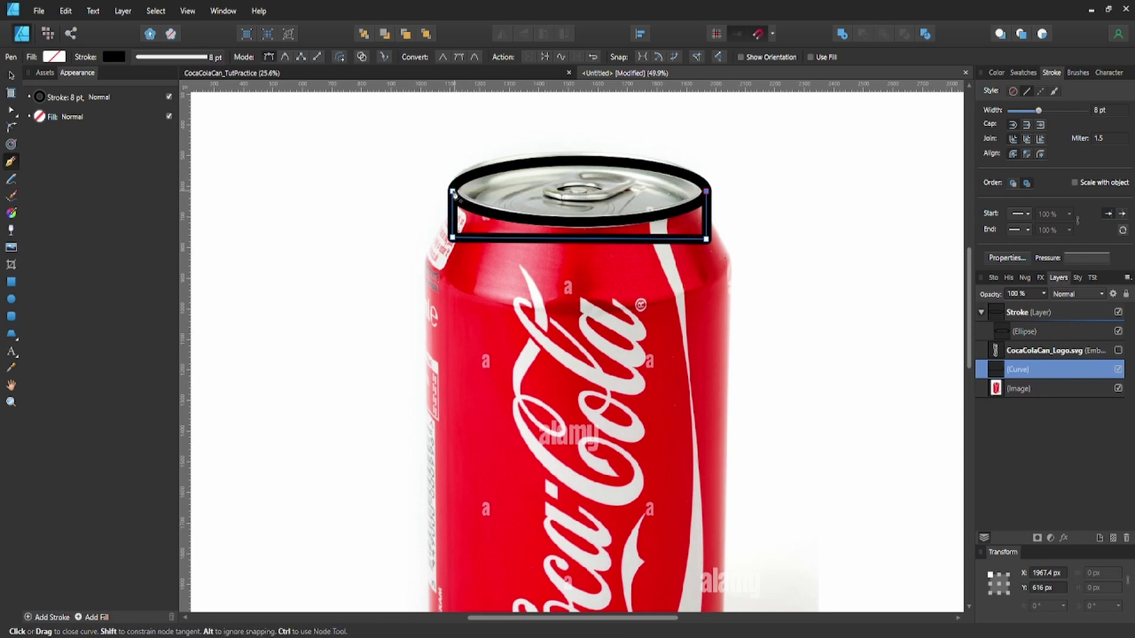
left_click(453, 192)
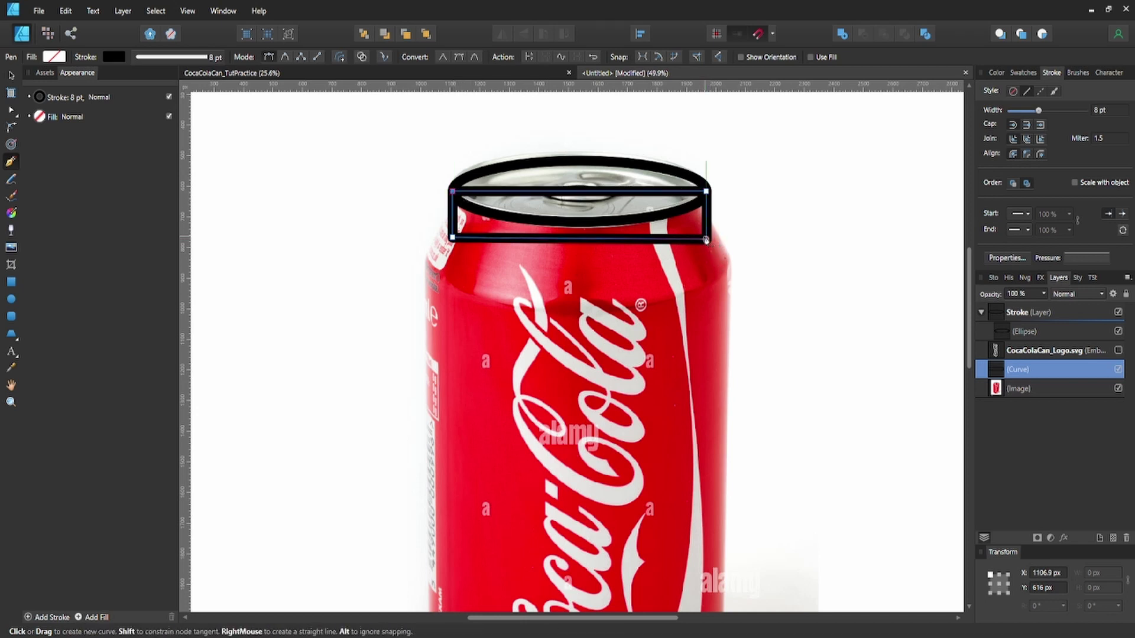
key("a")
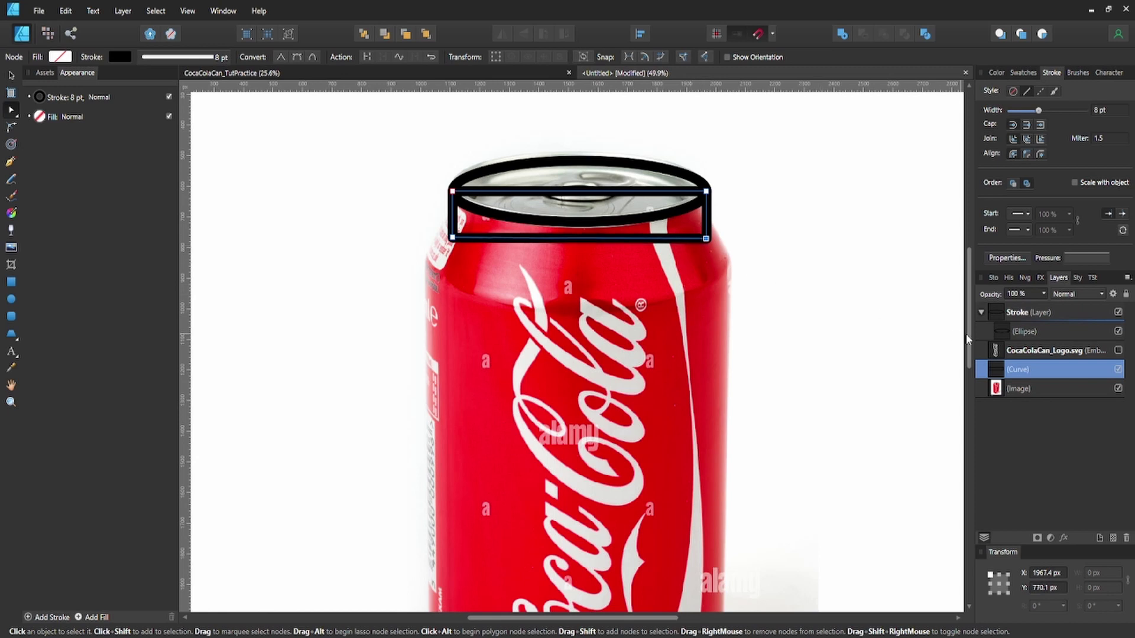
Move the closed curve into the Stroke layer, directly beneath the ellipse.
left_click_drag(1019, 370, 1017, 339)
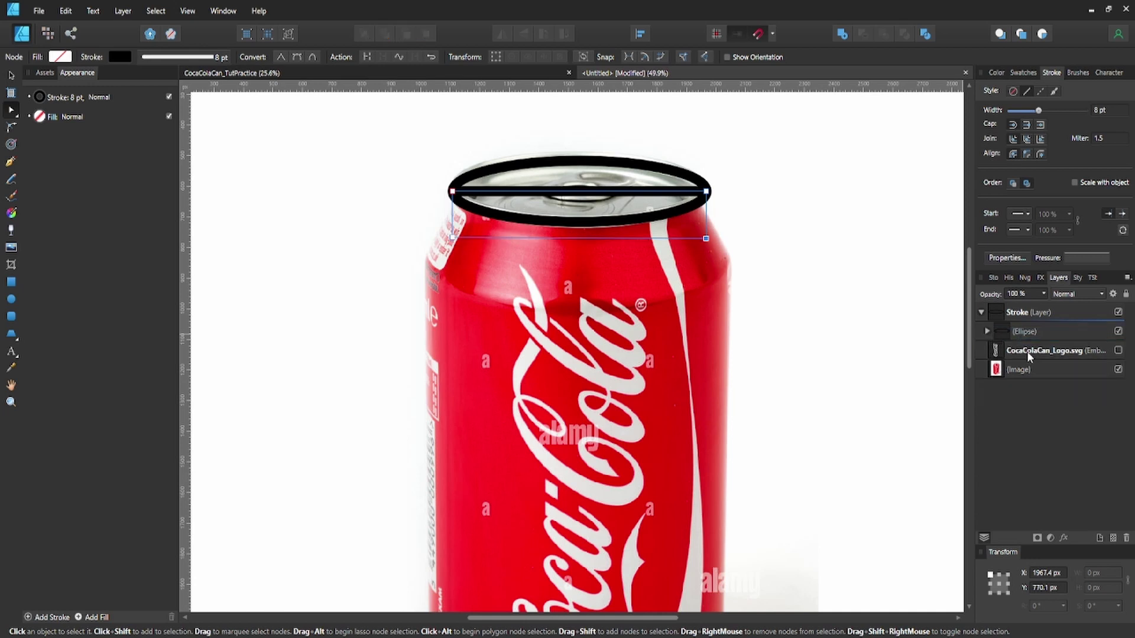
key("ctrl+z")
left_click_drag(1020, 350, 1022, 330)
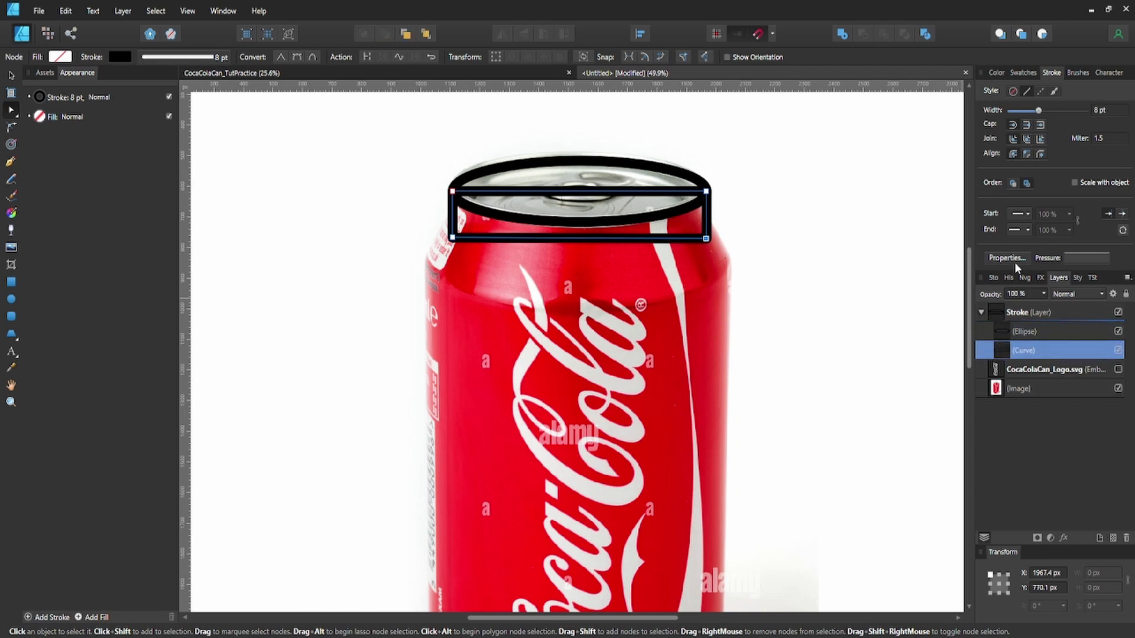
Duplicate the lid ellipse and subtract one copy from the closed curve, leaving a band below the lid.
left_click(1026, 332)
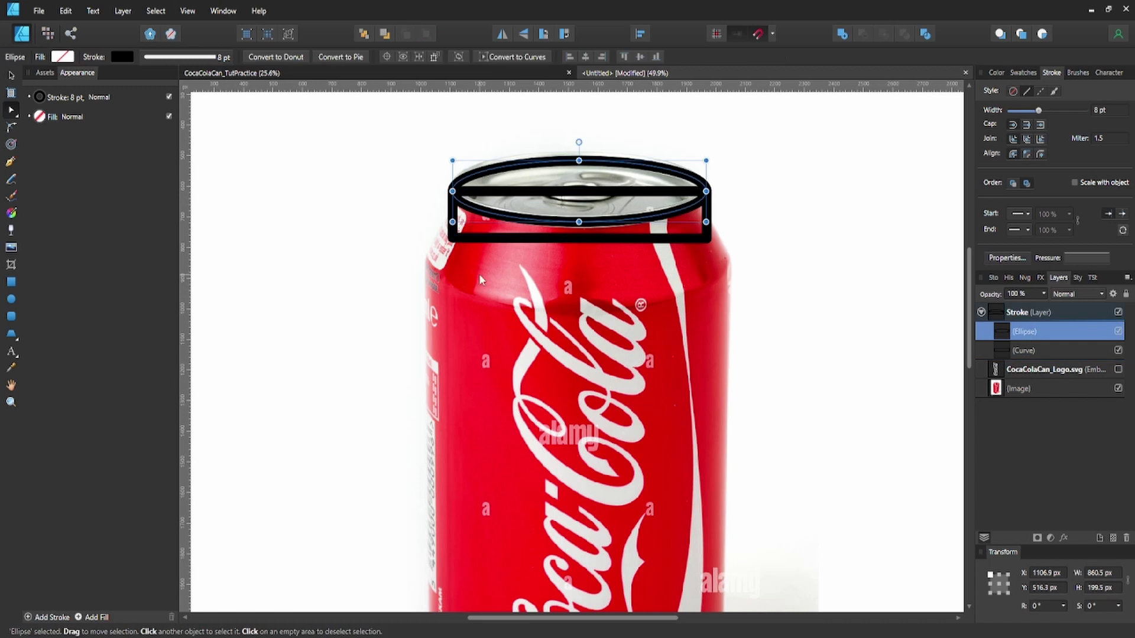
key("v")
key("ctrl+j")
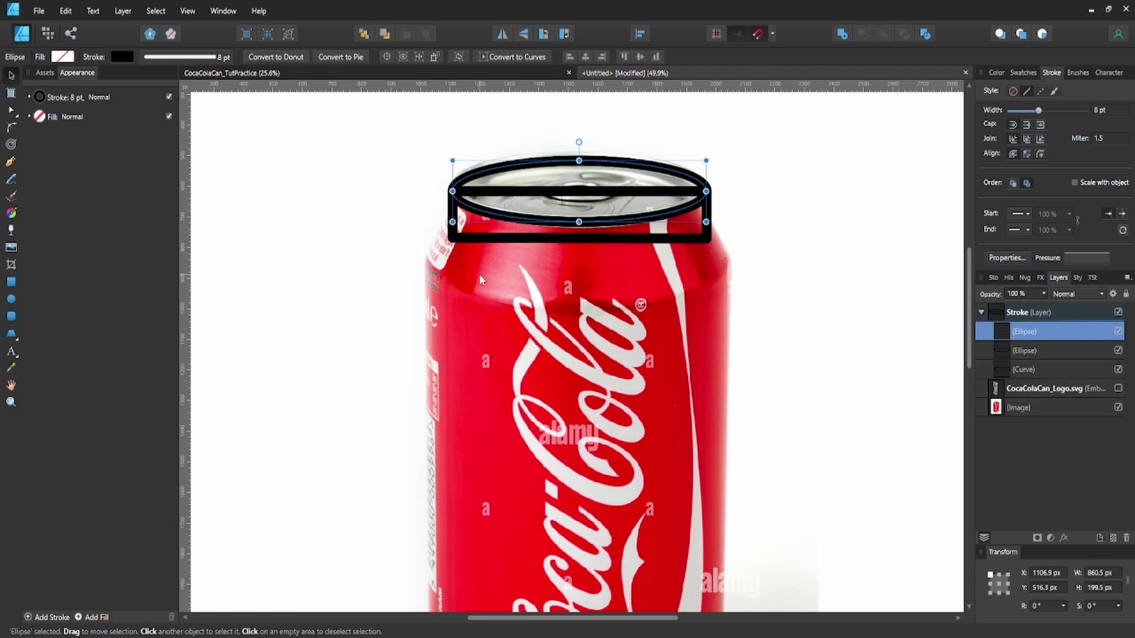
left_click(1031, 353)
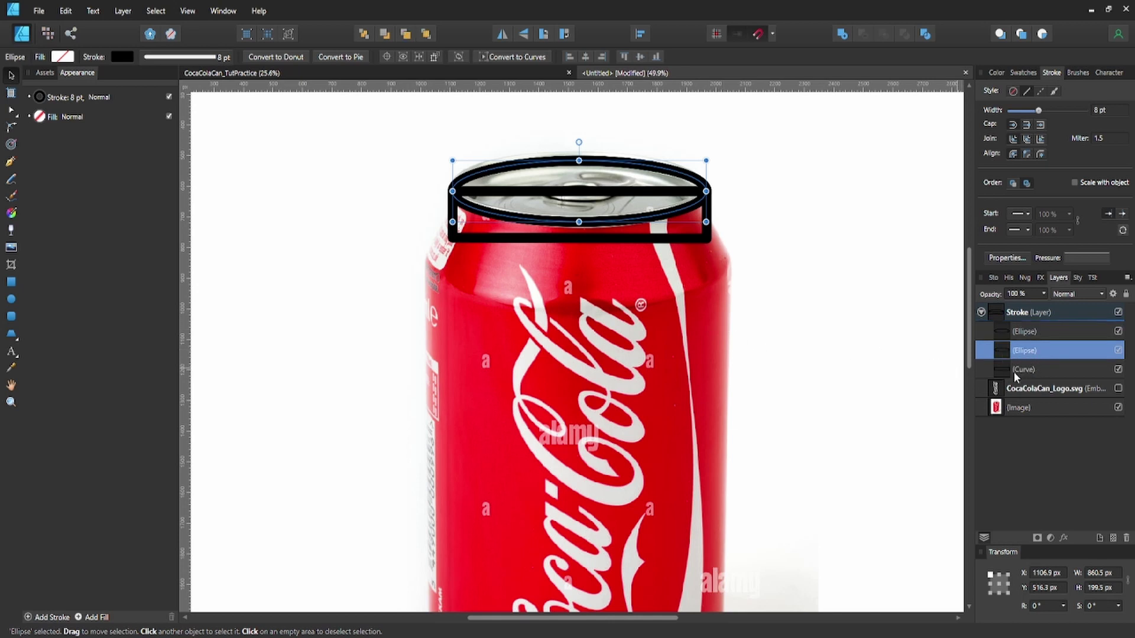
left_click(1023, 369, "shift")
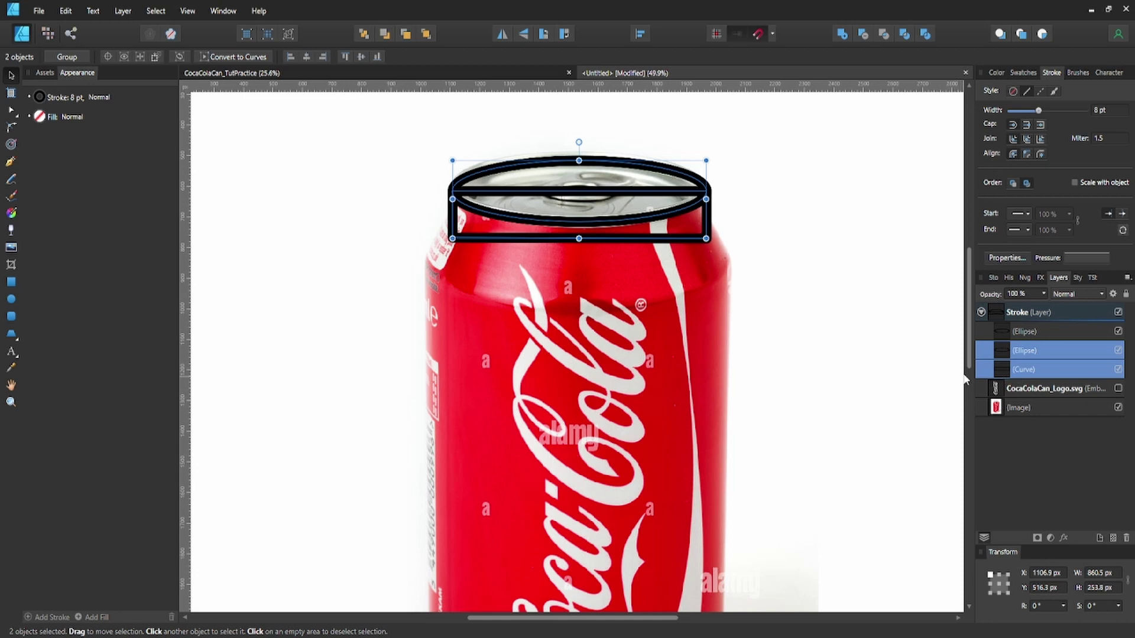
left_click(862, 34)
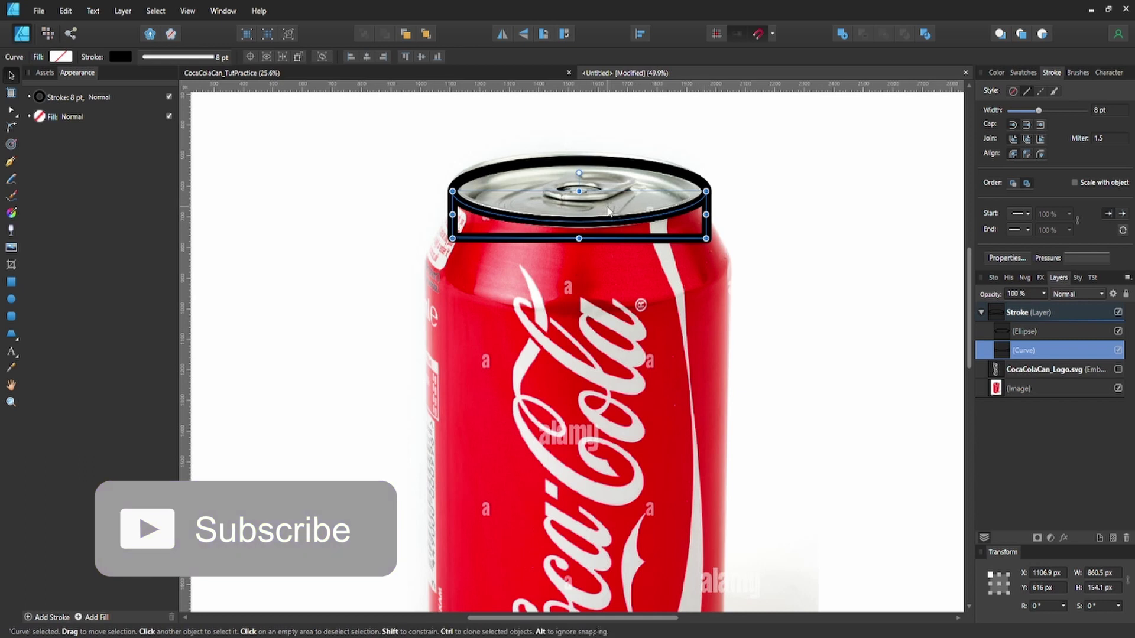
Bend the band's straight lower edge downward into an arc that follows the can's curvature.
key("a")
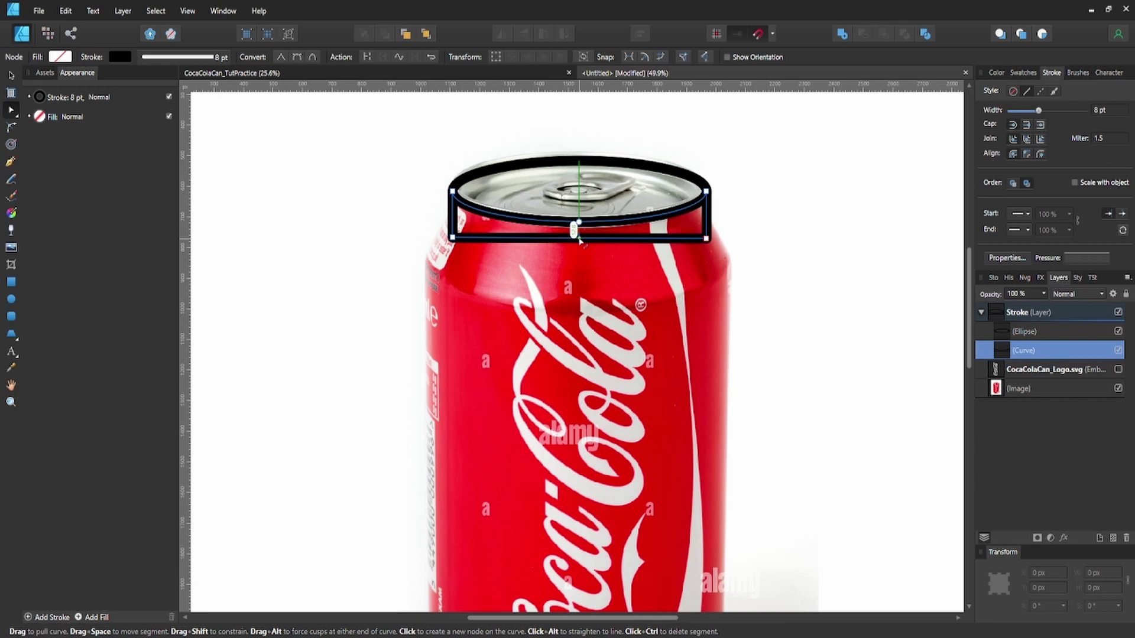
left_click_drag(579, 240, 574, 257)
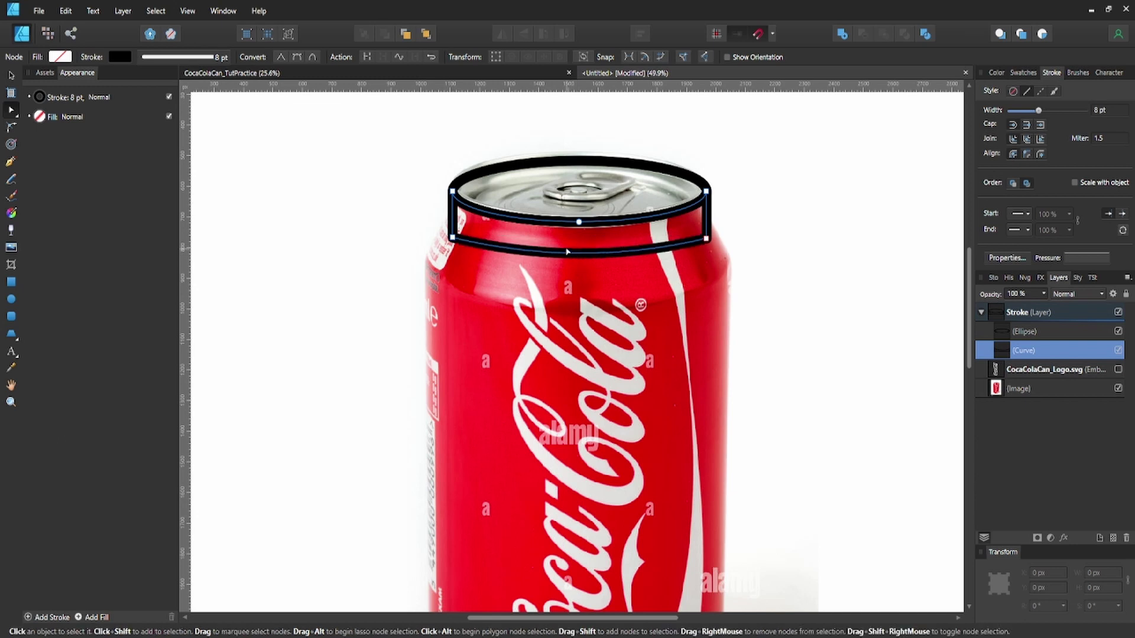
key("v")
key("a")
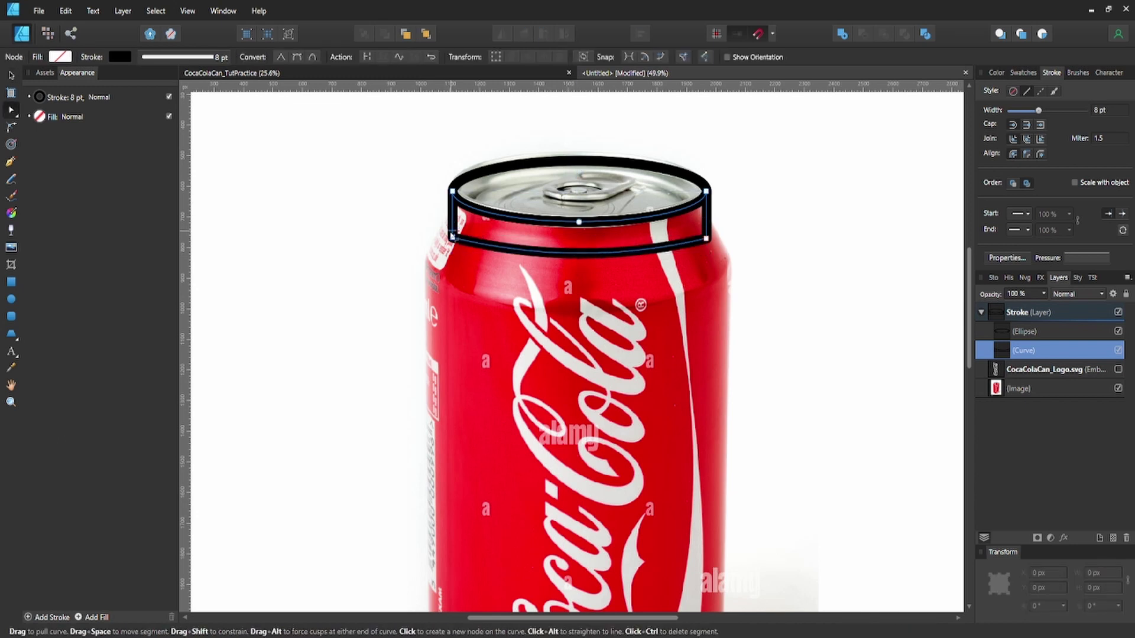
Raise the band's two lower corner nodes together by about 40 px, and deselect the band.
left_click(707, 240)
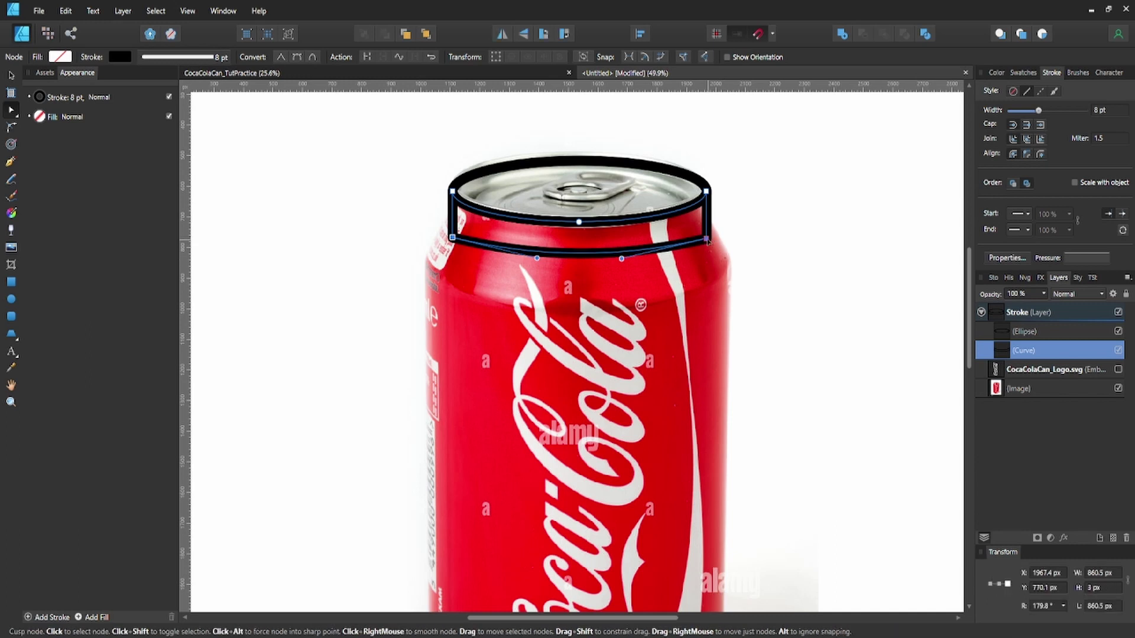
key("shift+Up")
key("shift+Up")
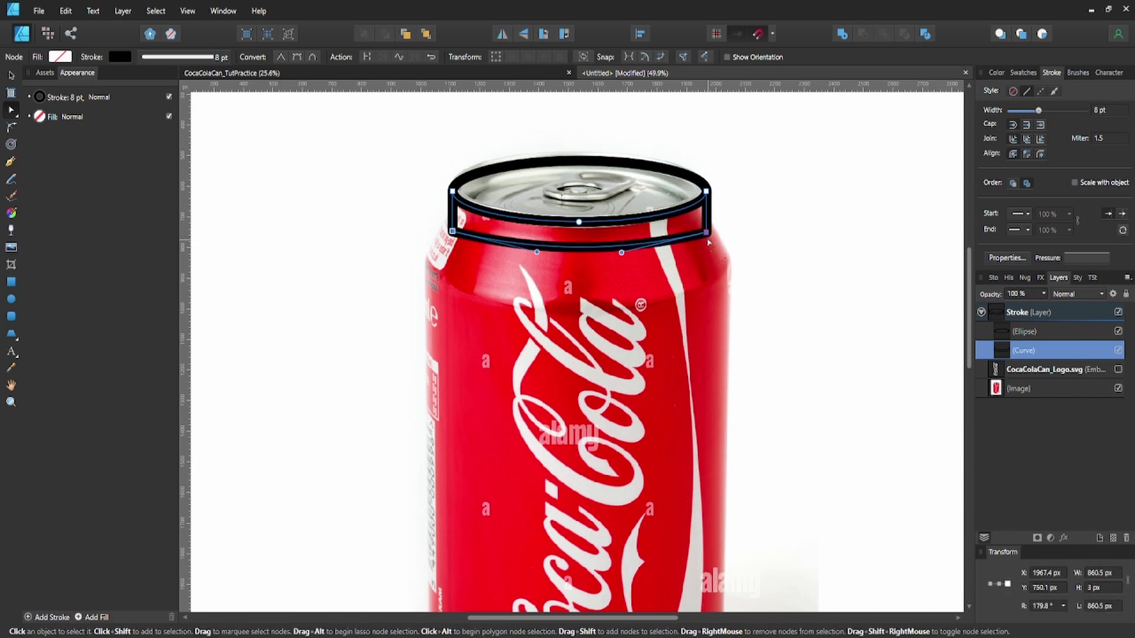
key("shift+Up")
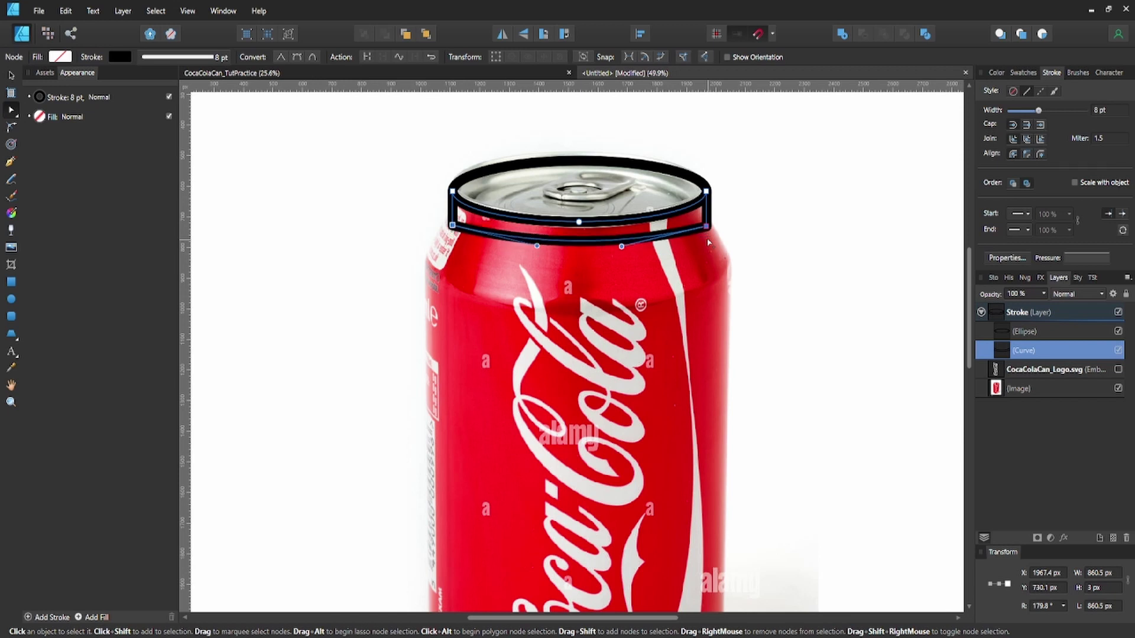
key("shift+Up")
key("v")
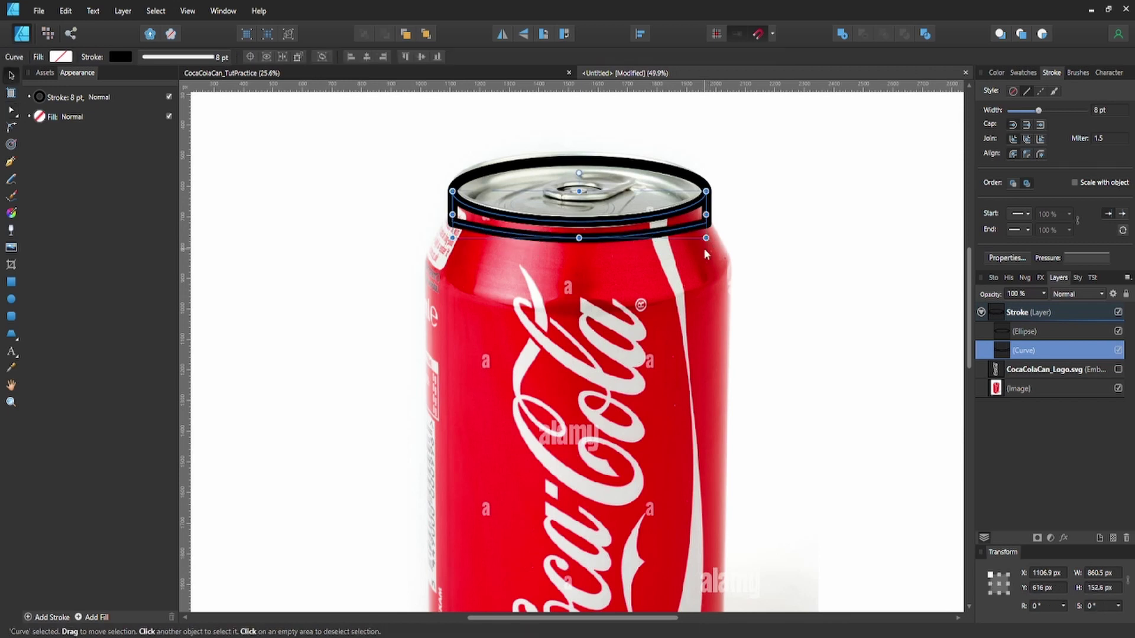
left_click(733, 230)
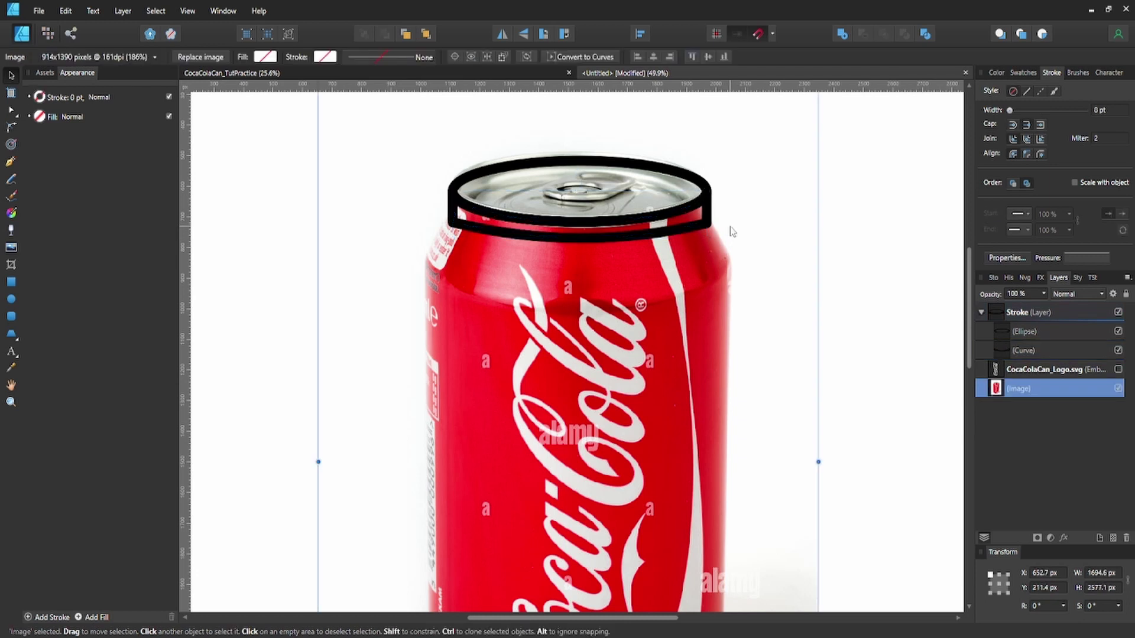
Duplicate the lid ellipse and scale the copy down around its centre to about 598 px wide.
scroll(678, 244, "down", 2)
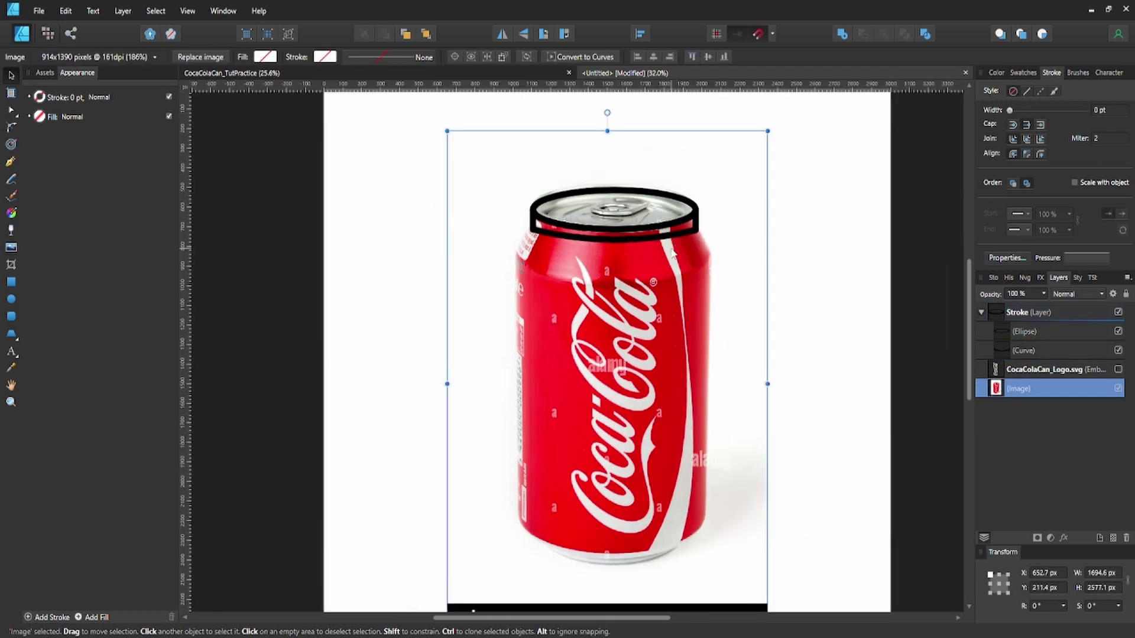
left_click(645, 227)
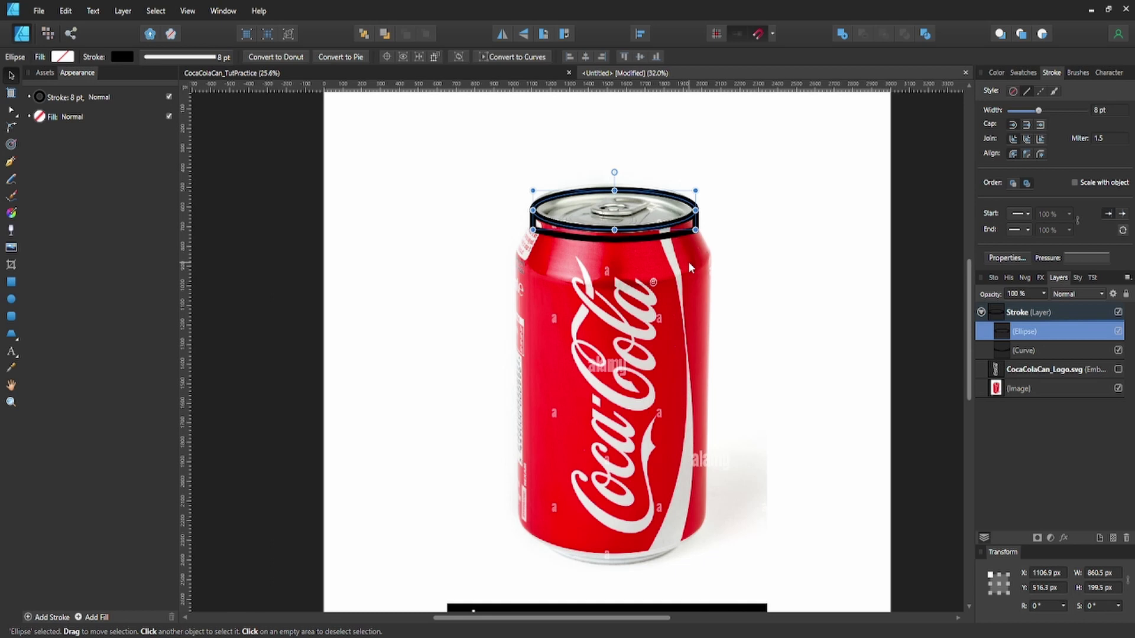
key("ctrl+j")
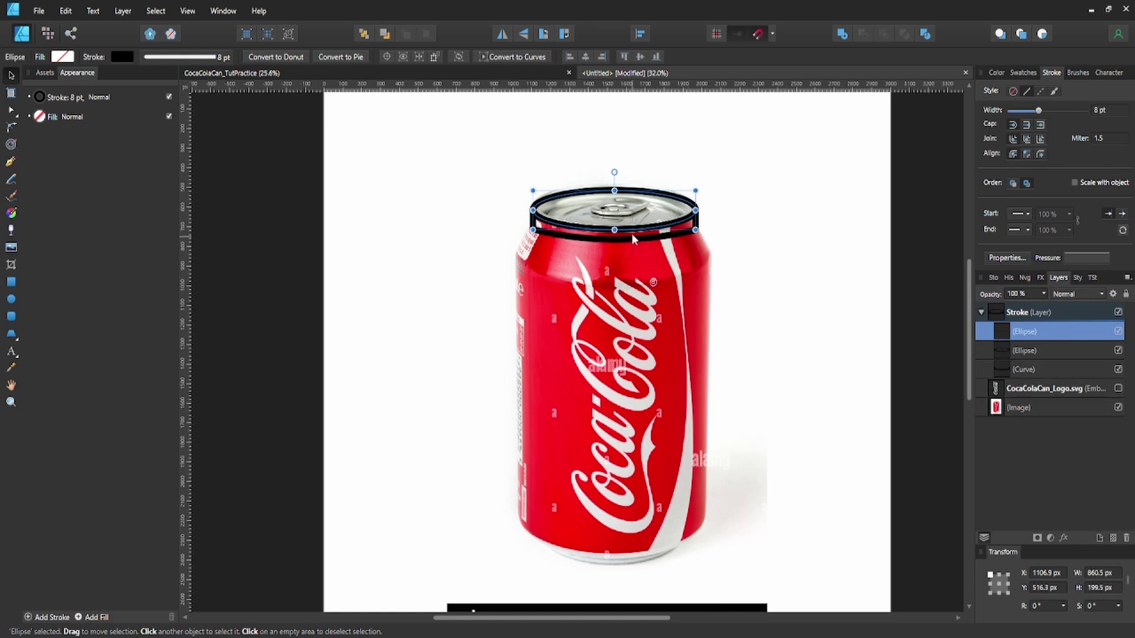
scroll(645, 214, "up", 2)
left_click_drag(722, 177, 678, 187)
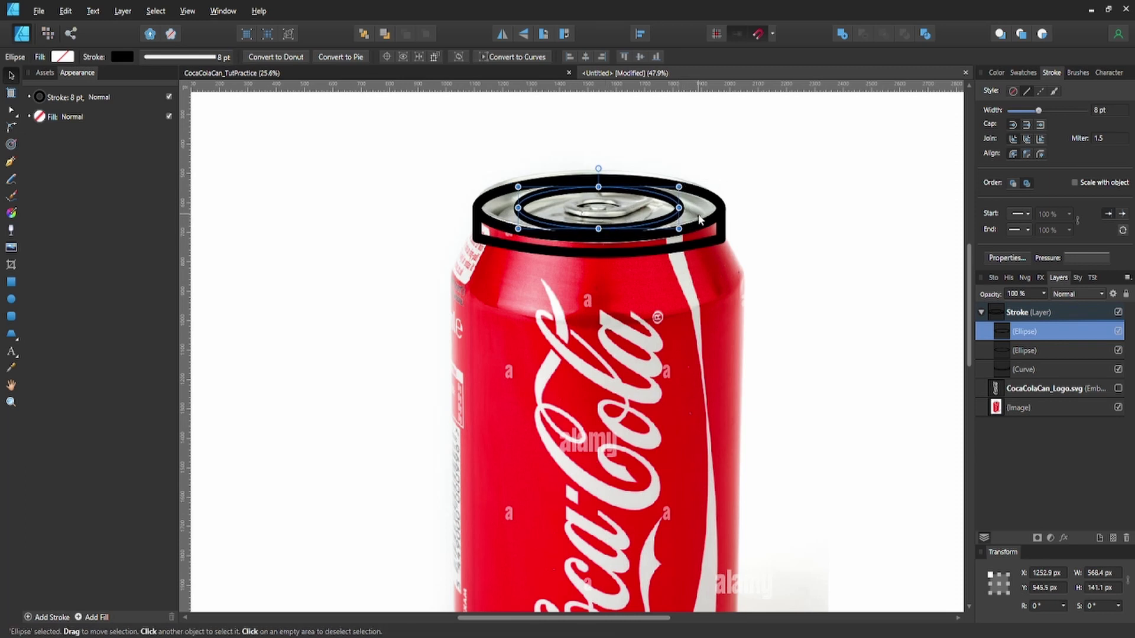
key("ctrl+z")
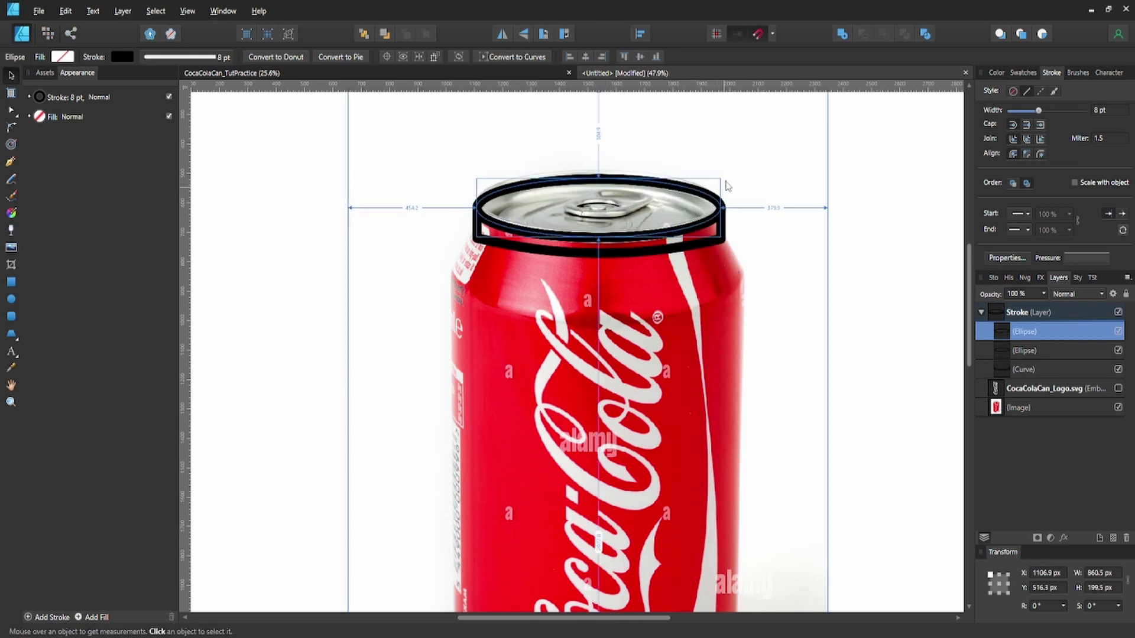
left_click_drag(721, 178, 683, 187)
Resize the inner ellipse around its centre to about 101 px high and 673 px wide, and deselect it.
left_click_drag(598, 228, 599, 223)
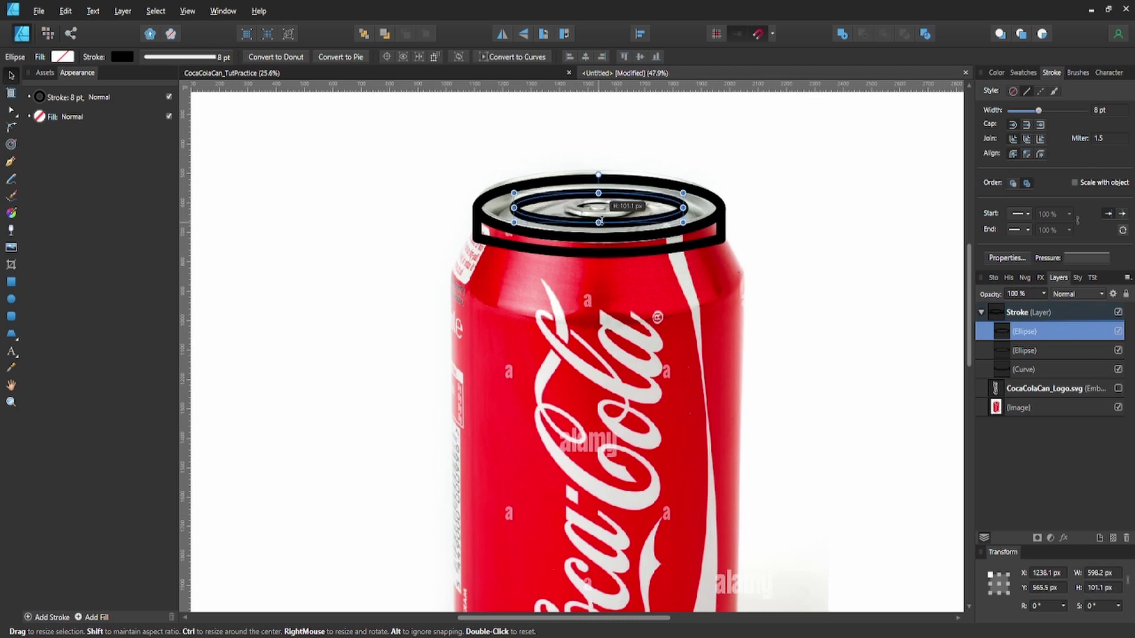
left_click_drag(683, 209, 694, 207)
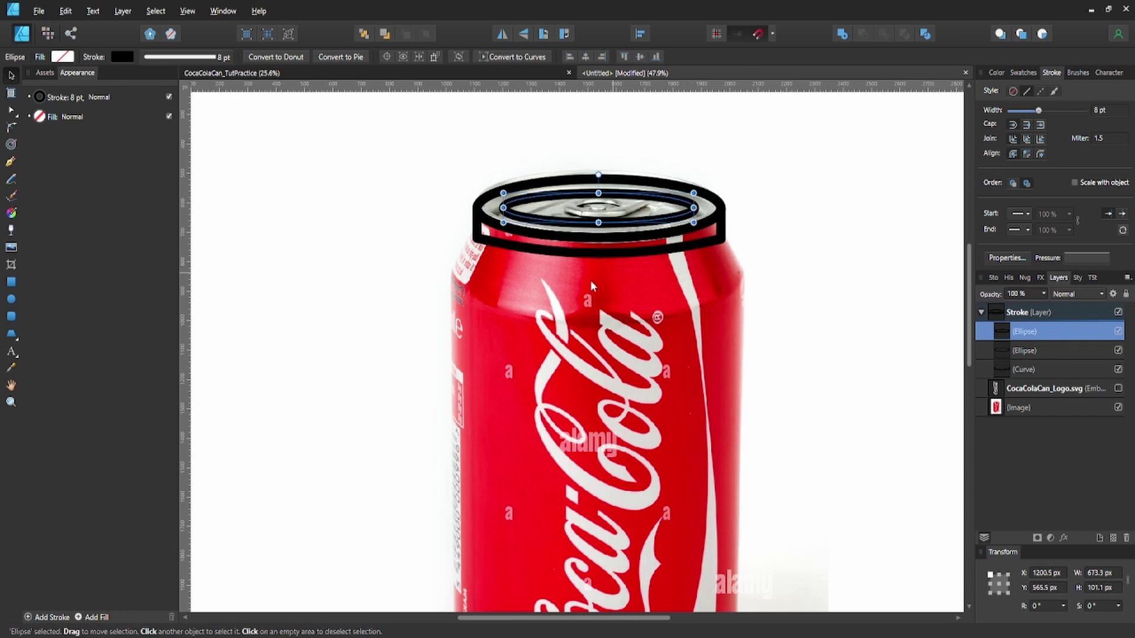
left_click(775, 258)
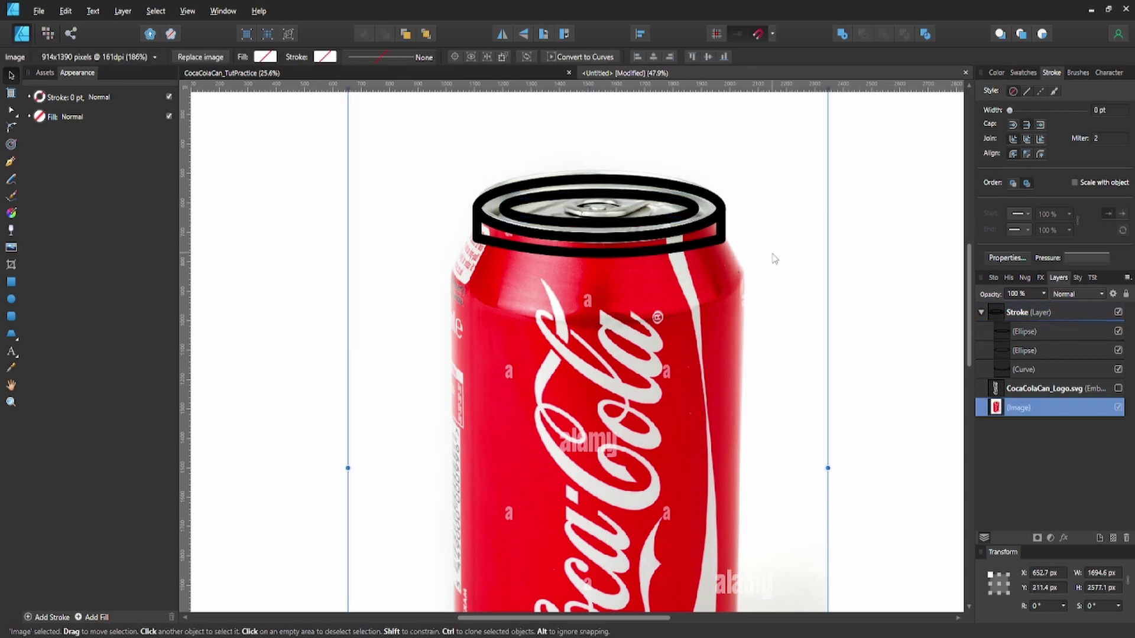
Draw a straight-segment path from the rim's left edge over the shoulder, down the can's left side and across its base to the centre line.
left_click(690, 218)
scroll(556, 282, "down", 2)
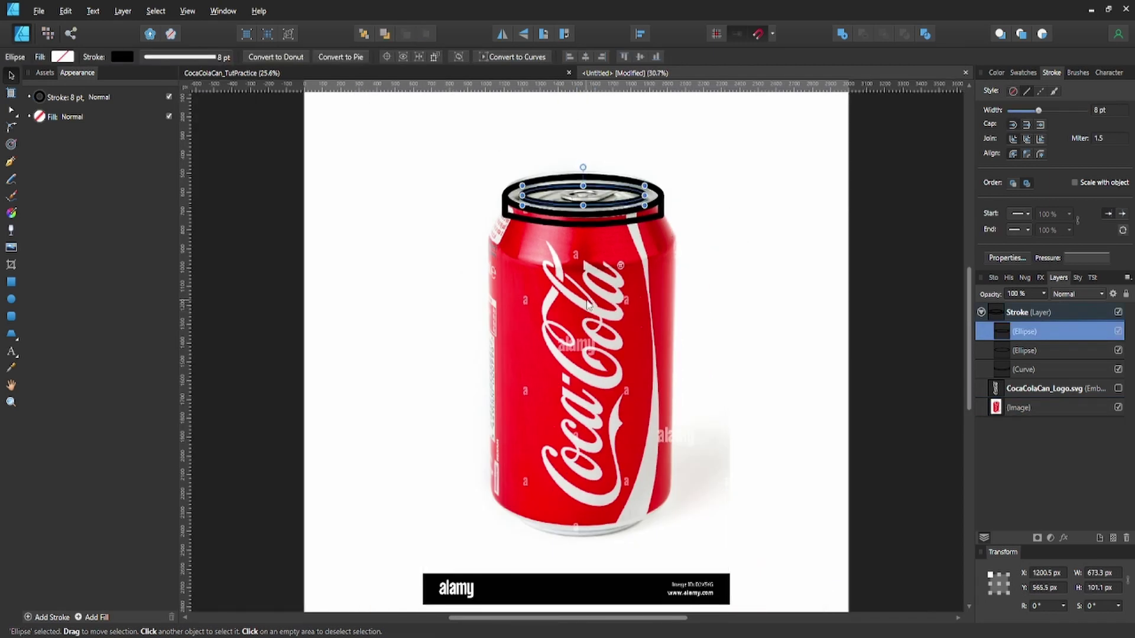
key("p")
scroll(503, 224, "up", 1)
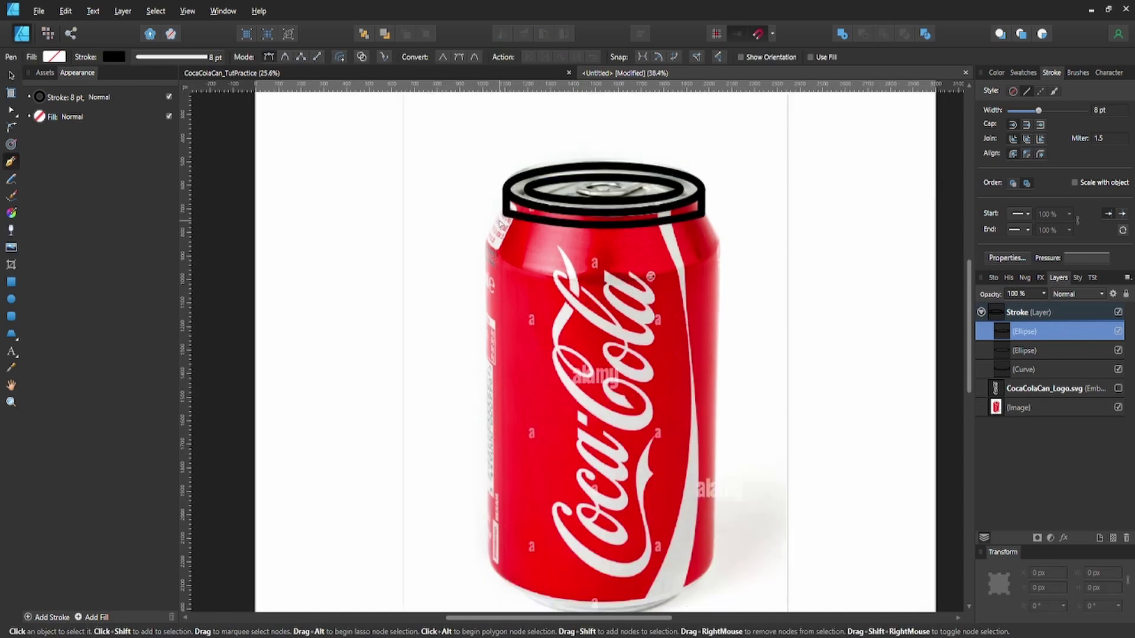
scroll(503, 224, "up", 1)
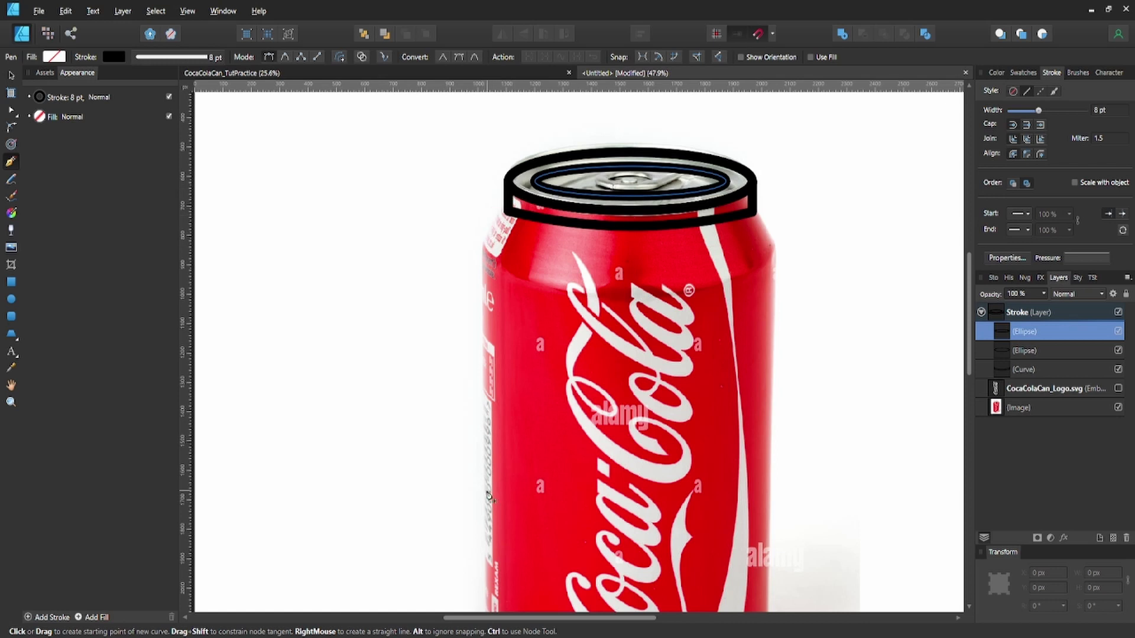
left_click(509, 197)
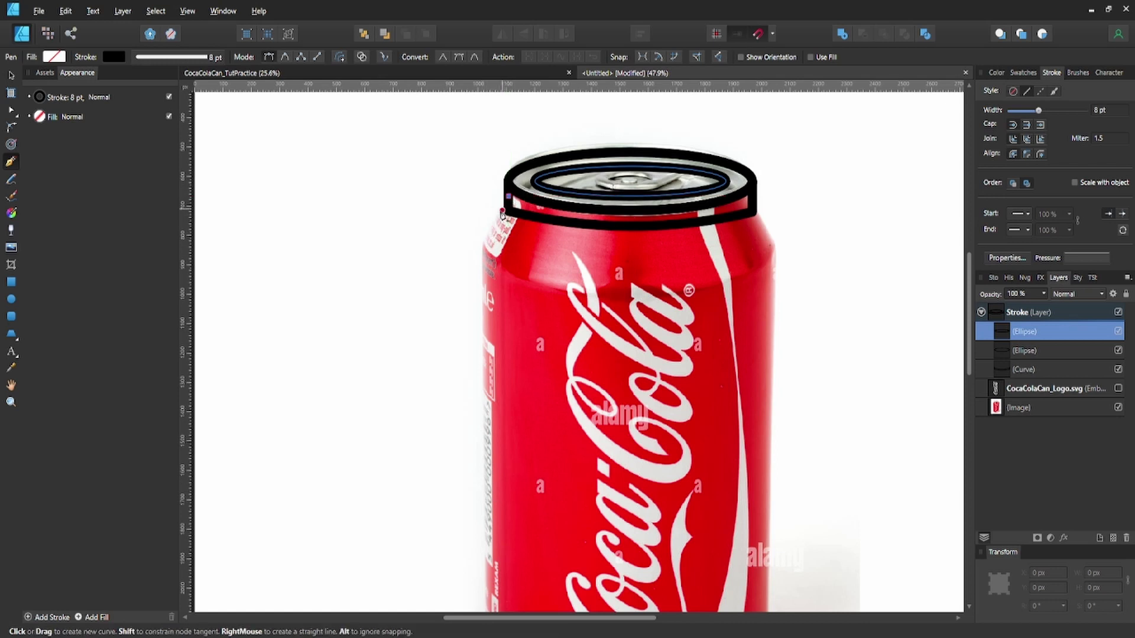
left_click(483, 239)
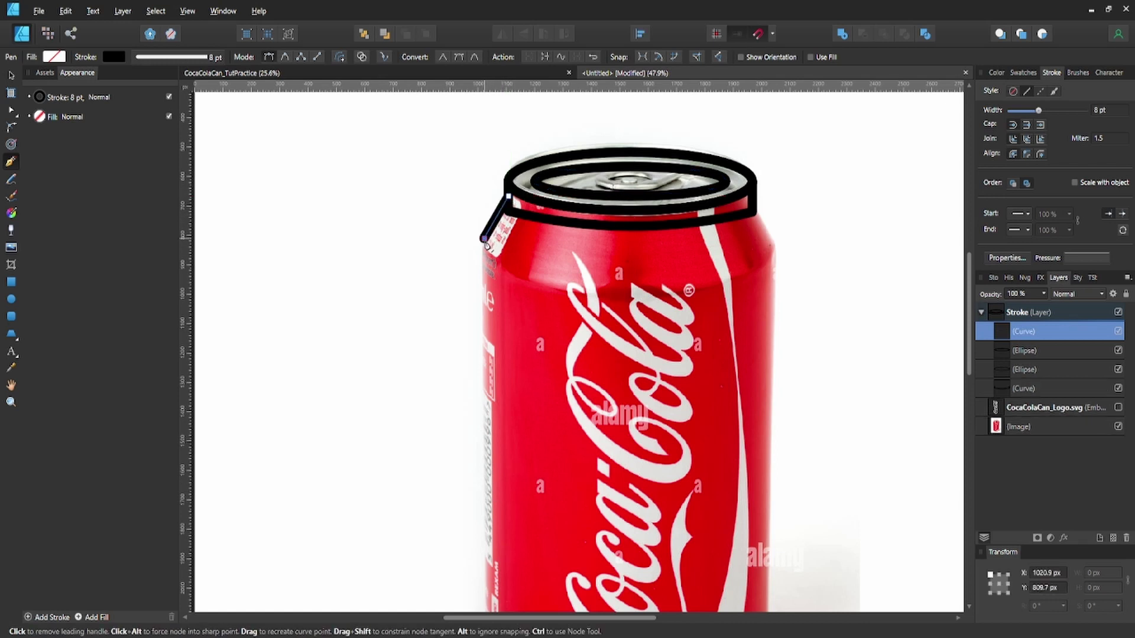
scroll(485, 245, "down", 3)
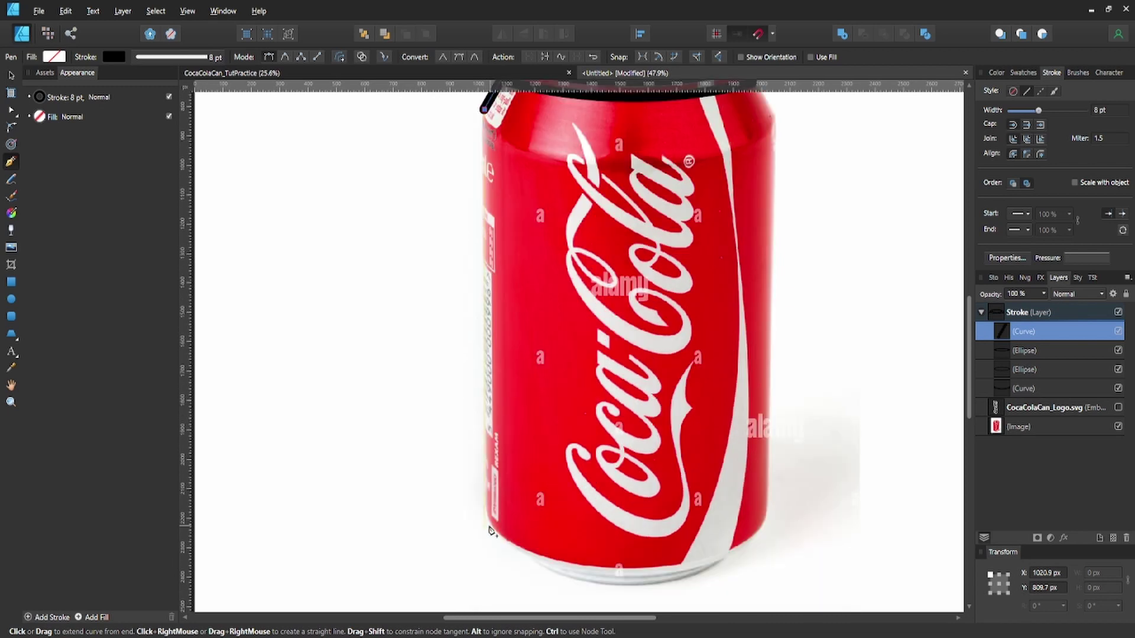
left_click(490, 530)
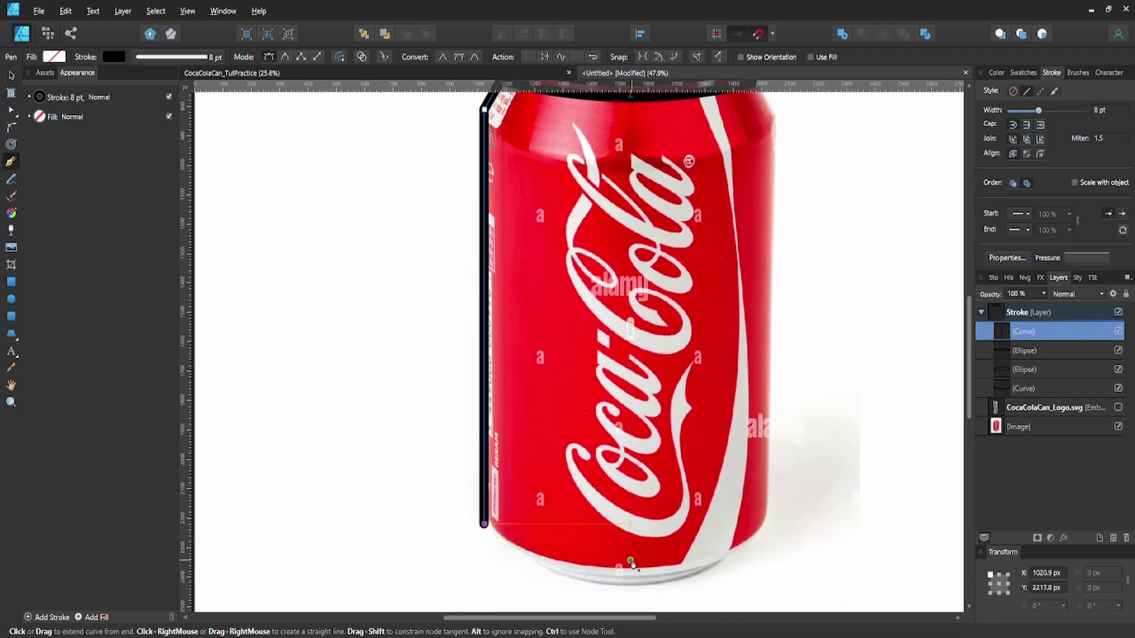
left_click(630, 524)
scroll(568, 362, "up", 3)
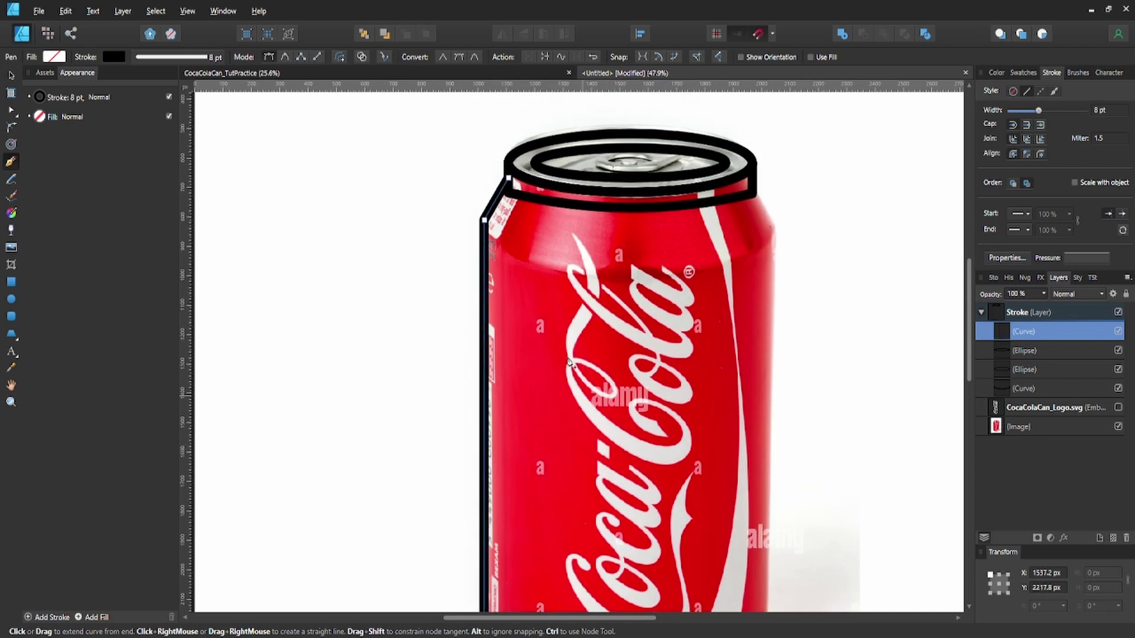
Extend the path's upper end horizontally from the rim's left edge to the can's centre line.
key("a")
left_click(509, 177)
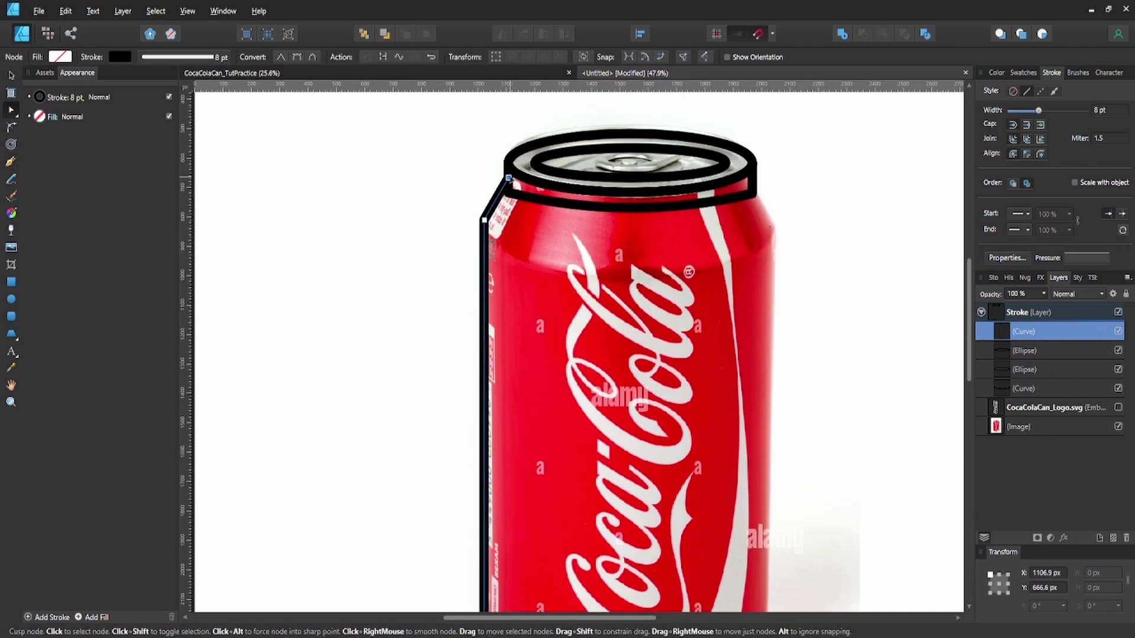
key("p")
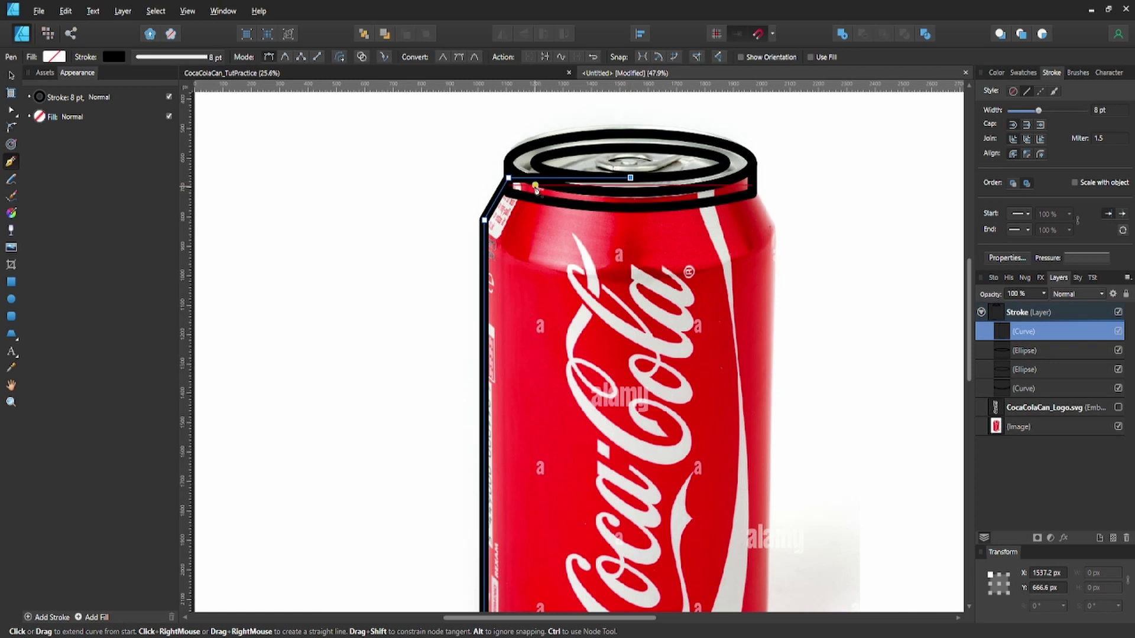
scroll(535, 194, "down", 1)
scroll(535, 194, "down", 2)
left_click(612, 488)
key("v")
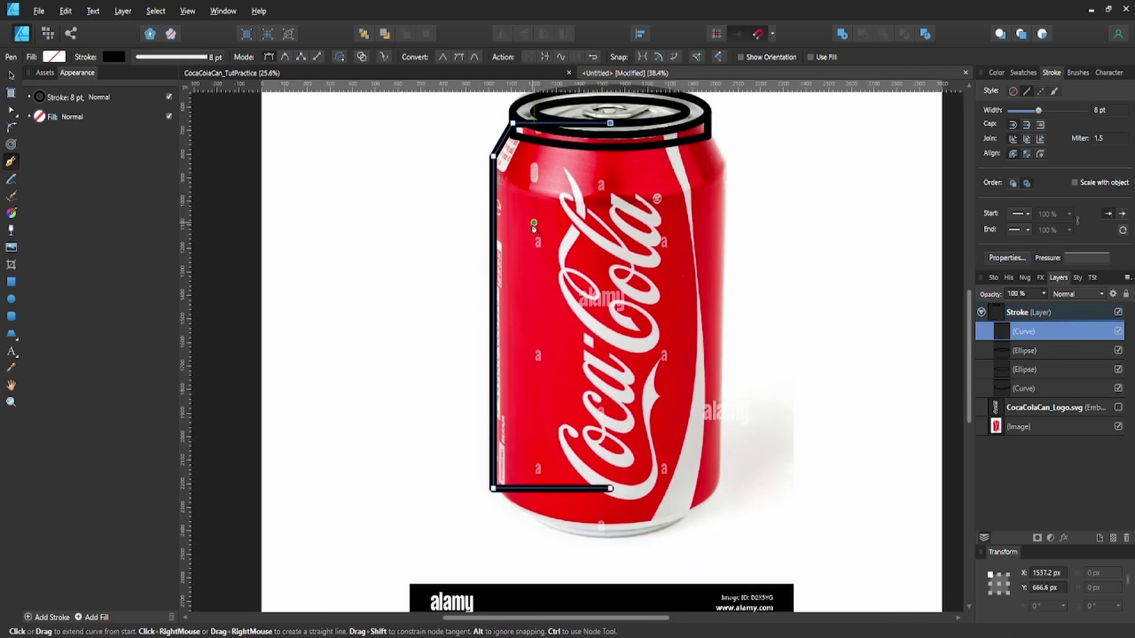
Duplicate the half outline, flip the copy horizontally, and place it over the can's right half so the two halves meet.
scroll(507, 238, "up", 1)
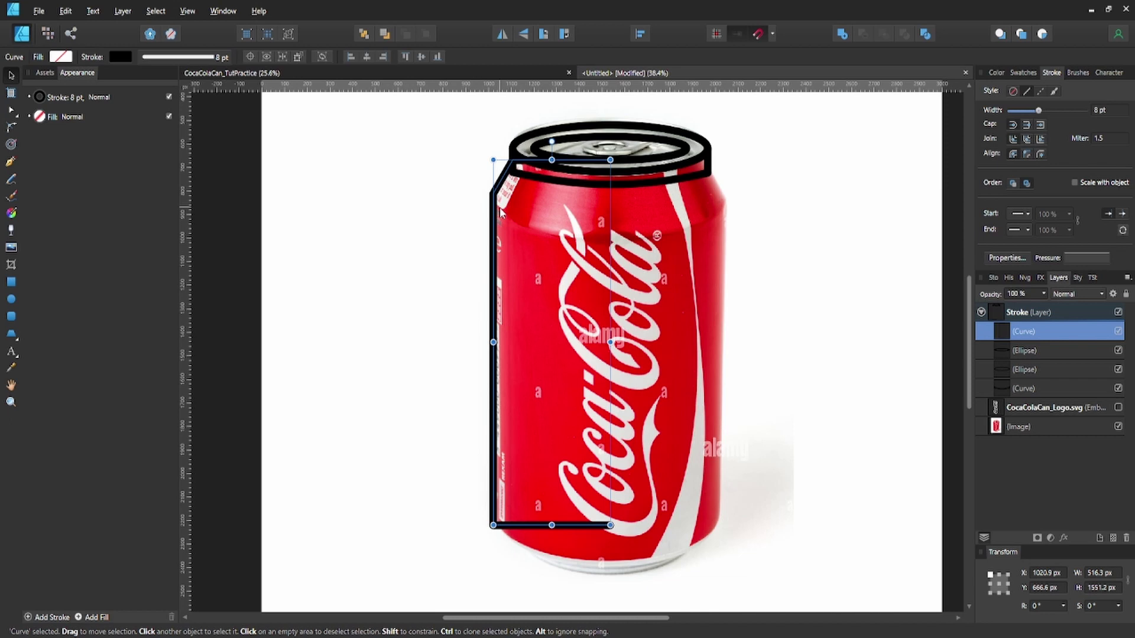
key("ctrl+j")
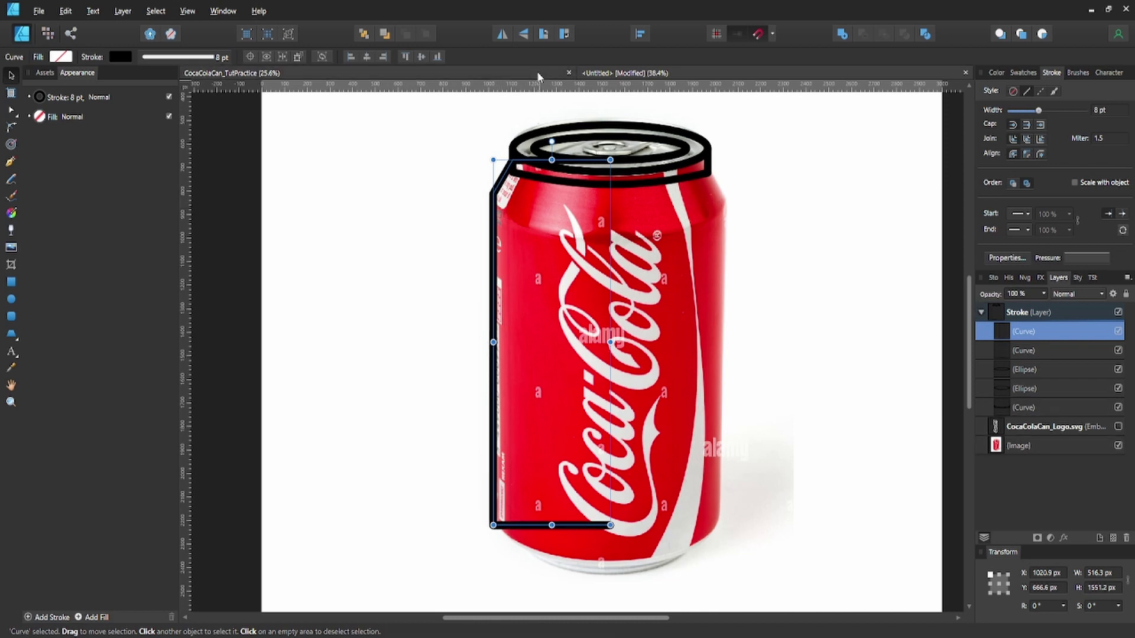
left_click(502, 34)
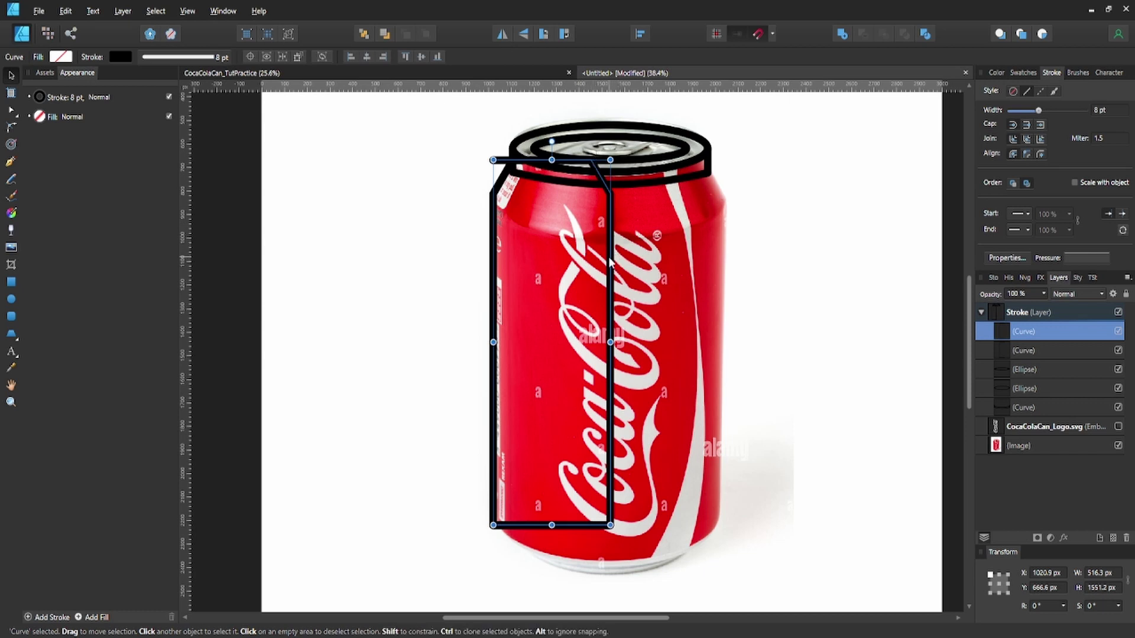
left_click_drag(613, 263, 724, 256)
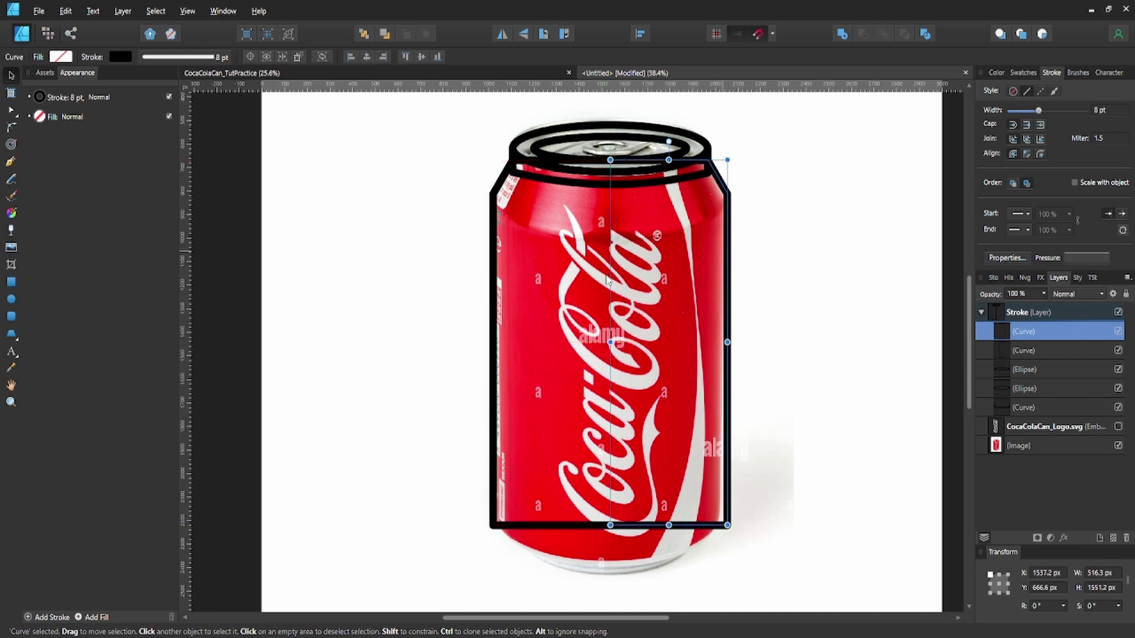
Merge the two half outlines into one closed body shape with Add, then test-move it and undo the move.
left_click(495, 282, "shift")
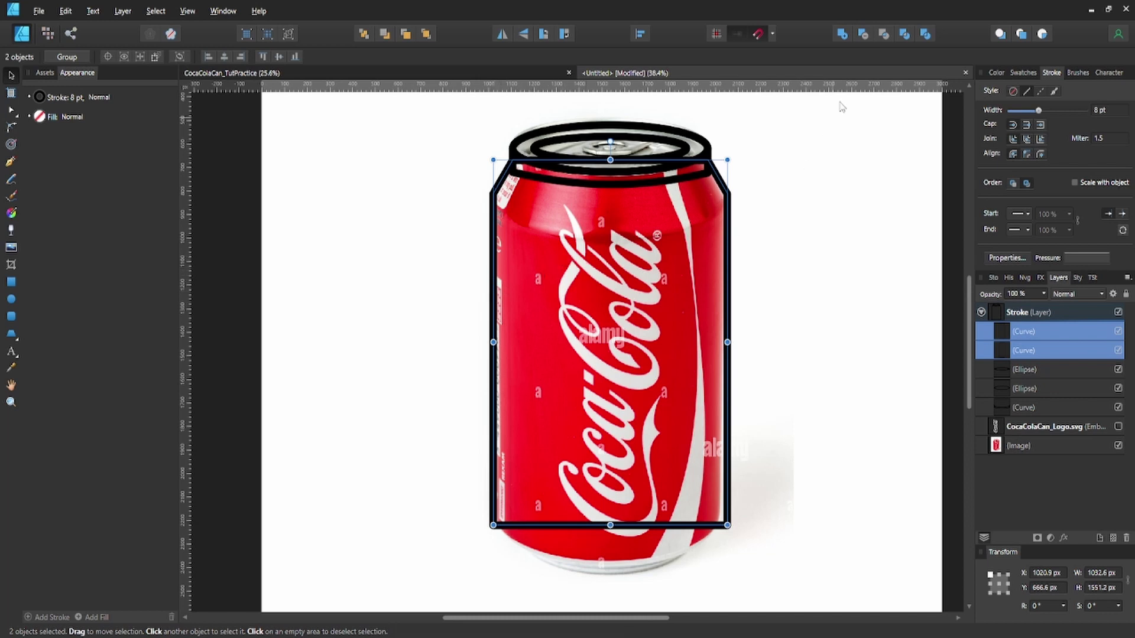
left_click(842, 36)
left_click_drag(723, 373, 503, 362)
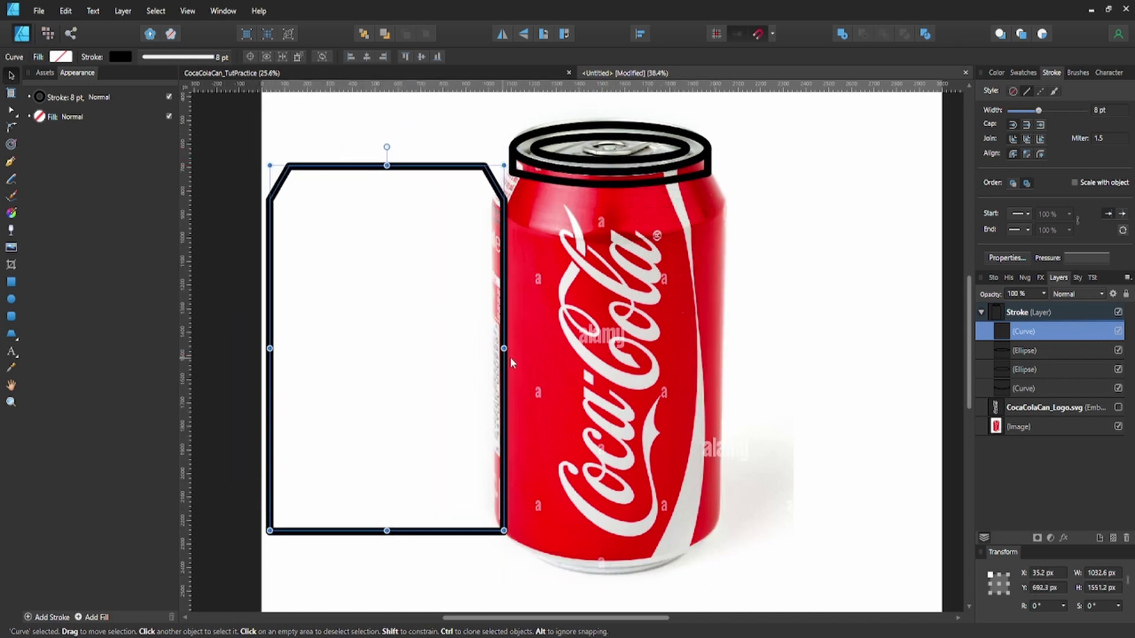
key("ctrl+z")
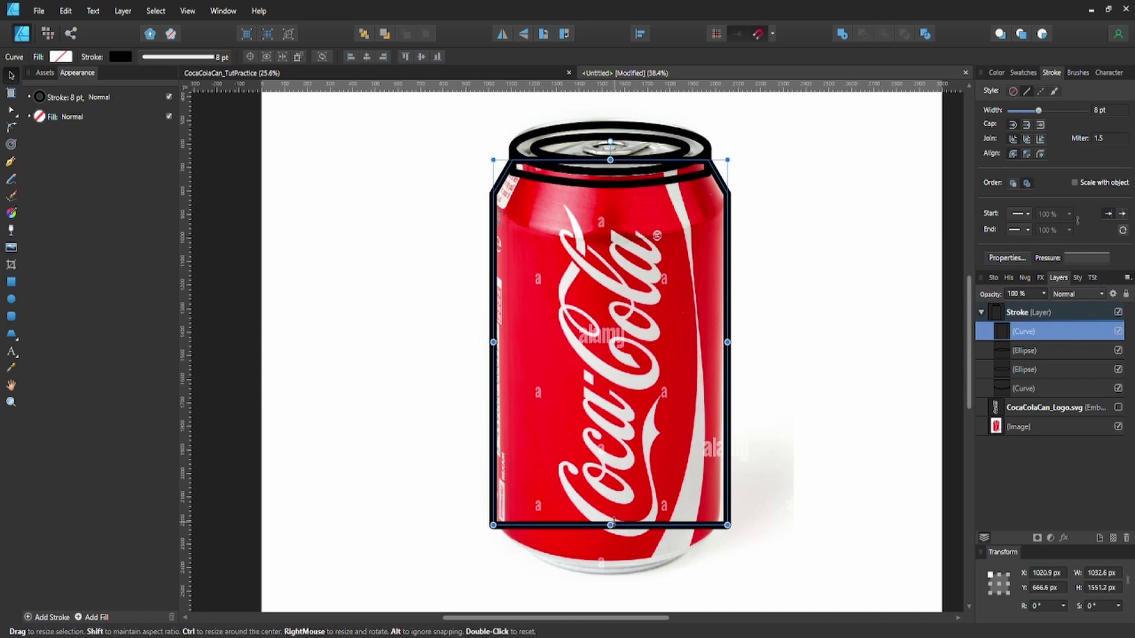
Bend the body shape's straight lower edge downward into an arc that follows the can's base.
key("a")
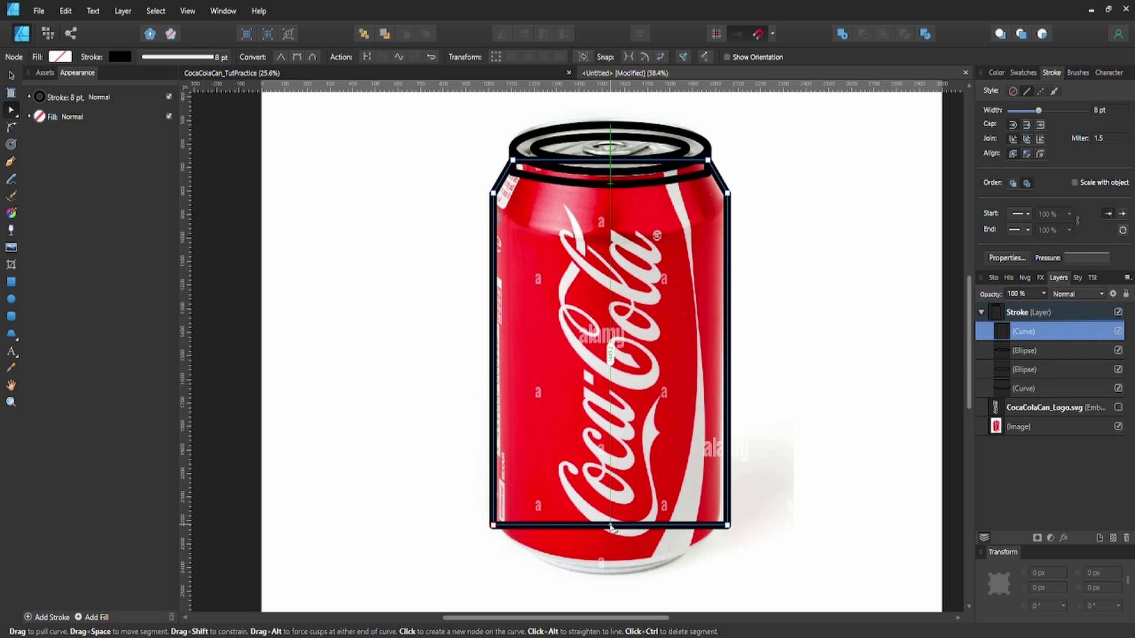
left_click_drag(609, 530, 605, 553)
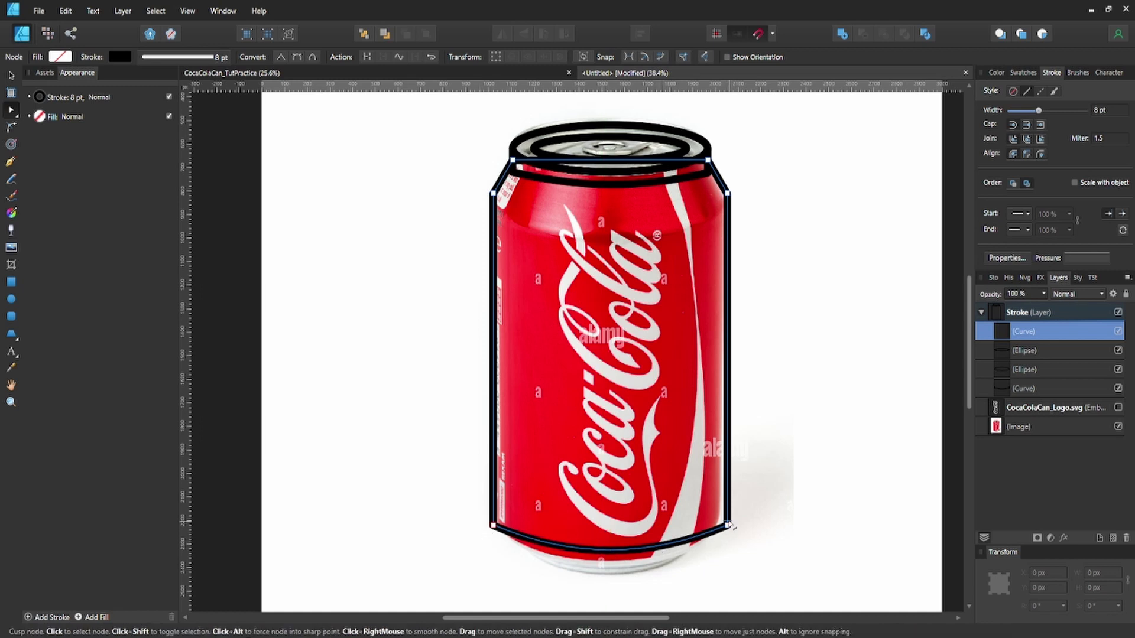
key("v")
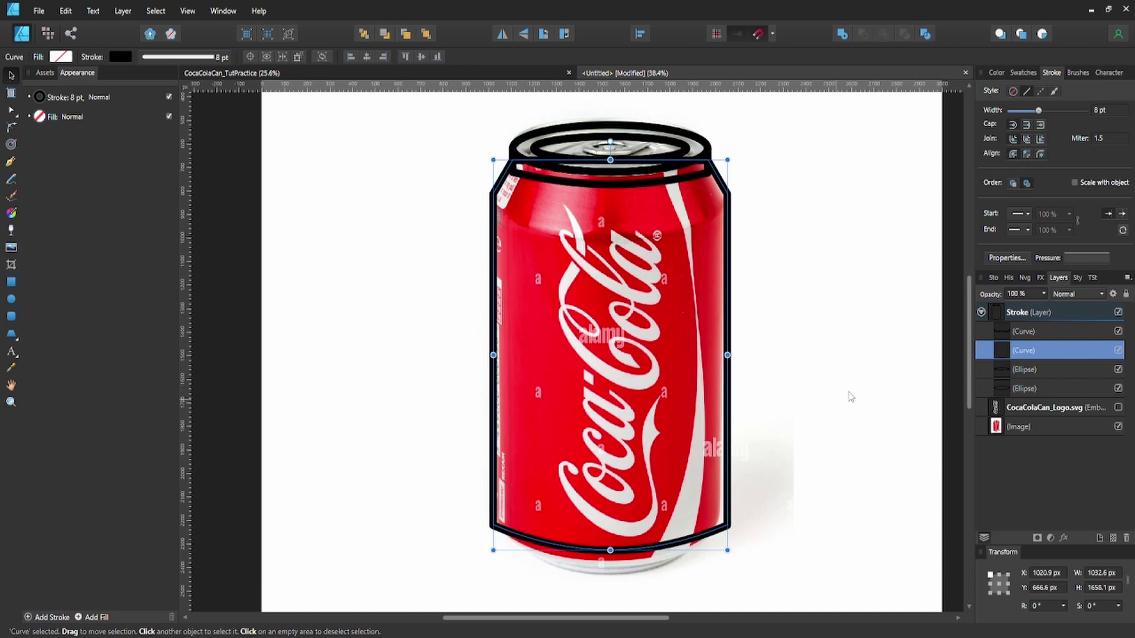
Move both lid ellipses above the body shape in the Stroke layer, keeping them below the rim band.
left_click(1016, 385)
left_click(1022, 371, "shift")
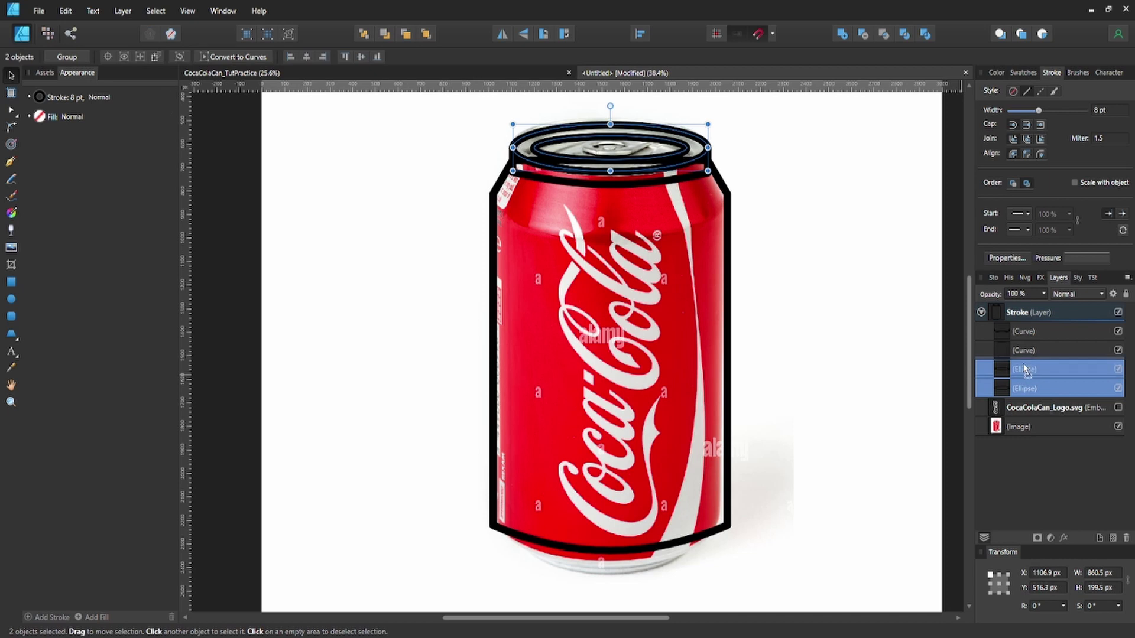
left_click_drag(1023, 372, 1025, 354)
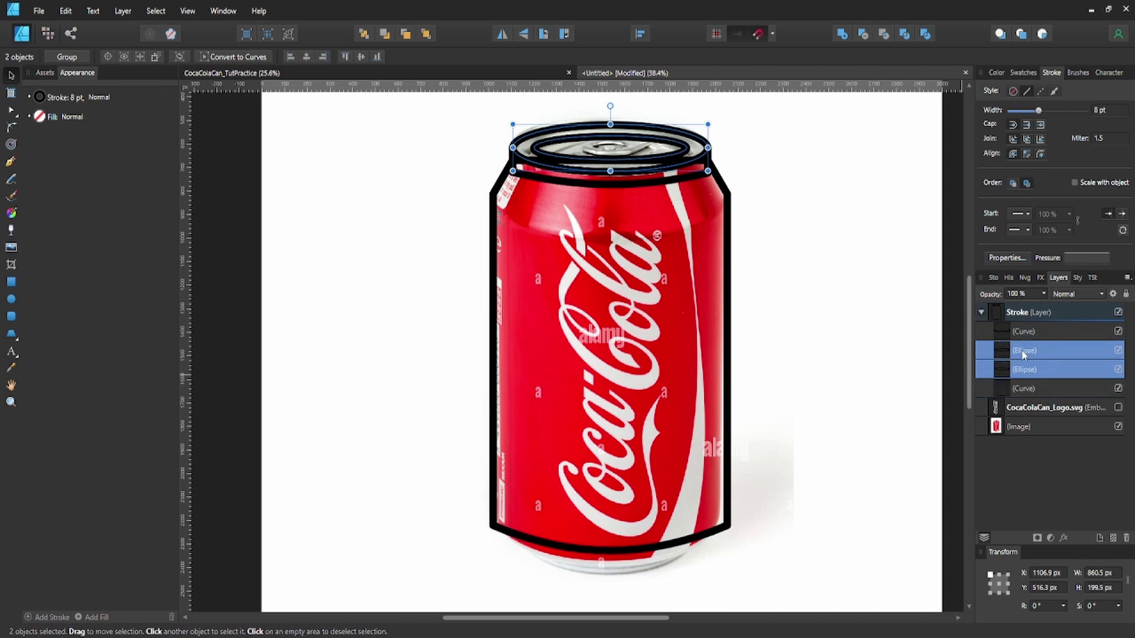
left_click(1005, 388)
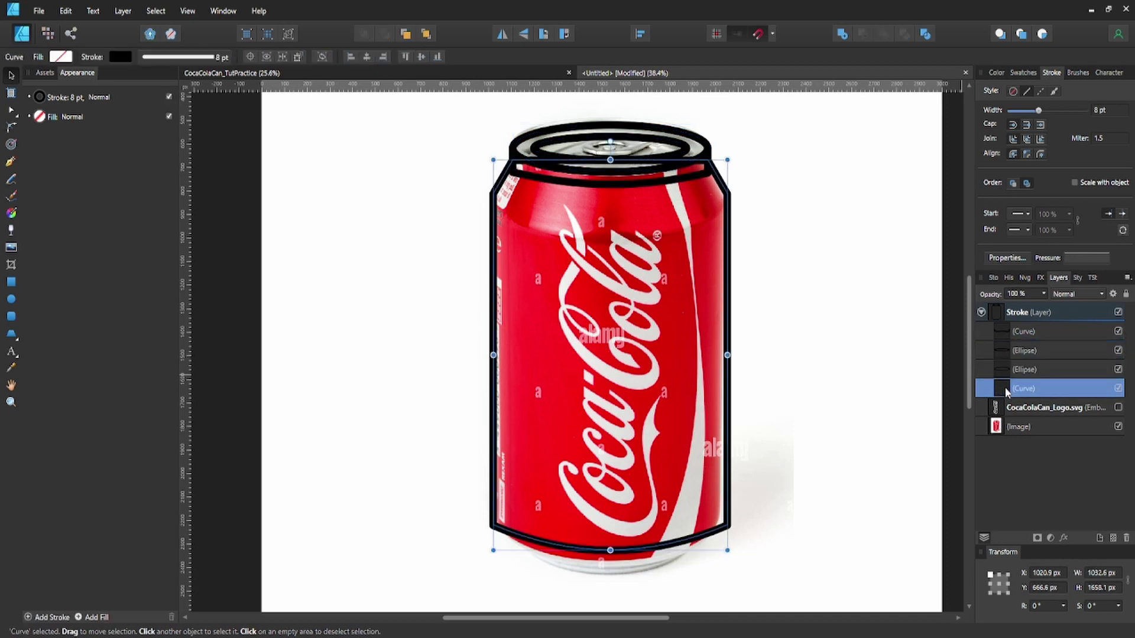
Duplicate the outer lid ellipse and subtract the copy from the can body shape.
left_click(1020, 371)
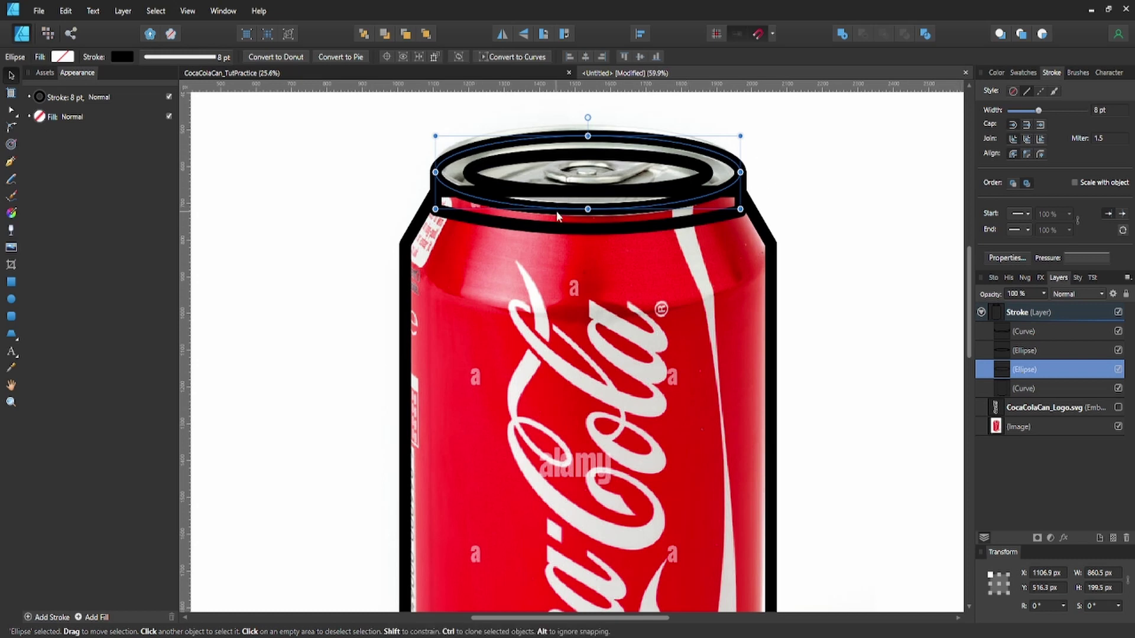
key("ctrl+j")
left_click(1021, 387)
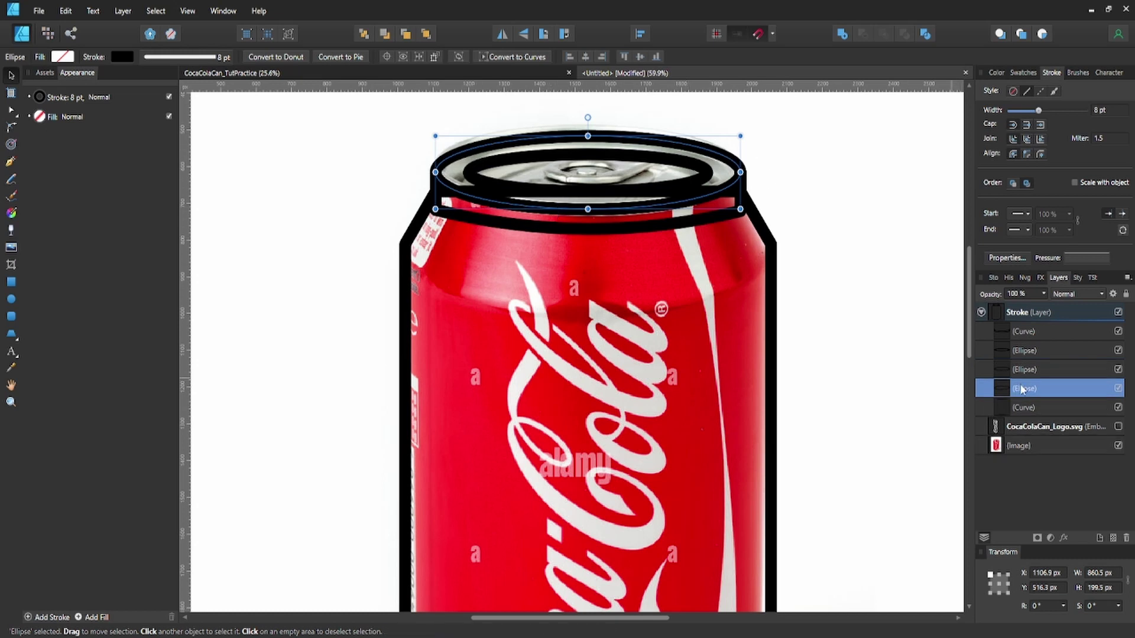
left_click(1016, 409, "shift")
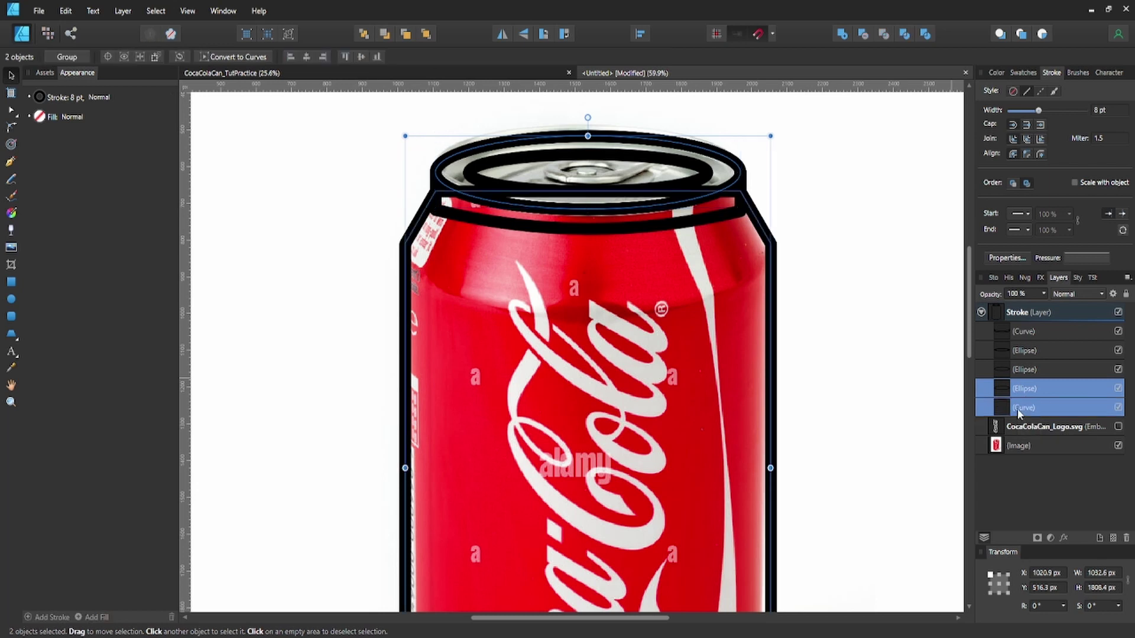
scroll(821, 327, "down", 1)
scroll(820, 326, "down", 4)
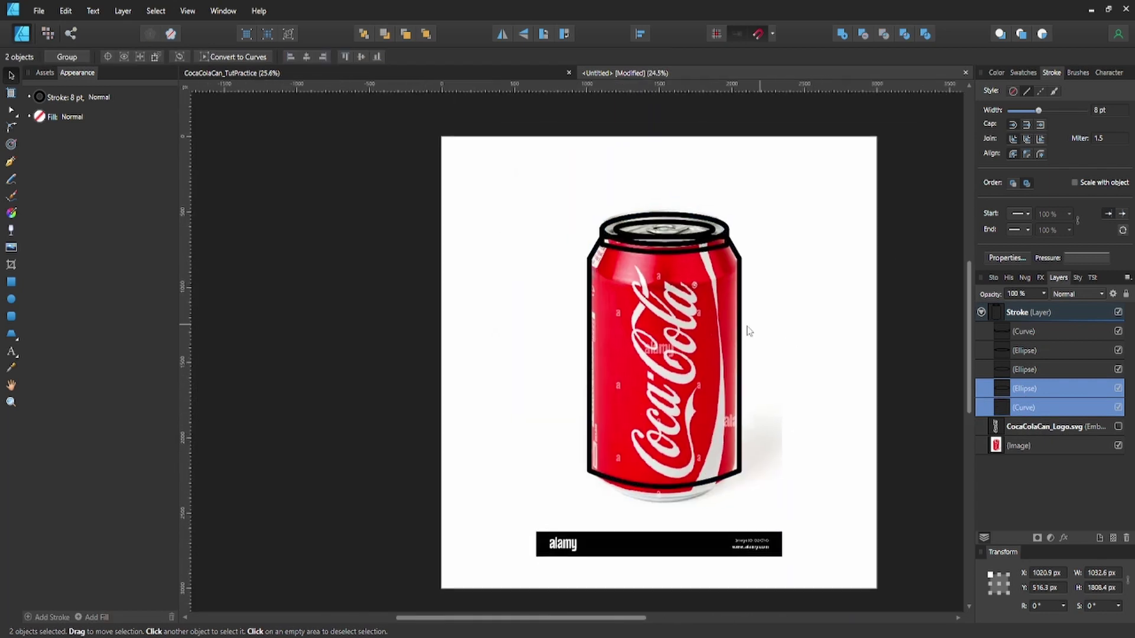
left_click(863, 34)
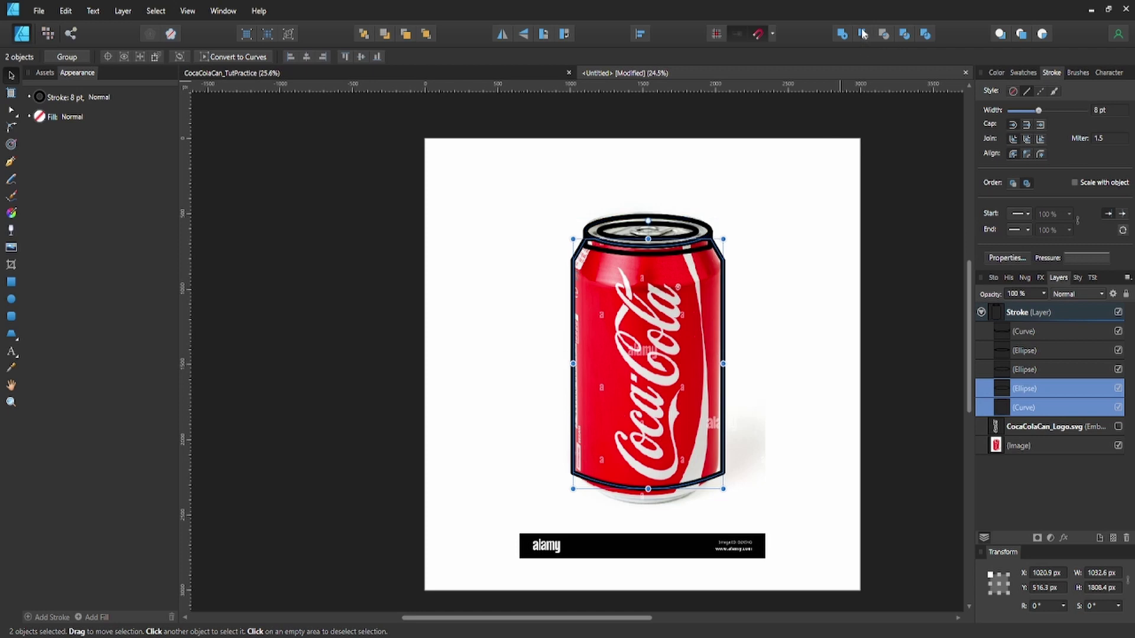
scroll(690, 201, "up", 3)
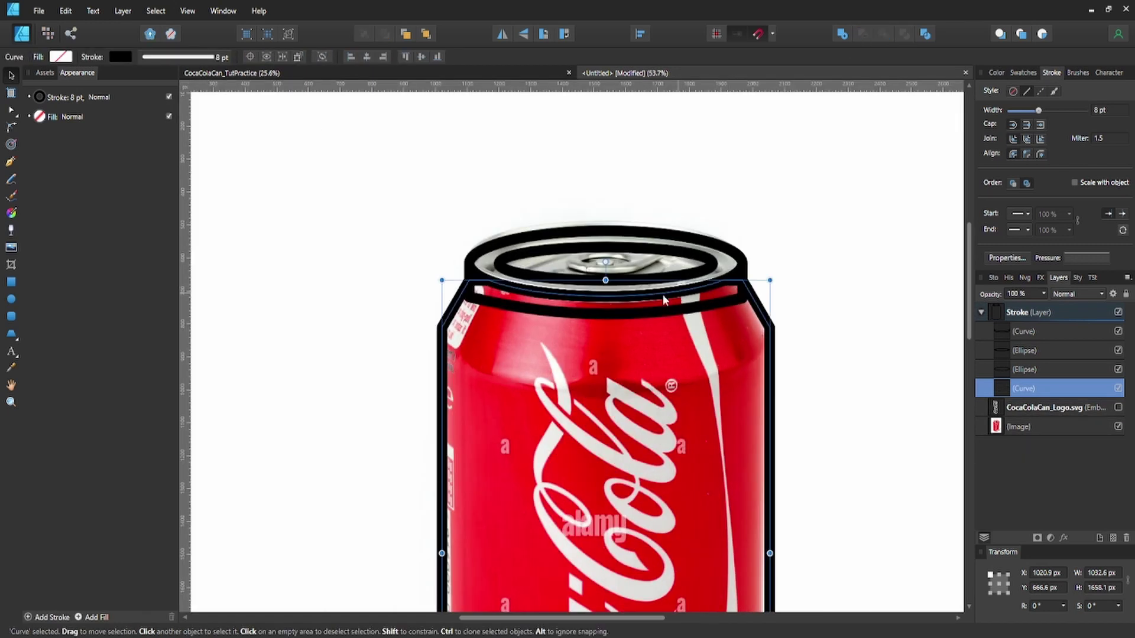
scroll(614, 288, "up", 2)
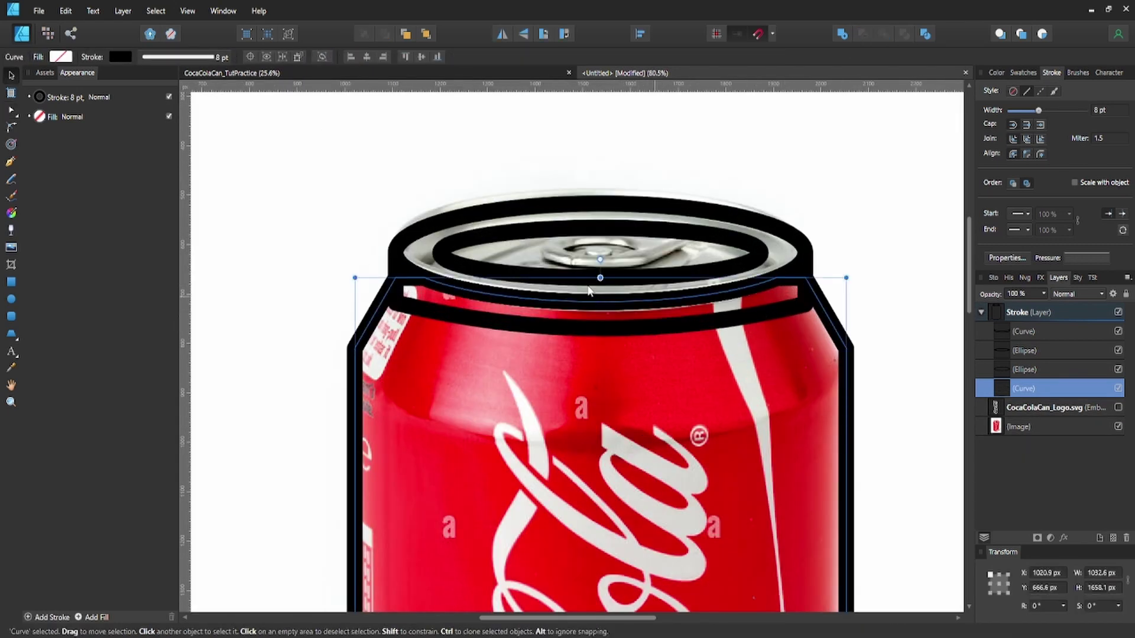
Duplicate the rim band curve and subtract the copy from the can body shape.
left_click(648, 314)
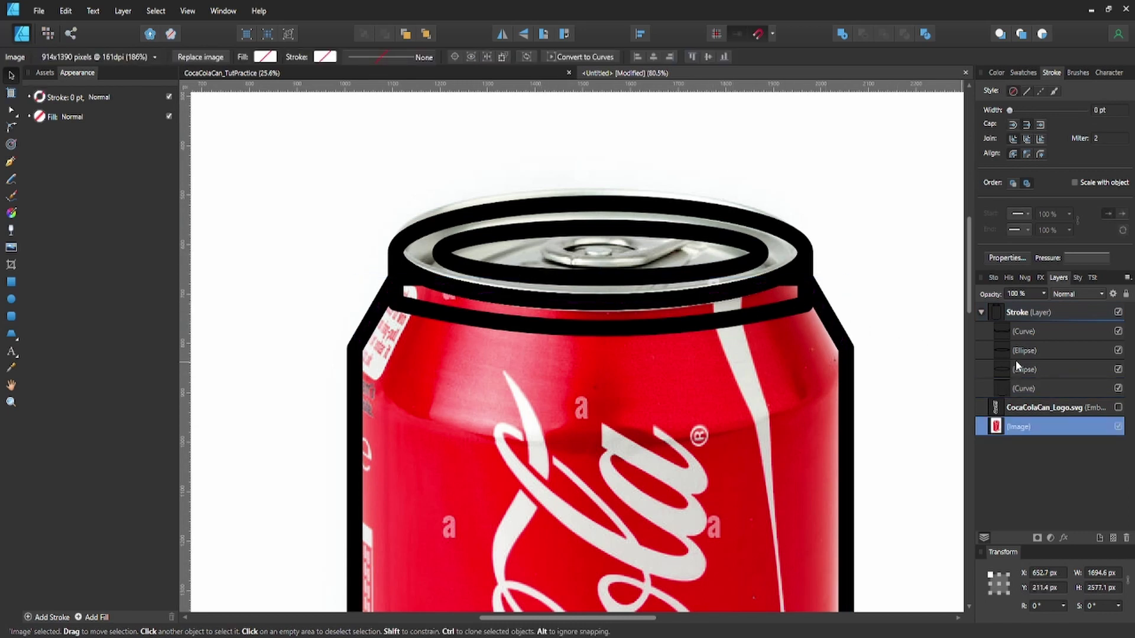
left_click(1012, 332)
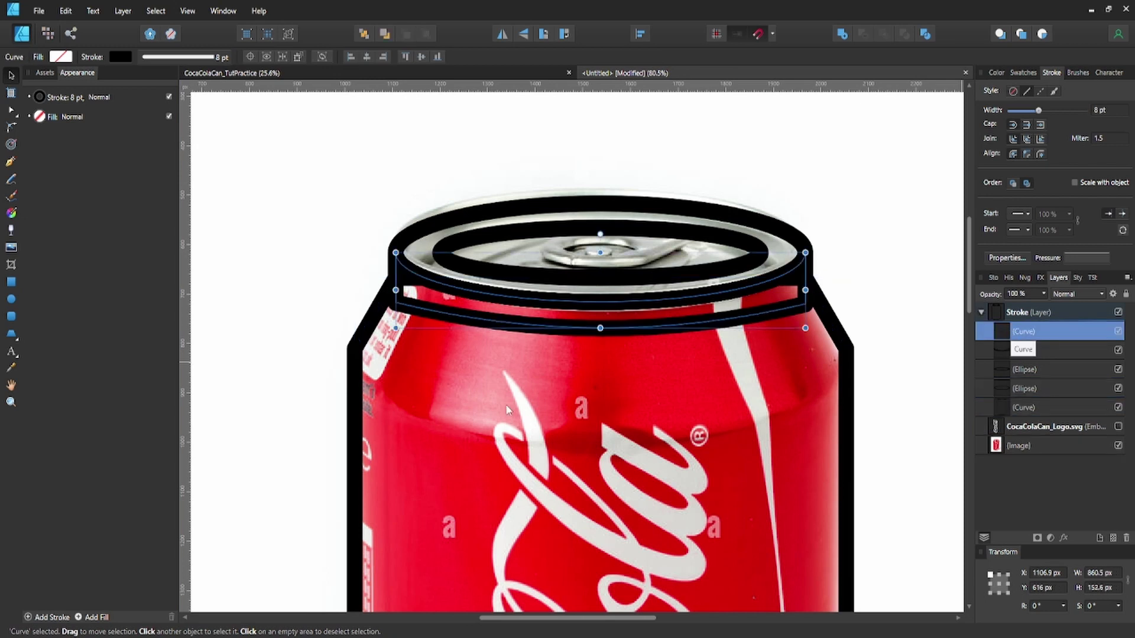
left_click(1019, 353)
left_click(357, 354, "shift")
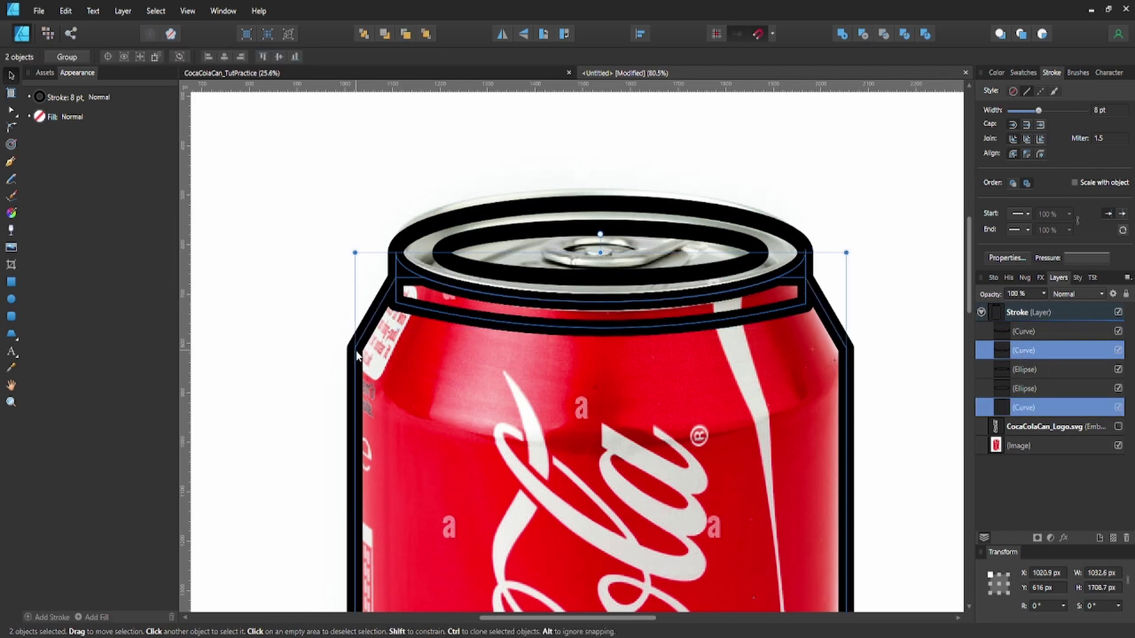
scroll(529, 415, "down", 1)
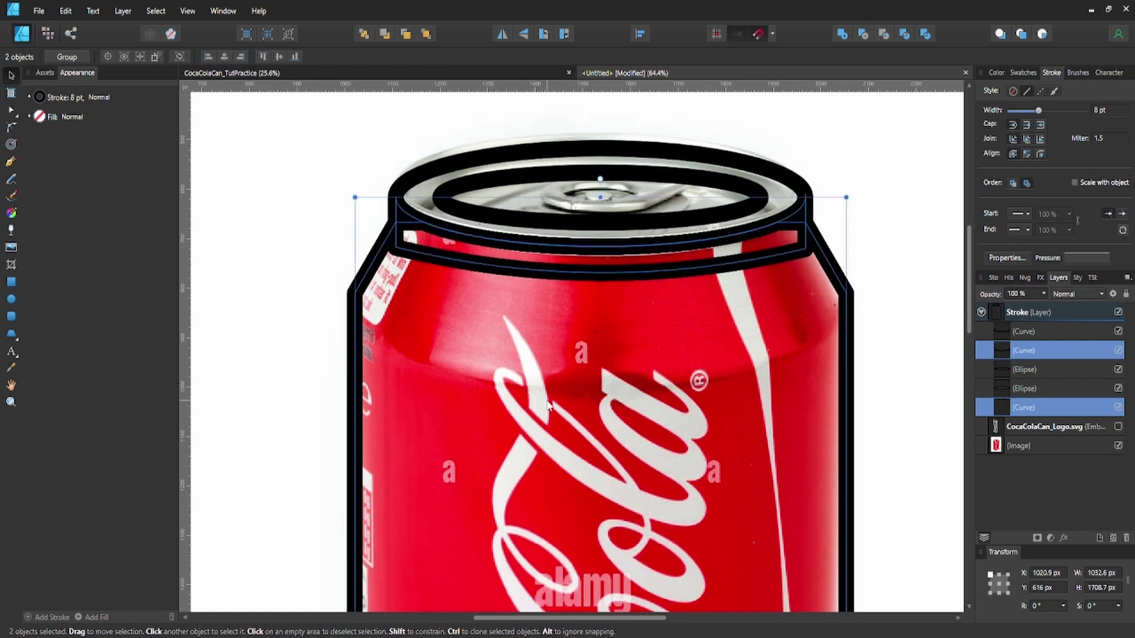
scroll(548, 406, "down", 1)
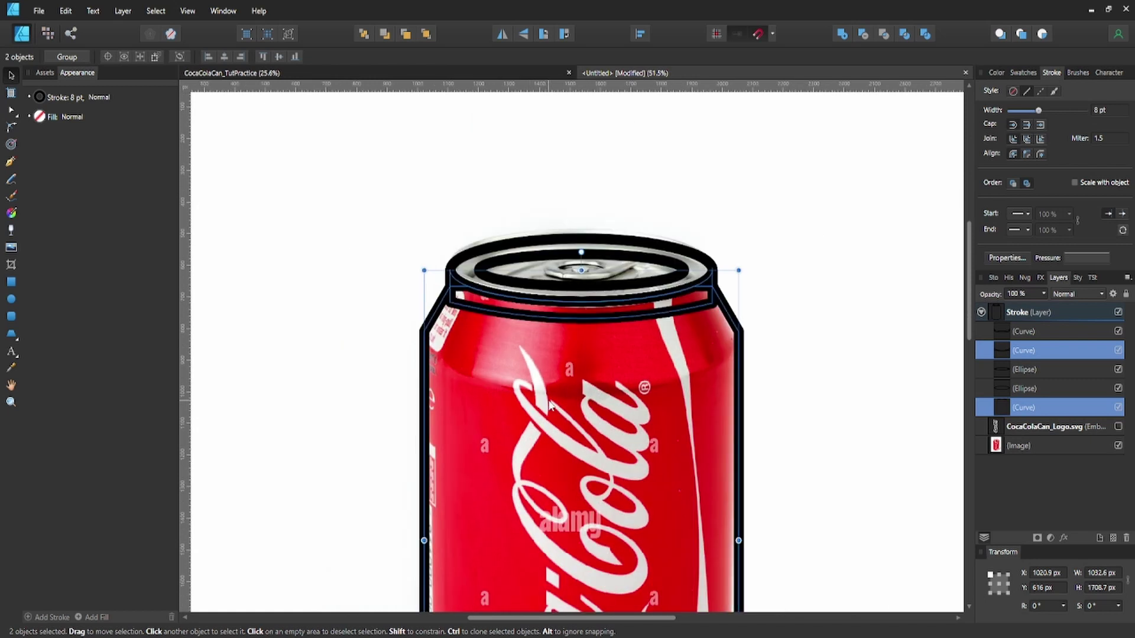
left_click(862, 35)
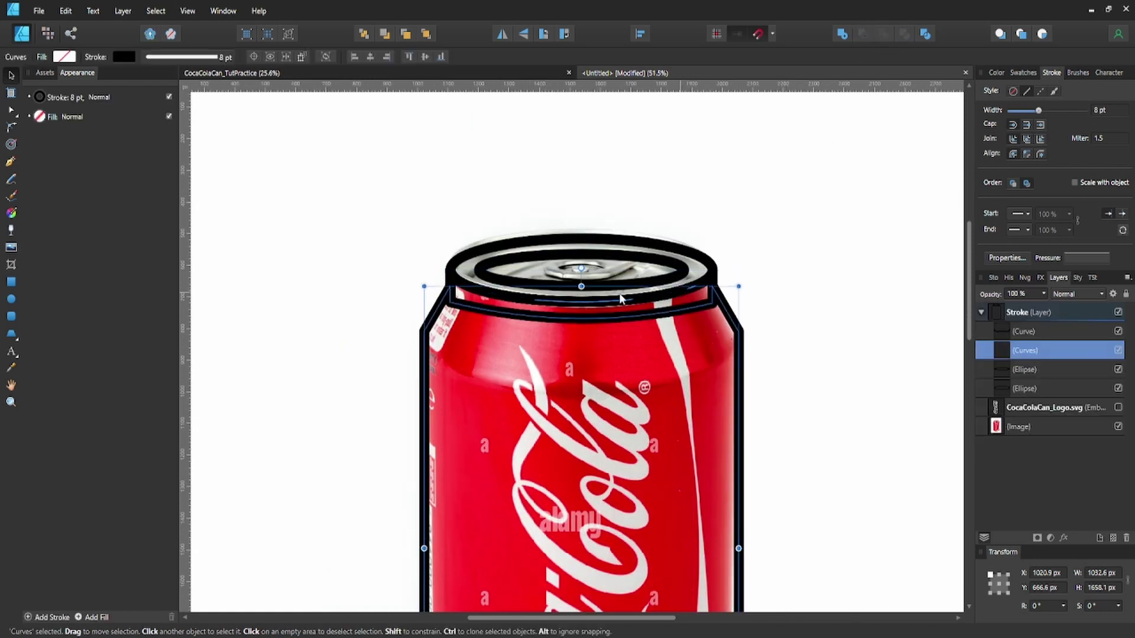
Delete the leftover nodes of the body shape between the lid and the rim band.
key("a")
left_click_drag(516, 278, 700, 307)
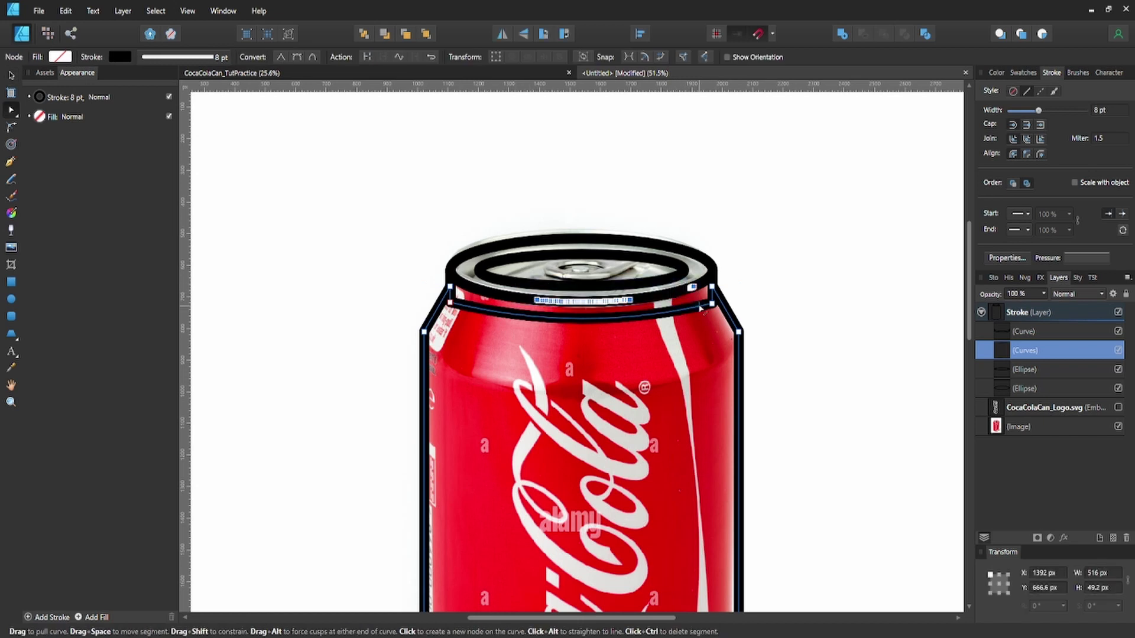
key("Delete")
left_click(750, 299)
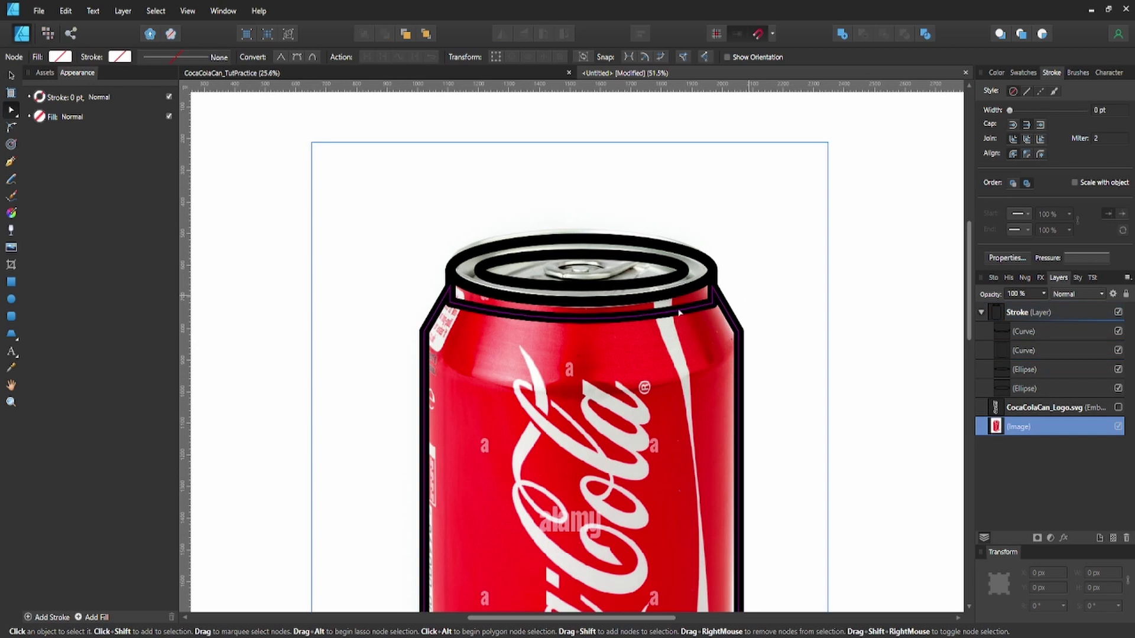
Draw an ellipse about 742 px wide and 260 px high over the can's base, aligning its lower edge with the base in the photo.
scroll(648, 330, "down", 5)
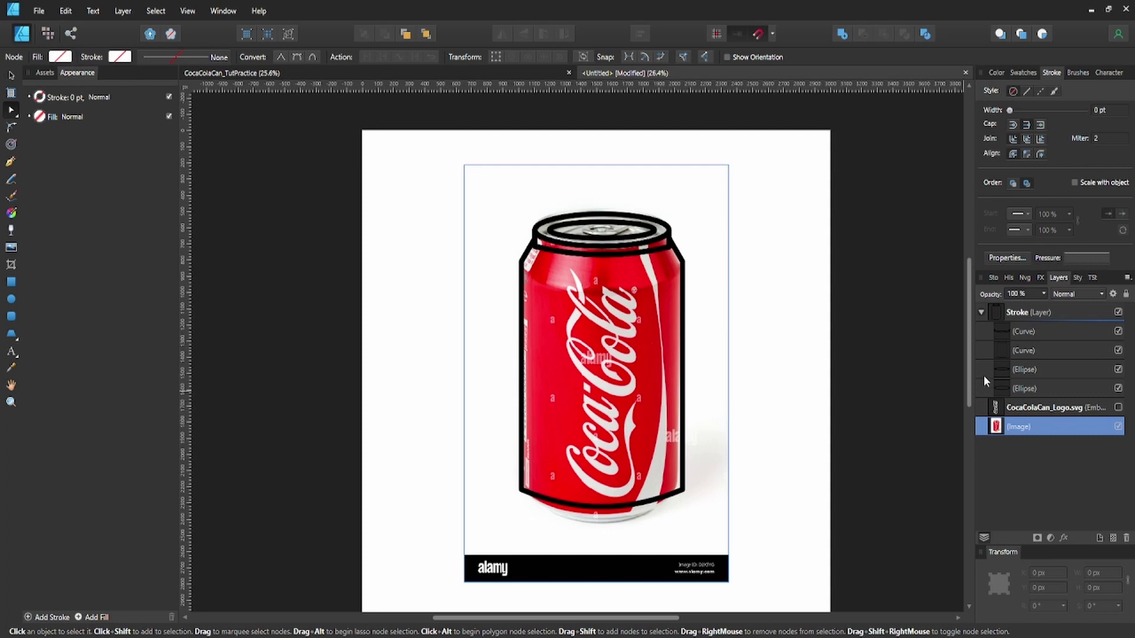
left_click(1007, 350)
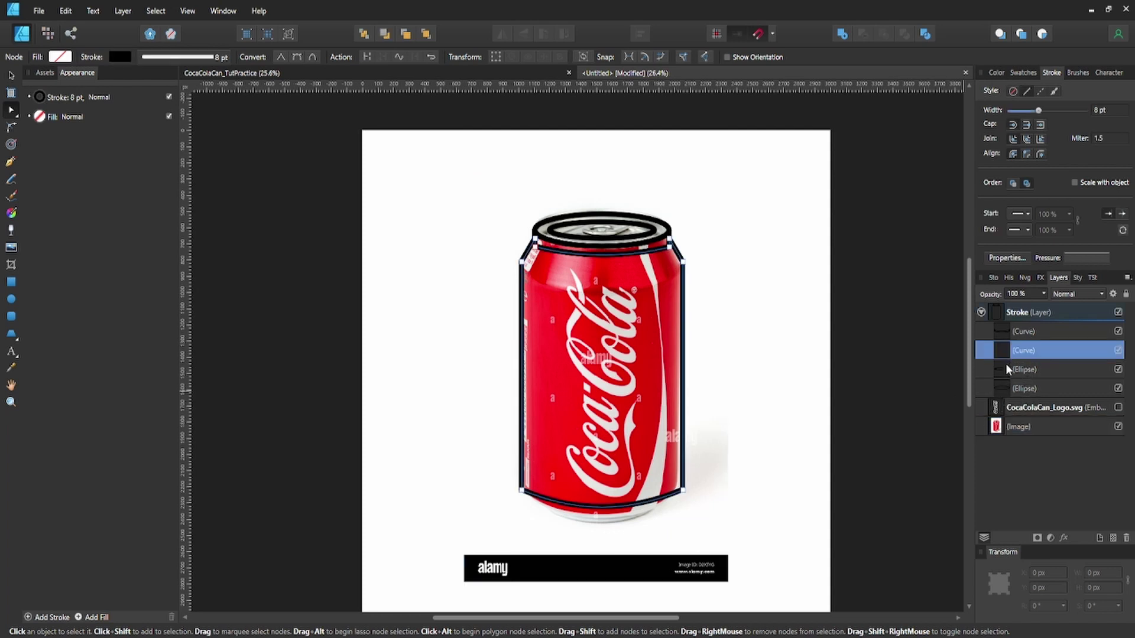
left_click(11, 299)
scroll(557, 499, "up", 2)
left_click_drag(513, 476, 715, 516)
key("v")
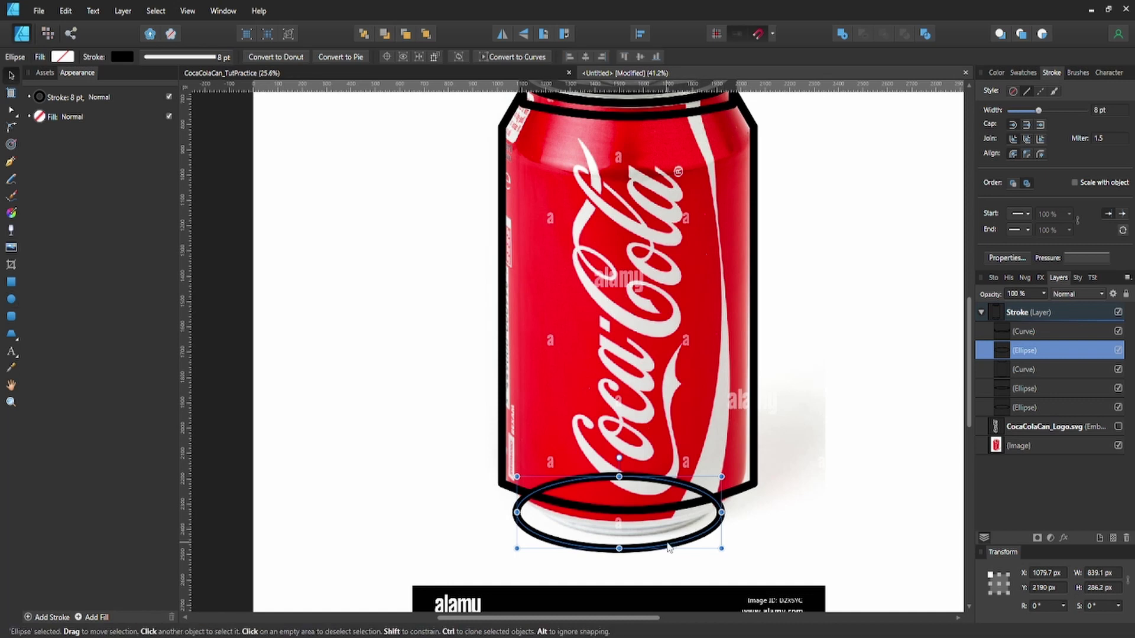
left_click_drag(673, 547, 678, 535)
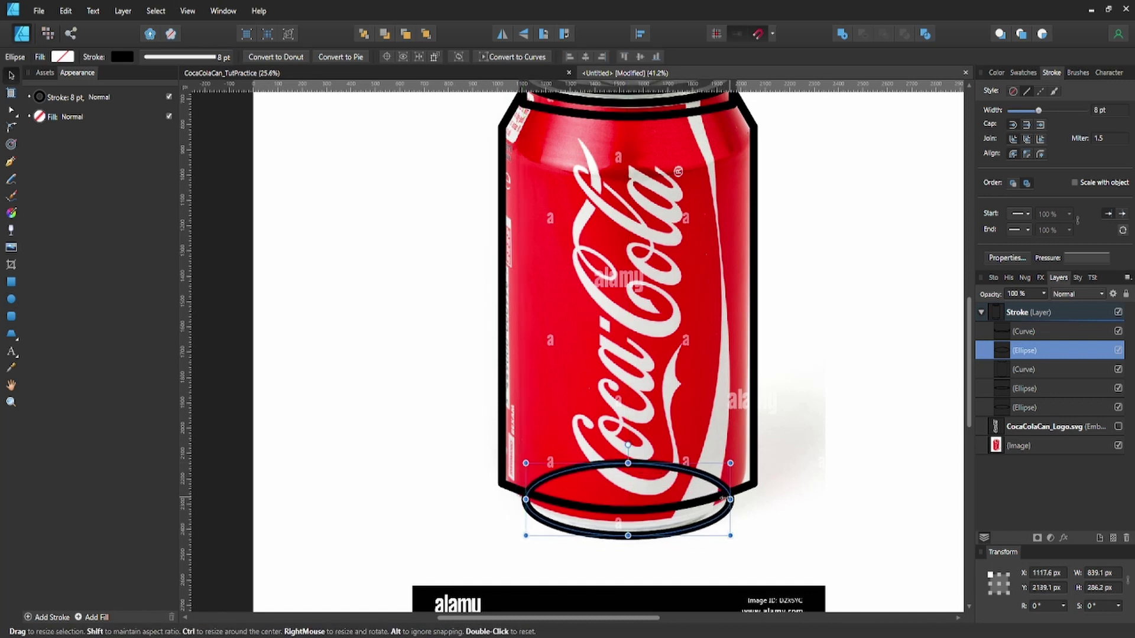
left_click_drag(730, 499, 718, 499)
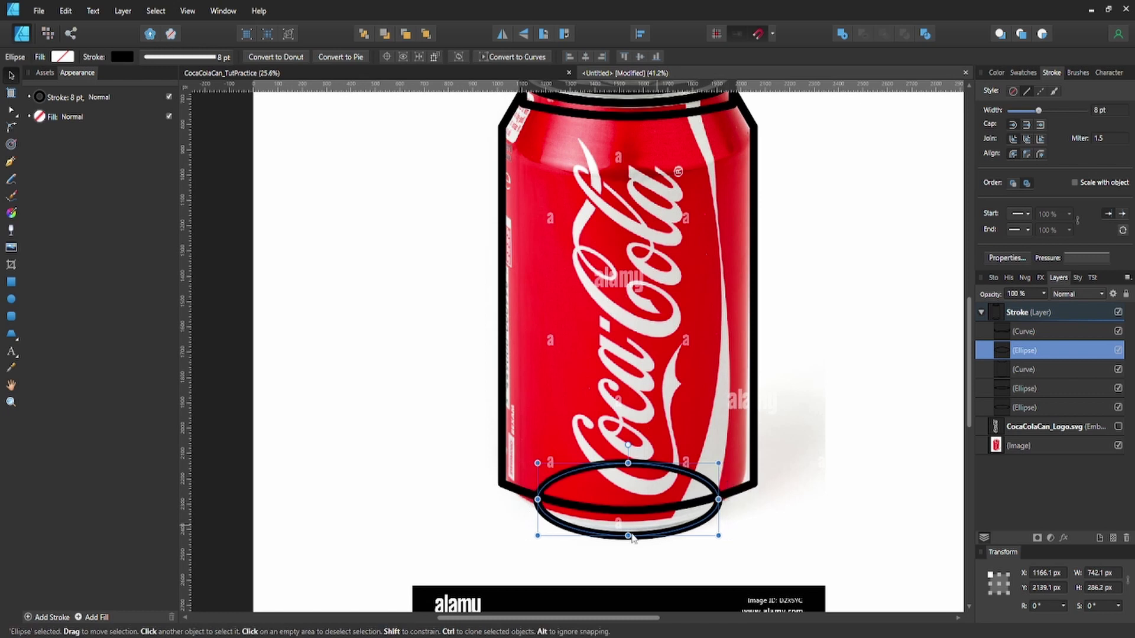
left_click_drag(629, 536, 623, 528)
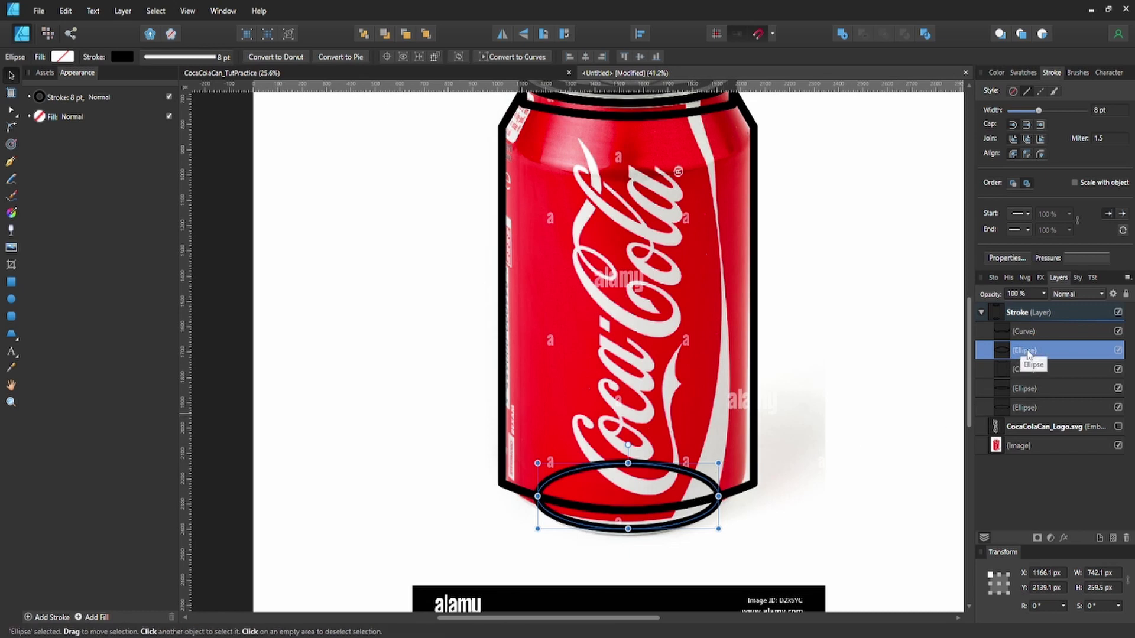
Move the base ellipse below the body shape in the layer order and subtract a duplicate of the body from it.
left_click_drag(1028, 353, 1024, 377)
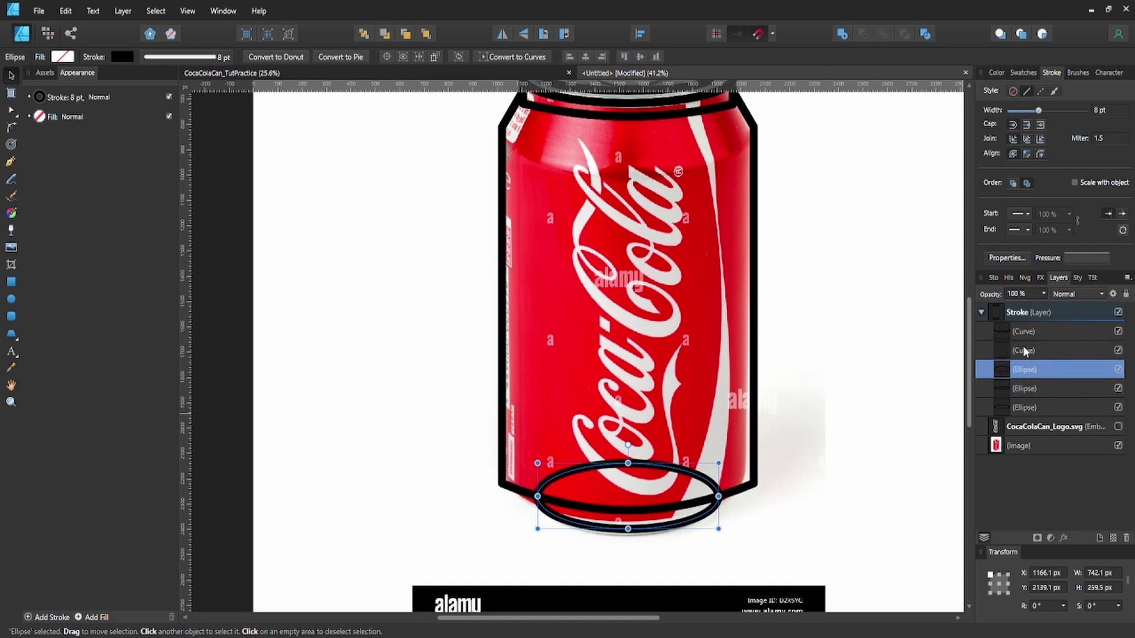
left_click(1024, 351)
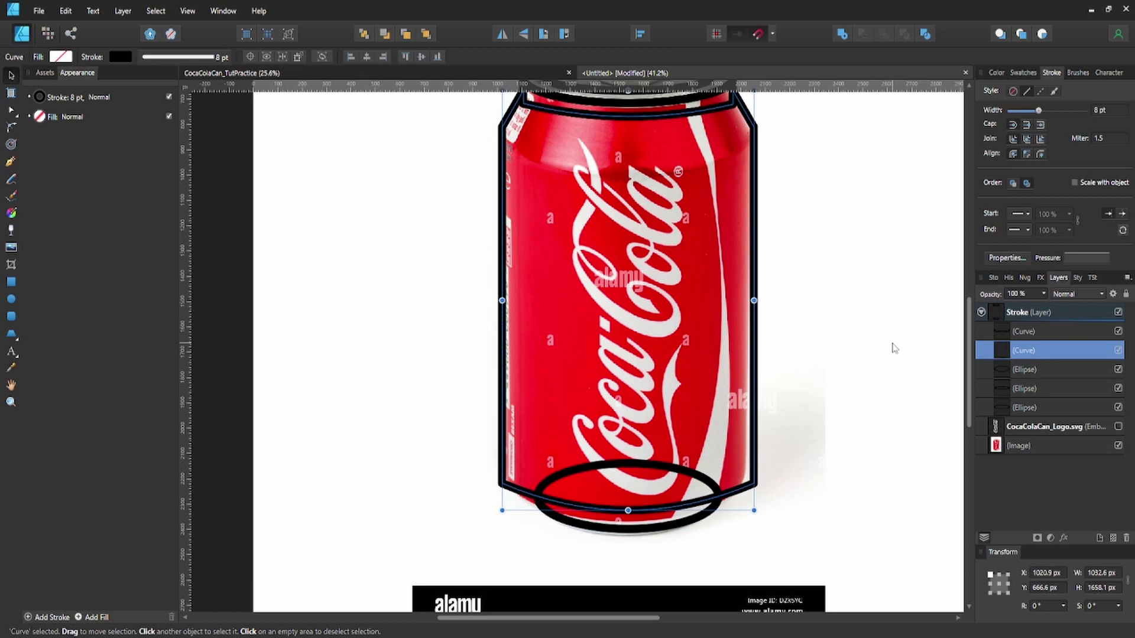
key("ctrl+j")
left_click(1004, 374)
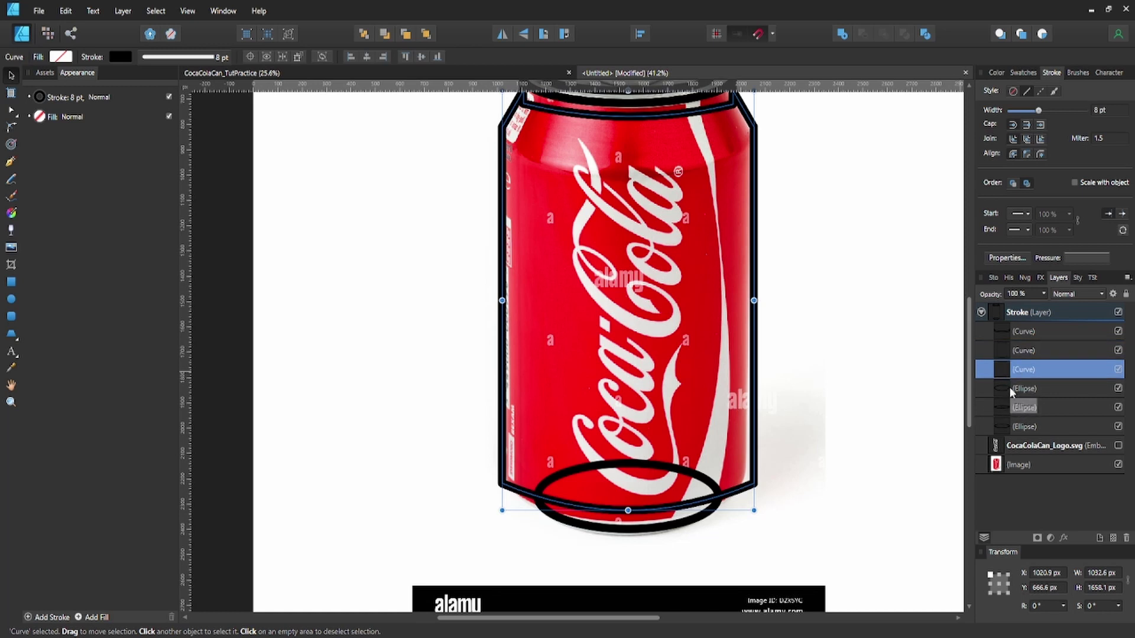
left_click(1009, 387, "shift")
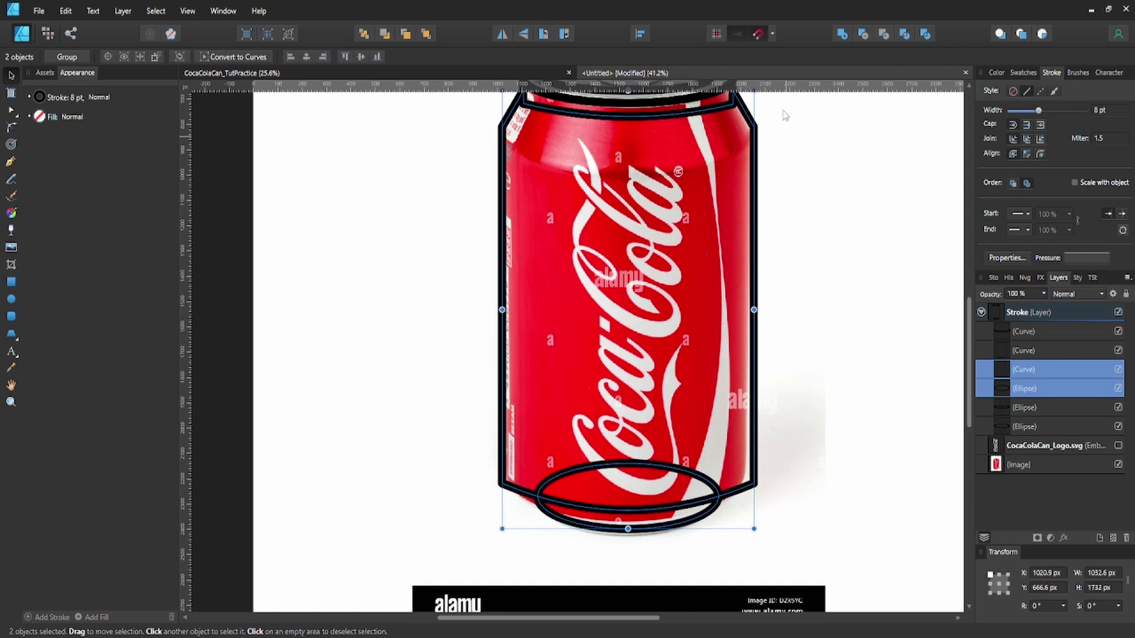
left_click(863, 33)
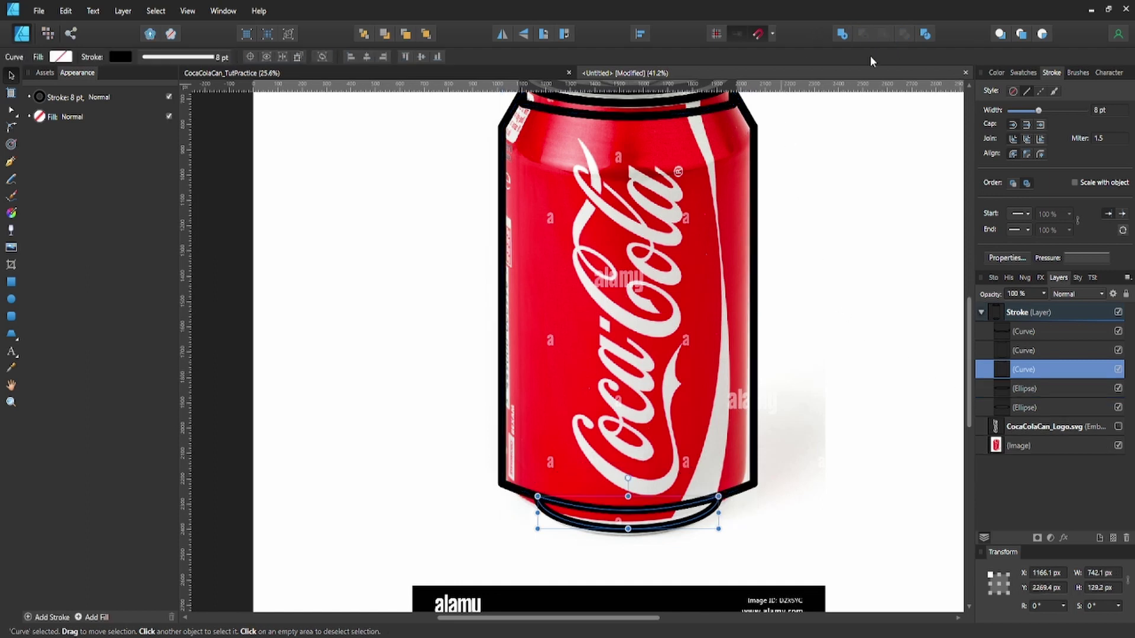
left_click(850, 372)
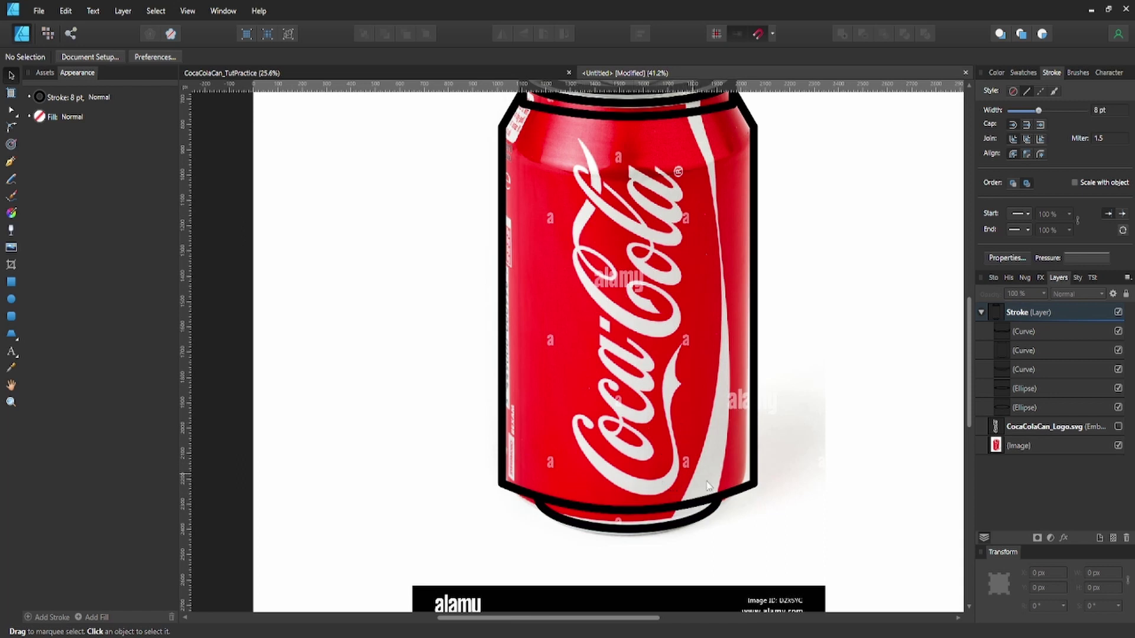
Thin the inner lid ellipse's stroke by lowering its whole pressure profile evenly to about two thirds.
scroll(600, 364, "up", 1)
key("ctrl+0")
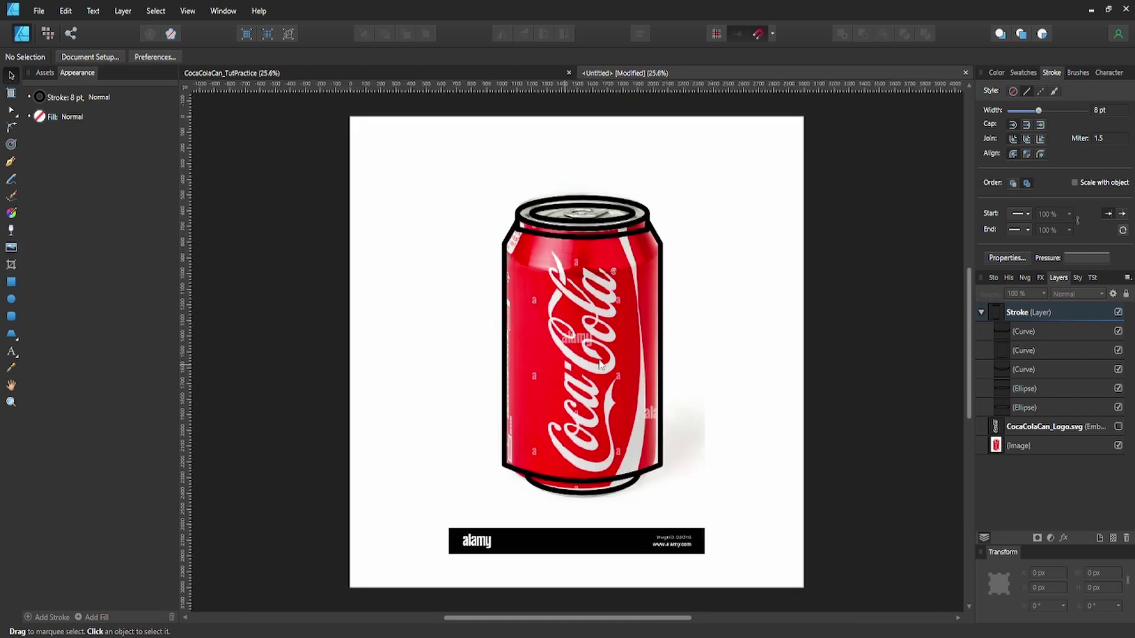
key("m")
scroll(563, 225, "up", 2)
scroll(564, 225, "up", 1)
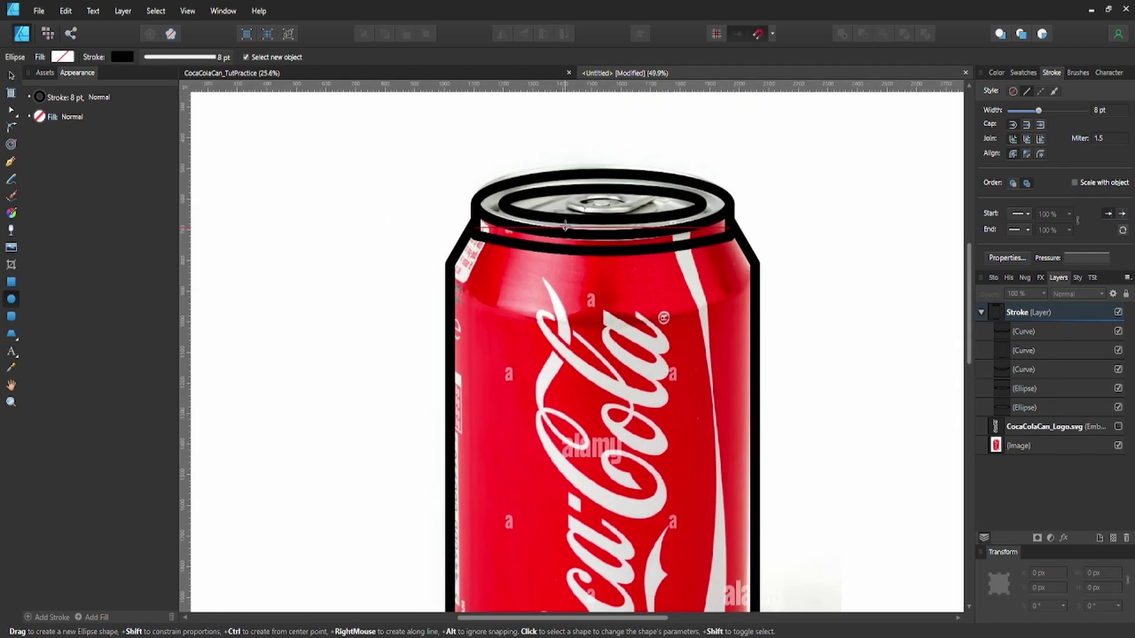
scroll(564, 226, "down", 1)
key("a")
left_click(582, 228)
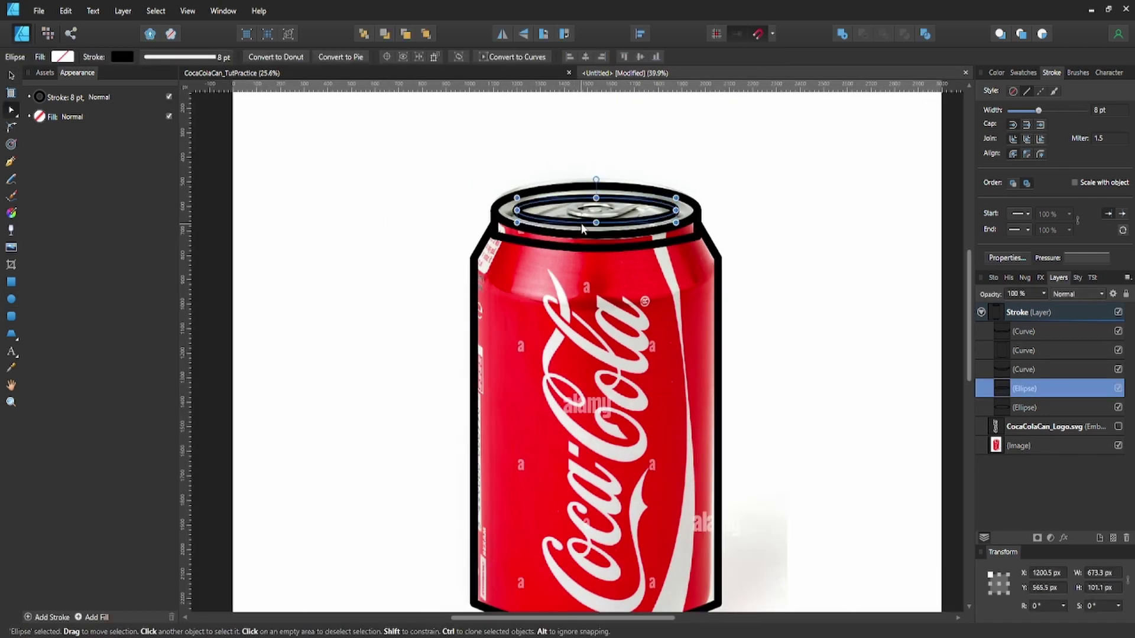
scroll(718, 185, "down", 1)
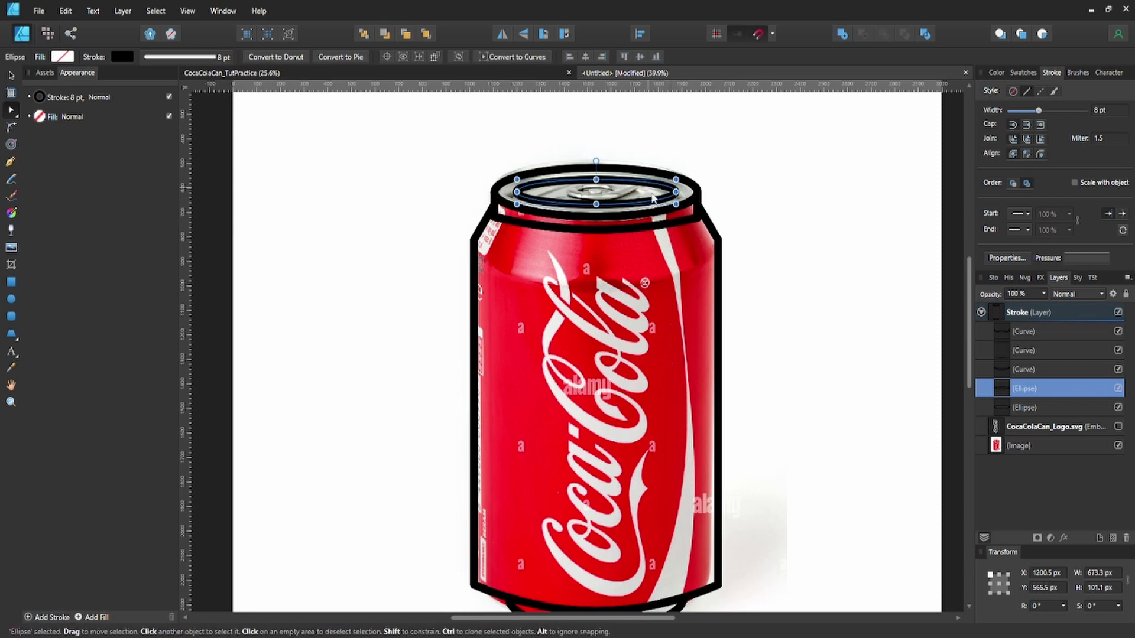
left_click(1070, 255)
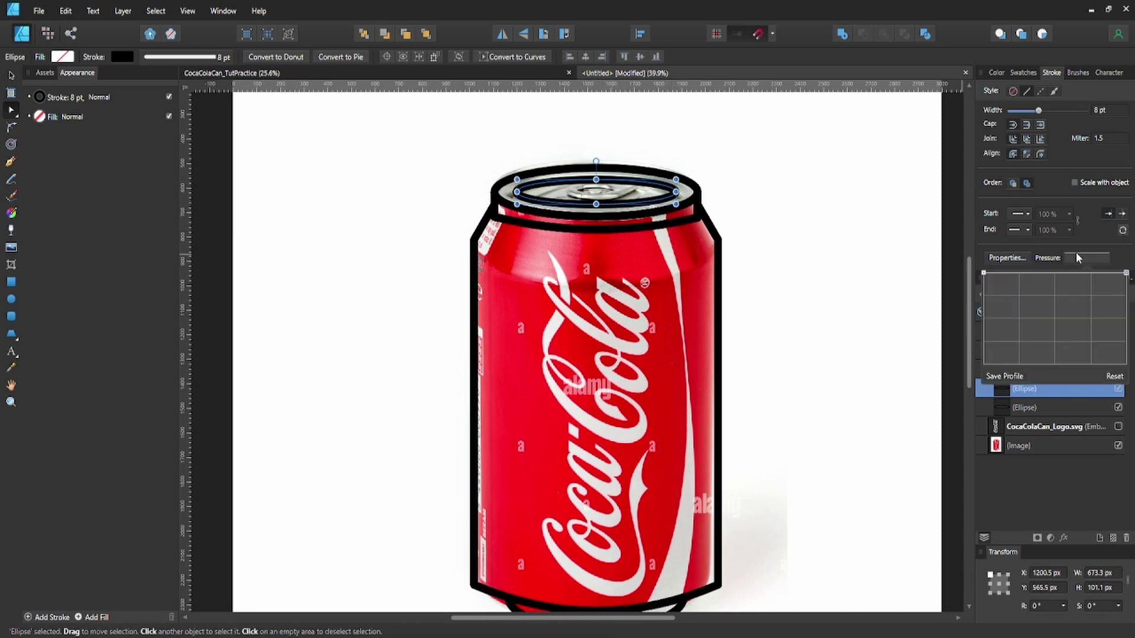
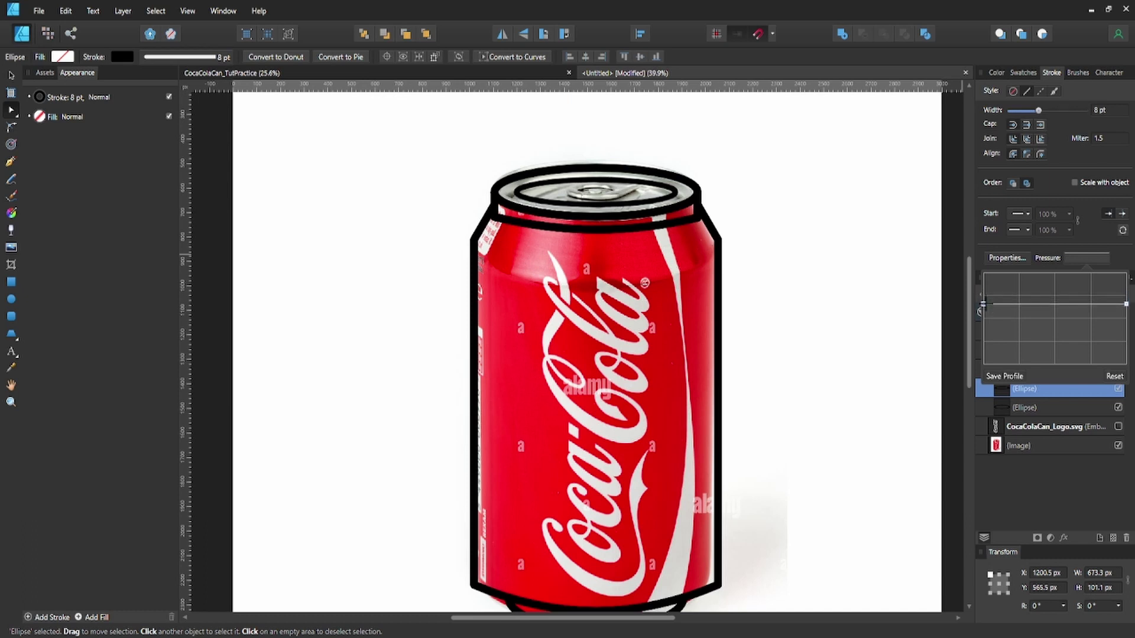
left_click(779, 287)
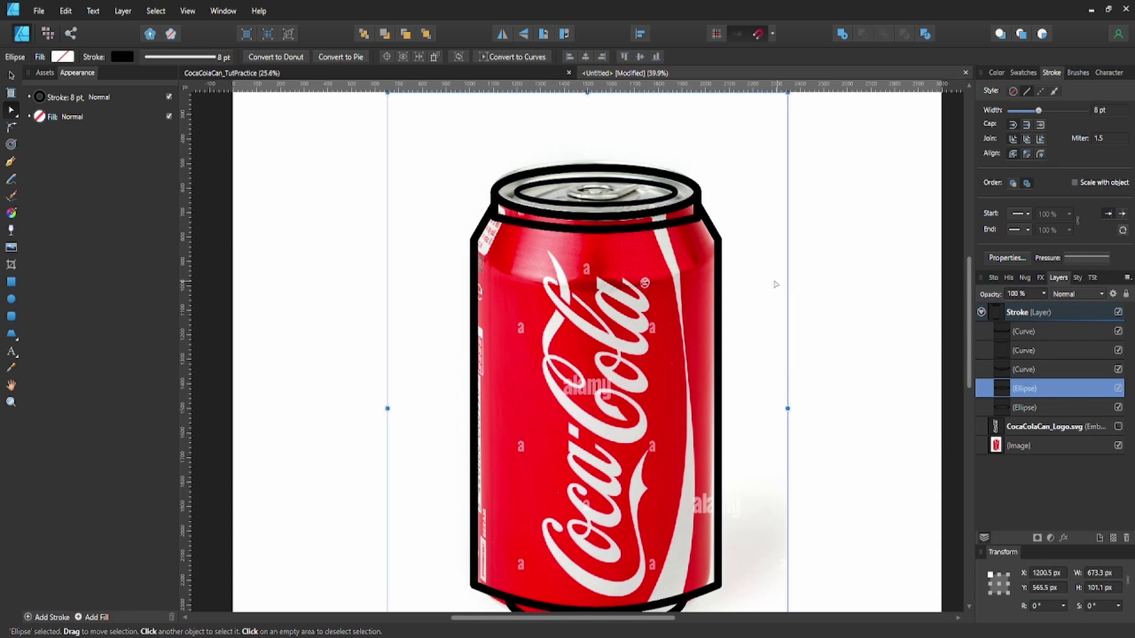
Draw a line between the body's two shoulder corners with the Pen tool and bend it downward into an arc about 105 px deep.
key("v")
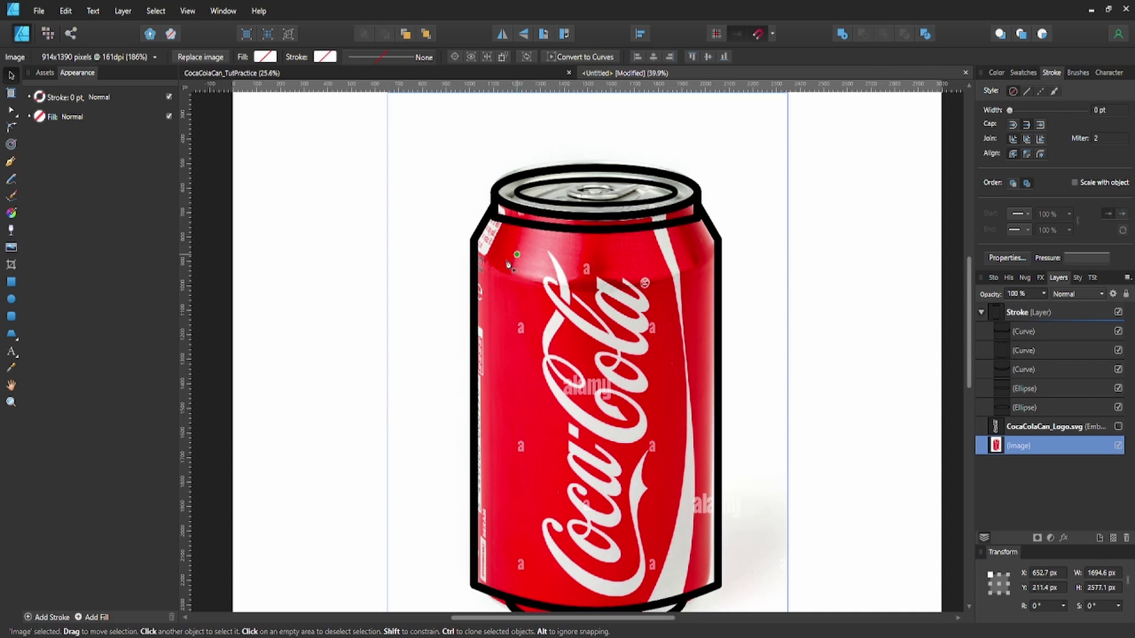
key("p")
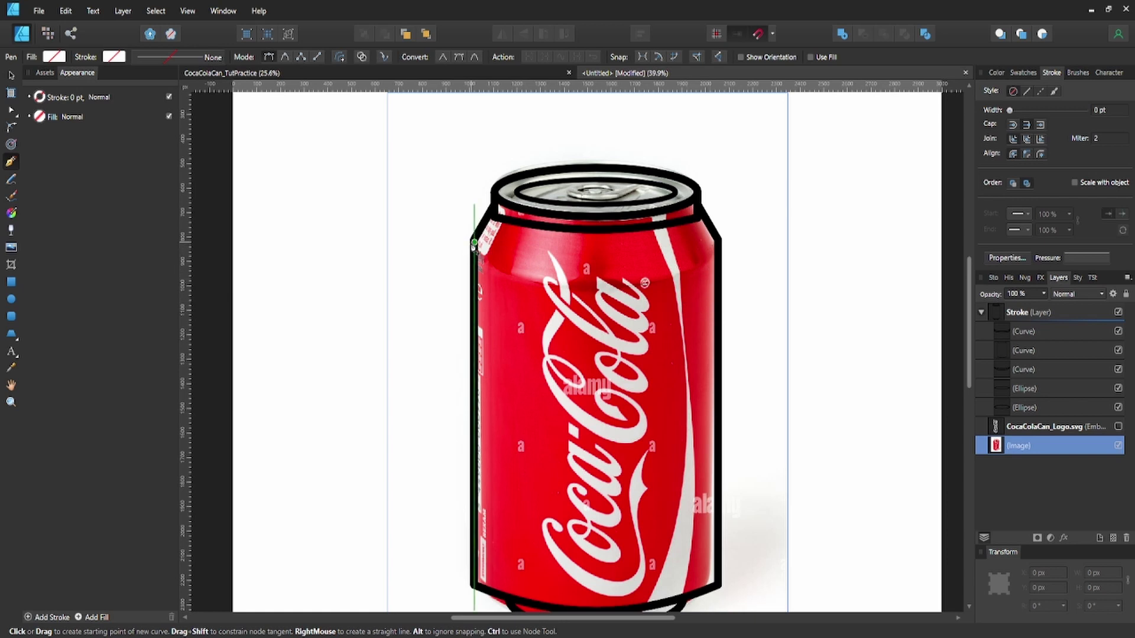
left_click(474, 243)
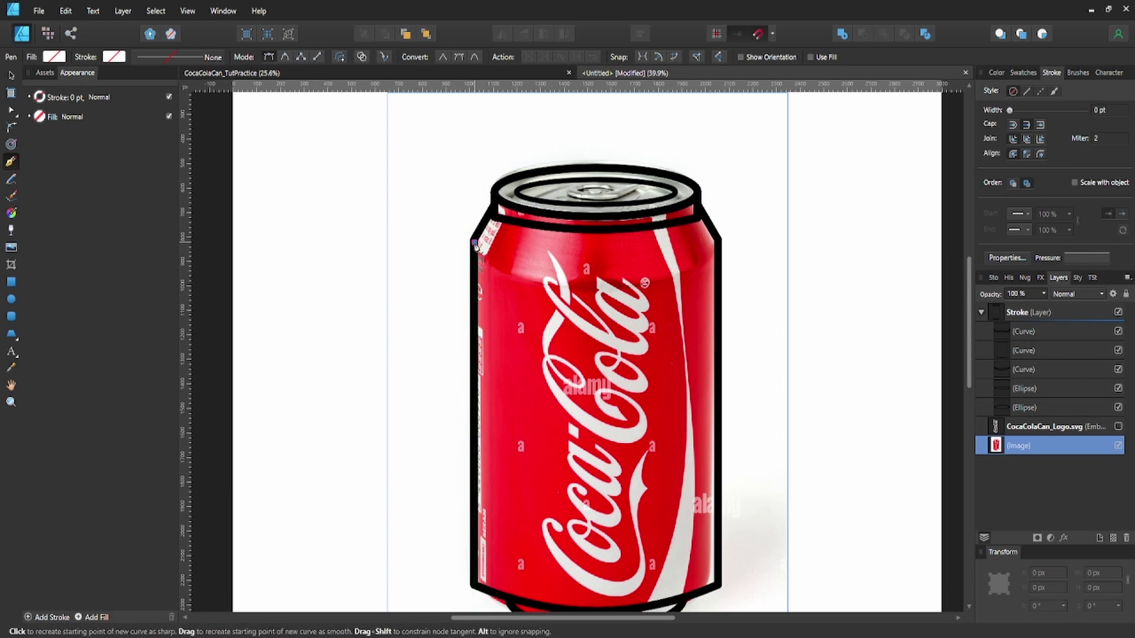
left_click(718, 243)
key("a")
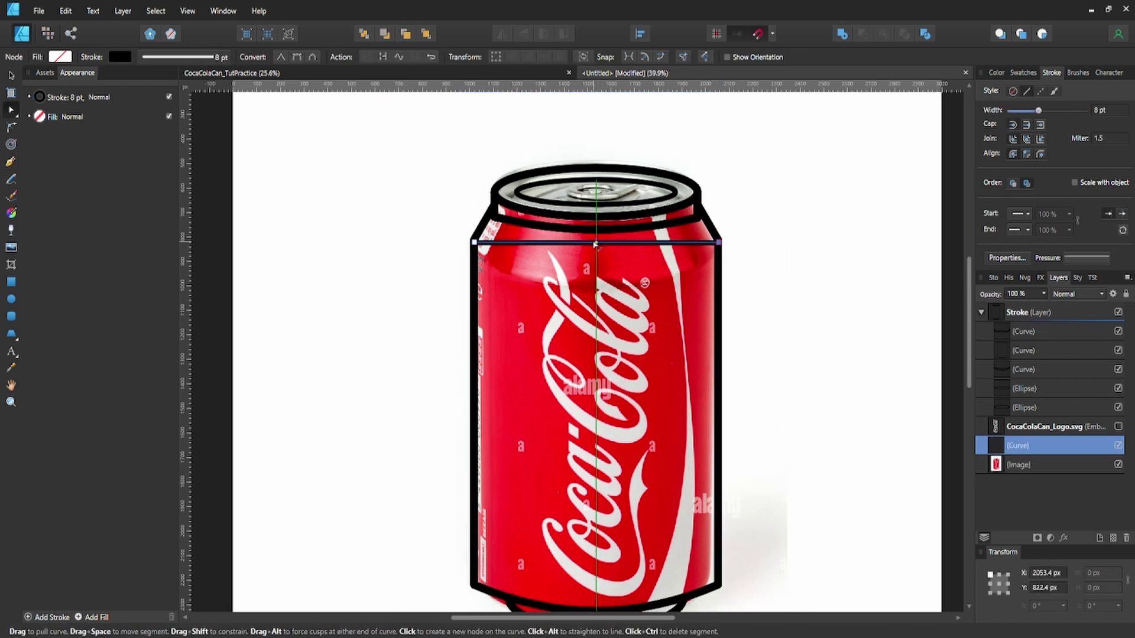
left_click_drag(595, 245, 587, 270)
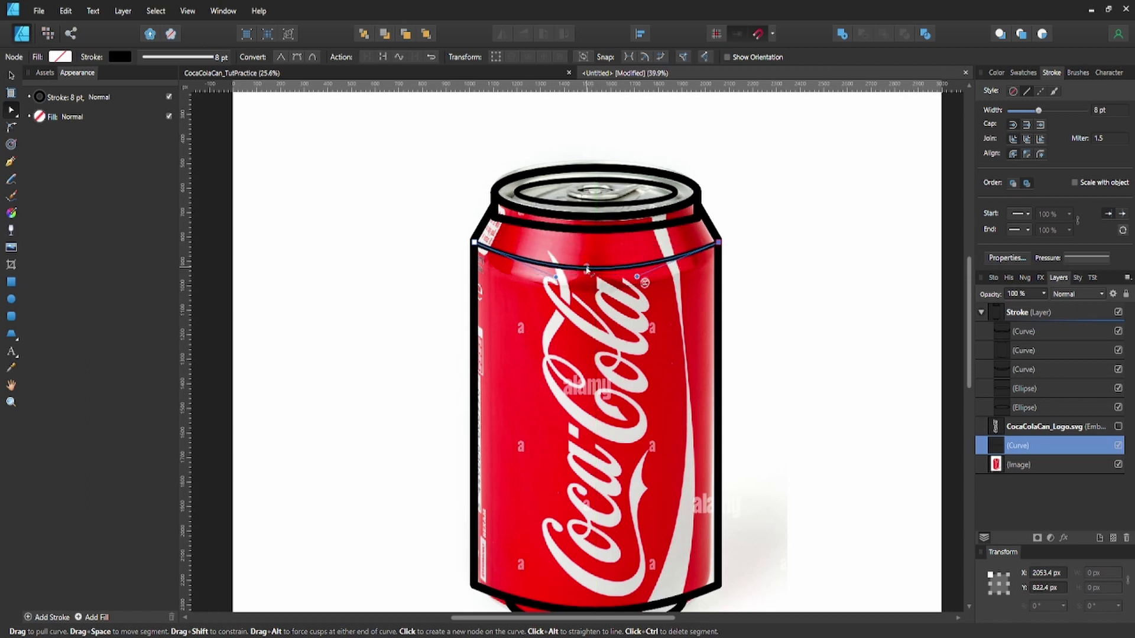
key("v")
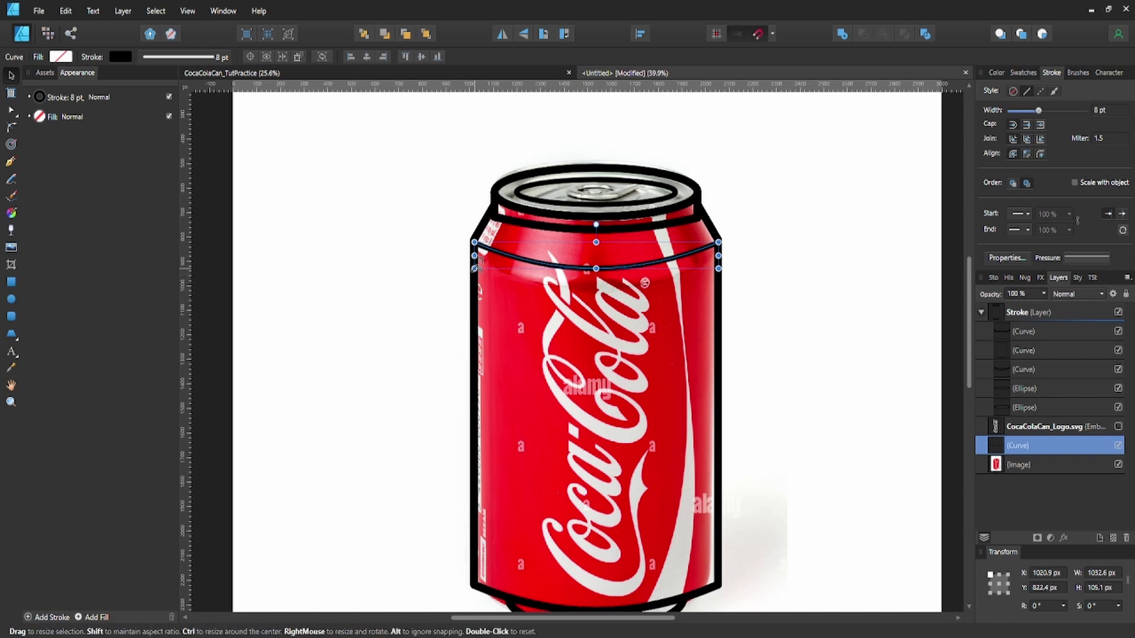
key("a")
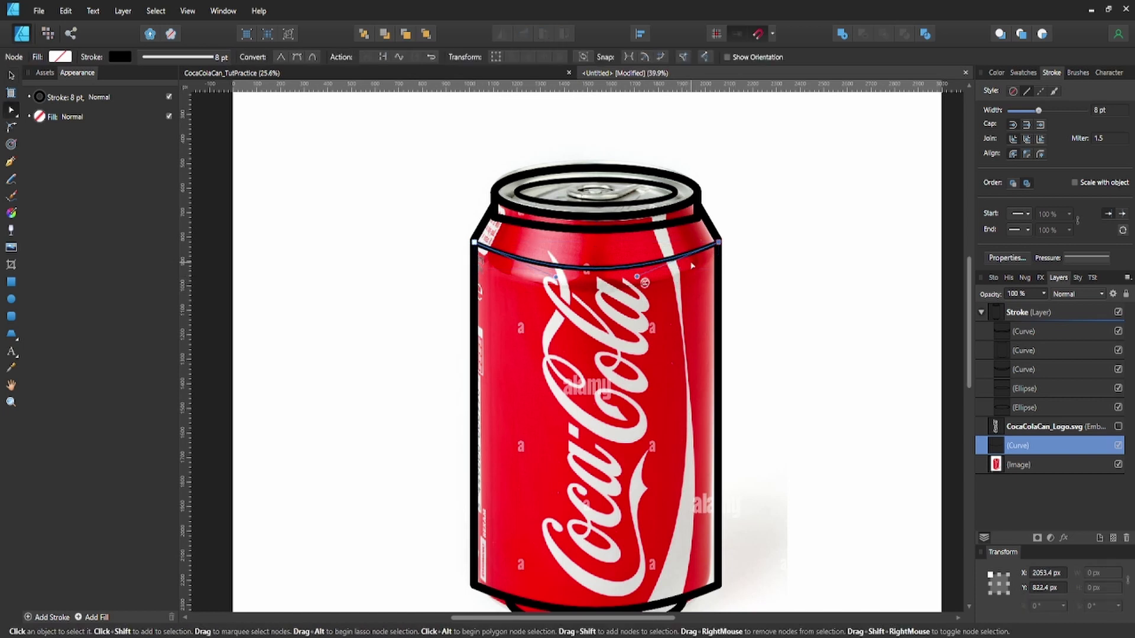
left_click(640, 268)
left_click(640, 268)
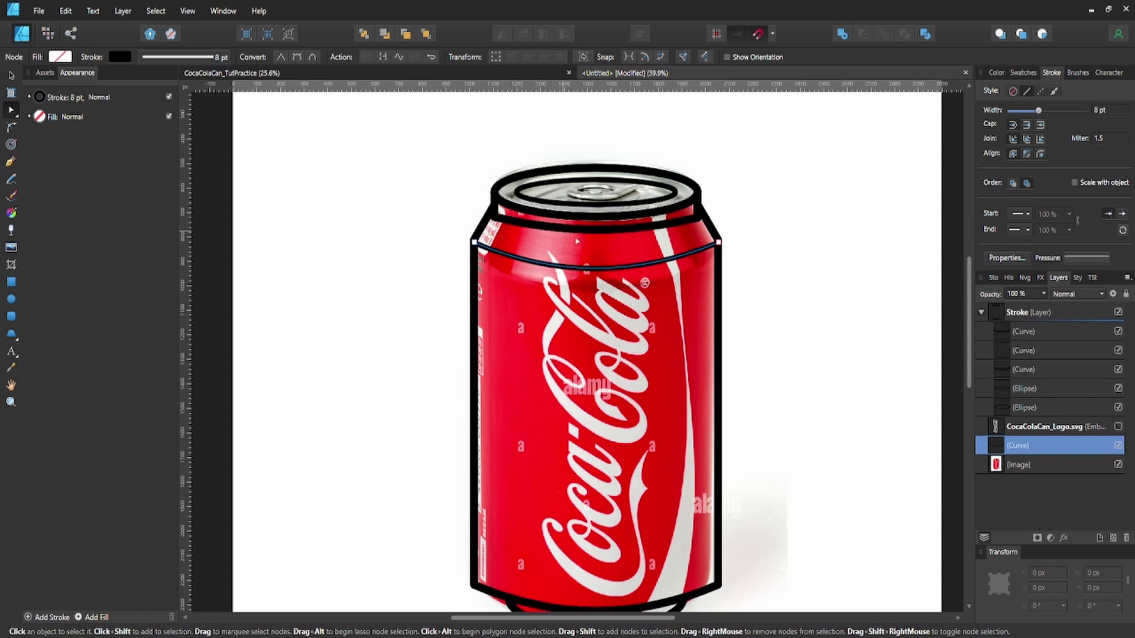
Add three nodes to the shoulder arc: one at its middle and one on each side of it.
scroll(614, 271, "up", 1)
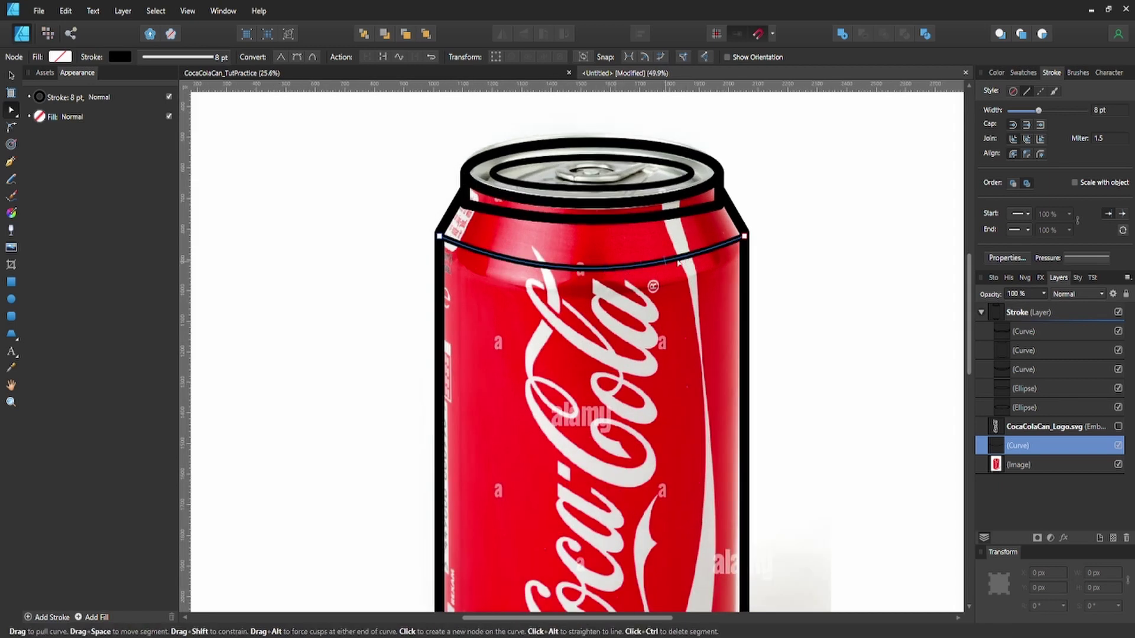
left_click(593, 269)
left_click(592, 270)
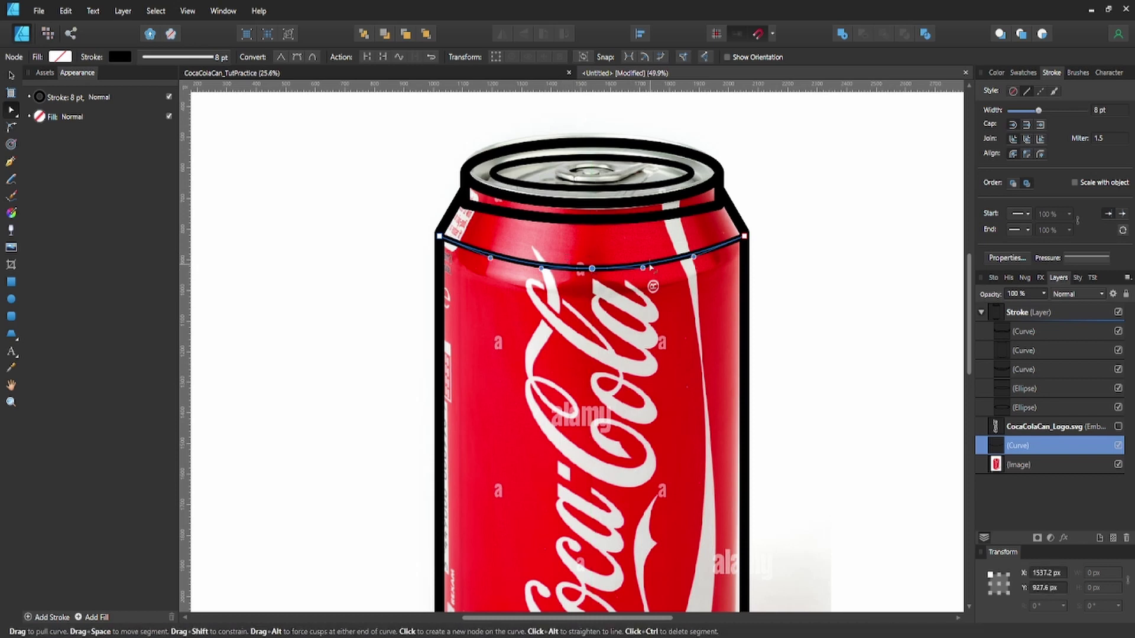
left_click(643, 266)
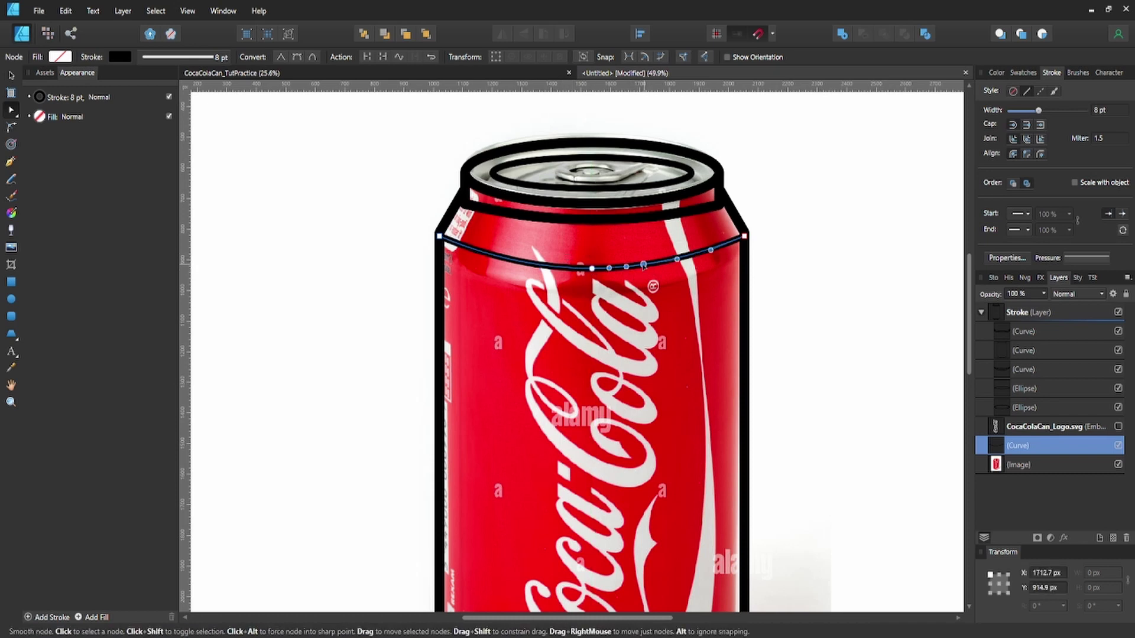
left_click(556, 267)
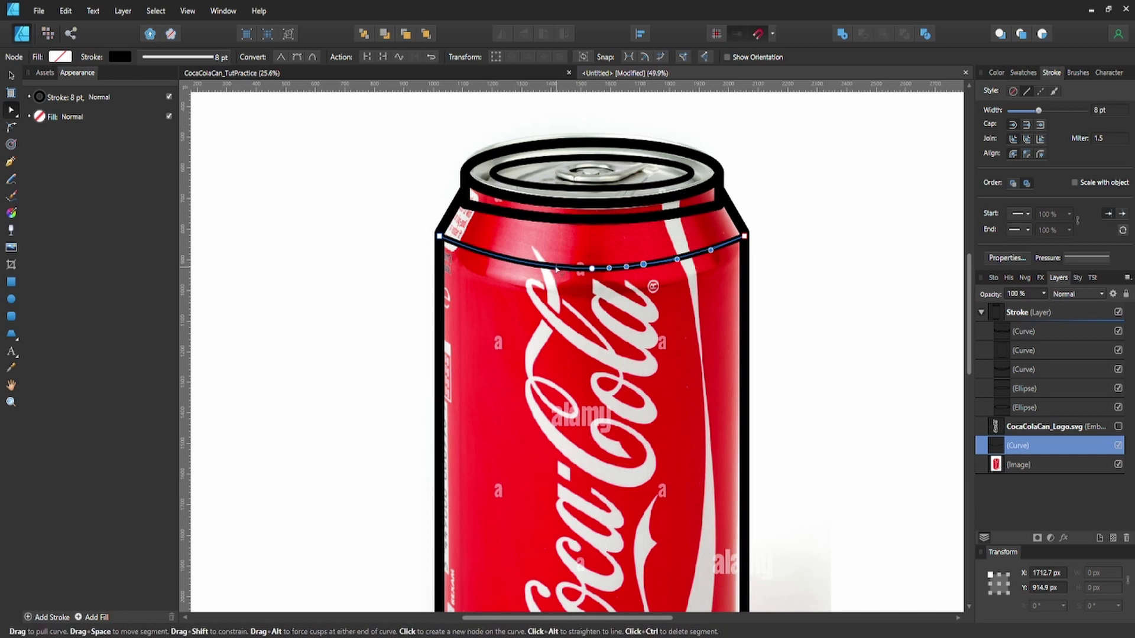
left_click(592, 269)
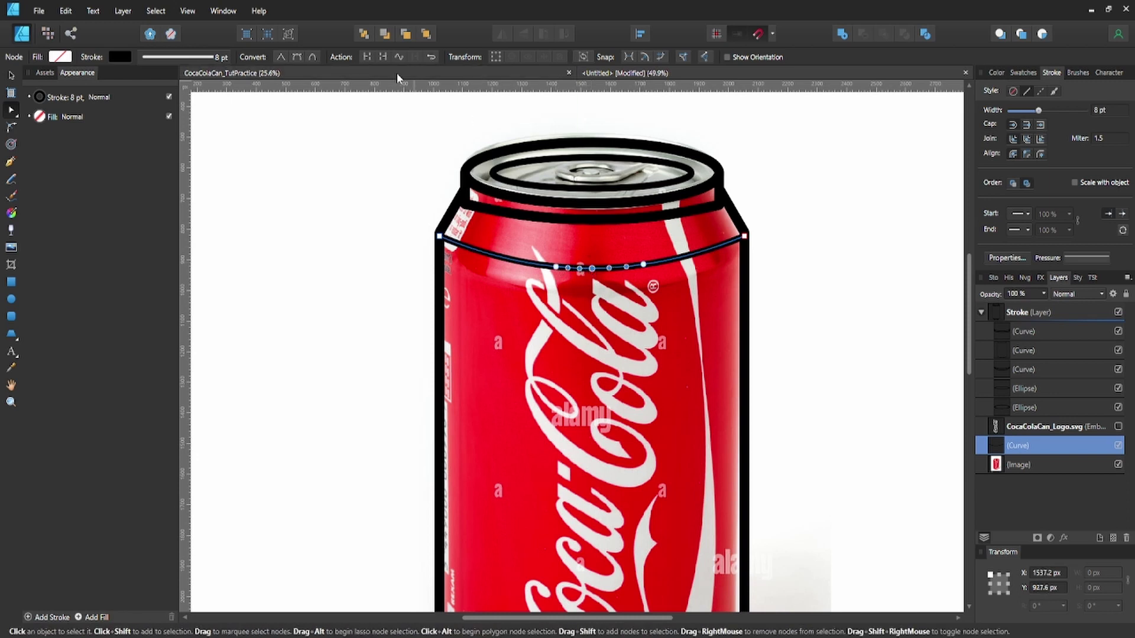
Break the shoulder arc at its middle node and delete the segment between that node and the one to its right.
left_click(367, 56)
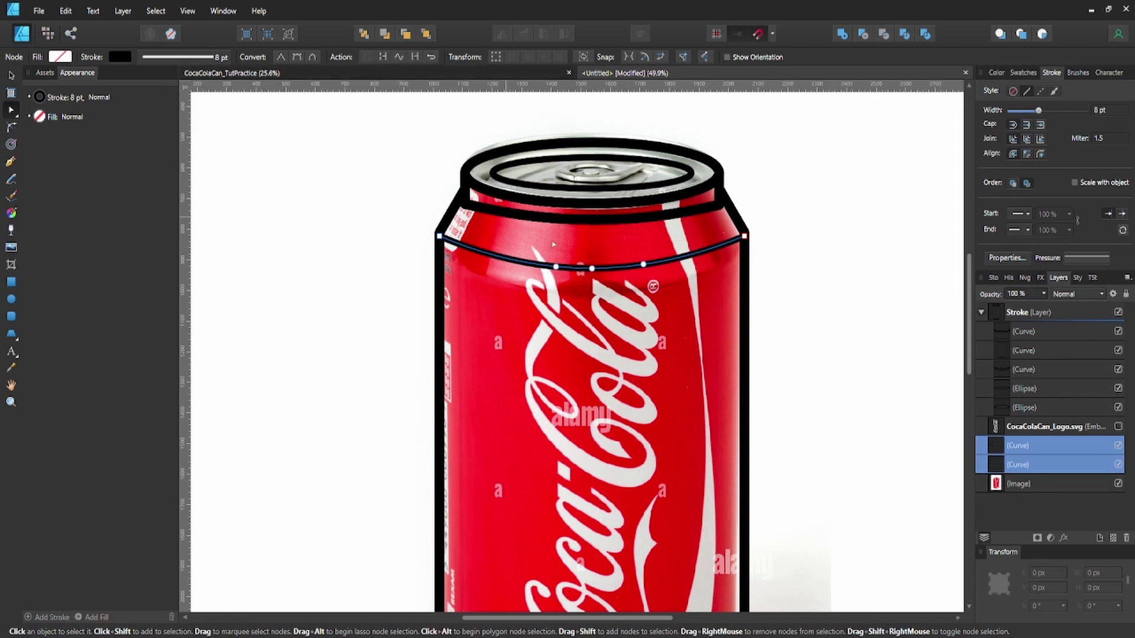
left_click(592, 270)
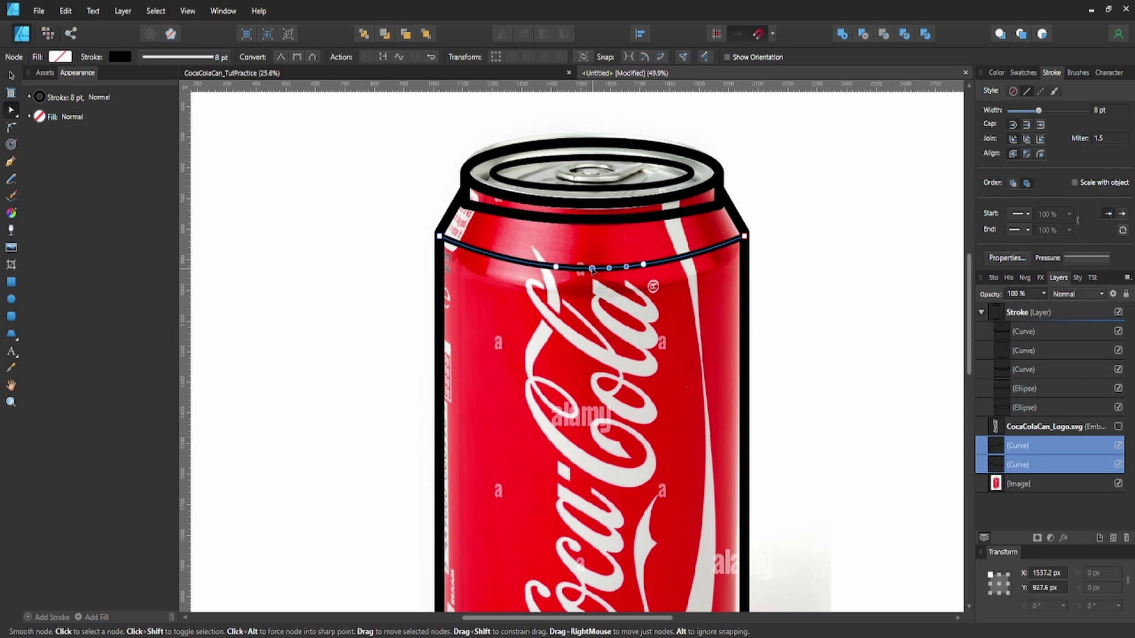
key("Delete")
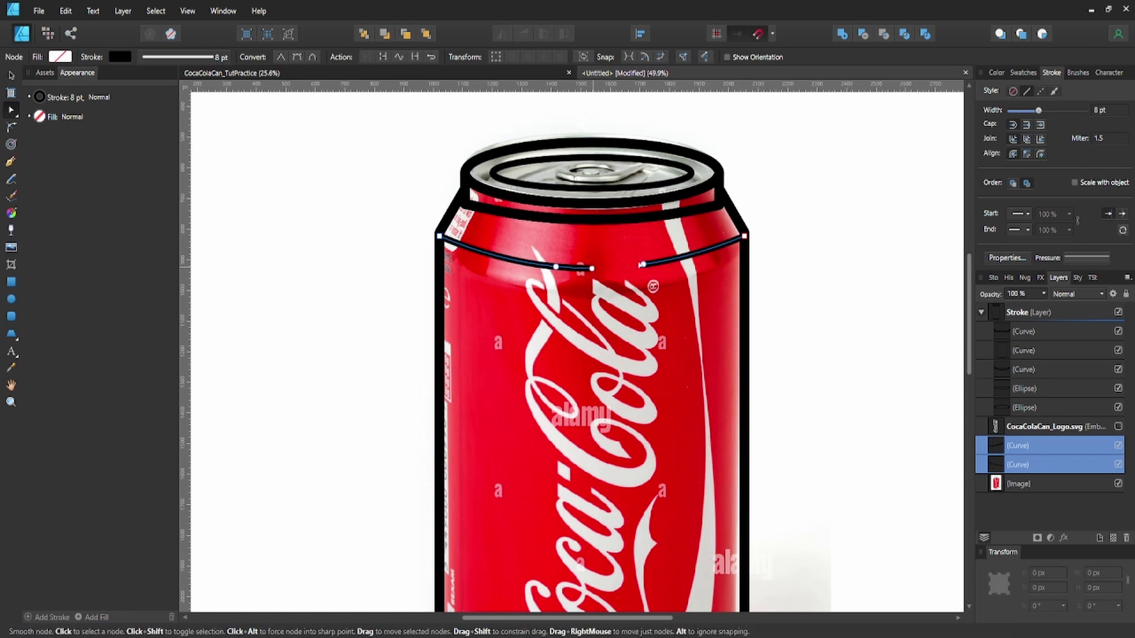
key("b")
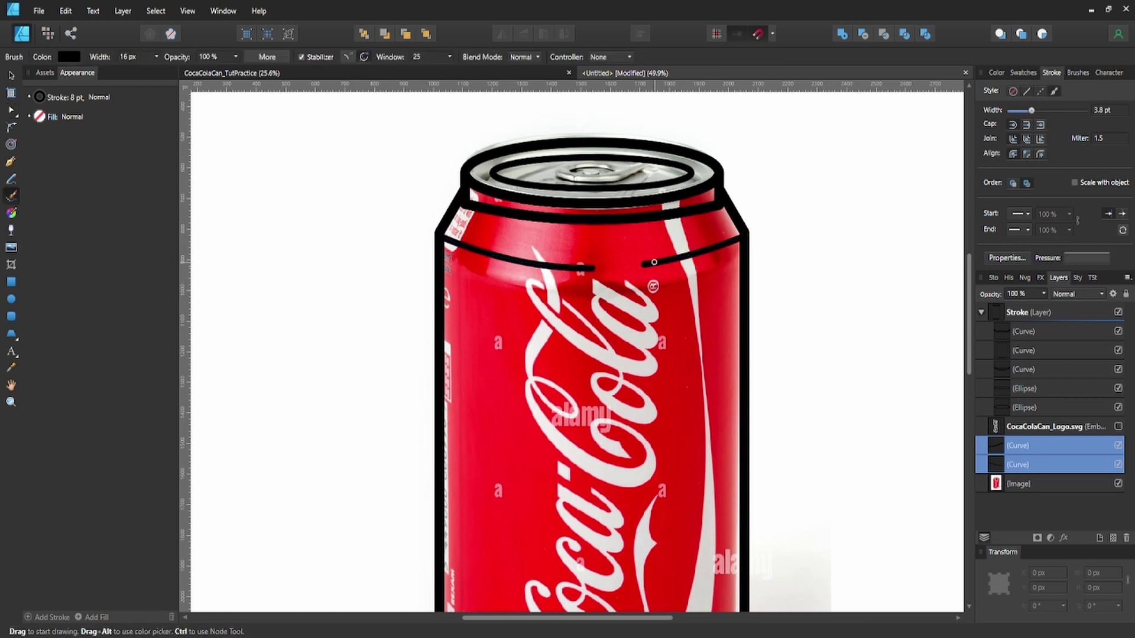
Taper the right arc piece's stroke by lowering the pressure at its inner end to about a quarter, and save the pressure profile.
key("a")
left_click(657, 262)
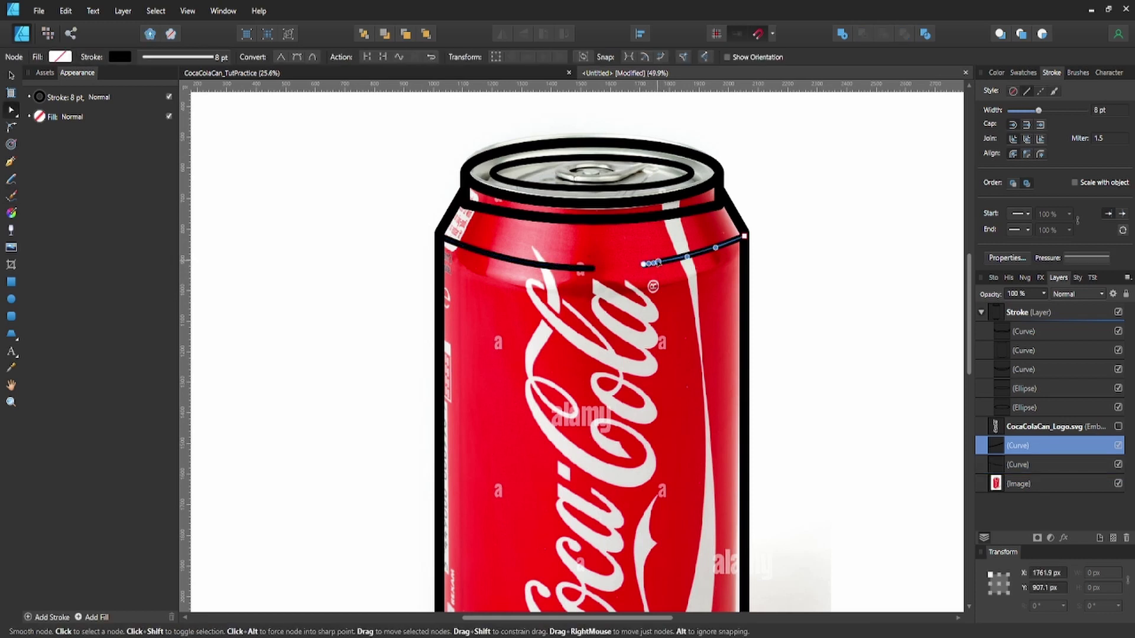
left_click(1009, 446)
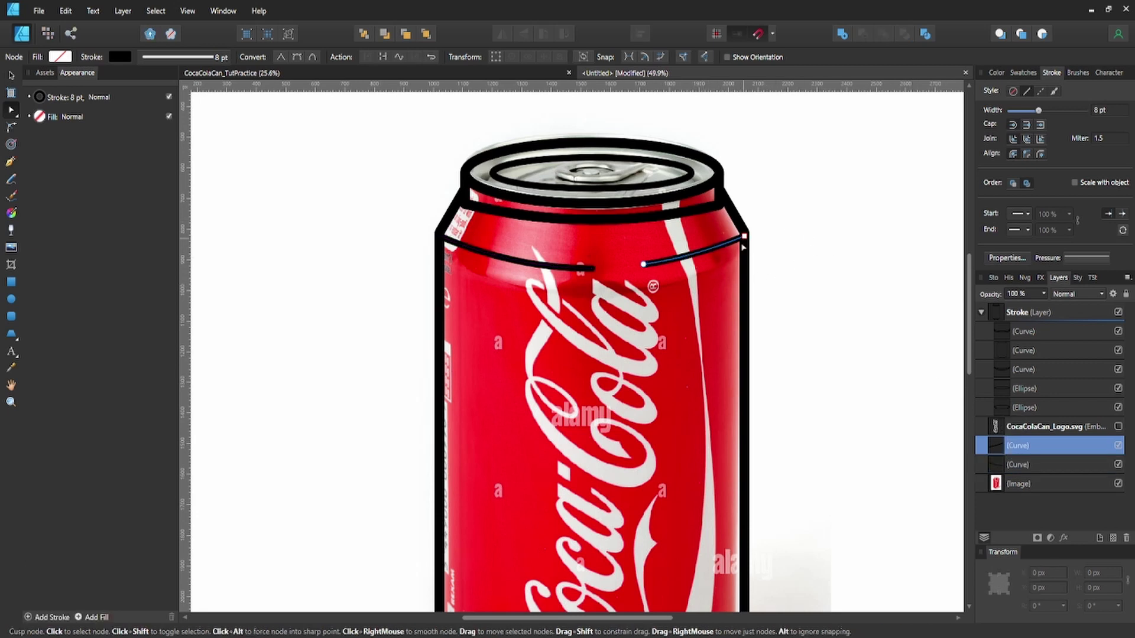
left_click(1095, 257)
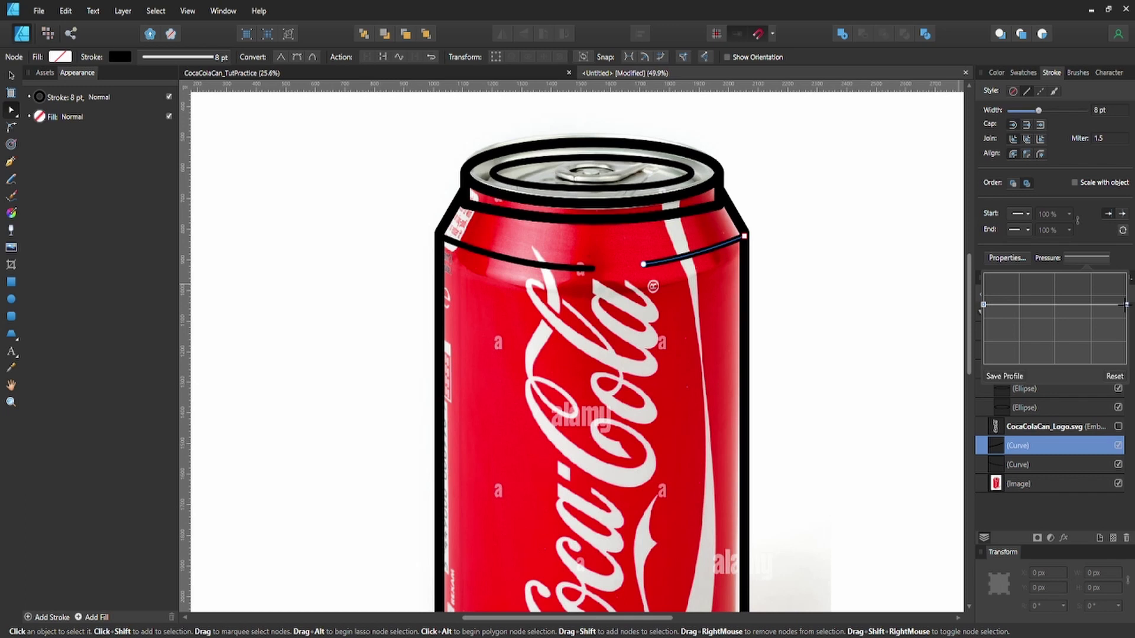
mouse_move(1126, 305)
left_mouse_down()
mouse_move(1126, 337)
mouse_move(1126, 285)
left_mouse_up()
key("ctrl+z")
left_click_drag(983, 304, 983, 340)
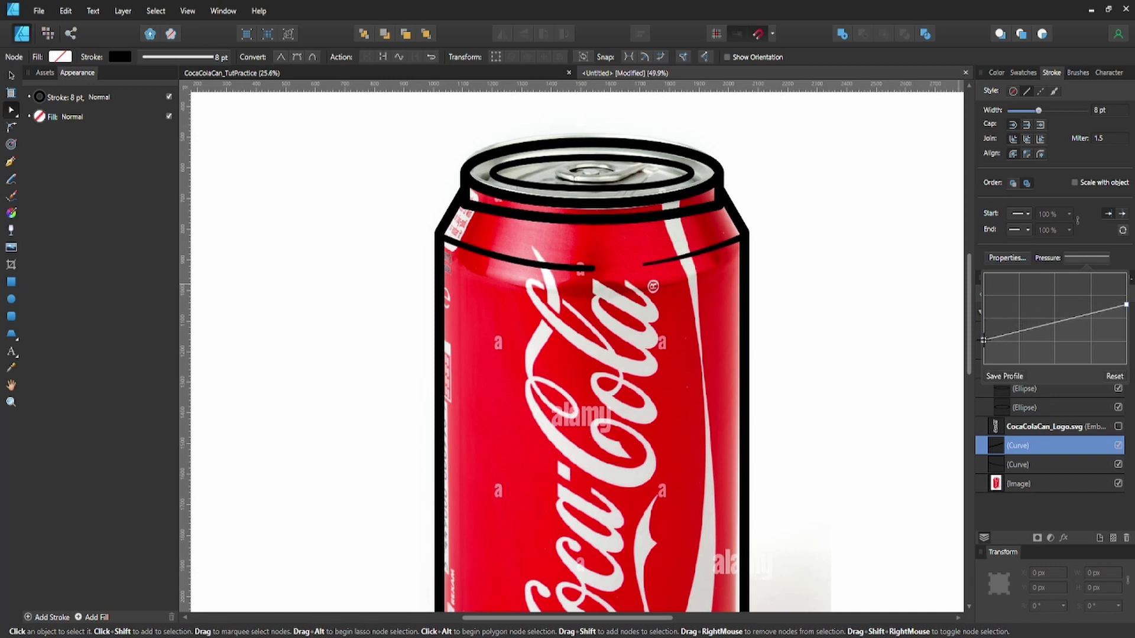
left_click(1005, 375)
Taper the left arc piece's stroke by lowering the pressure at its inner end to about one third.
key("b")
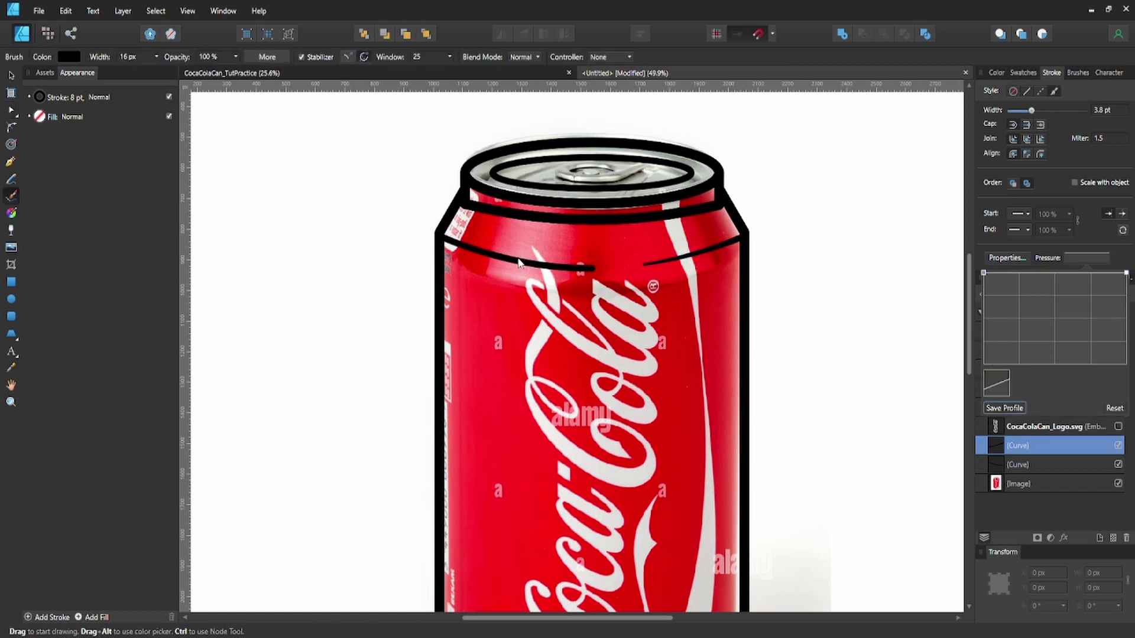
key("a")
left_click(518, 263)
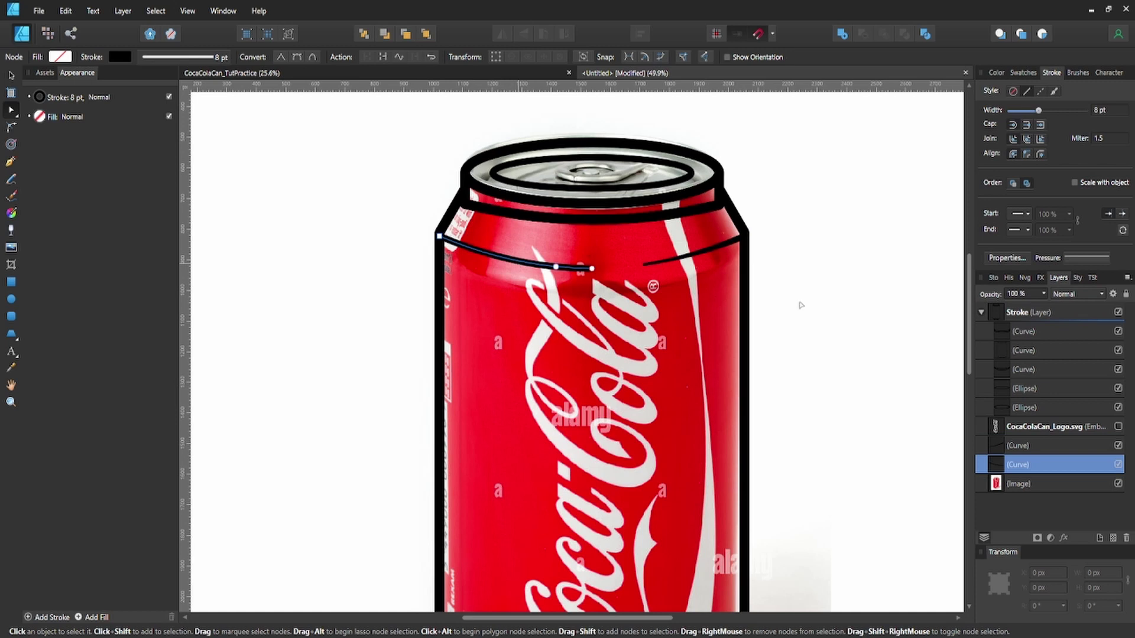
left_click(1087, 258)
left_click_drag(1126, 304, 1125, 333)
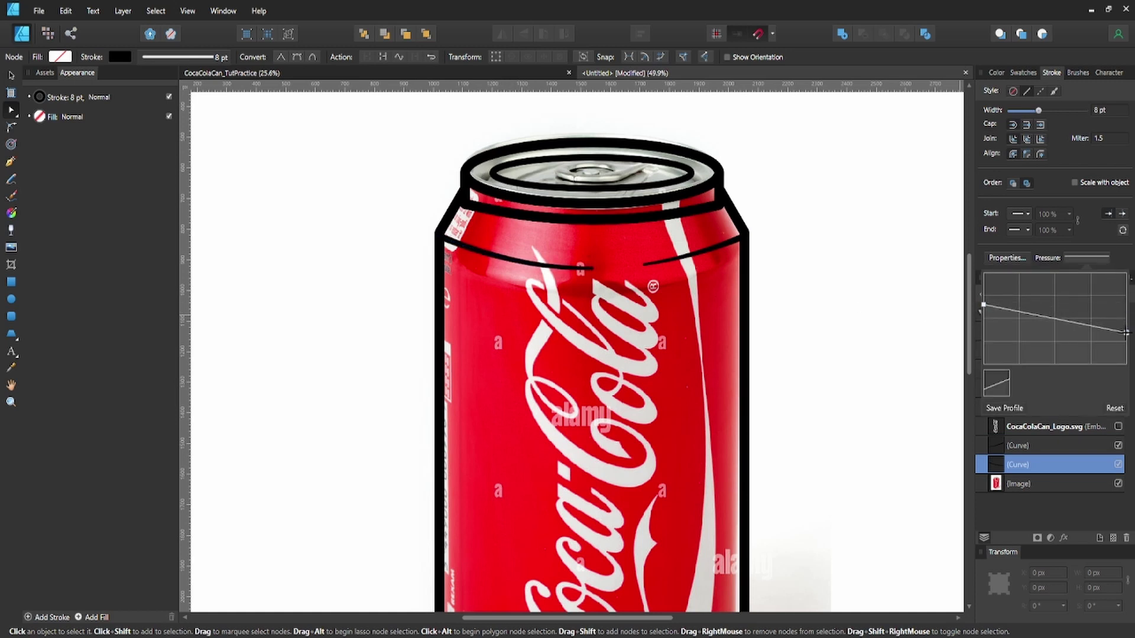
key("Escape")
key("v")
Round the body shape's two shoulder corners and two base corners together with the Corner tool to a radius of about 94 px.
scroll(506, 280, "down", 2)
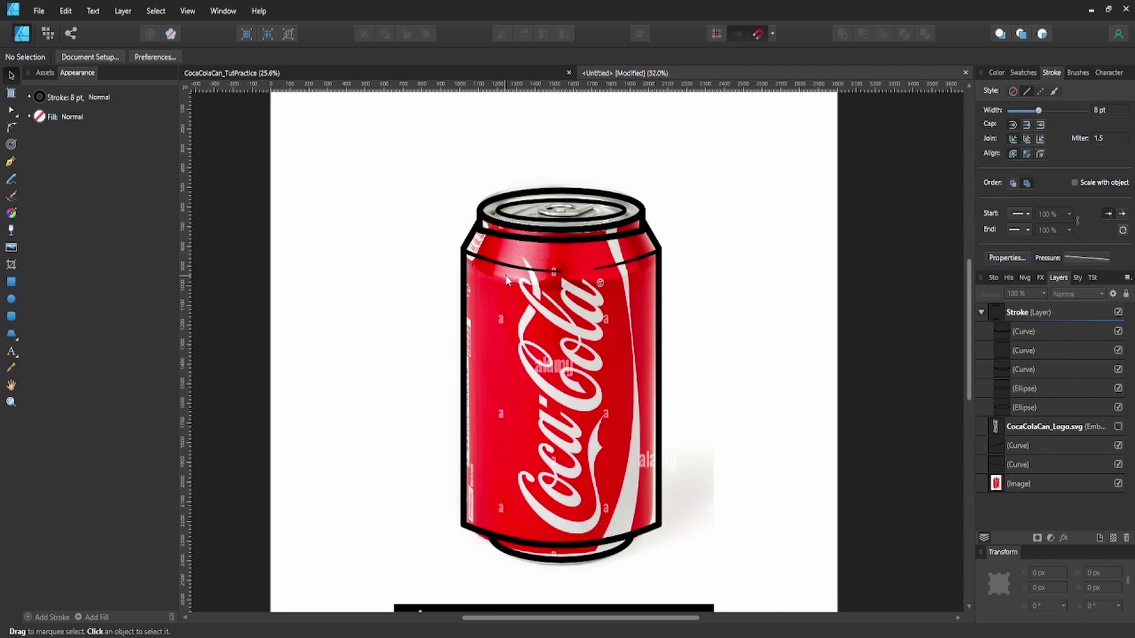
left_click(662, 271)
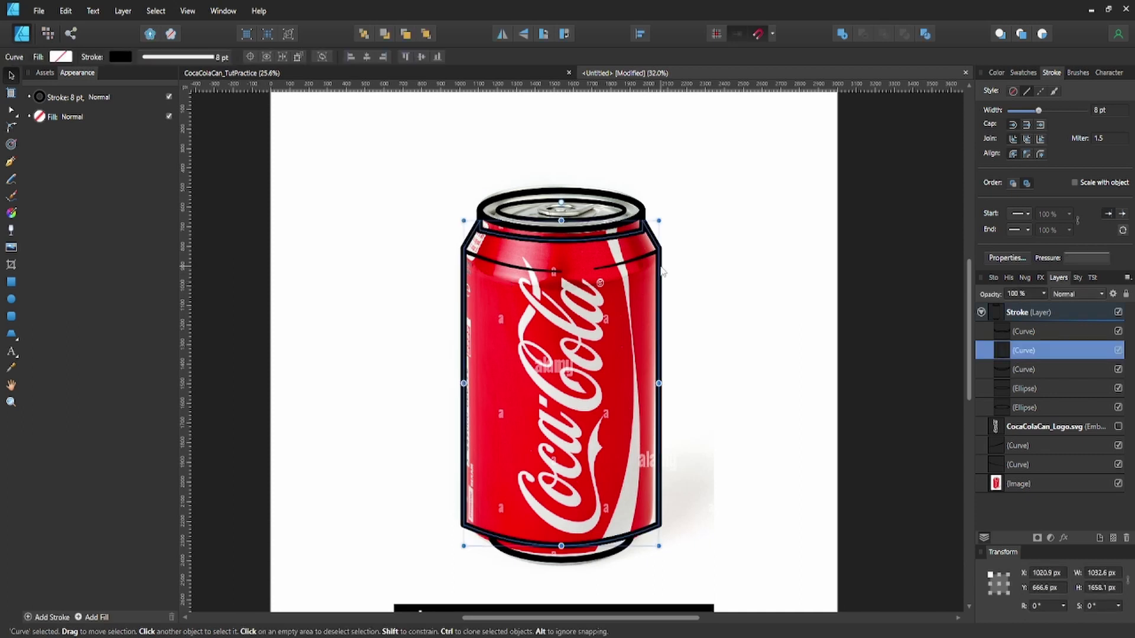
double_click(658, 323)
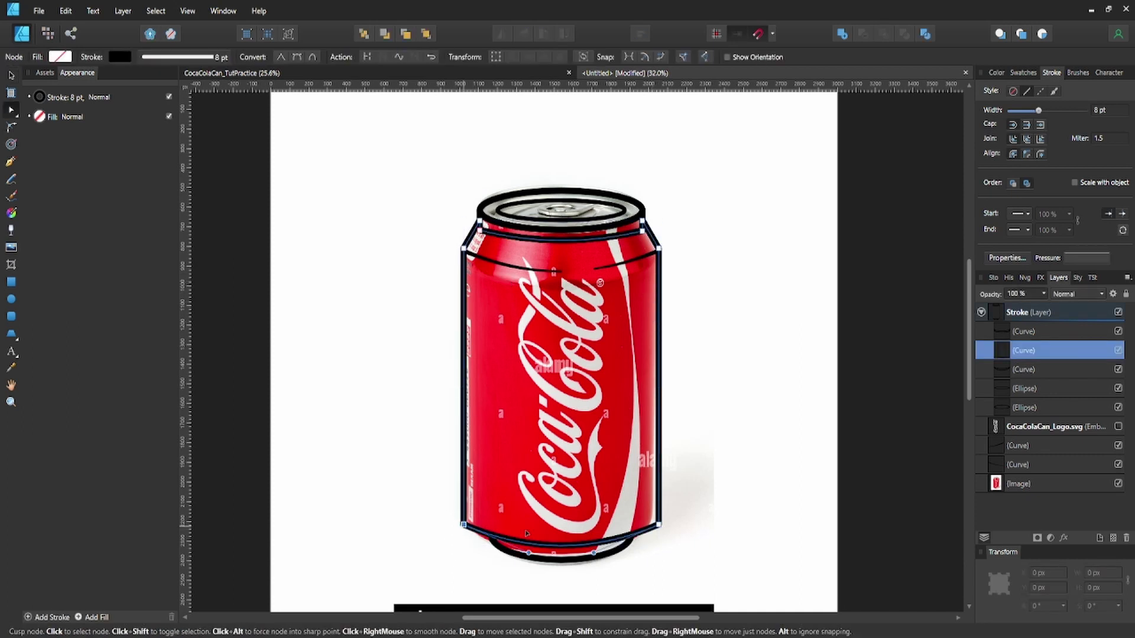
left_click(658, 525)
left_click(463, 524, "shift")
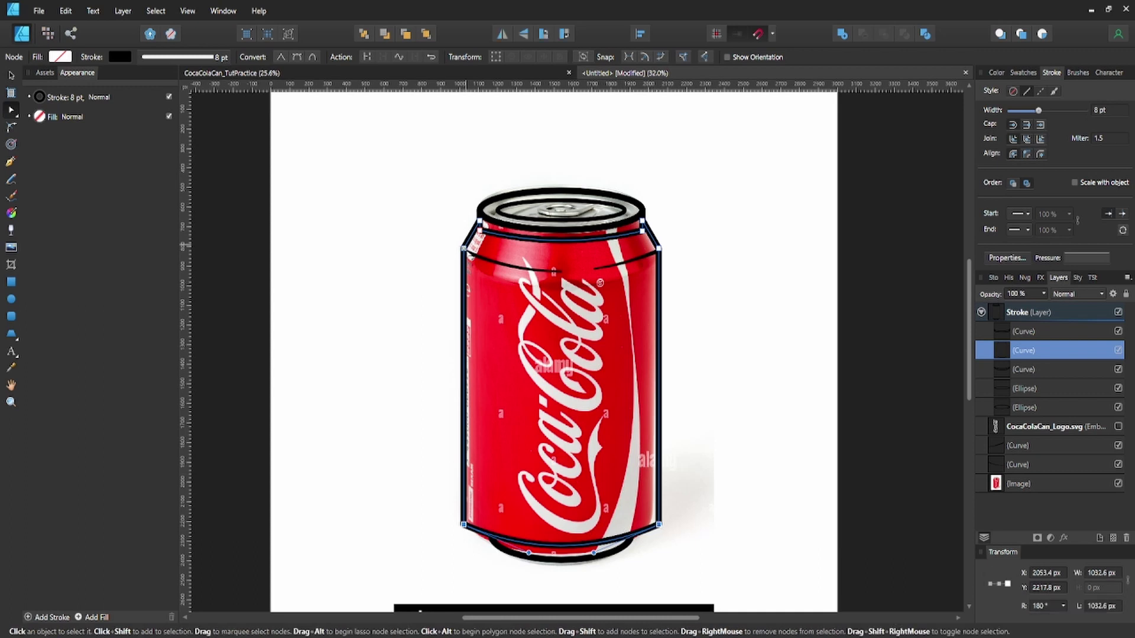
left_click(464, 250, "shift")
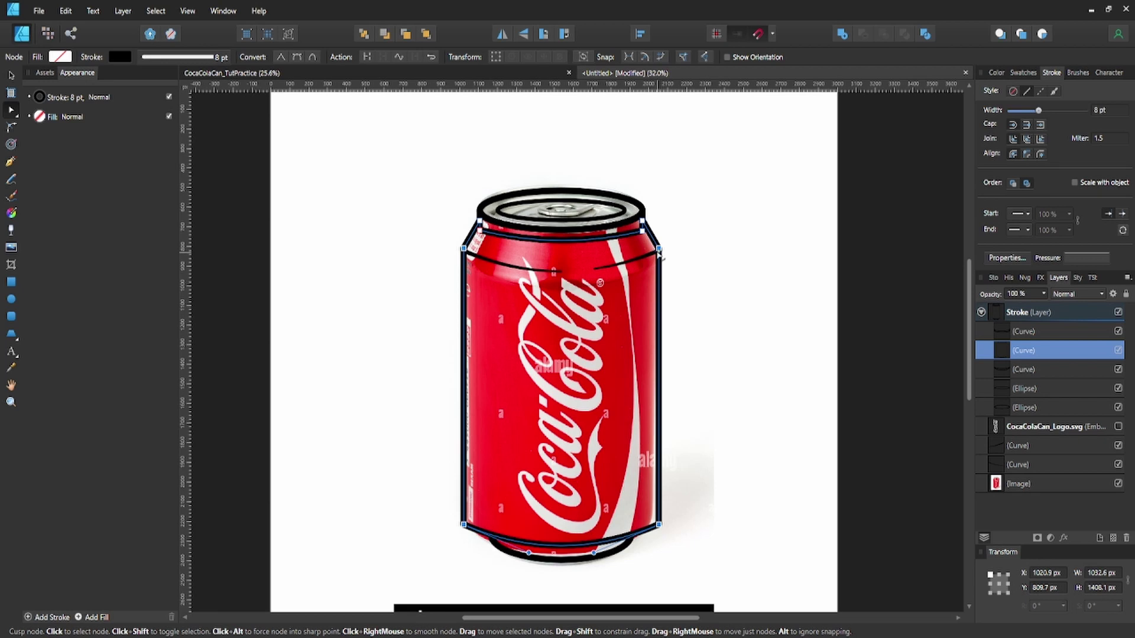
key("c")
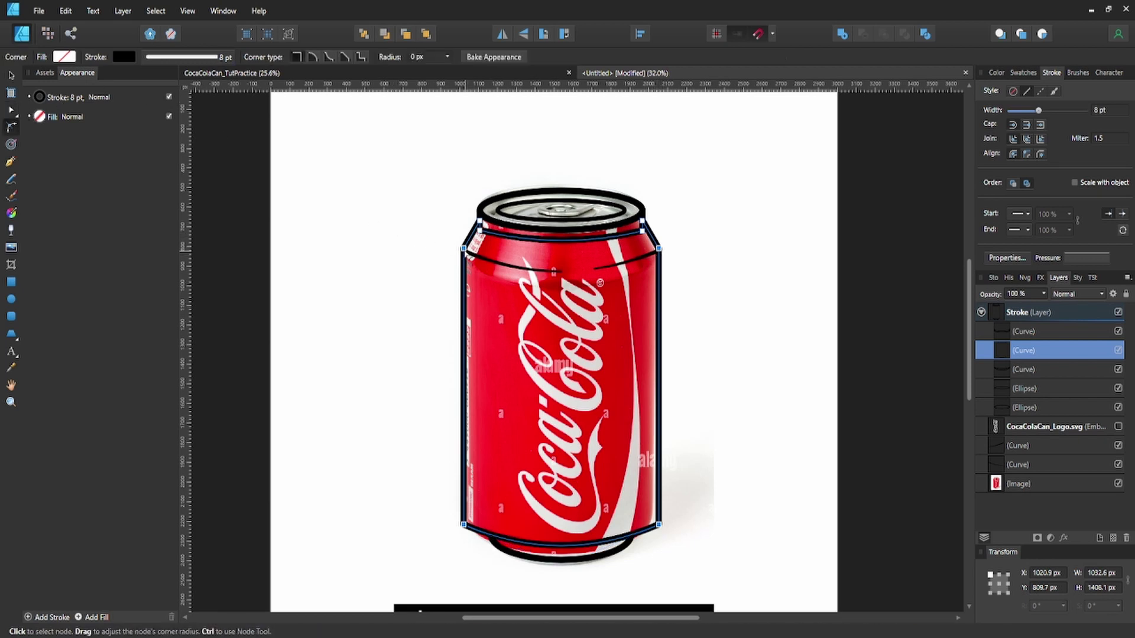
left_click_drag(464, 249, 480, 265)
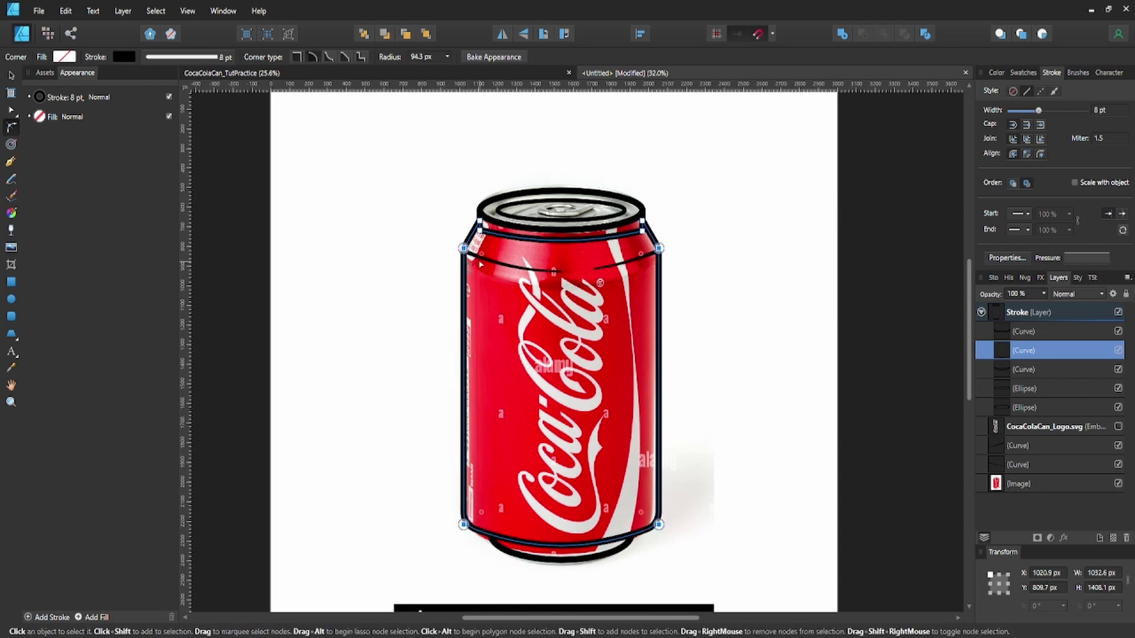
left_click(721, 234)
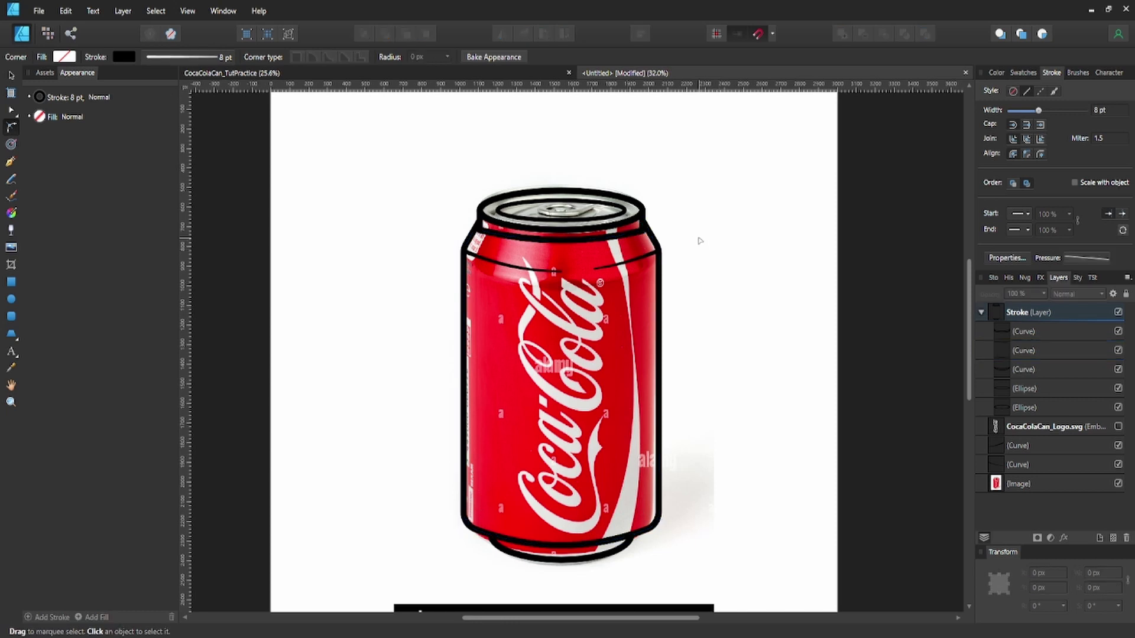
Hide the reference photo and move the two shoulder arc curves into the Stroke layer.
key("v")
left_click(1118, 484)
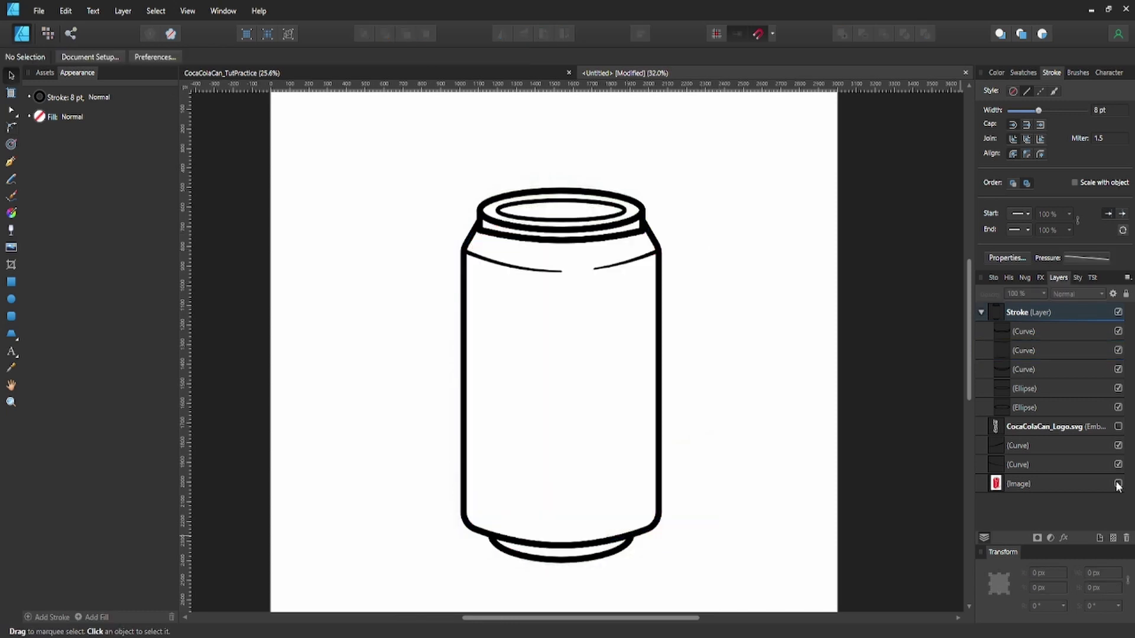
left_click_drag(1010, 353, 1009, 355)
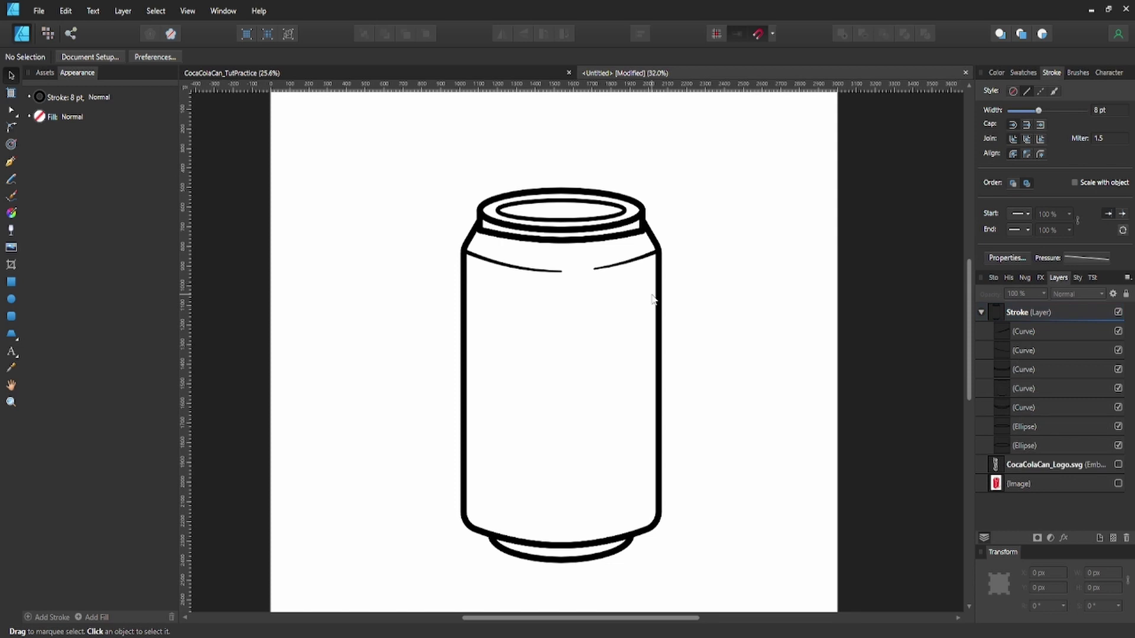
Thin the rim band's stroke by lowering its whole pressure profile evenly to about three quarters.
scroll(580, 244, "up", 2)
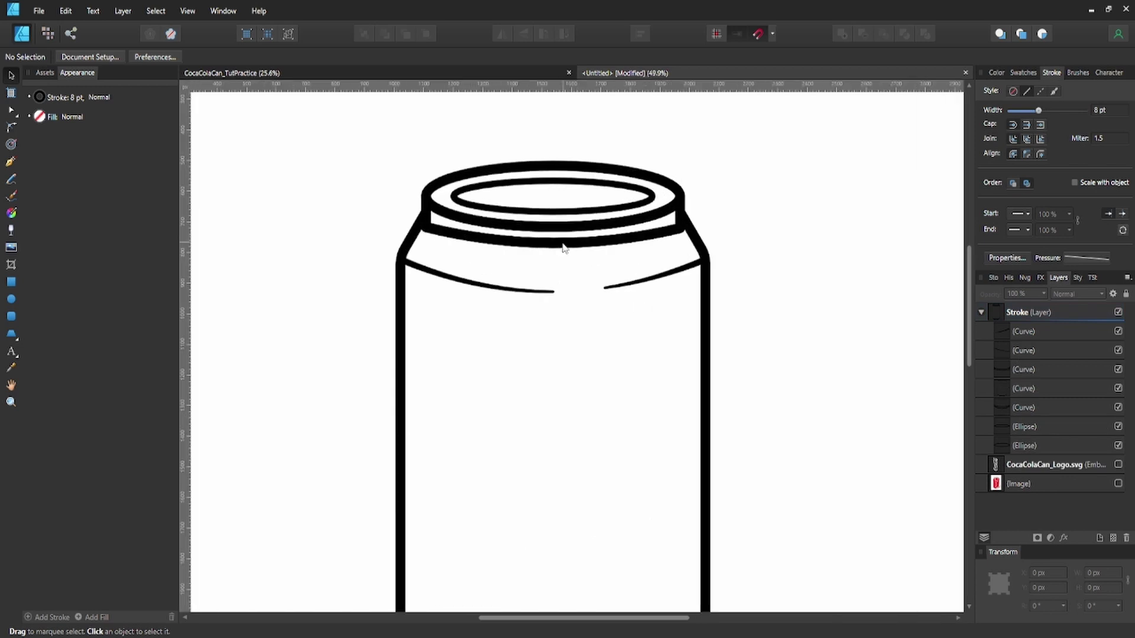
left_click(554, 244)
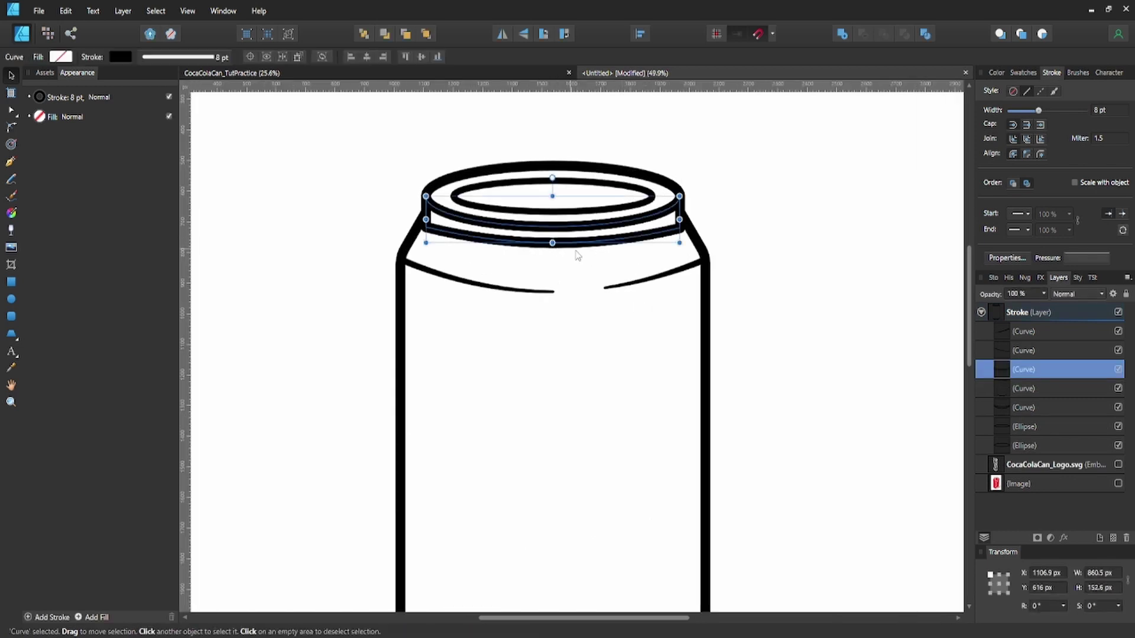
left_click(1074, 258)
left_click_drag(985, 274, 986, 300)
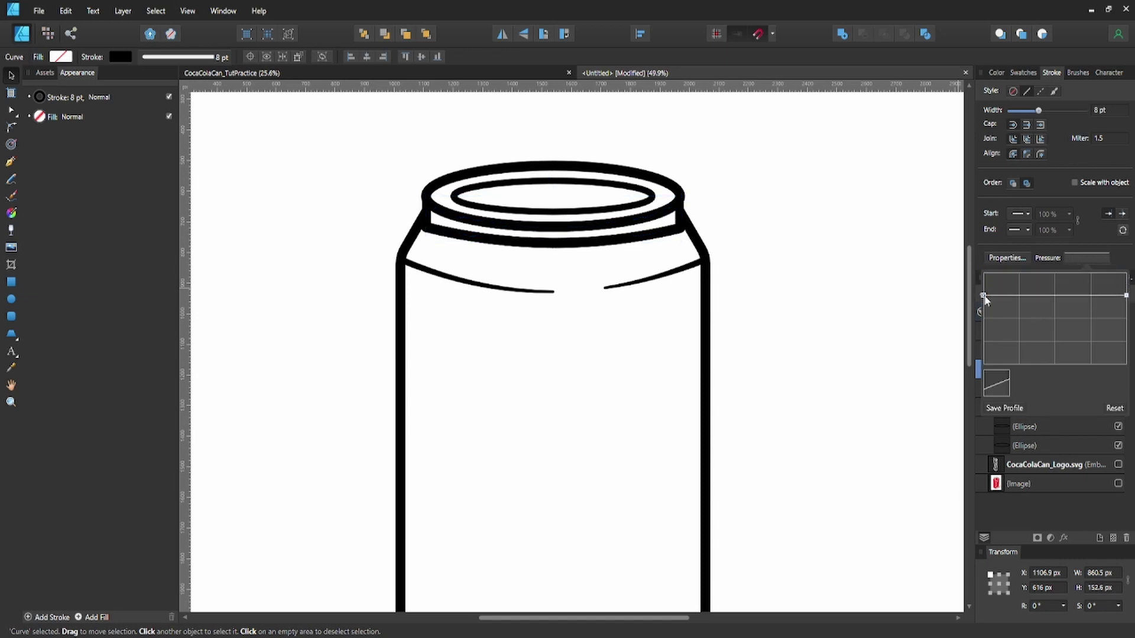
Vary the body outline's stroke by adding a full-pressure midpoint to its profile and lowering both ends to about two thirds.
left_click(706, 263)
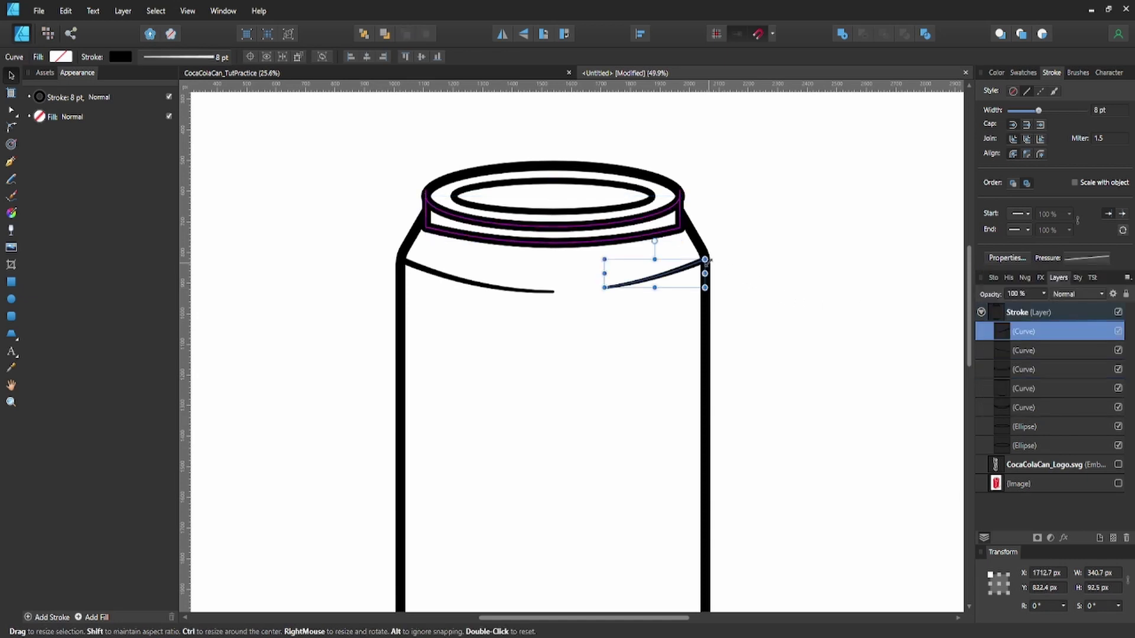
left_click(711, 312)
left_click(704, 315)
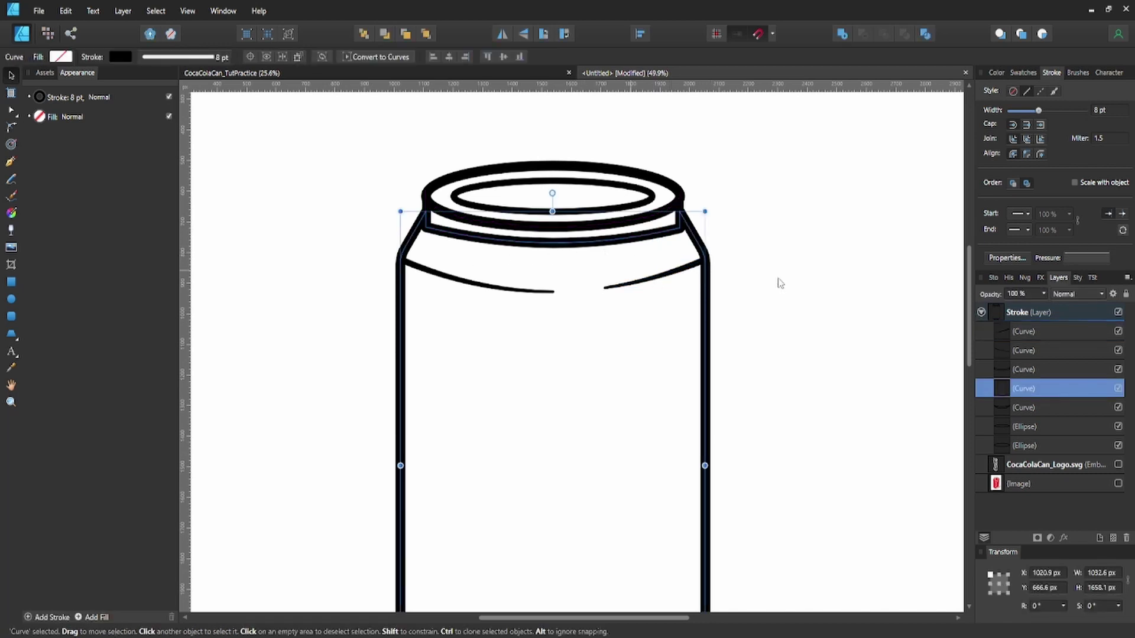
left_click(1093, 259)
left_click(1053, 274)
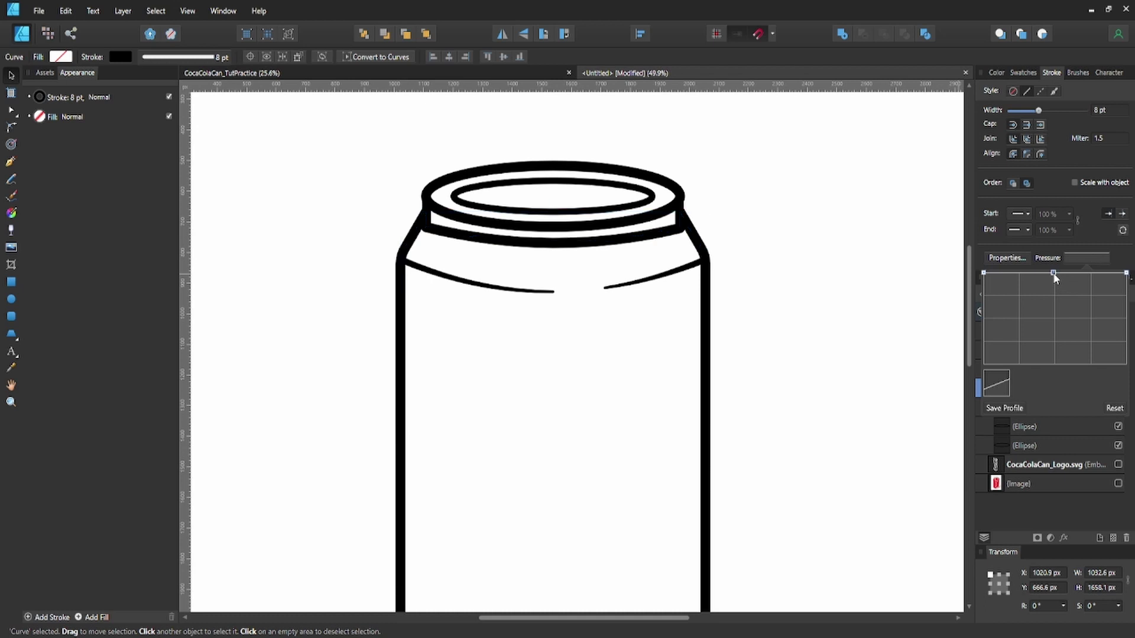
mouse_move(1053, 273)
left_mouse_down()
mouse_move(1054, 305)
mouse_move(1051, 278)
left_mouse_up()
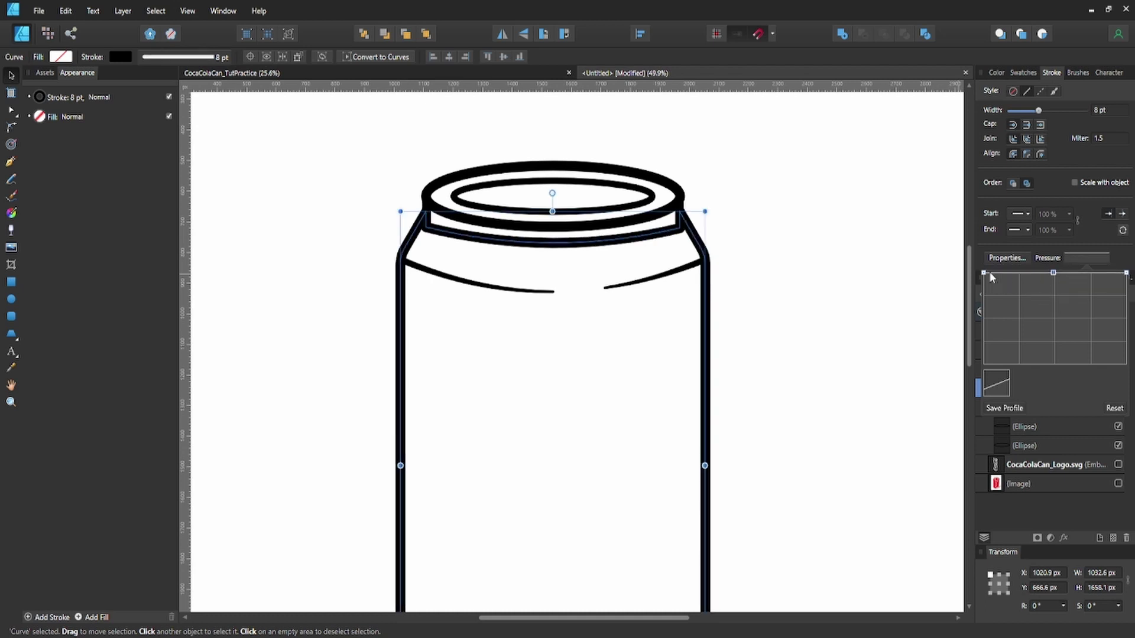
left_click_drag(983, 273, 984, 303)
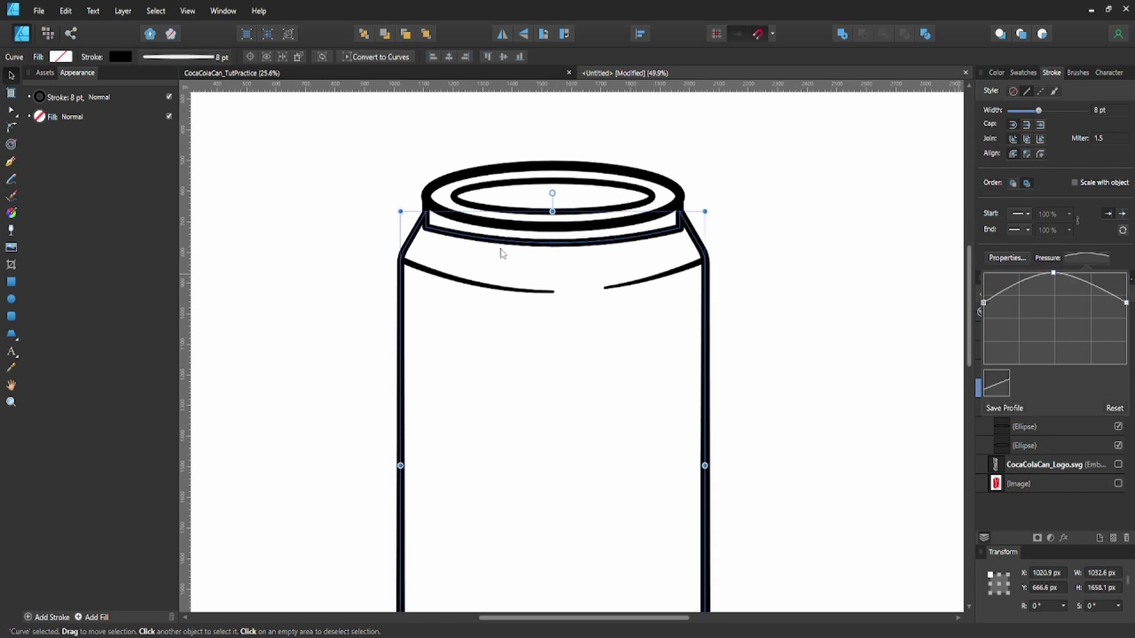
scroll(493, 273, "down", 2)
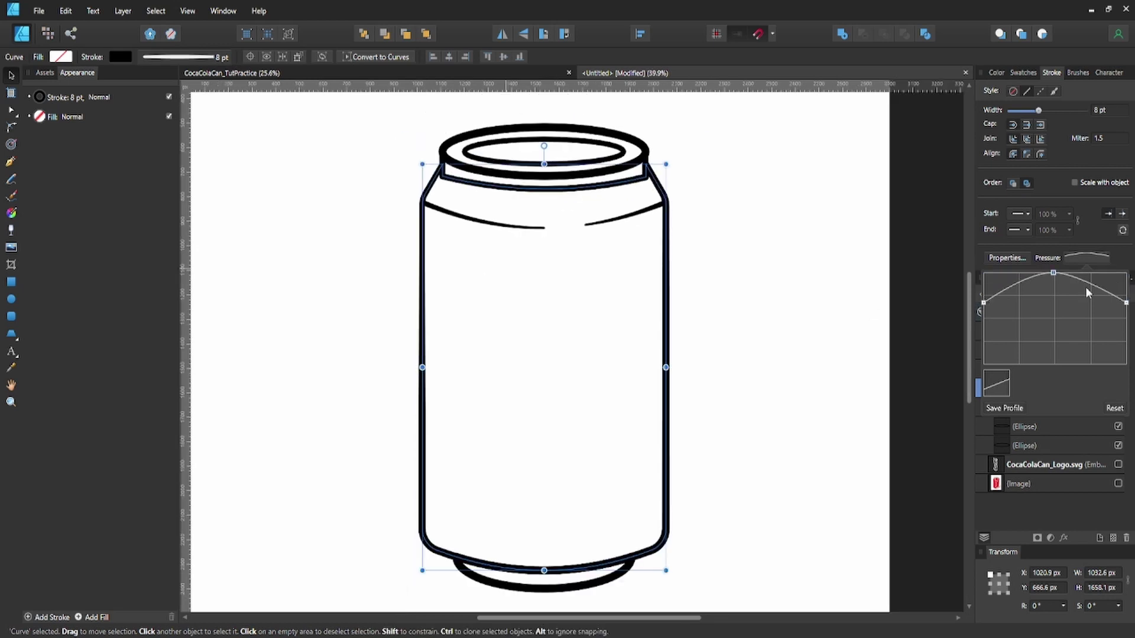
Add a near-full-pressure point close to the end of the body outline's stroke pressure profile.
left_click_drag(1092, 290, 1104, 275)
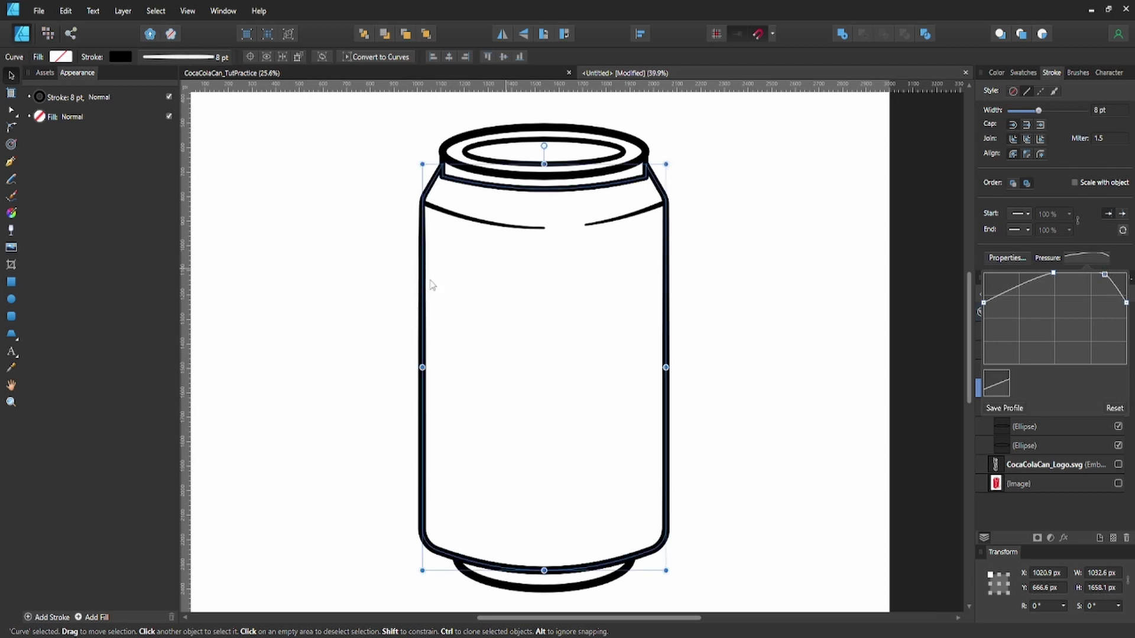
Thin the outer lid ellipse's stroke by lowering its whole pressure profile evenly to about four fifths.
scroll(528, 214, "up", 2)
left_click(528, 214)
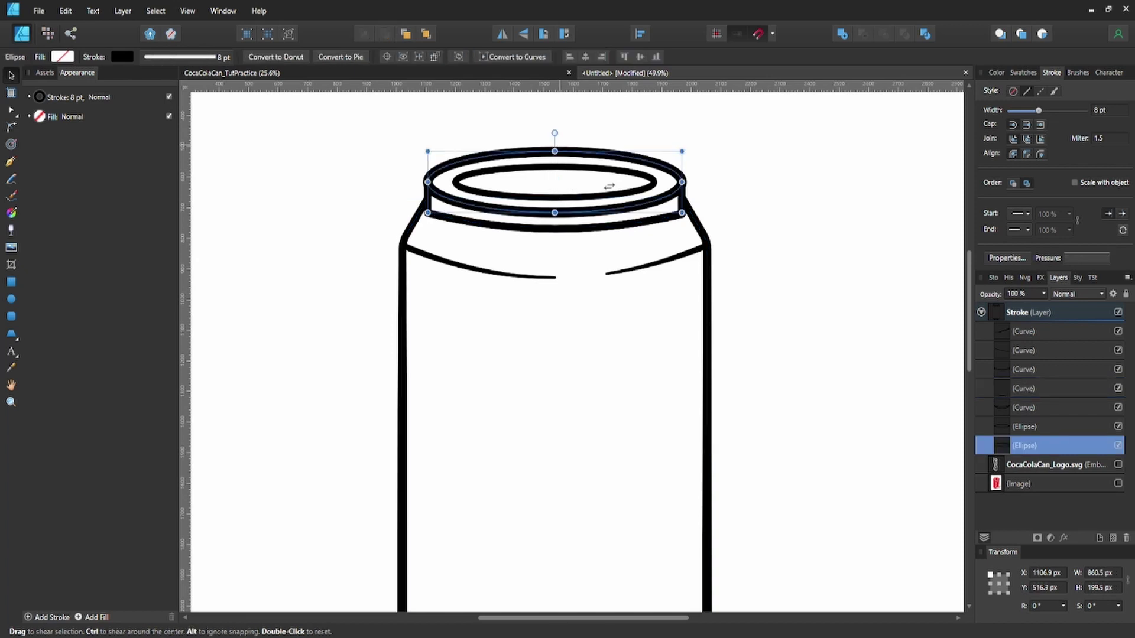
left_click(1092, 258)
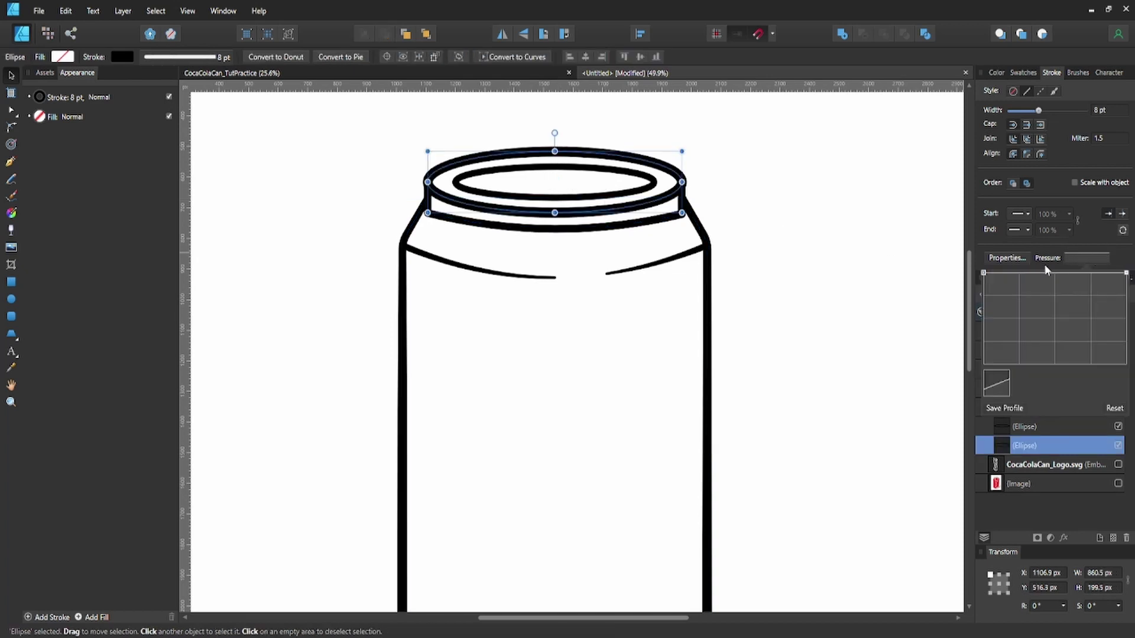
left_click_drag(983, 272, 983, 289)
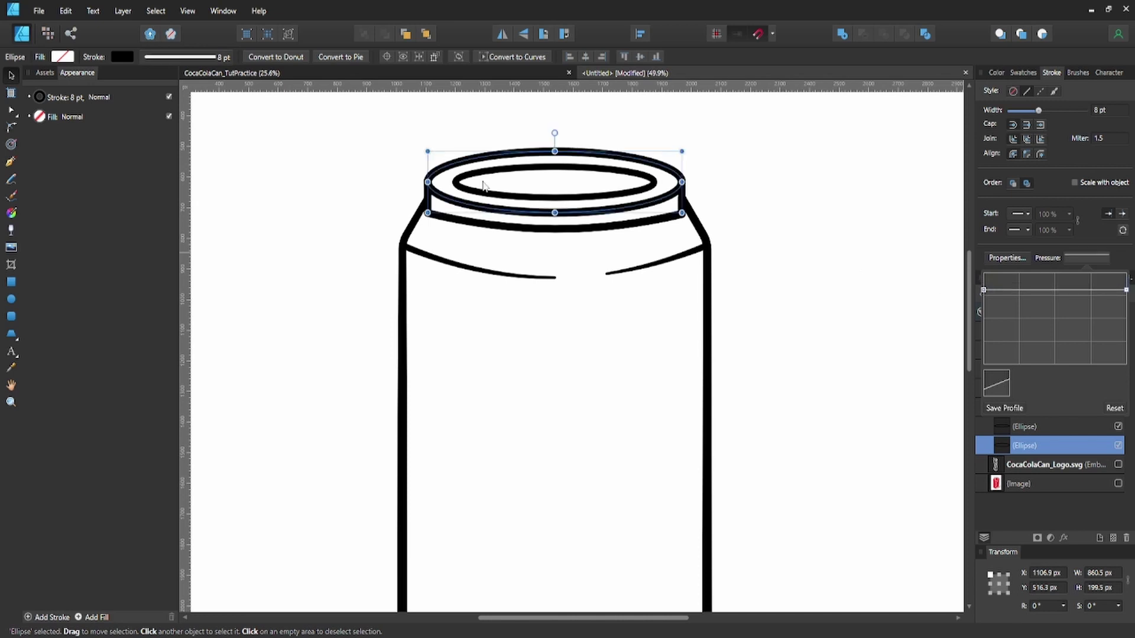
left_click(704, 182)
scroll(665, 183, "up", 2)
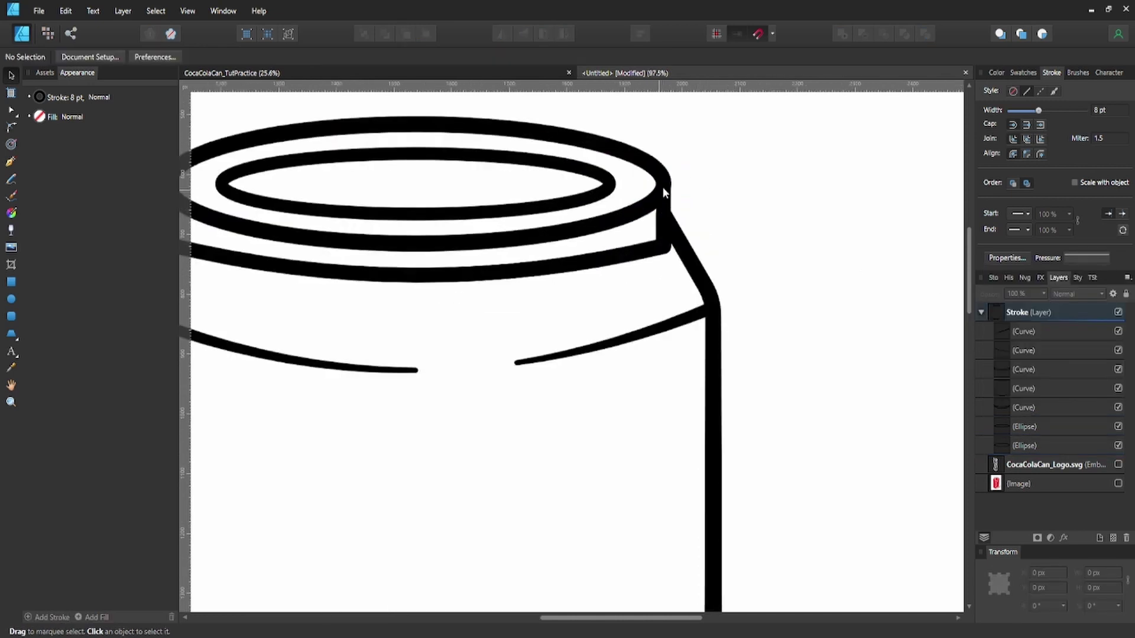
scroll(414, 216, "left", 3)
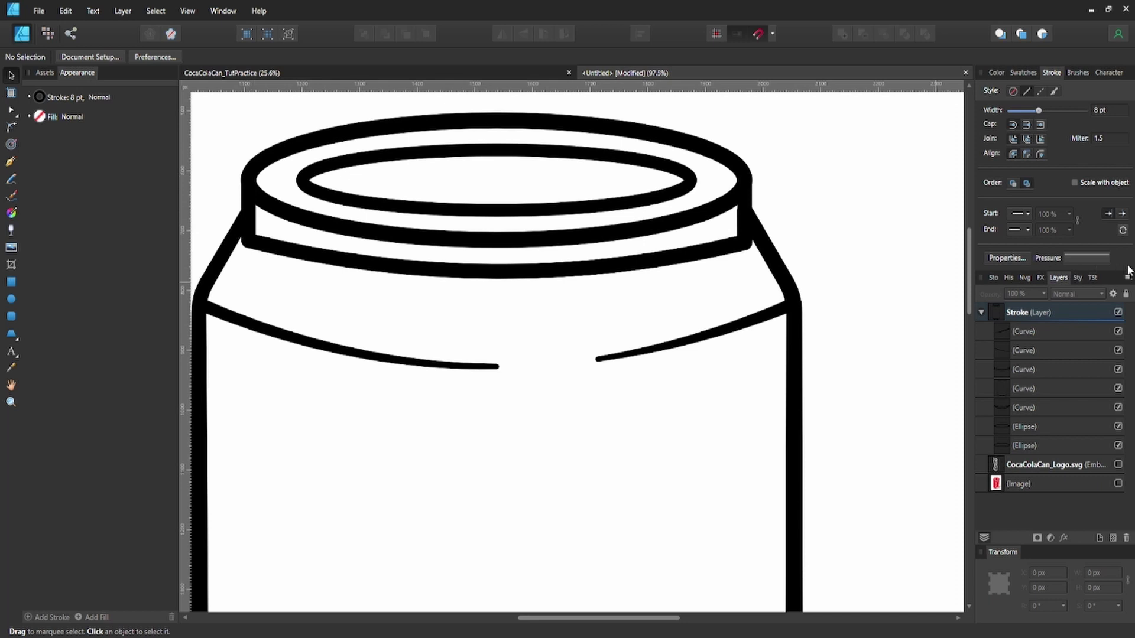
left_click(1081, 257)
key("ctrl+z")
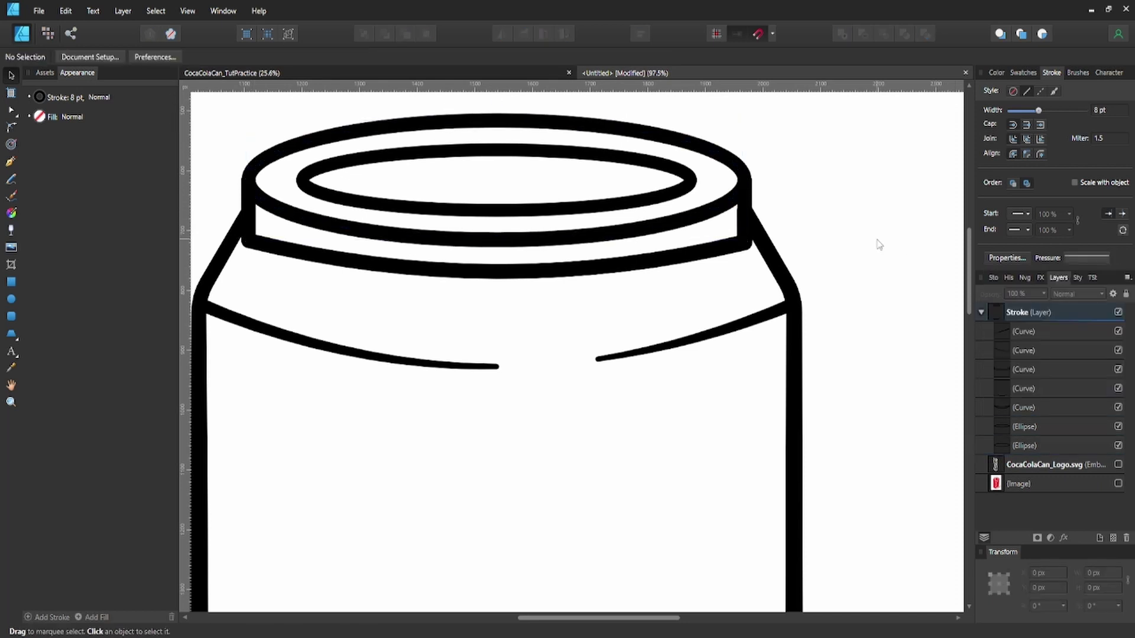
Duplicate the inner lid ellipse and shrink the copy to about 261 × 39 px, centred horizontally within the lid.
scroll(879, 243, "left", 2)
left_click(578, 225)
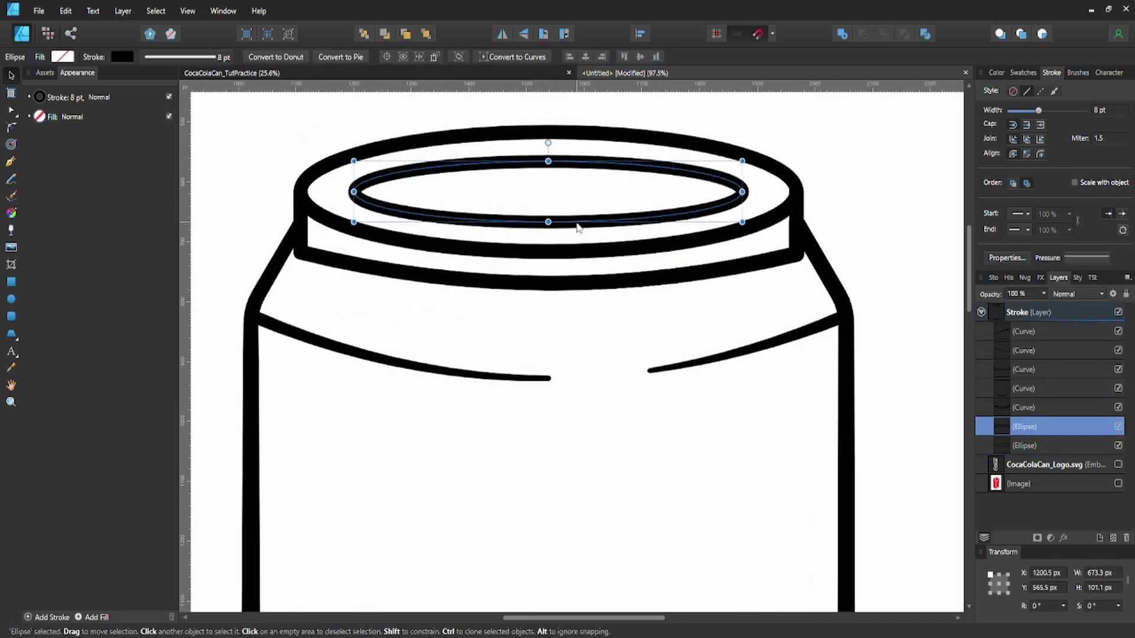
key("ctrl+j")
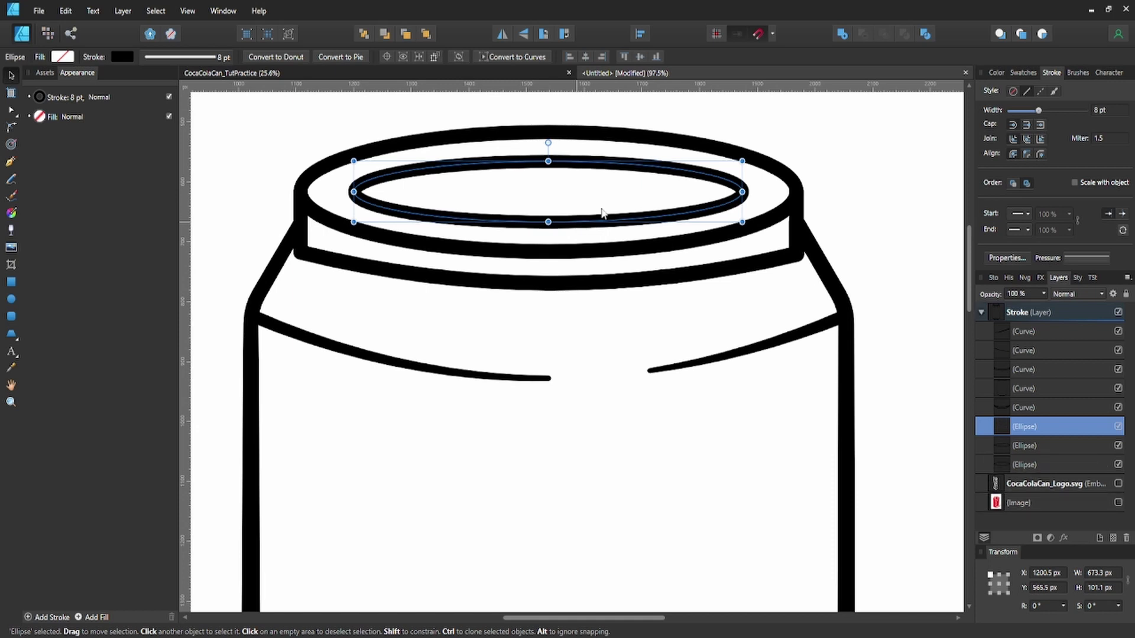
left_click_drag(742, 161, 593, 211)
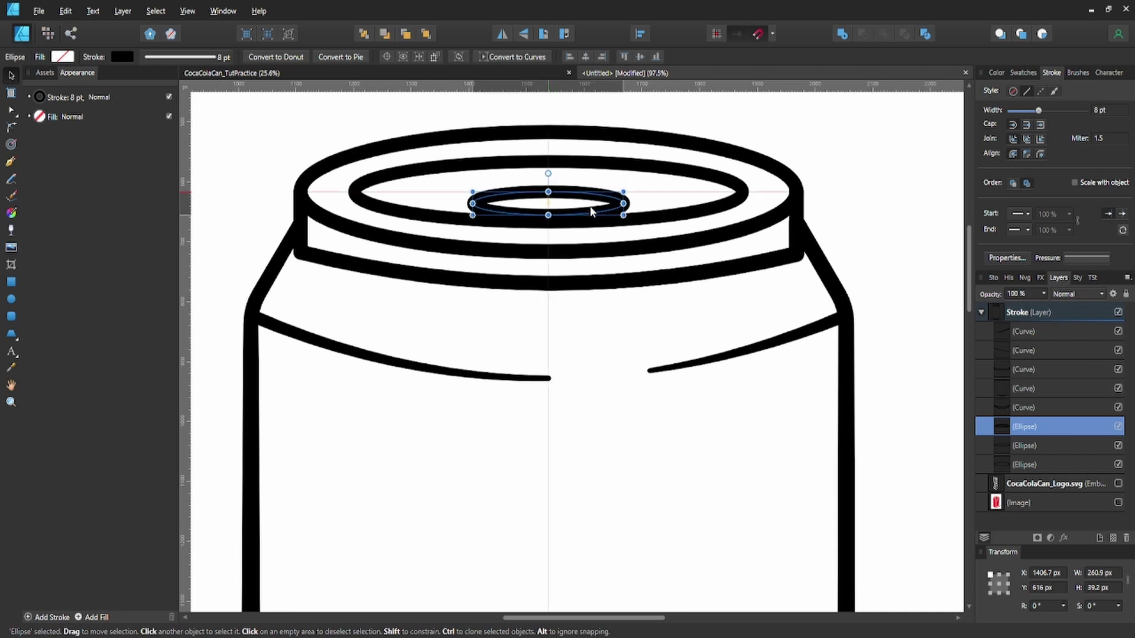
Thin the small lid ellipse's stroke by lowering its whole pressure profile evenly to about one third.
left_click(1091, 256)
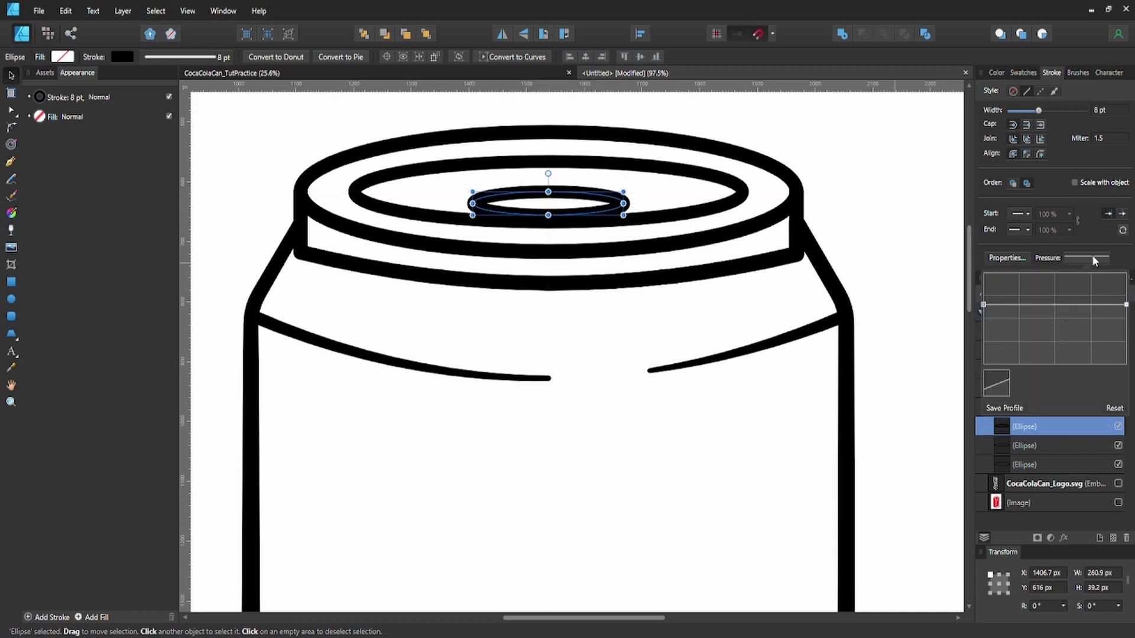
left_click_drag(983, 305, 984, 332)
left_click(886, 266)
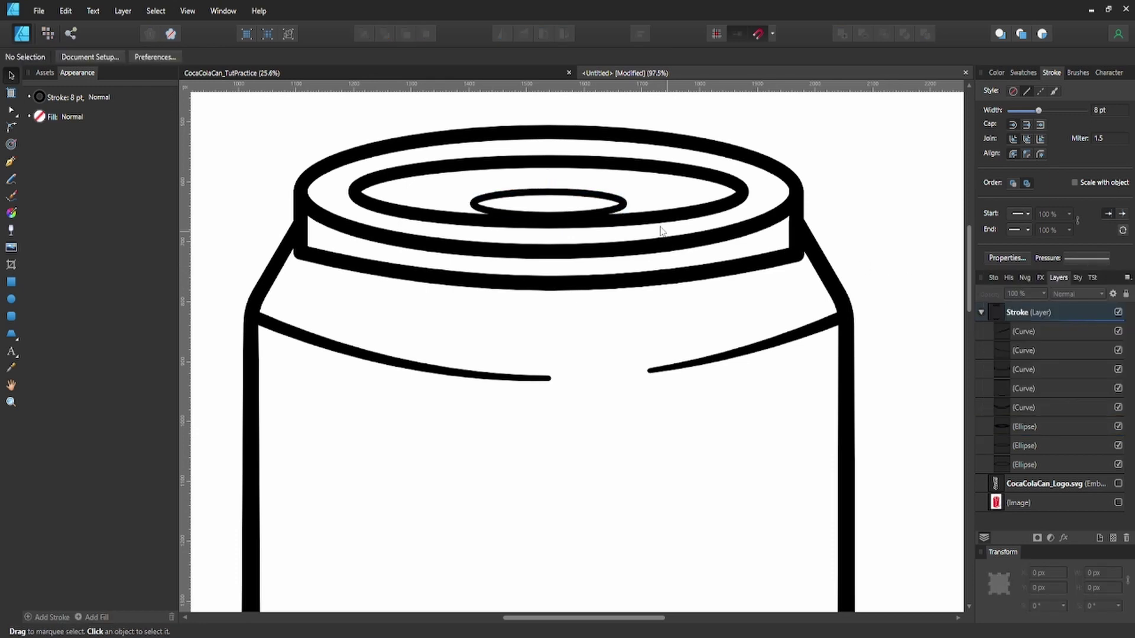
scroll(646, 216, "down", 2)
key("ctrl+0")
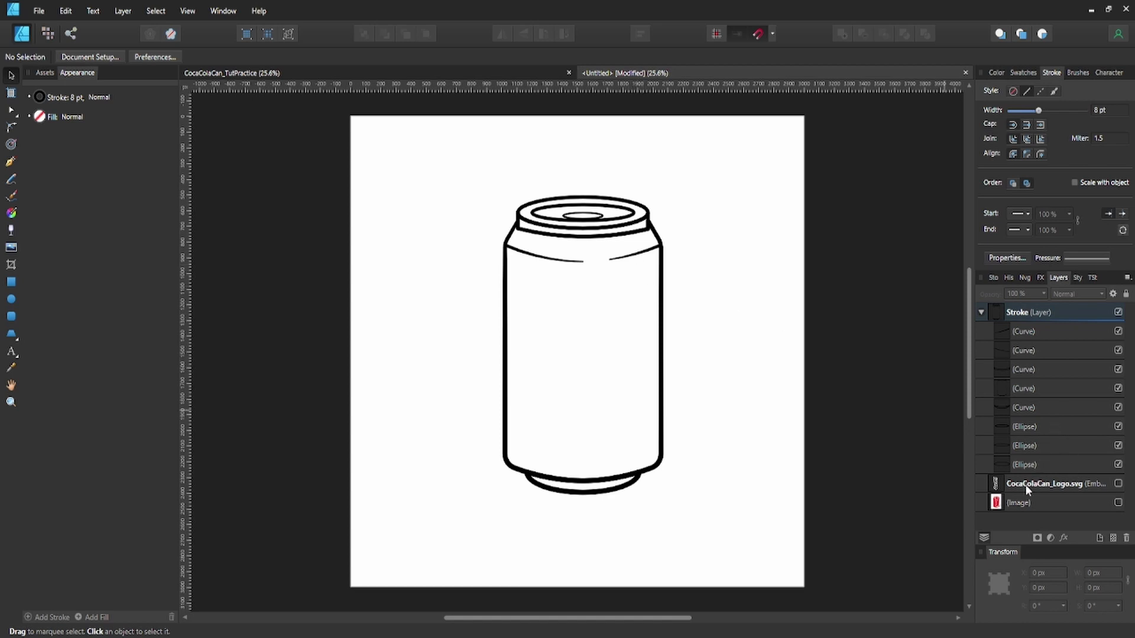
Duplicate the Stroke layer and lock the upper copy.
left_click(981, 312)
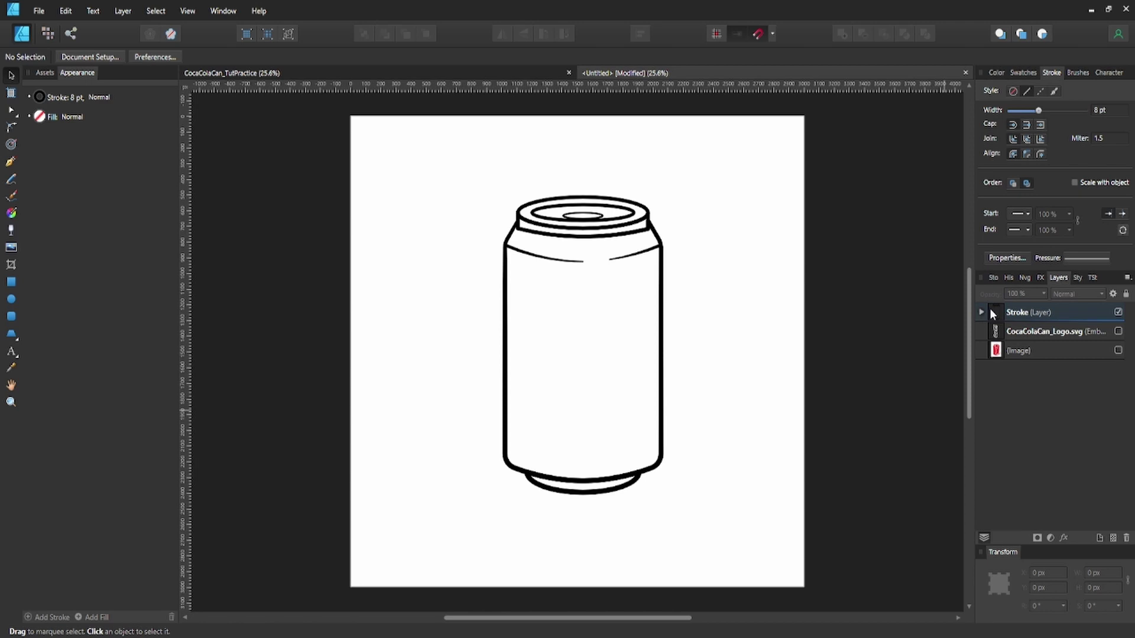
left_click(992, 314)
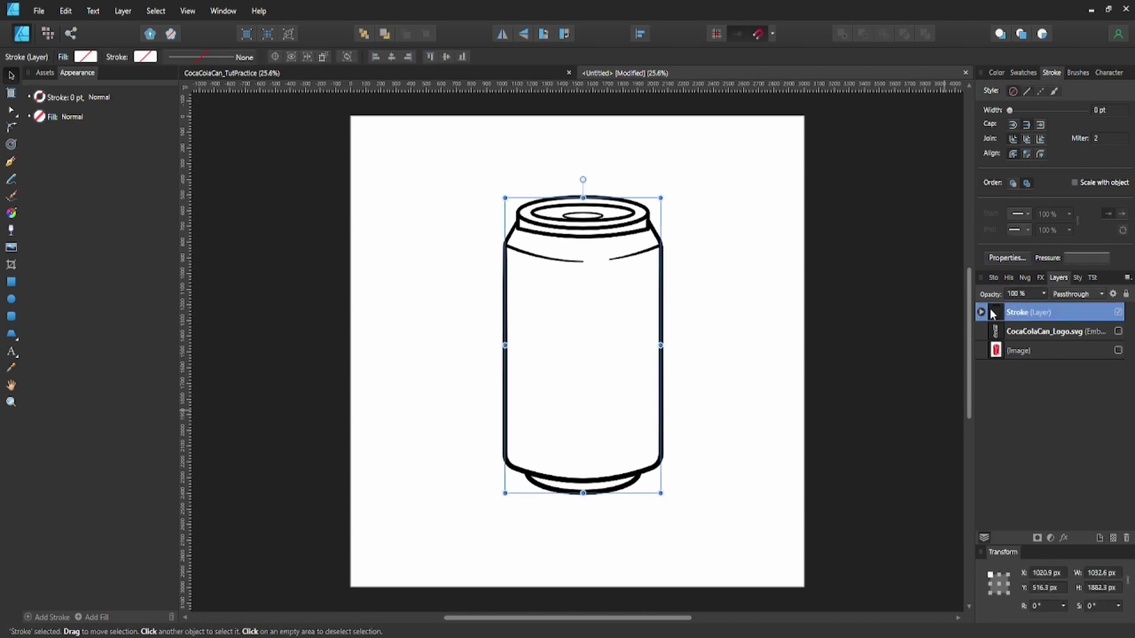
key("ctrl+j")
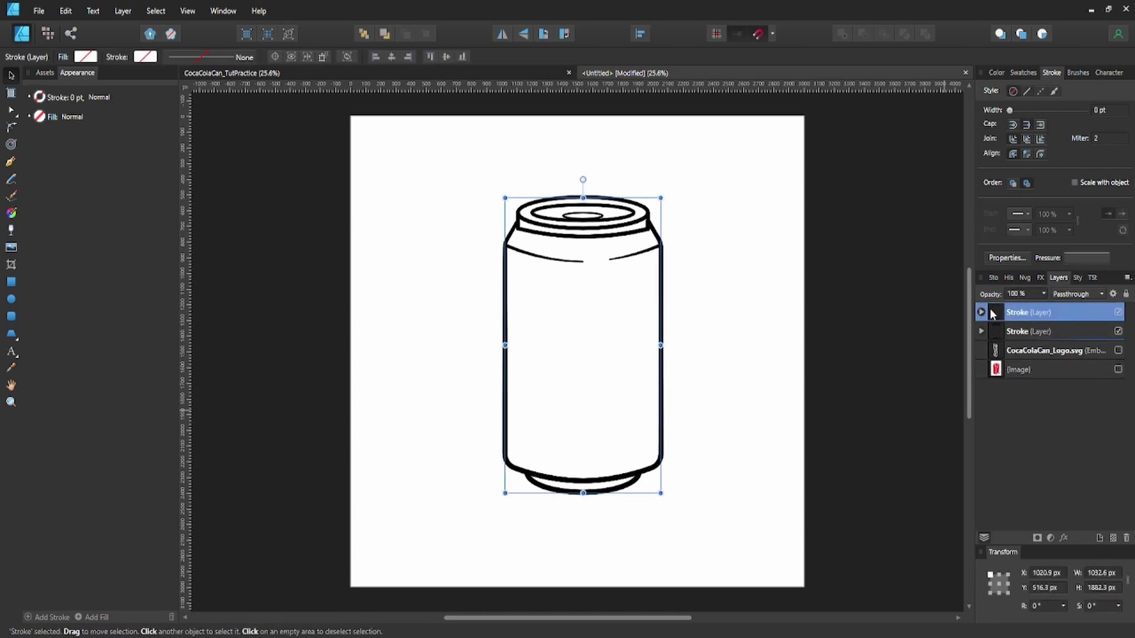
left_click(1126, 294)
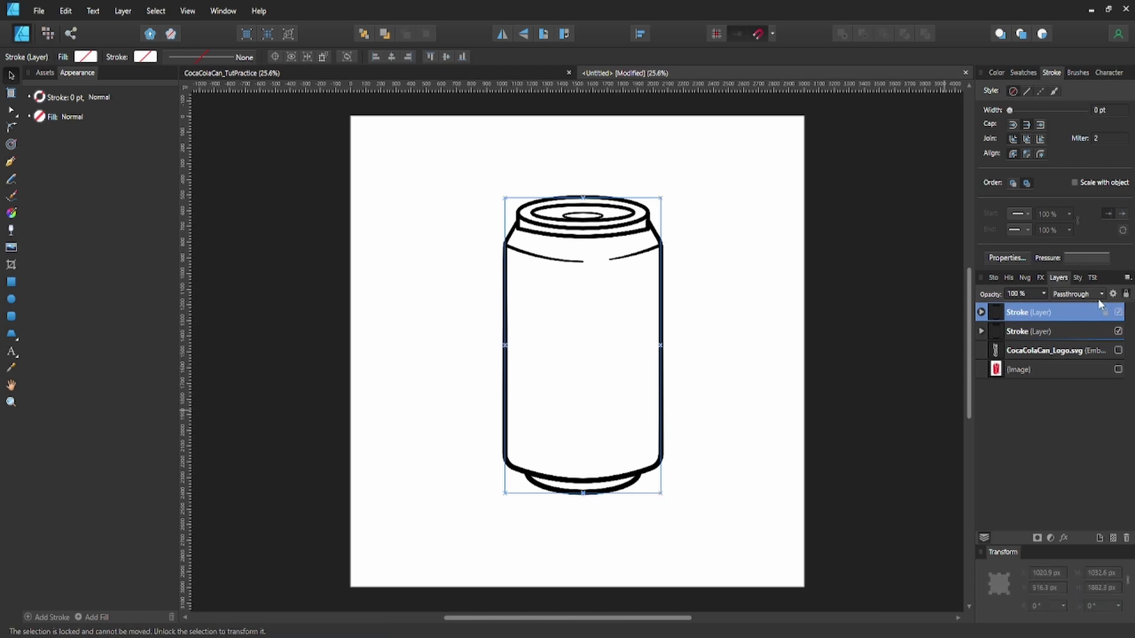
Rename the lower, unlocked Stroke layer as Color.
left_click(982, 331)
left_click(1001, 350)
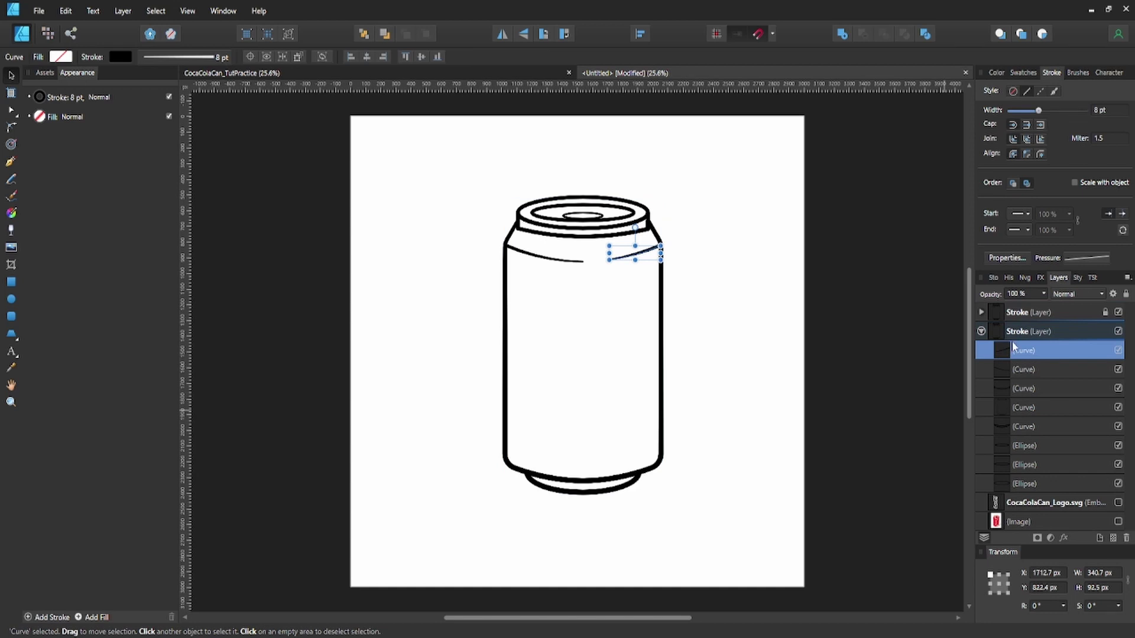
double_click(1015, 333)
type("Color")
key("Return")
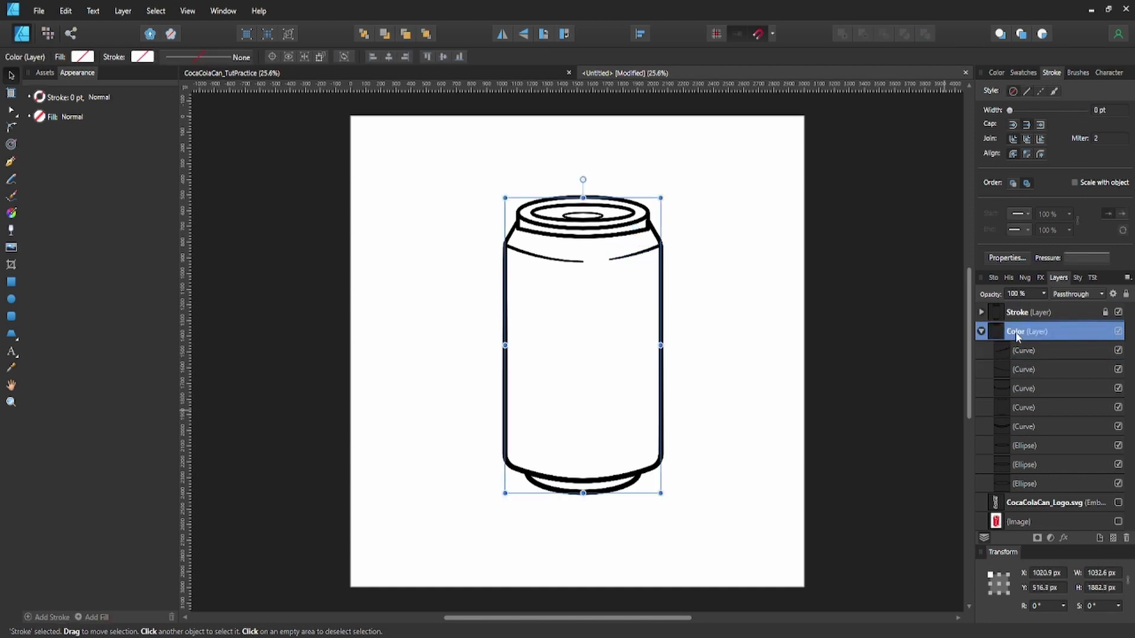
Delete the two shoulder arc curves from the Color layer.
scroll(727, 338, "up", 2)
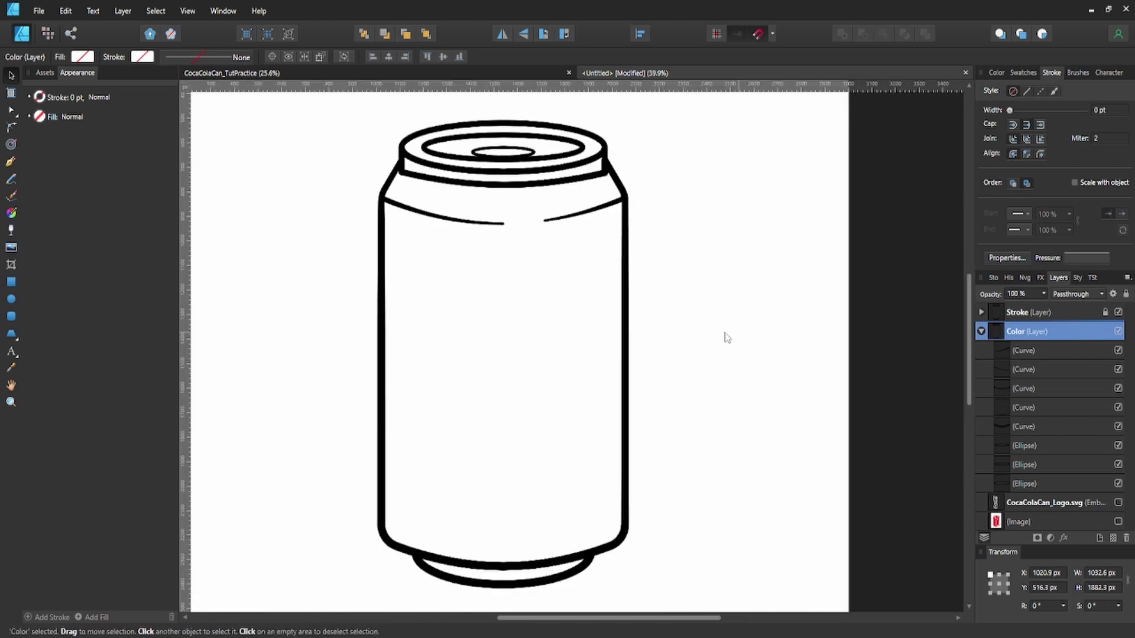
left_click(1035, 354)
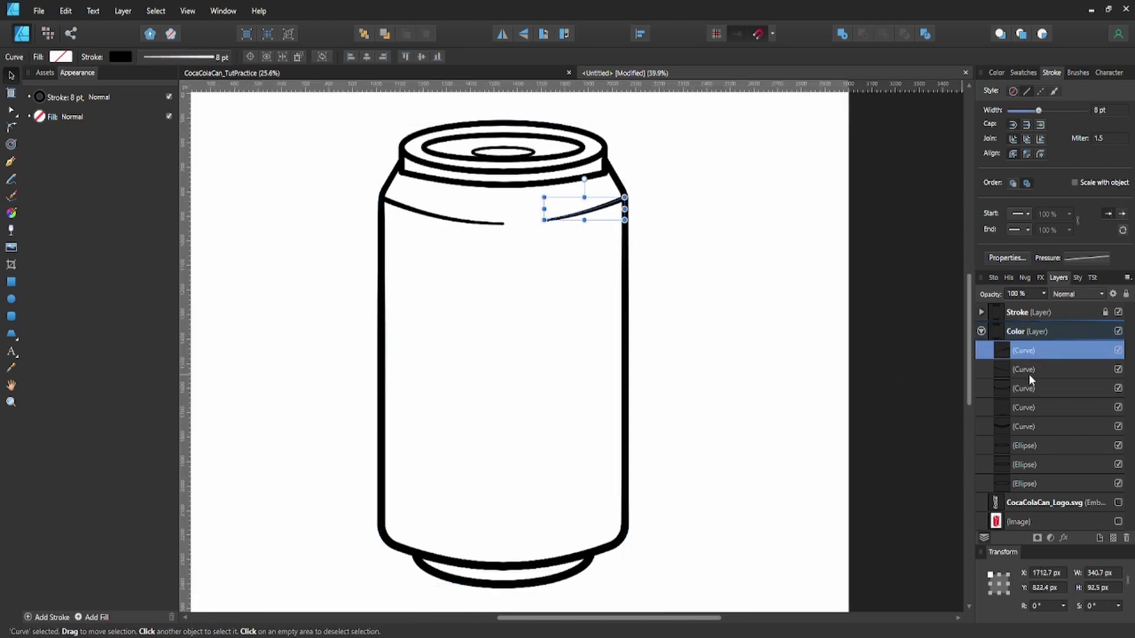
left_click(1029, 375, "shift")
key("ctrl+k")
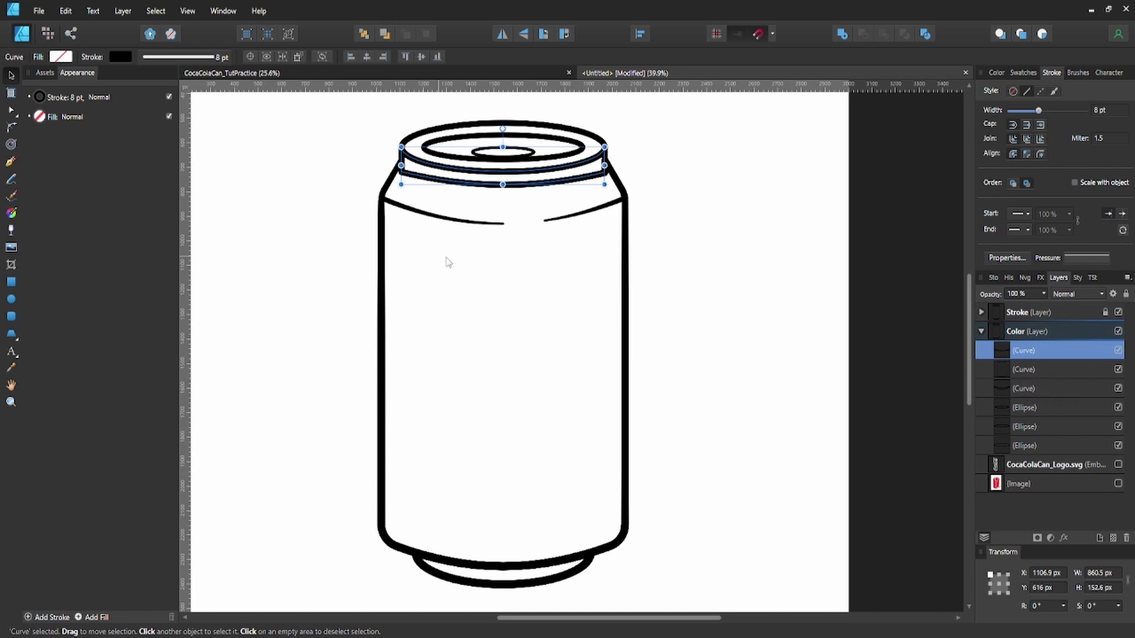
Remove the stroke from the can body curve in the Color layer and fill it with the recent red.
left_click(1014, 374)
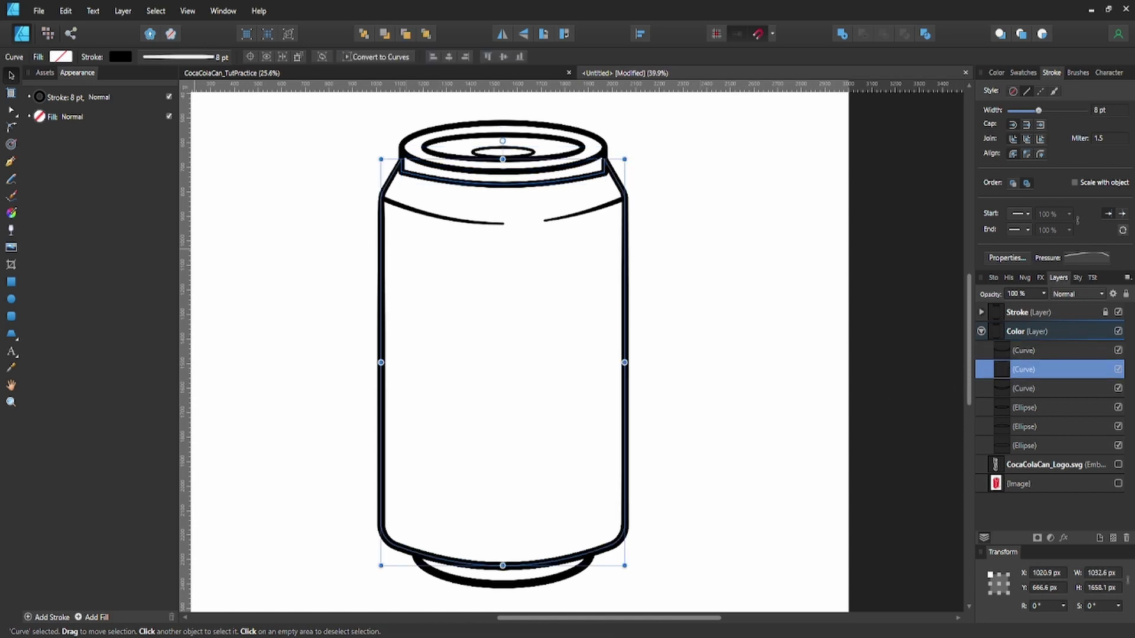
left_click(122, 57)
left_click(203, 81)
left_click(61, 57)
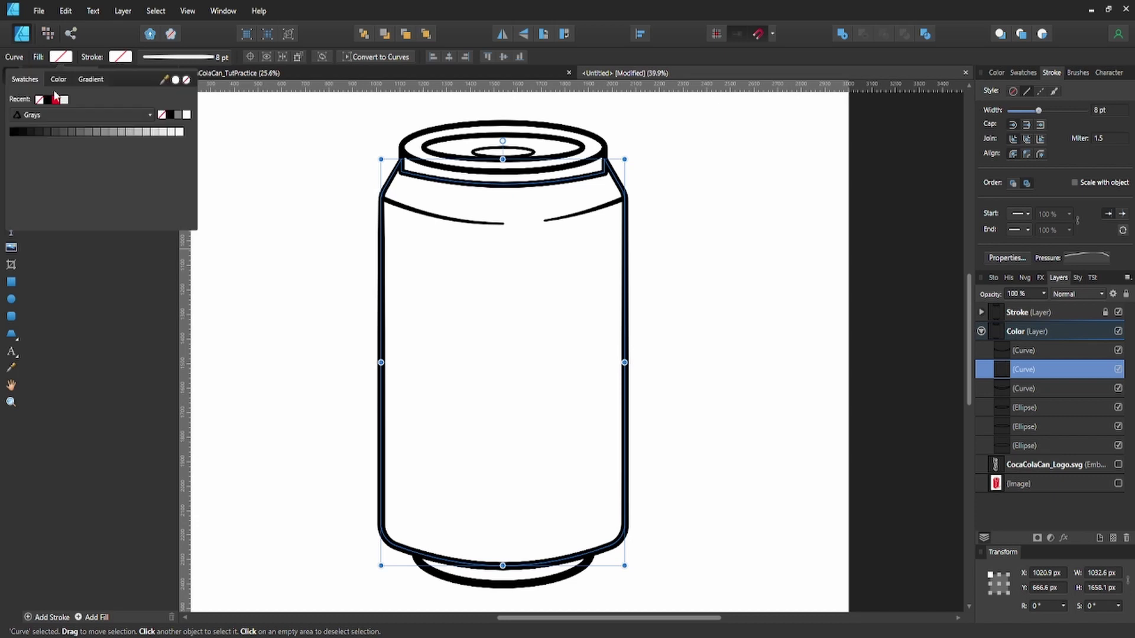
left_click(57, 99)
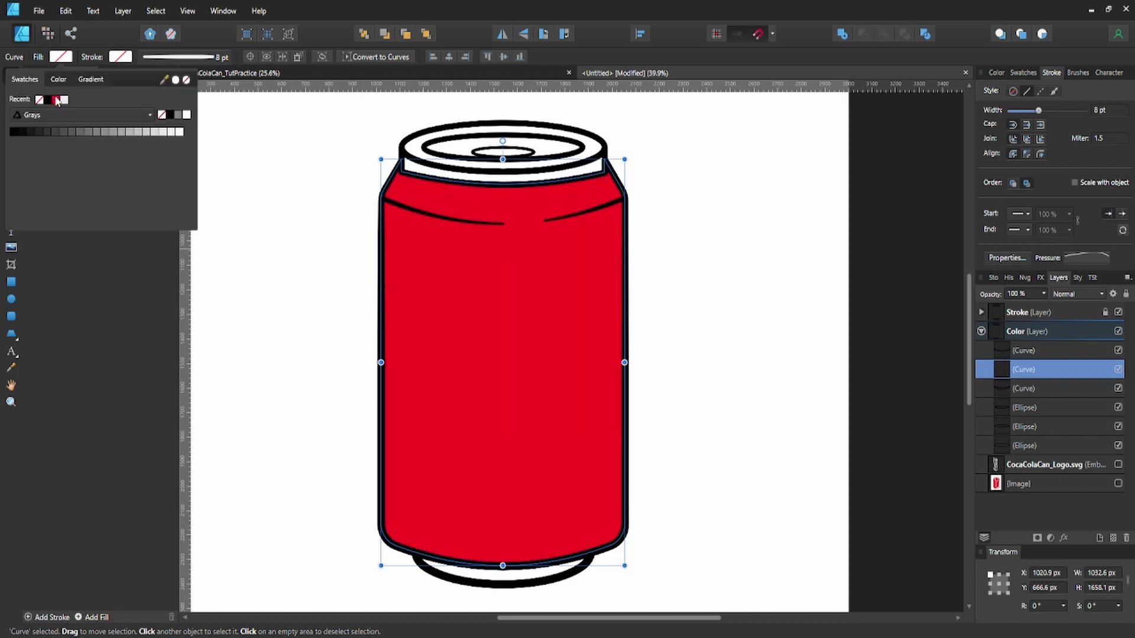
left_click(644, 239)
left_click(645, 240)
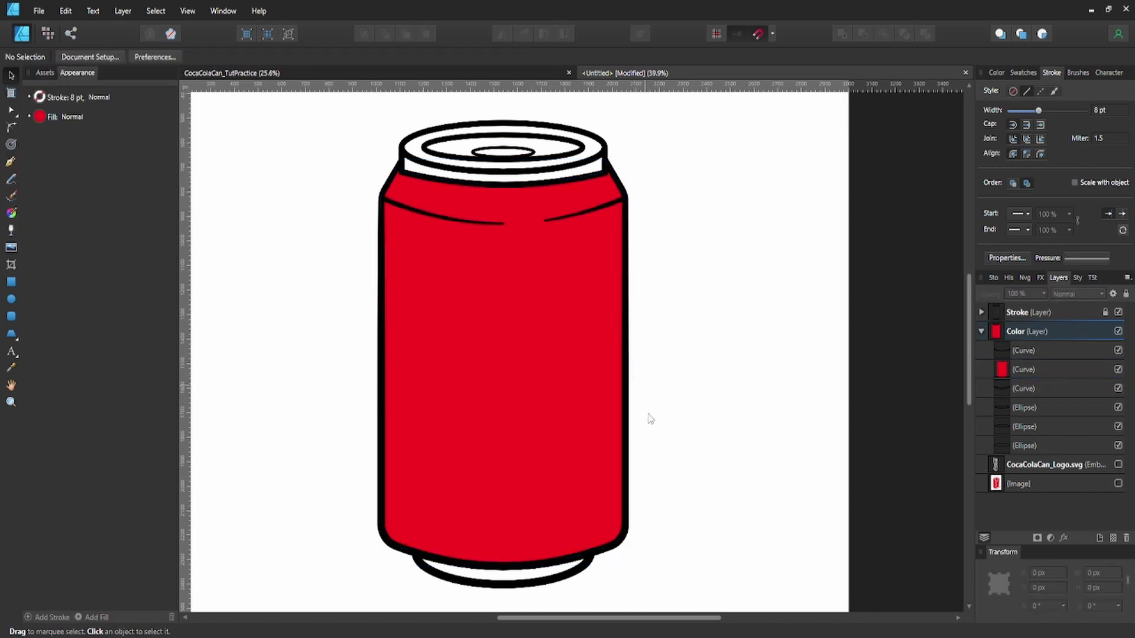
Remove the stroke from the can's base curve in the Color layer and fill it with a medium gray.
left_click(565, 583)
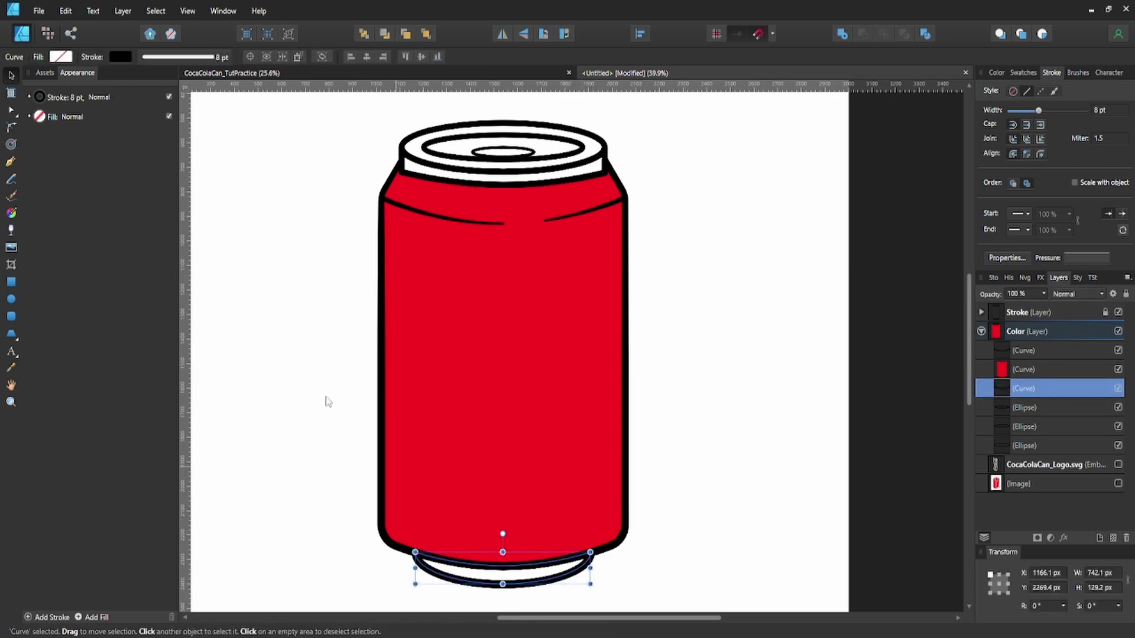
left_click(125, 56)
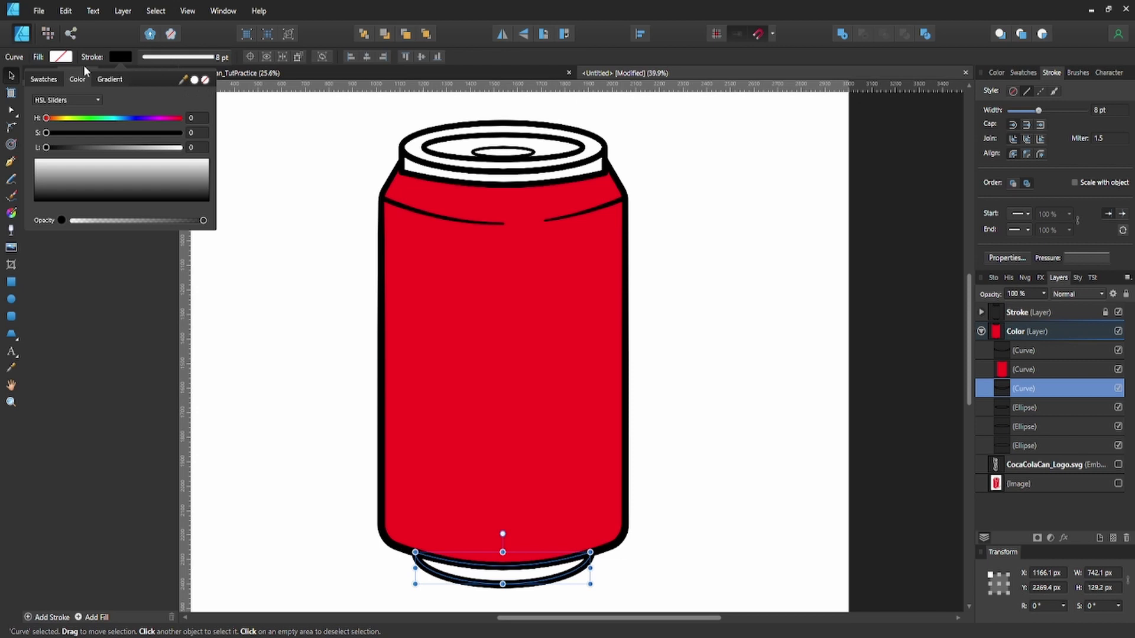
left_click(205, 79)
left_click(61, 57)
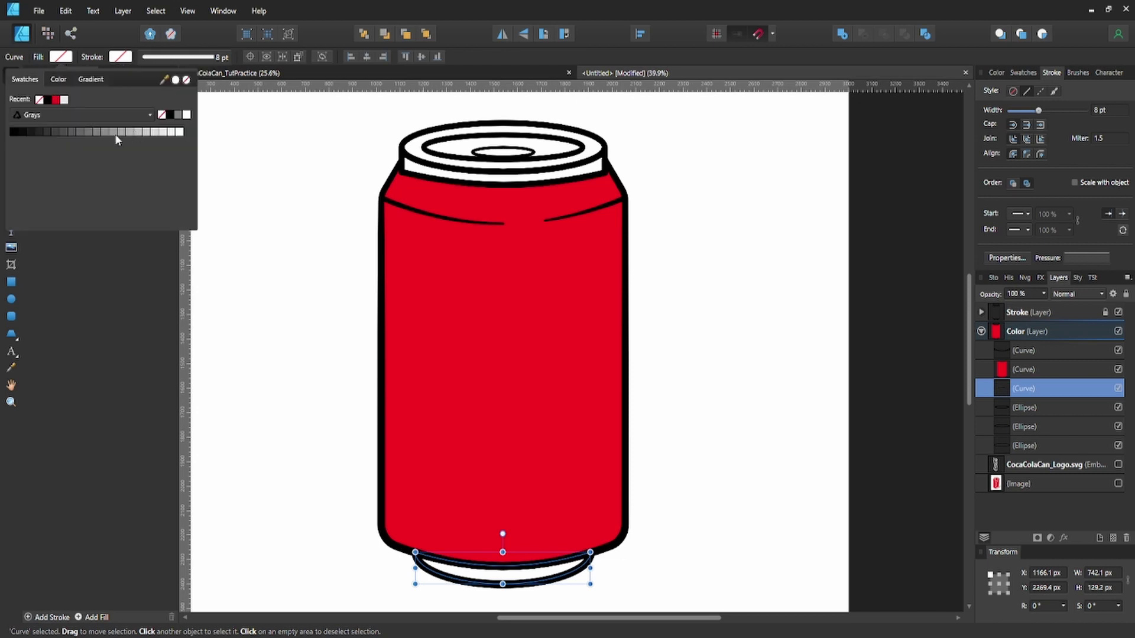
left_click(99, 132)
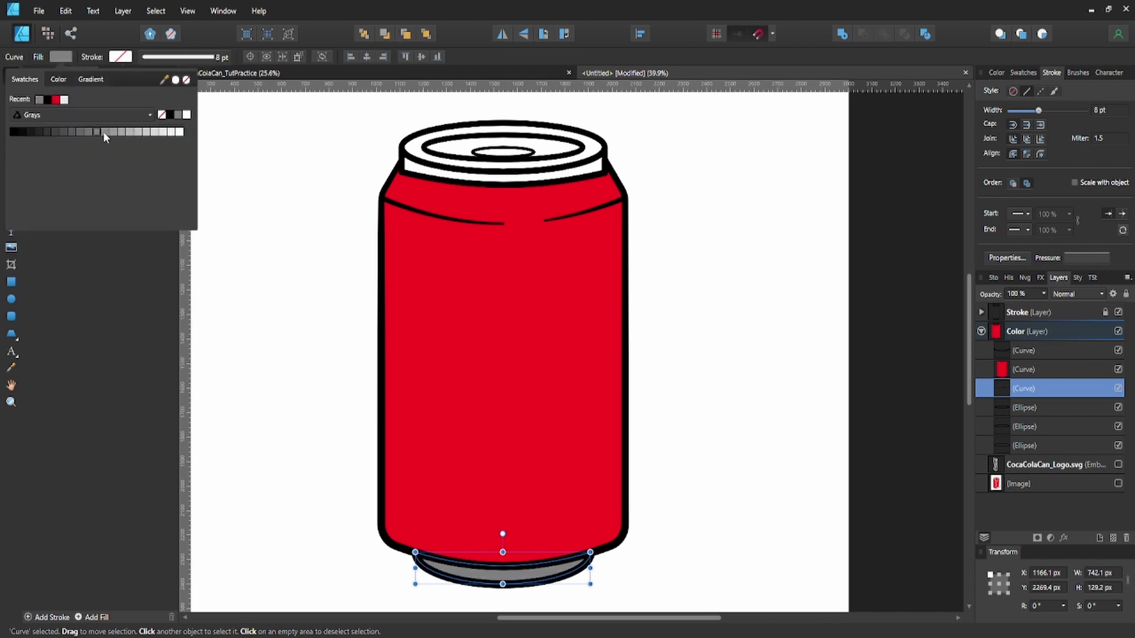
left_click(746, 312)
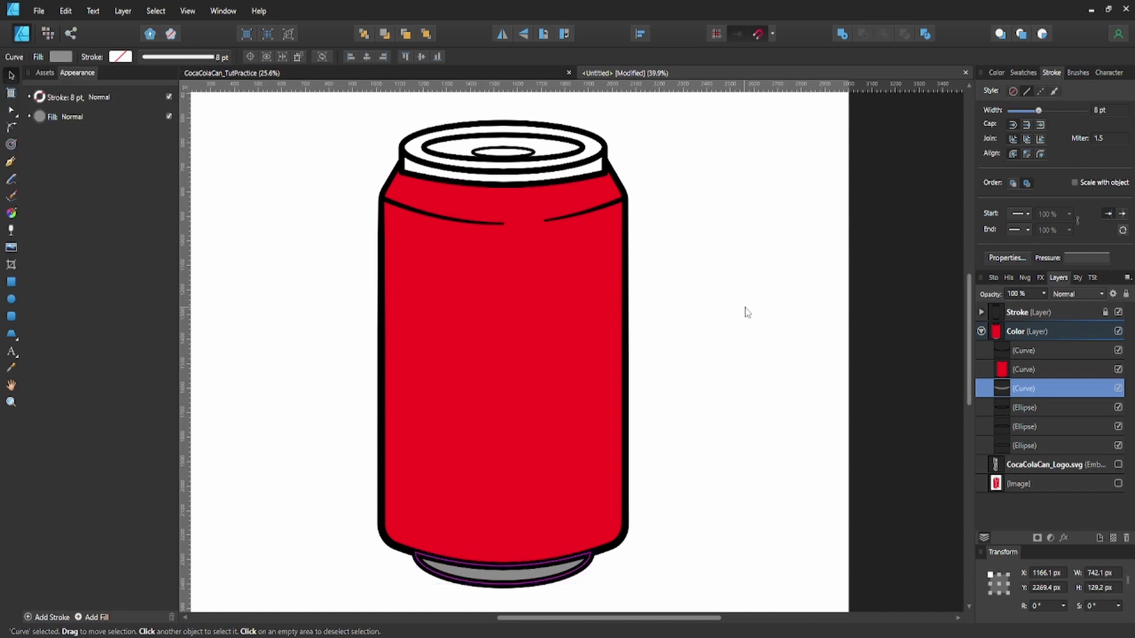
left_click(746, 312)
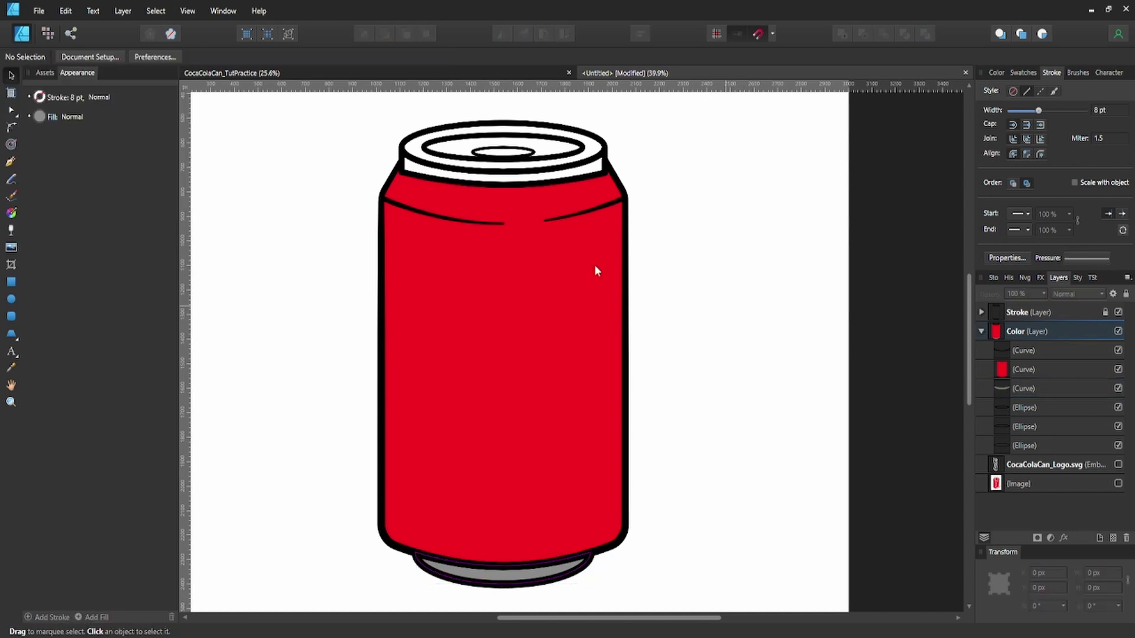
Remove the stroke from the rim band curve in the Color layer and fill it with a light gray.
left_click(592, 175)
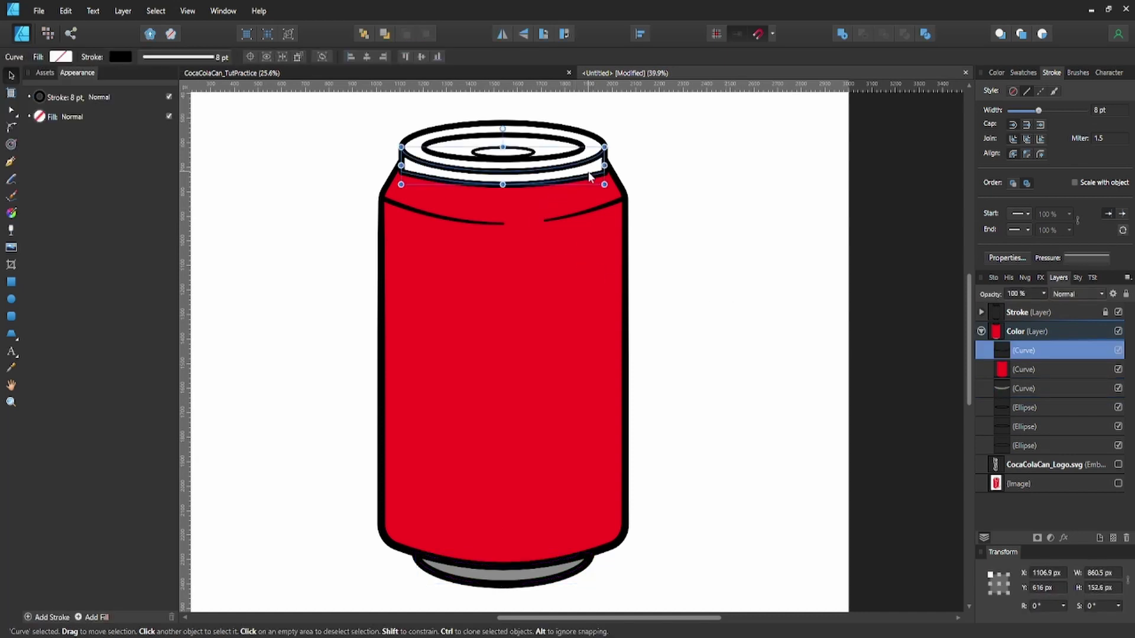
left_click(127, 58)
left_click(205, 79)
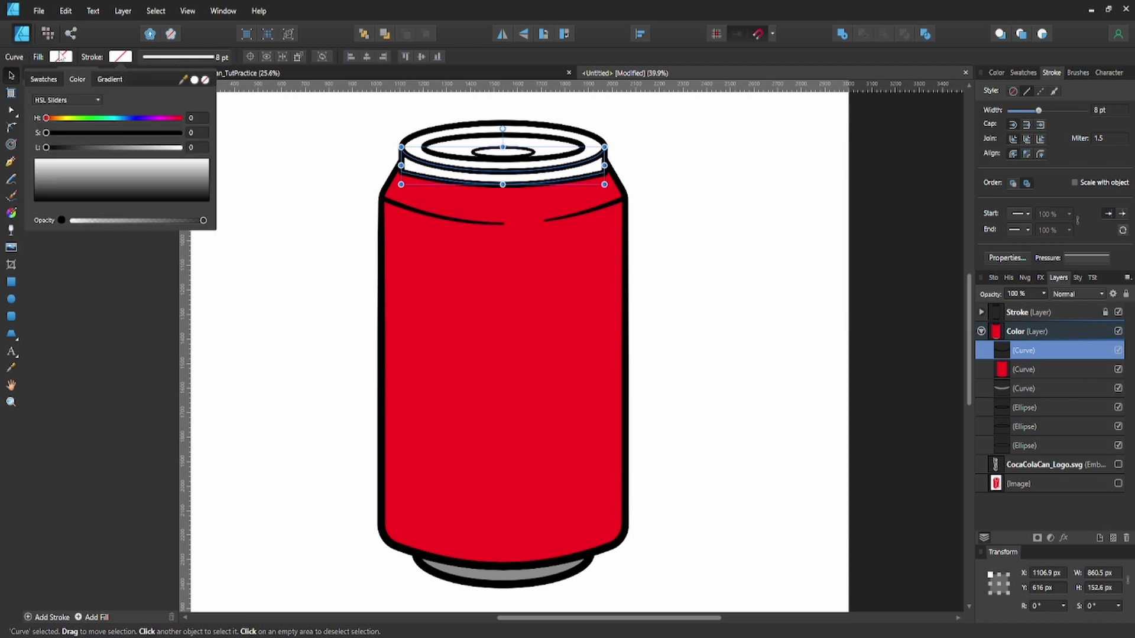
left_click(60, 57)
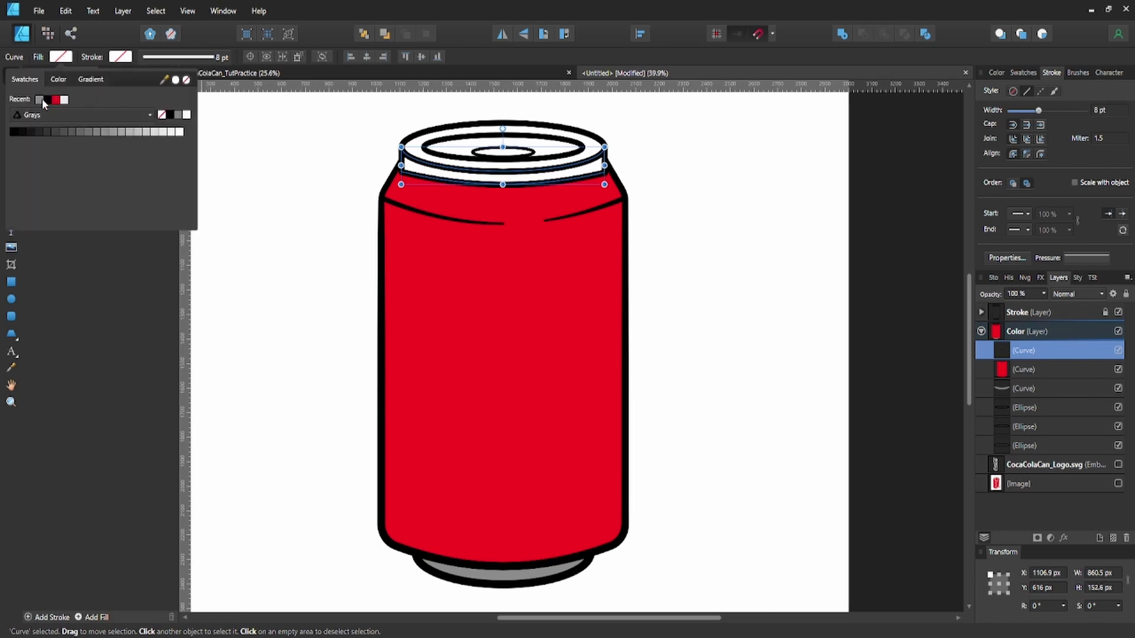
left_click(41, 101)
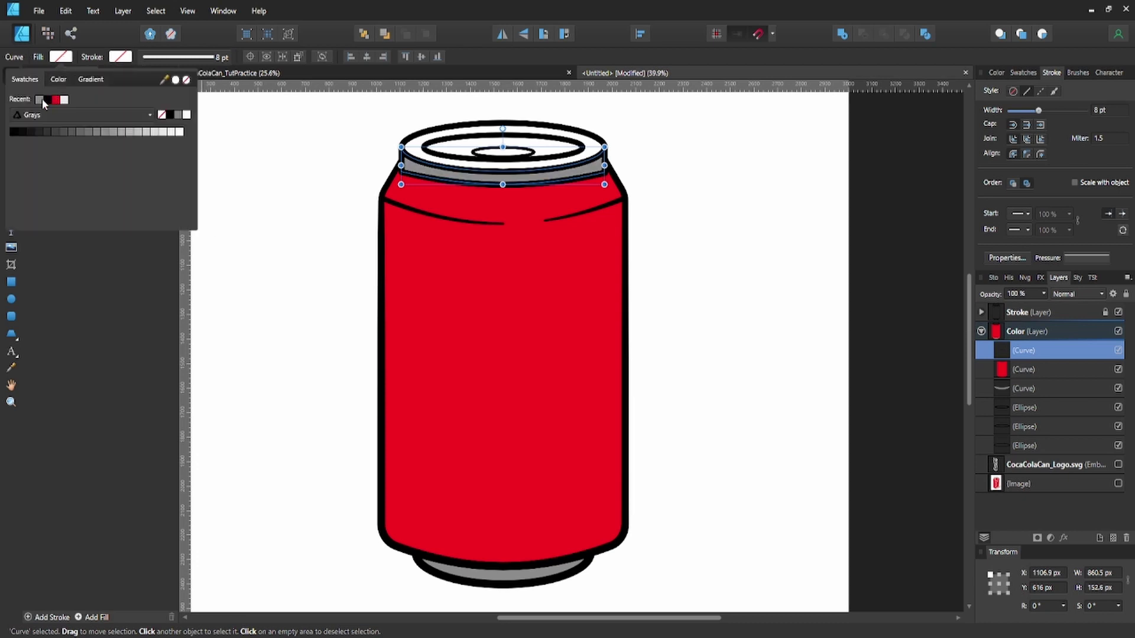
left_click(129, 132)
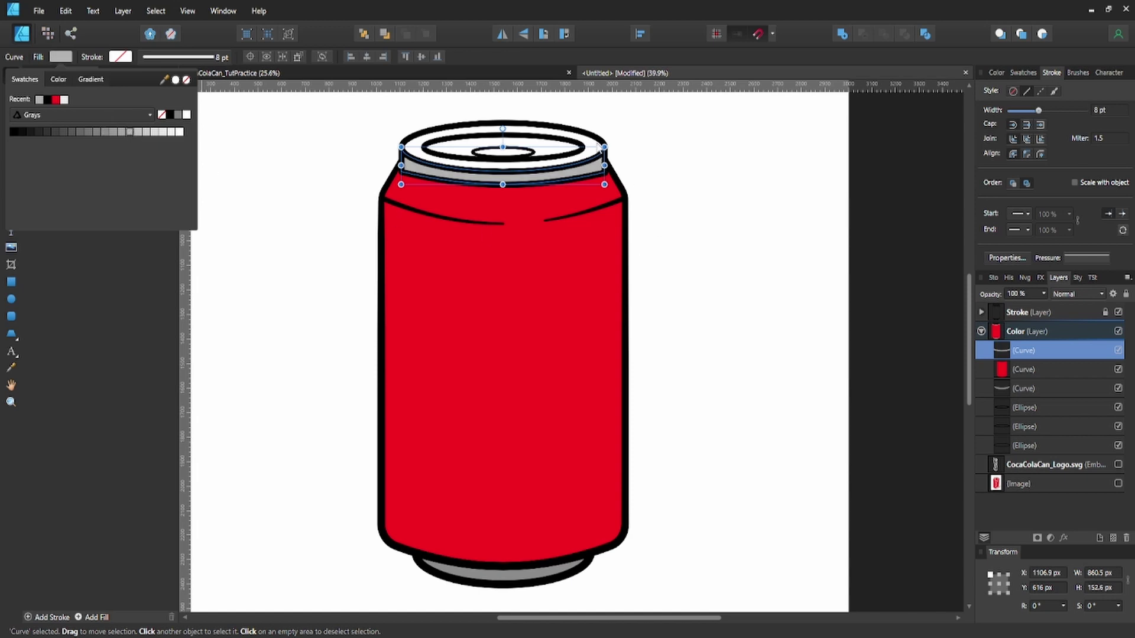
Remove the strokes from the outer and middle lid ellipses, filling the outer one medium gray and the middle one dark gray.
left_click(503, 122)
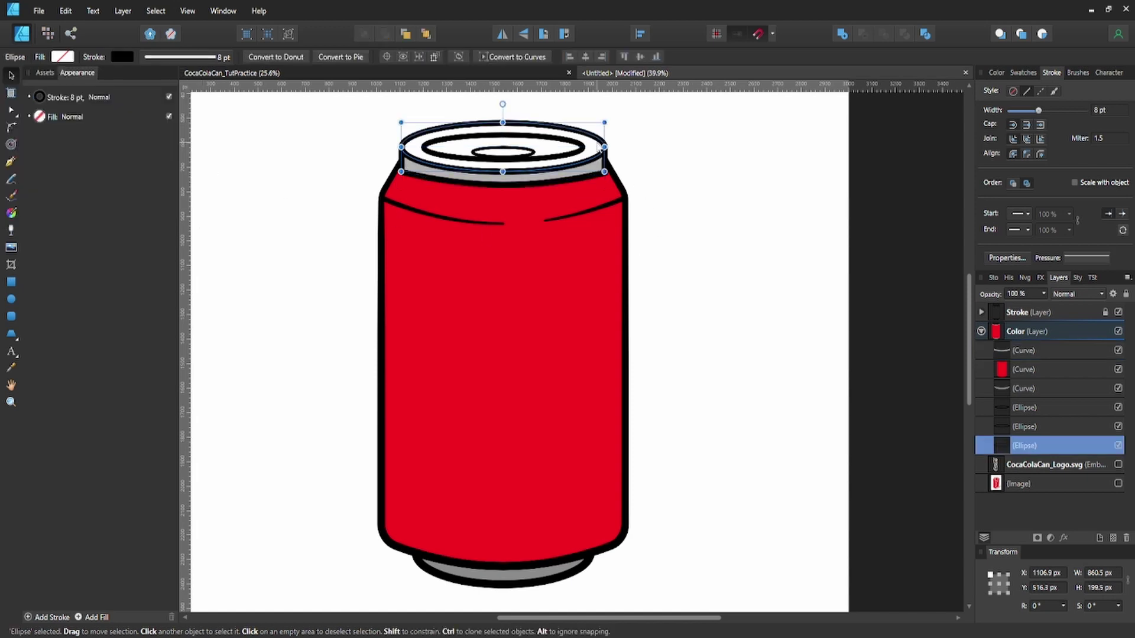
left_click(123, 57)
left_click(63, 56)
left_click(519, 152)
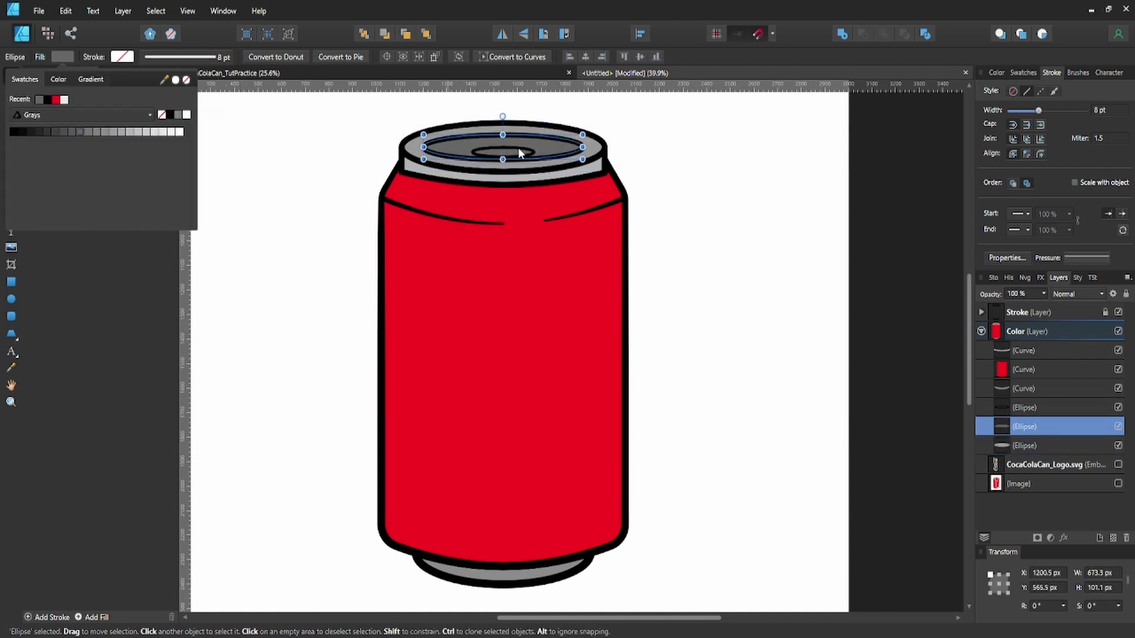
Remove the stroke from the smallest lid ellipse in the Color layer and fill it with a near-black gray.
left_click(519, 152)
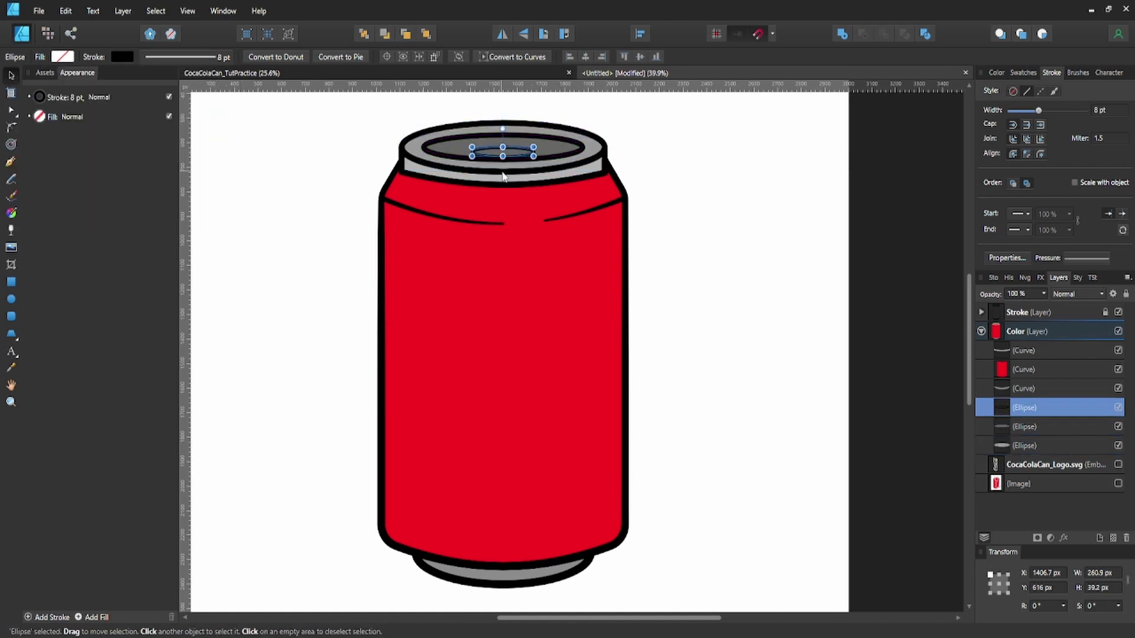
left_click(123, 56)
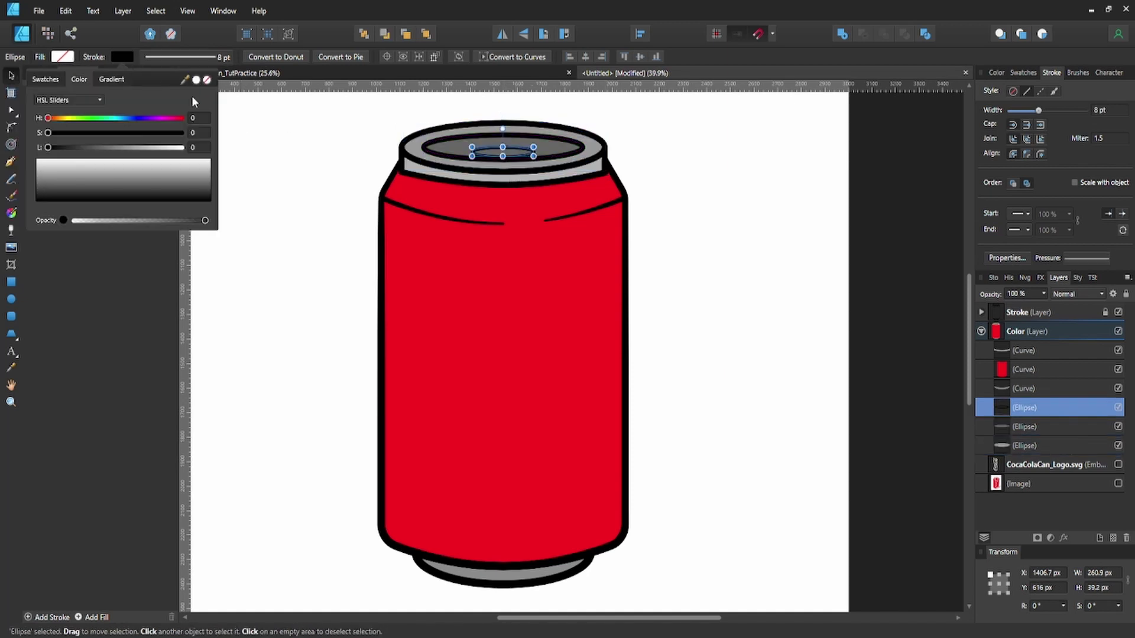
left_click(206, 80)
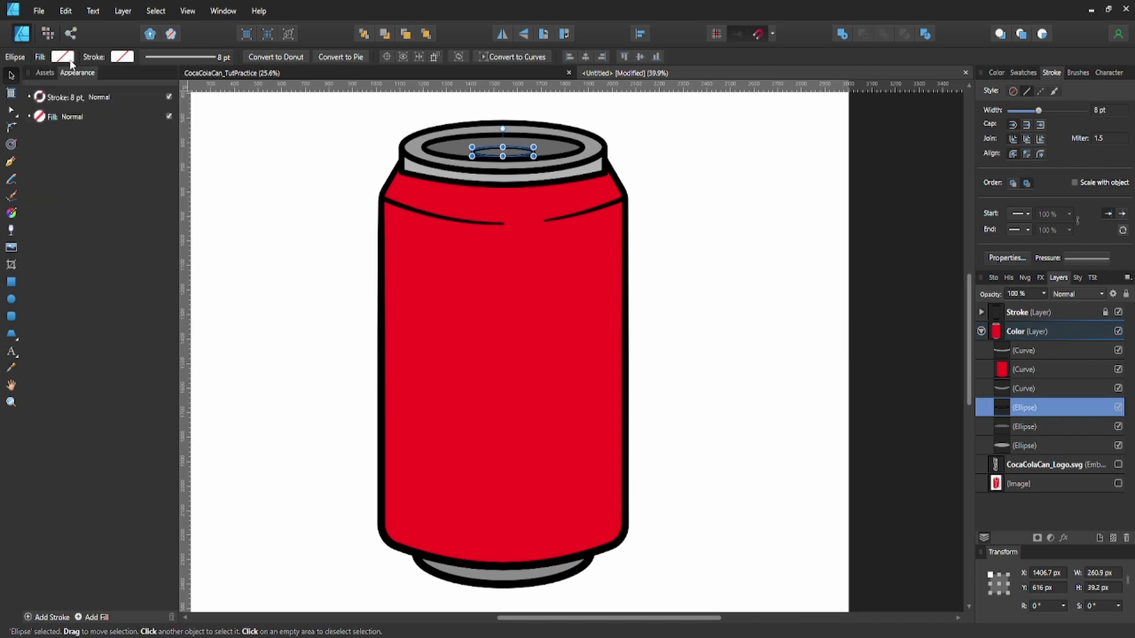
left_click(63, 57)
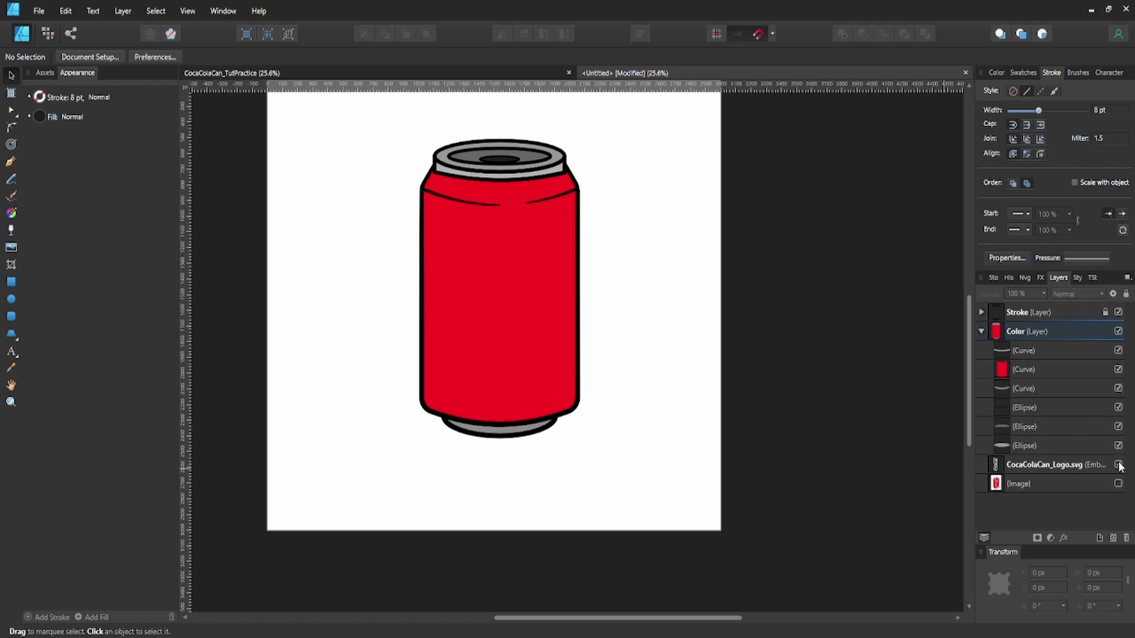
Show the CocaColaCan_Logo.svg object and move it to the top of the layer stack.
left_click_drag(1069, 463, 1042, 304)
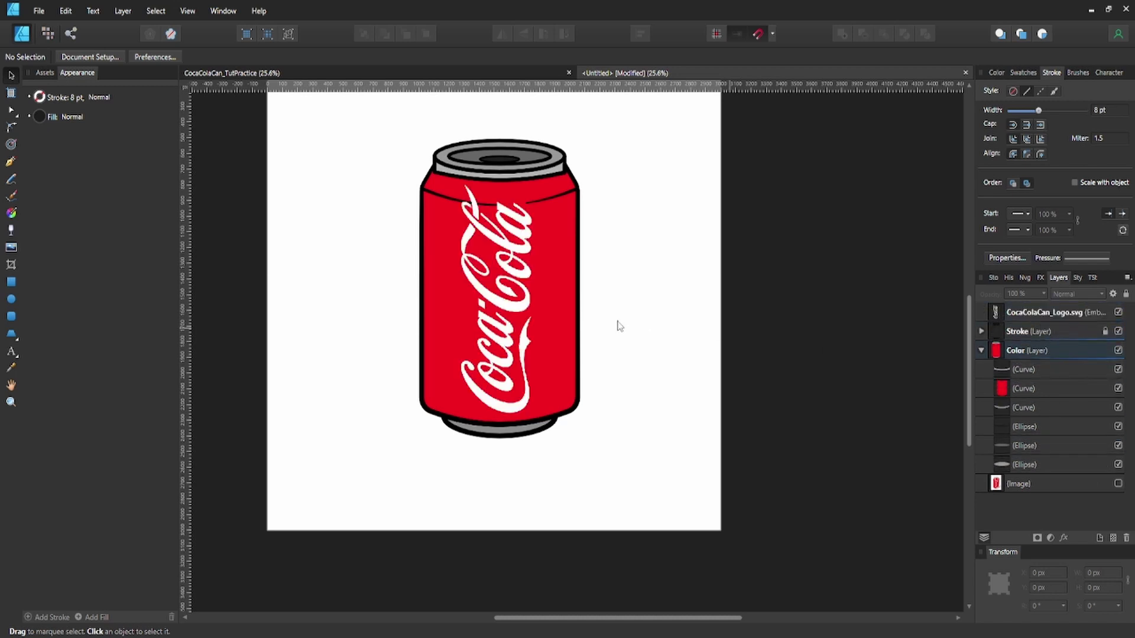
left_click(510, 291)
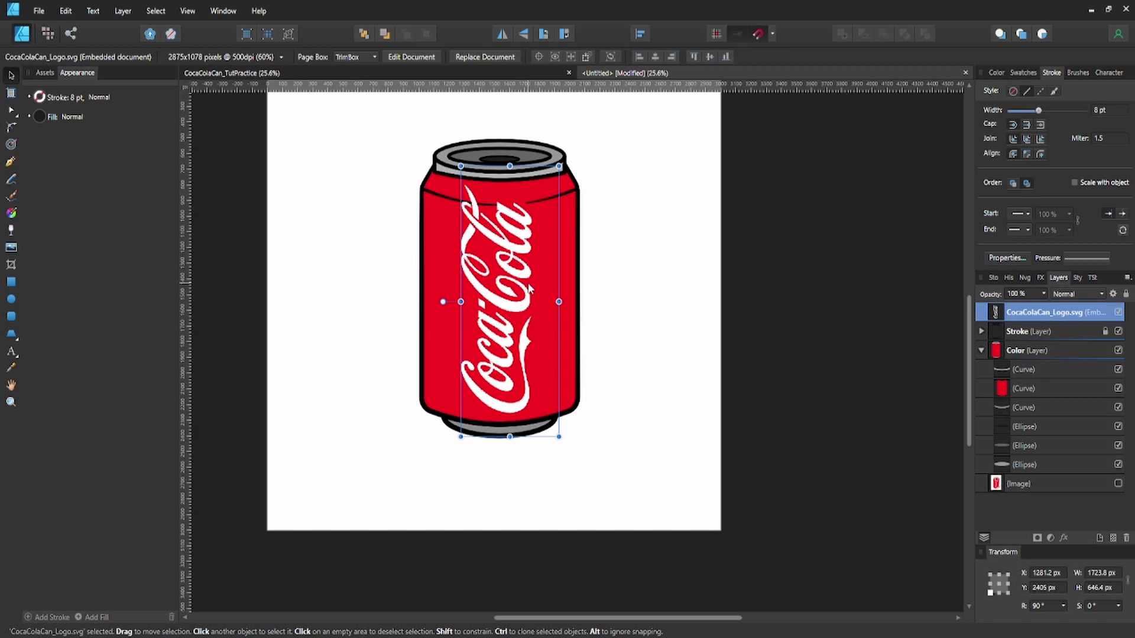
left_click(593, 255)
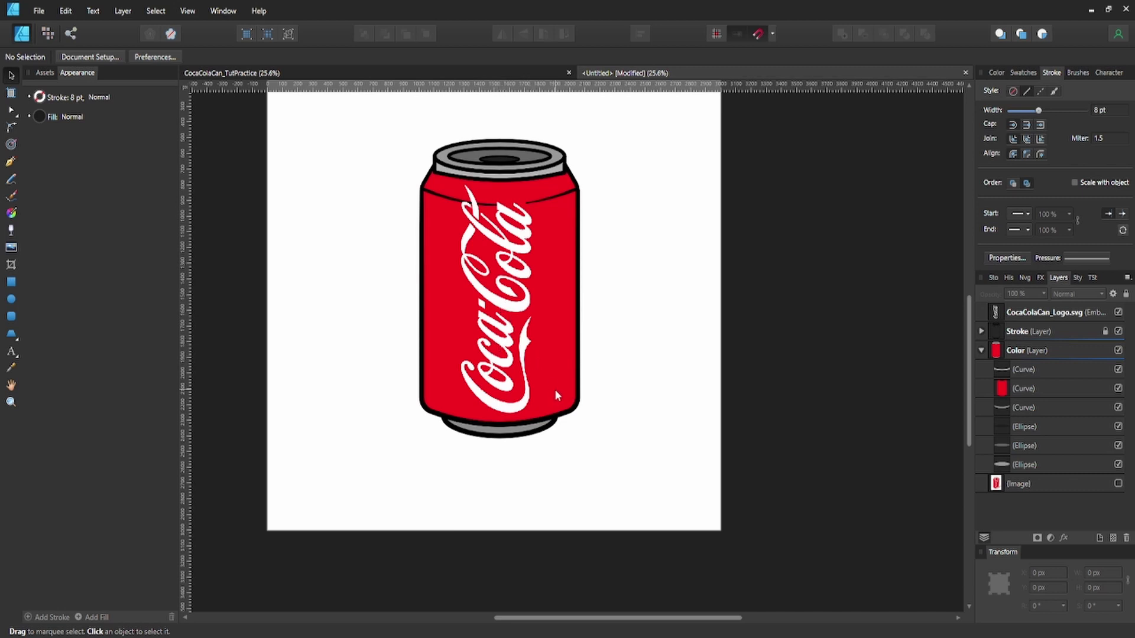
Collapse the Color layer and add a new layer named Highlights directly above it.
left_click(981, 350)
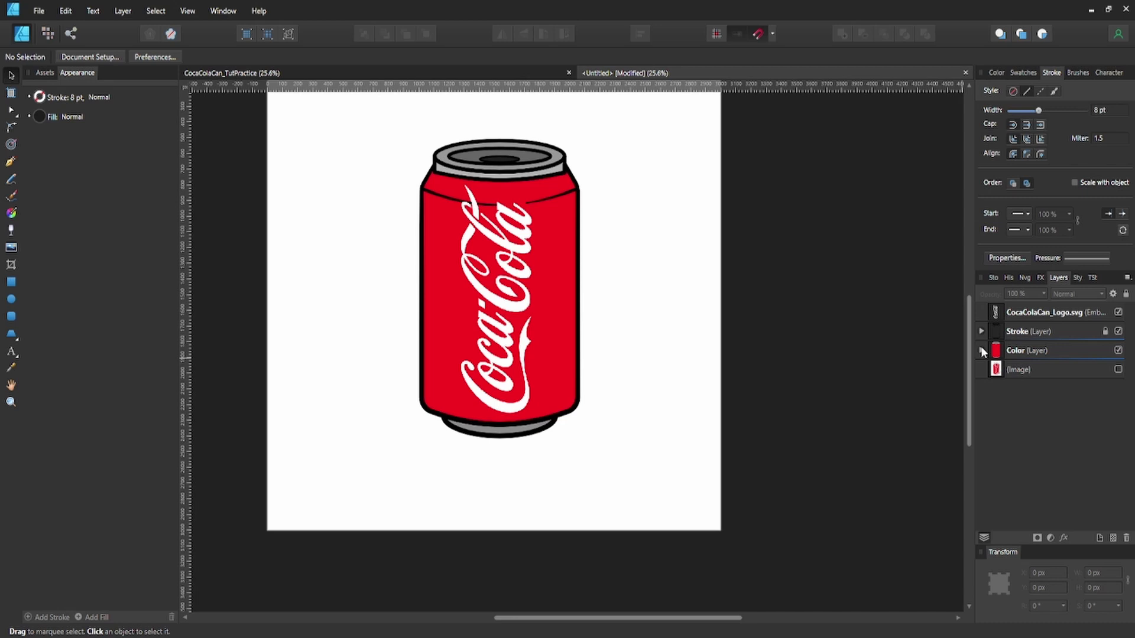
left_click(1035, 354)
left_click(1099, 537)
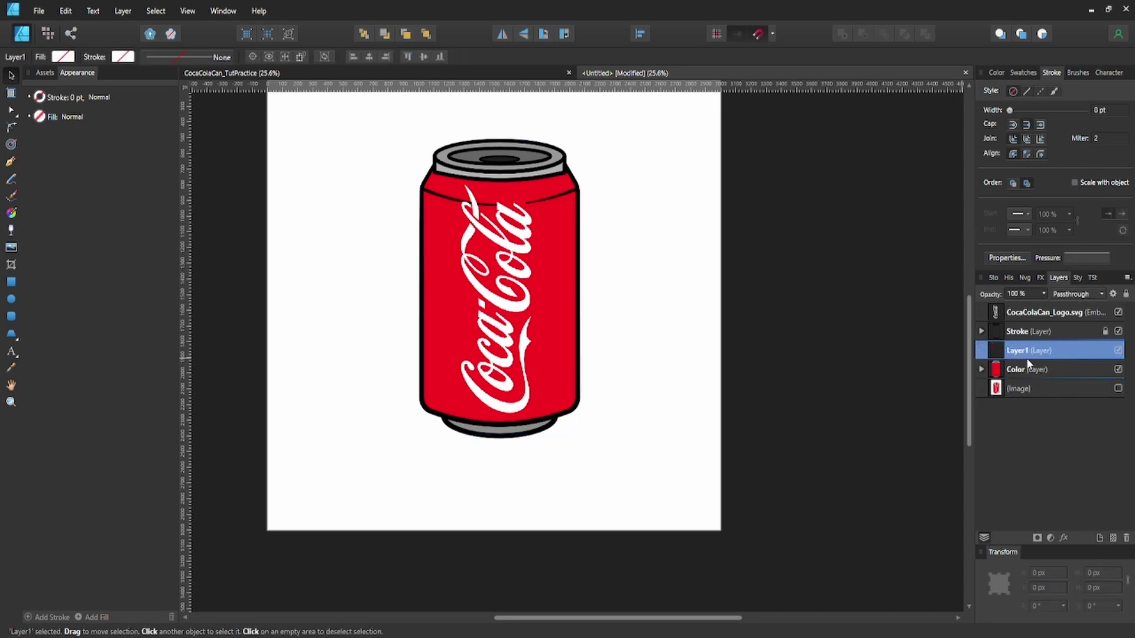
double_click(1020, 354)
type("Highlights")
key("Return")
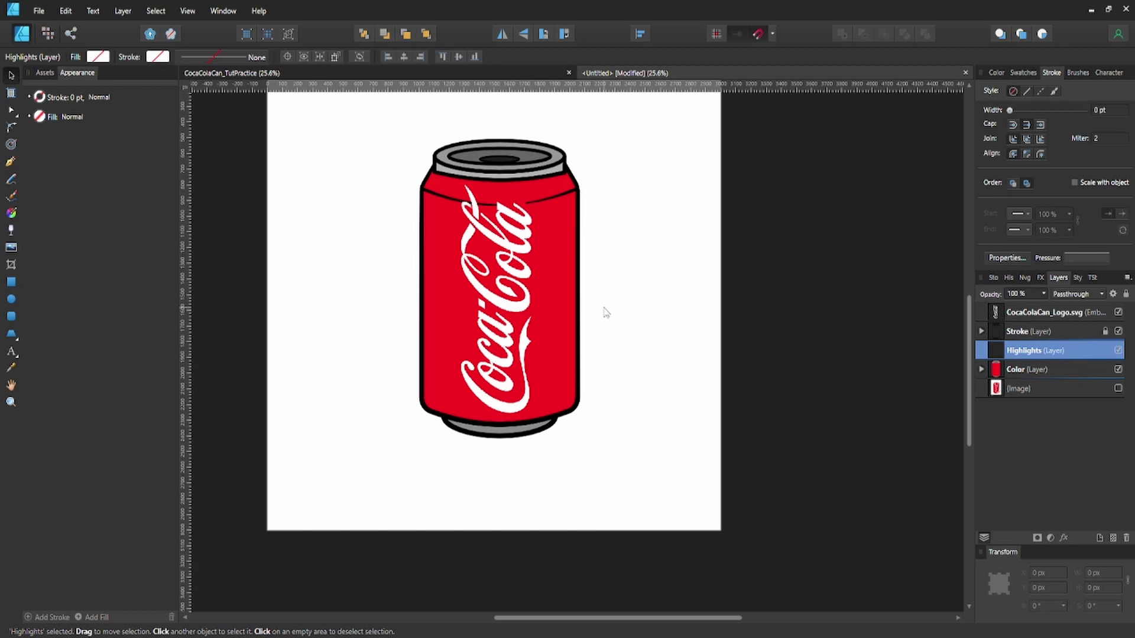
Draw a vertical line about 606 px long down the can's upper left side in the Highlights layer with the Pen tool.
key("ctrl+d")
key("p")
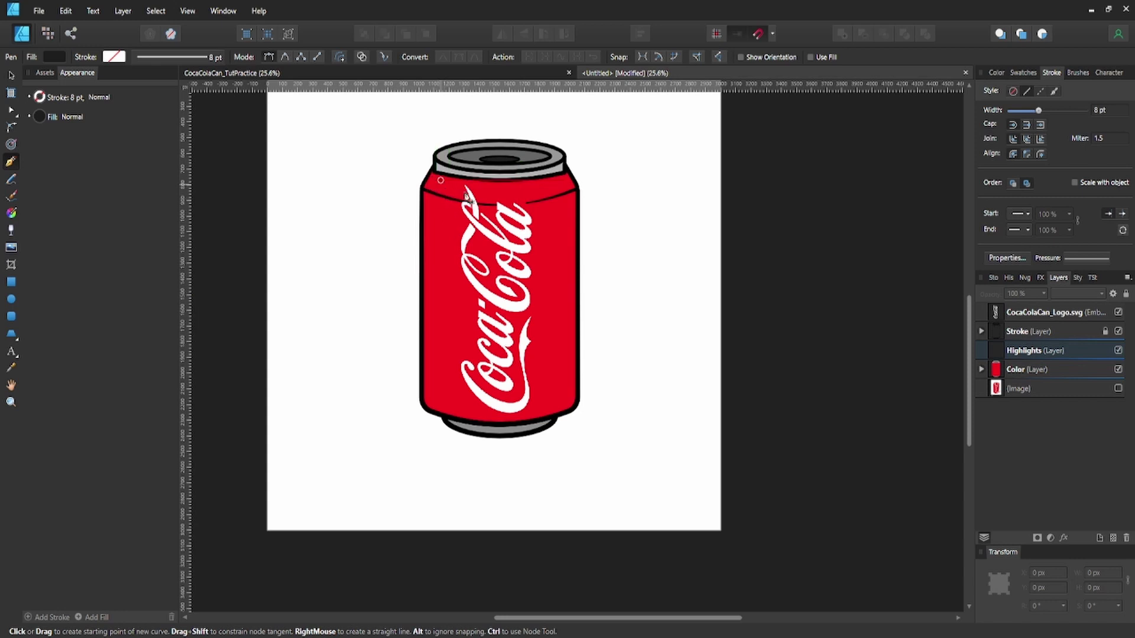
left_click(1001, 348)
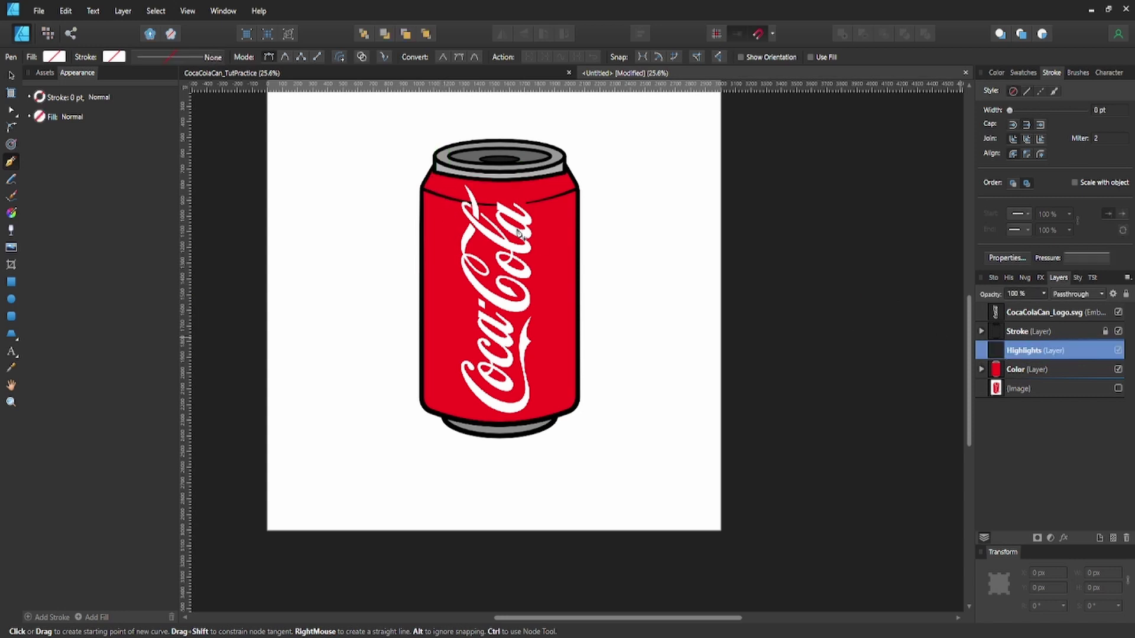
left_click(442, 189)
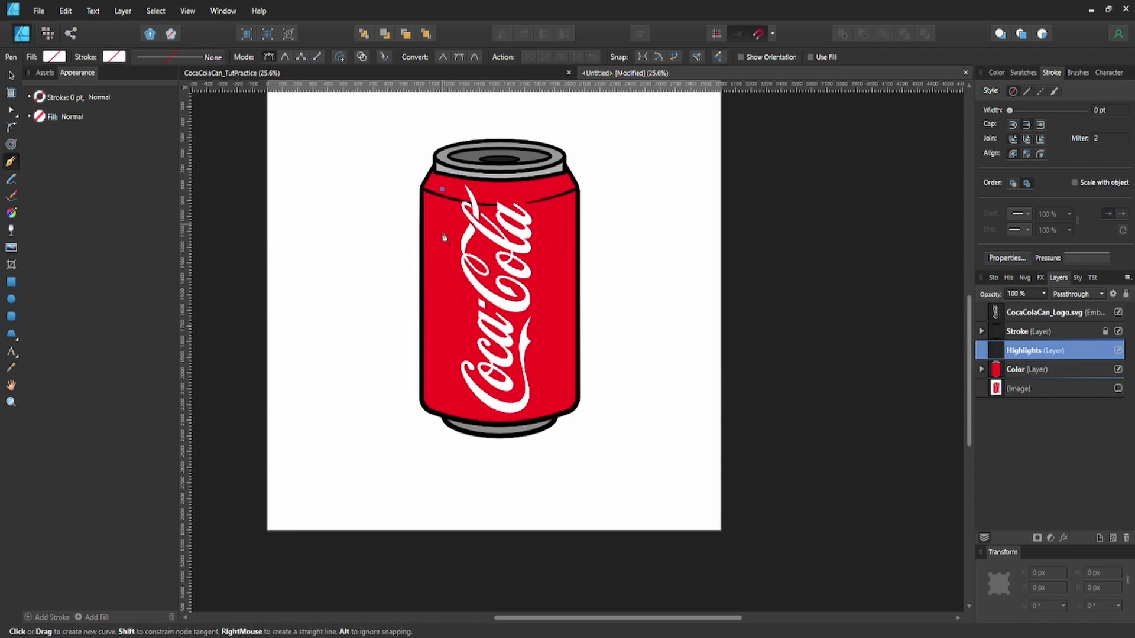
left_click(442, 287)
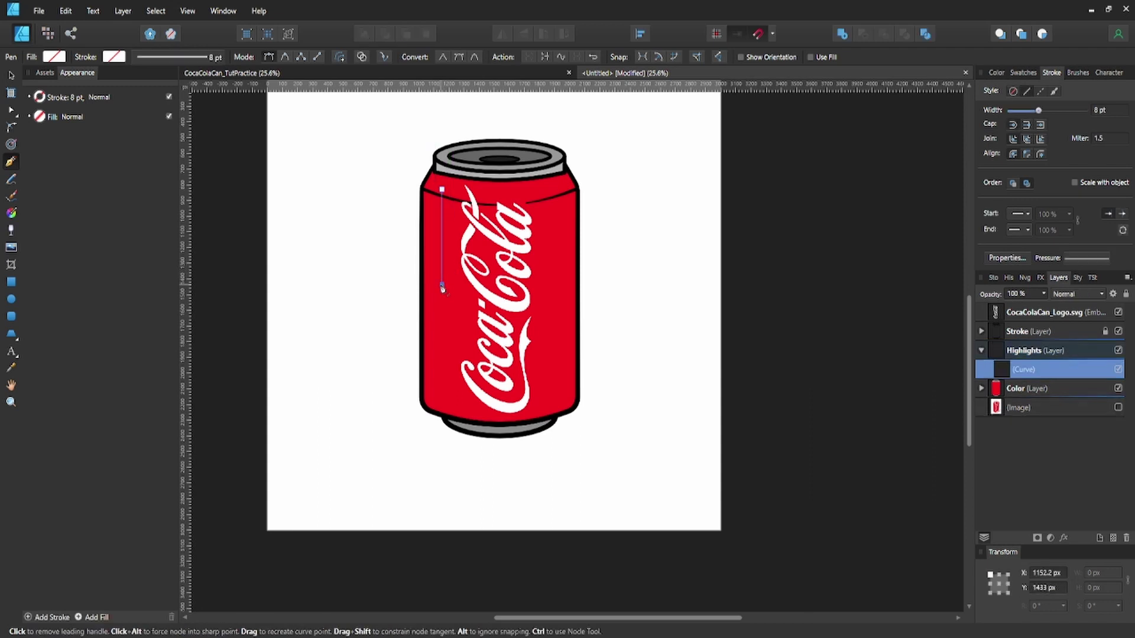
Give the highlight line the recent off-white stroke color and set its width to 15 pt.
left_click(118, 57)
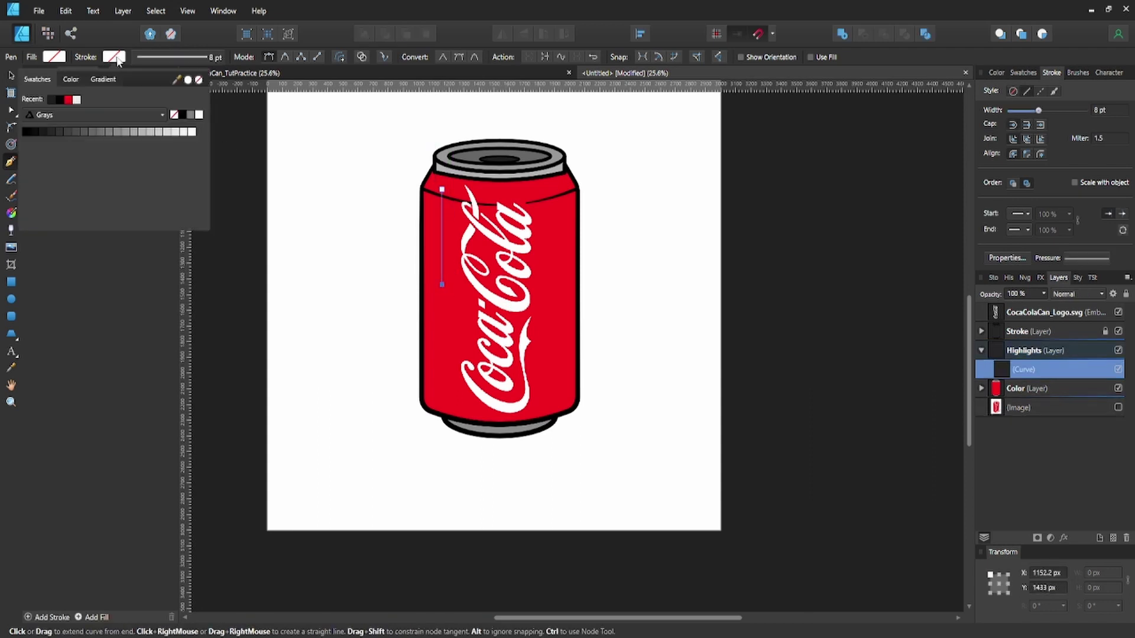
left_click(66, 100)
left_click(75, 99)
left_click(227, 103)
key("Return")
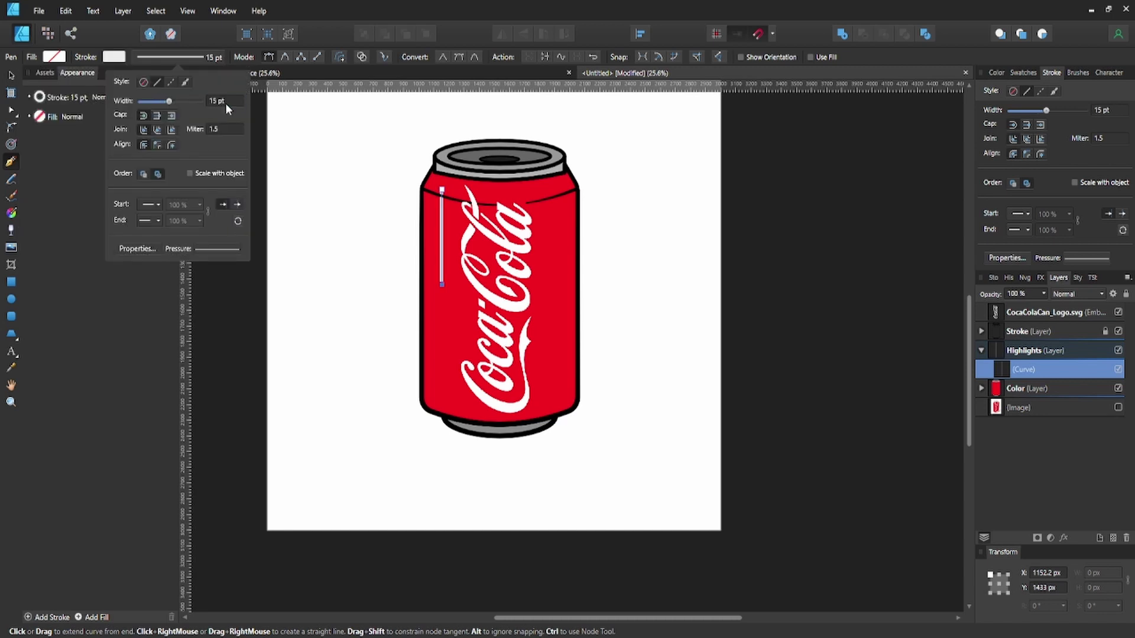
Shape the highlight line's pressure profile with maximum width at its upper end, tapering to a thin lower end.
left_click(1100, 257)
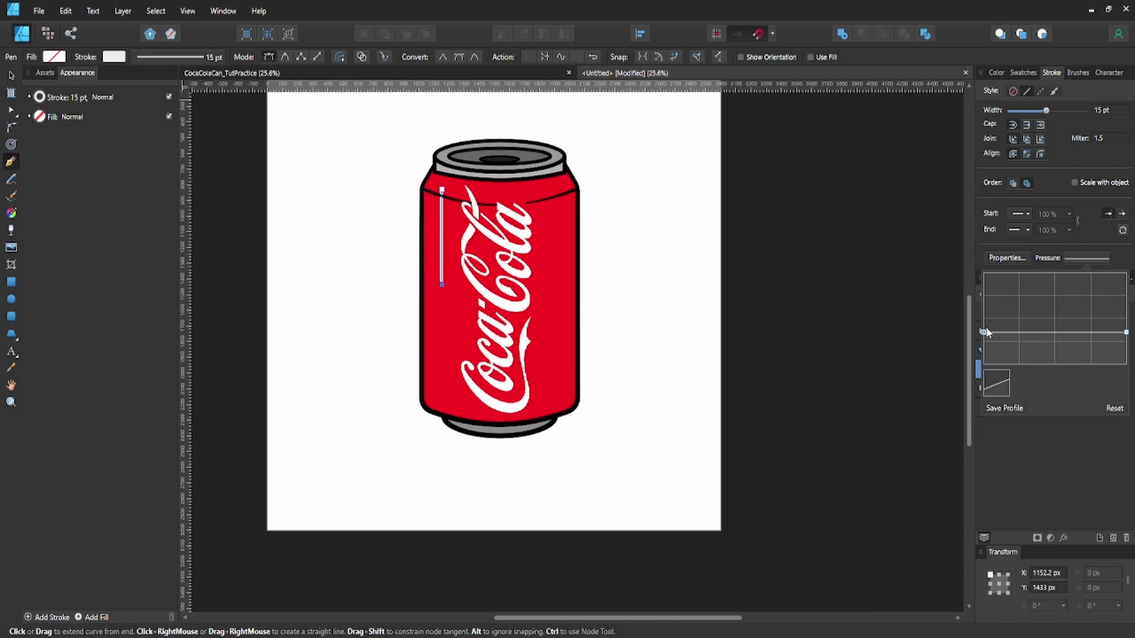
left_click_drag(985, 334, 993, 268)
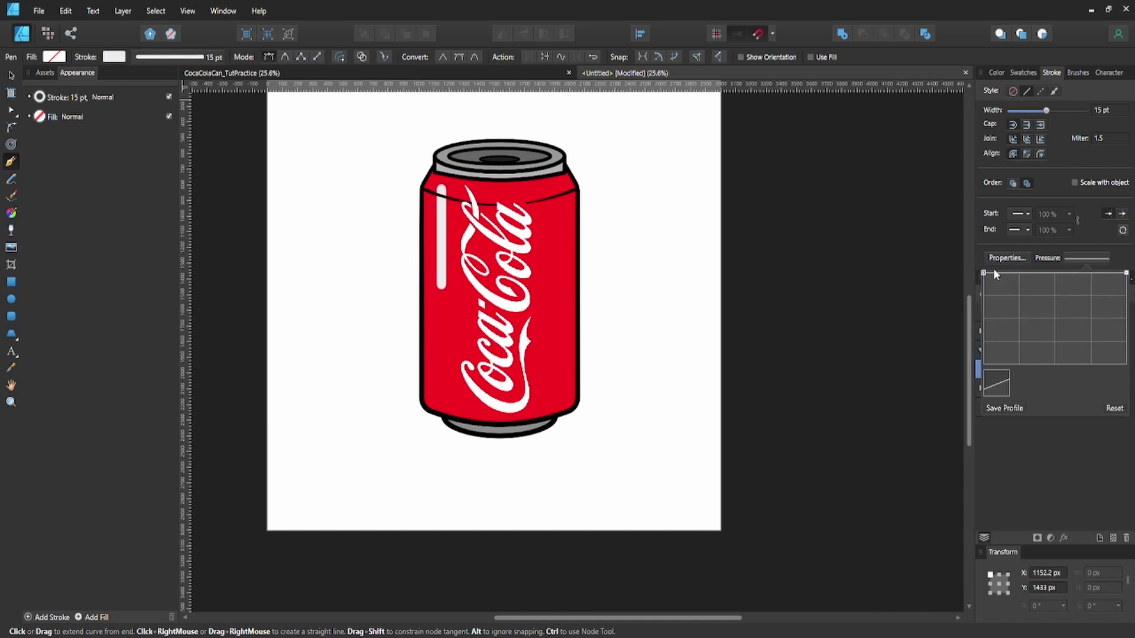
left_click_drag(1126, 273, 1126, 336)
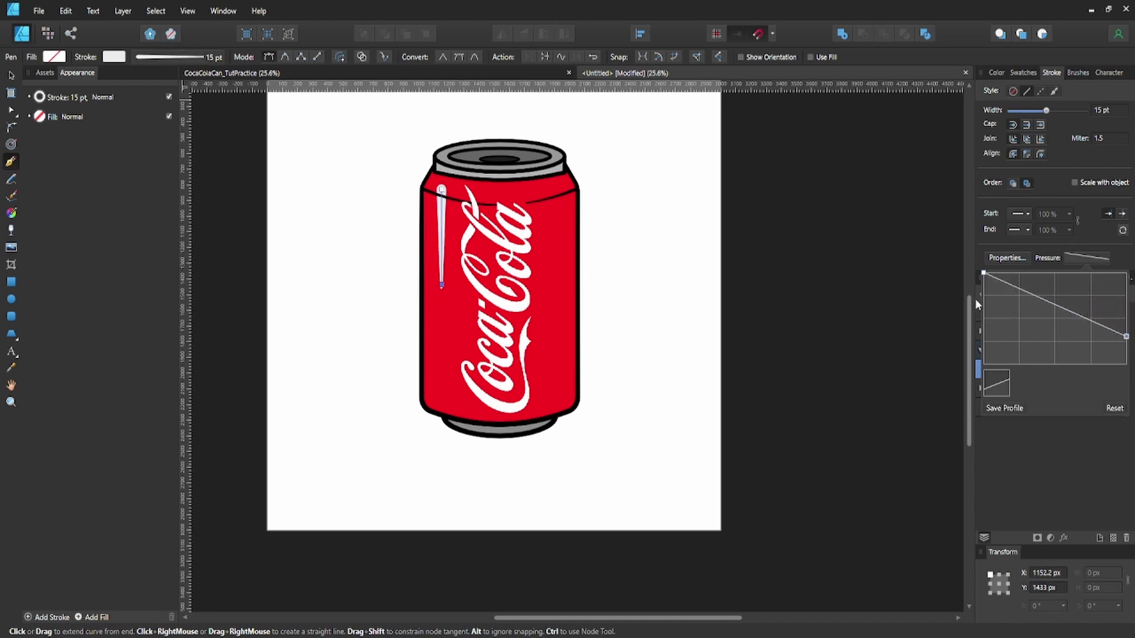
key("v")
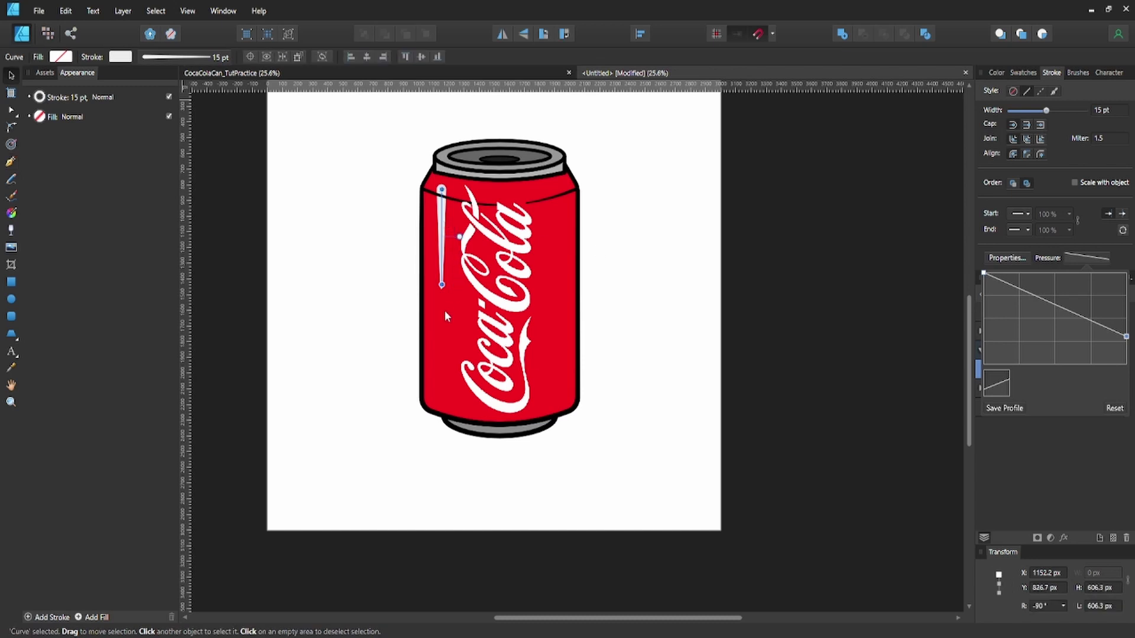
left_click(384, 310)
Place a vertically flipped, about 278 px long copy of the highlight below the original and bulge its pressure profile toward the thin end.
left_click(440, 235)
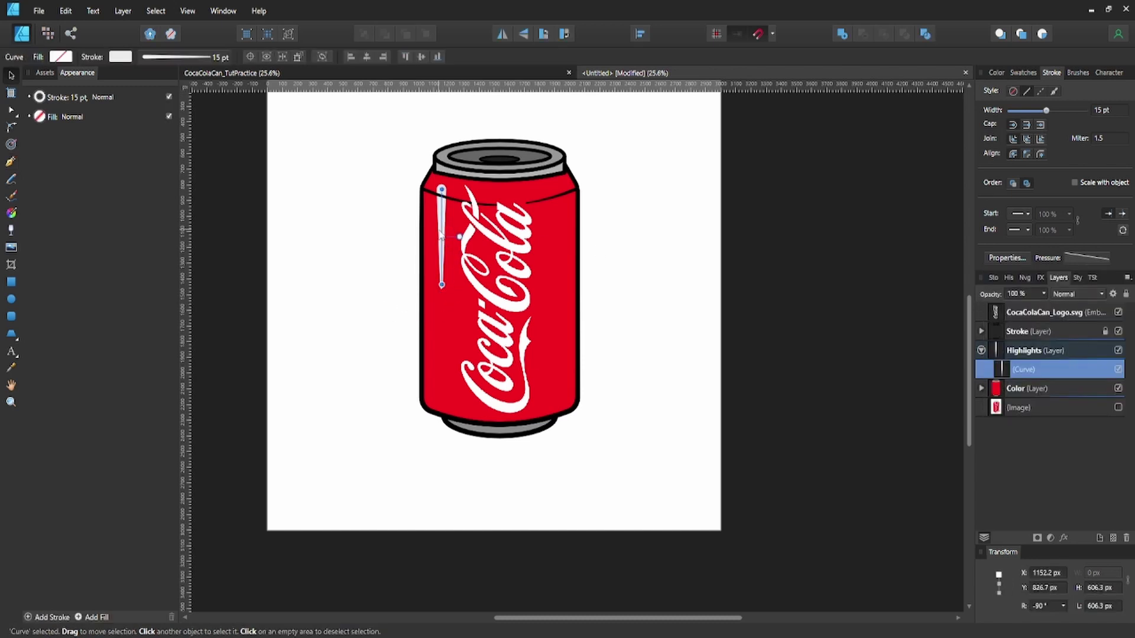
key("ctrl+j")
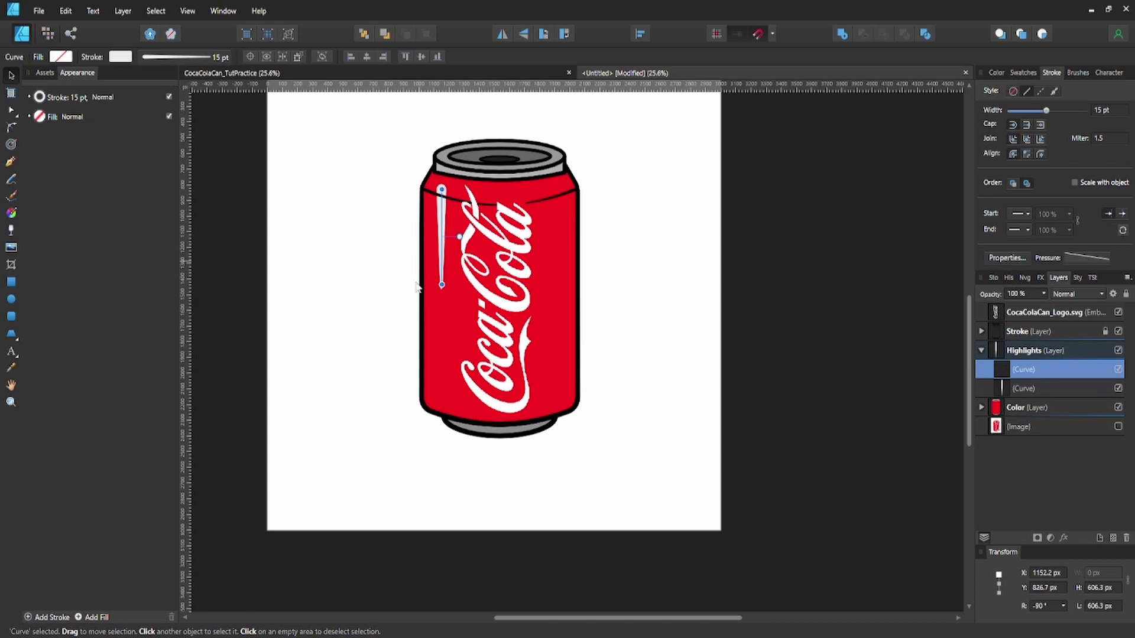
left_click_drag(444, 242, 439, 324)
left_click(519, 32)
left_click(1086, 256)
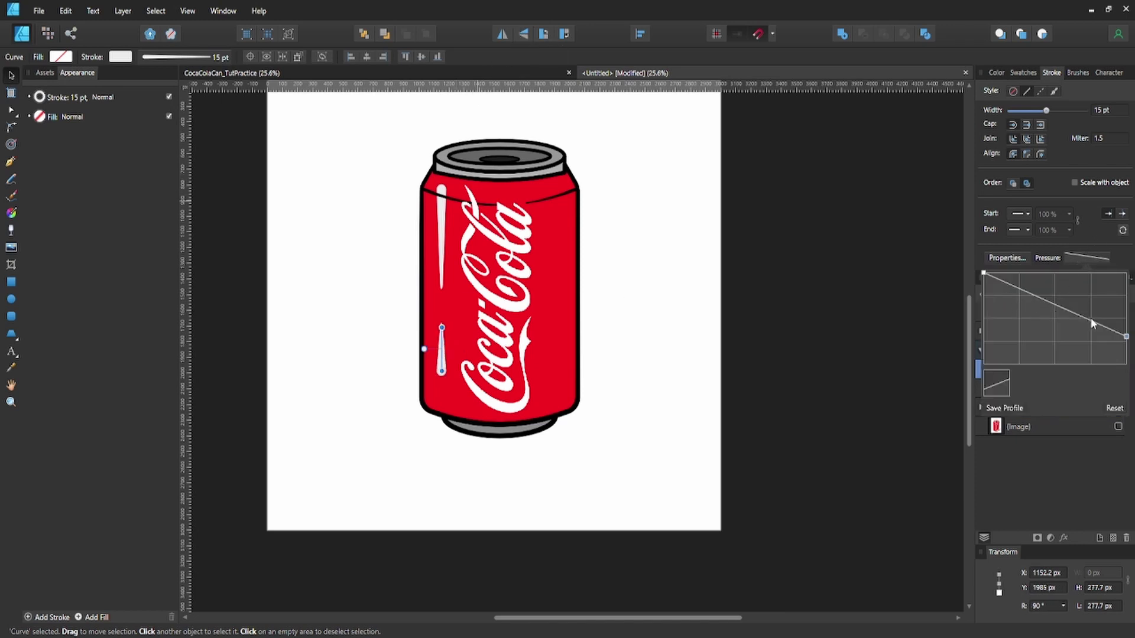
left_click_drag(1093, 324, 1093, 305)
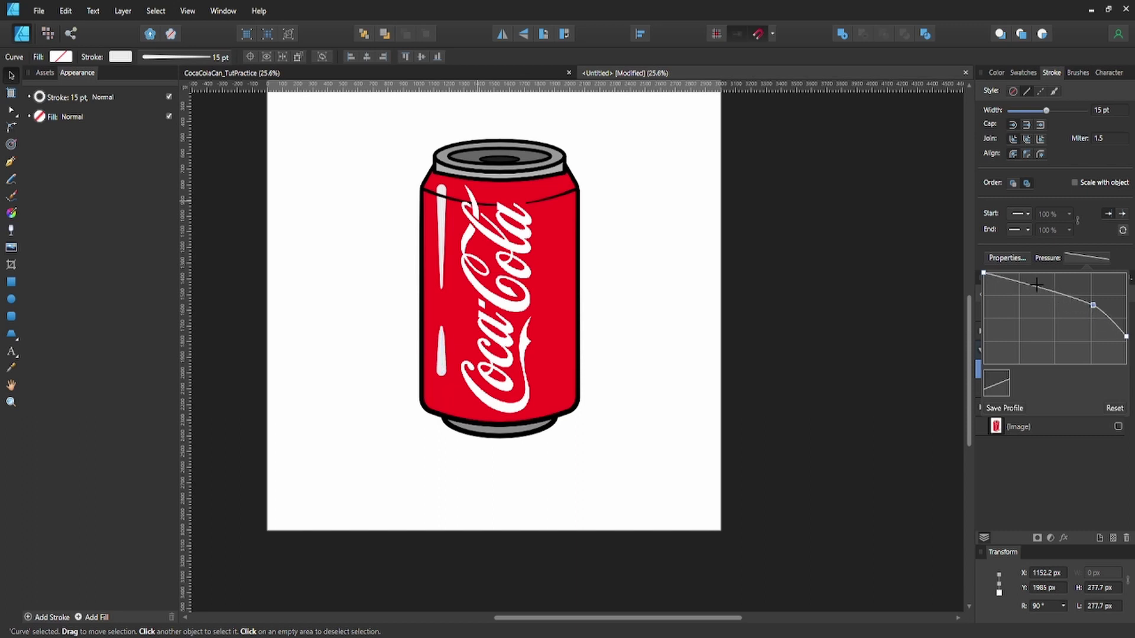
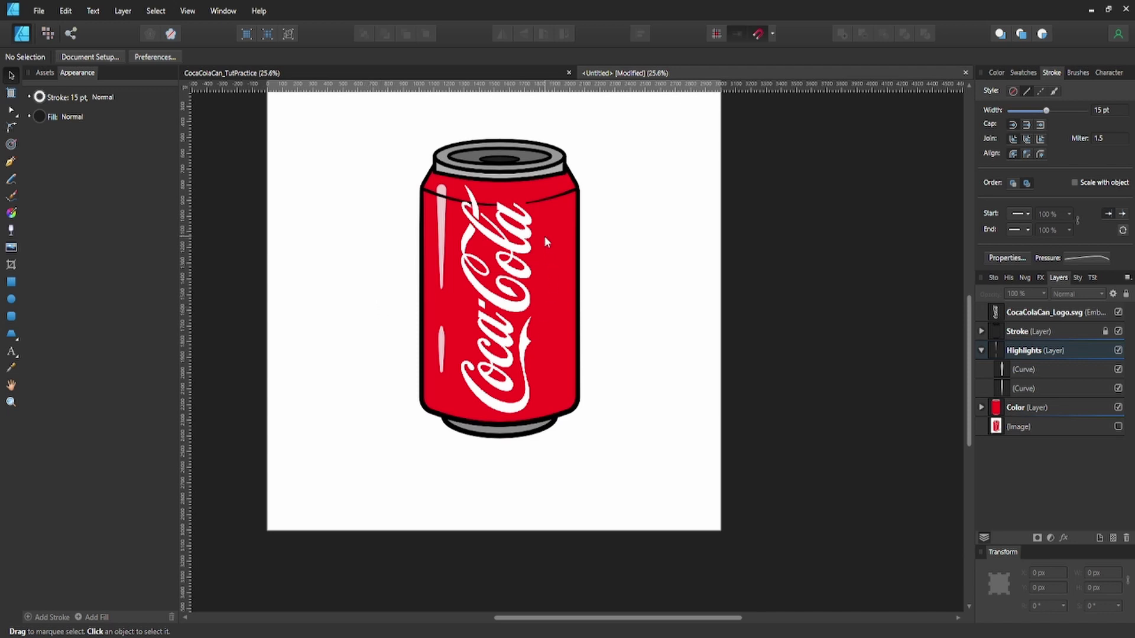
Draw a curved highlight about 375 px wide along the upper left of the can's grey rim with the Pen tool.
key("p")
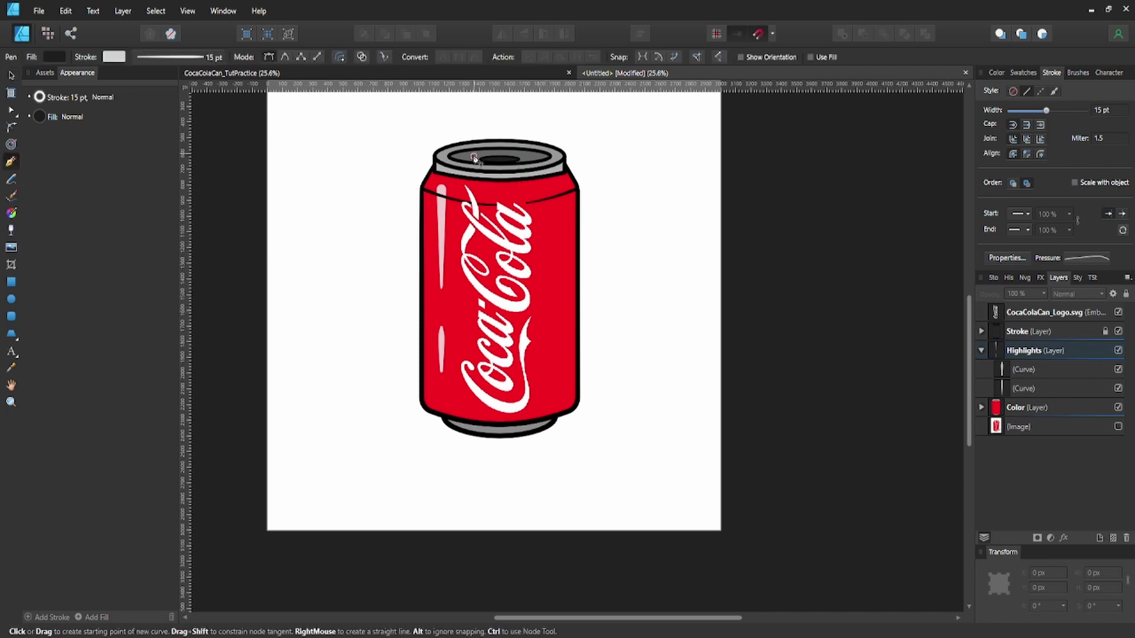
scroll(475, 158, "up", 3)
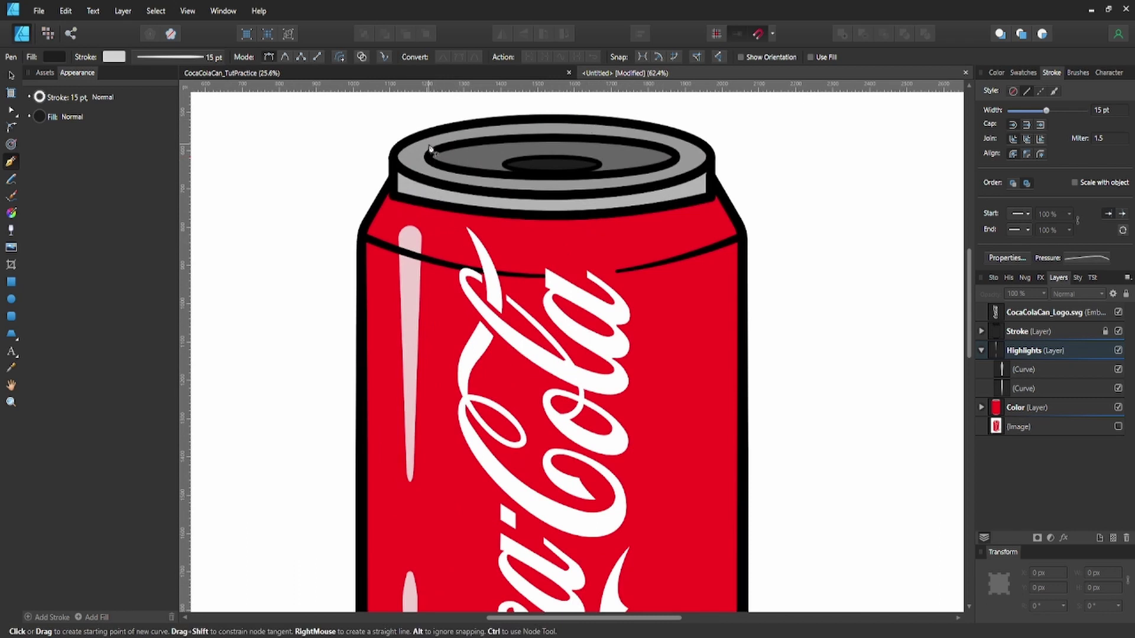
scroll(506, 197, "up", 2)
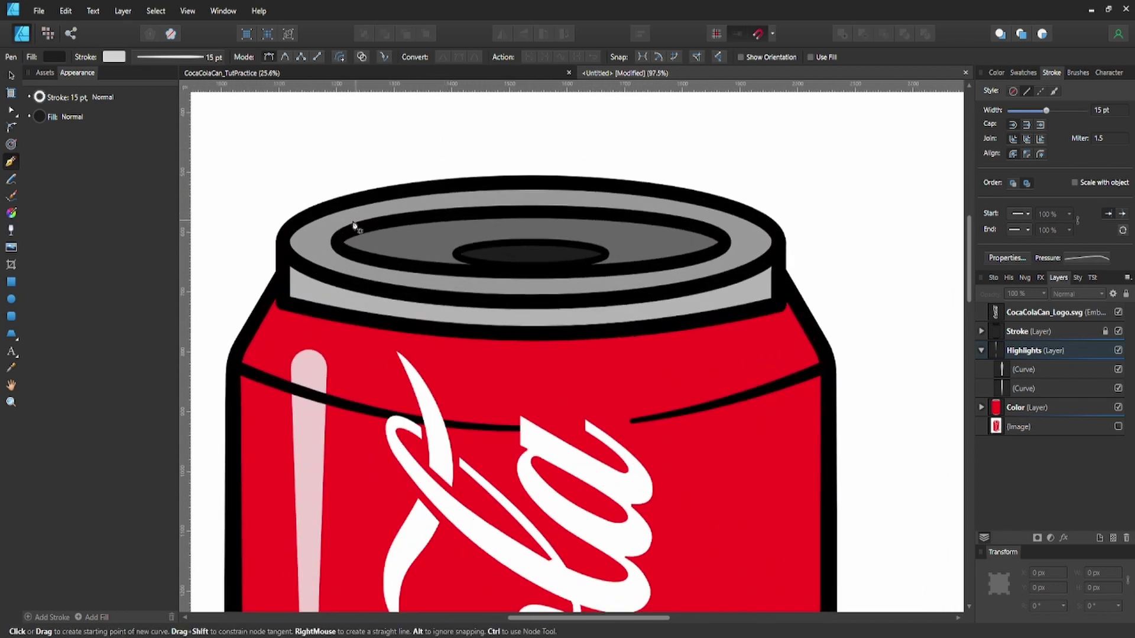
left_click(315, 242)
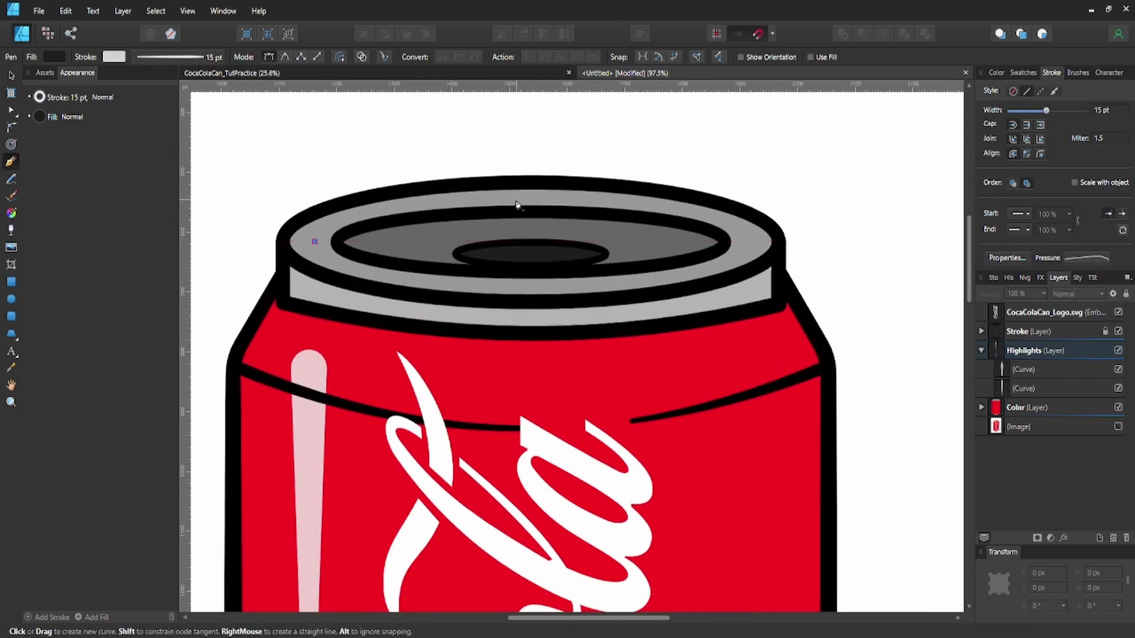
left_click(1014, 373)
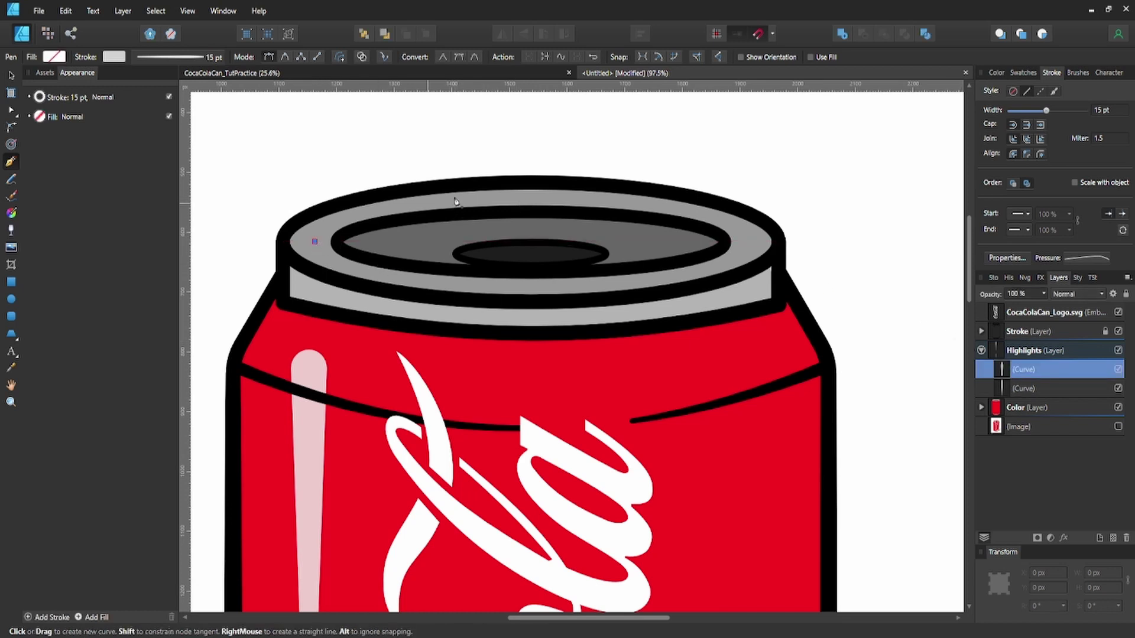
left_click_drag(531, 196, 685, 215)
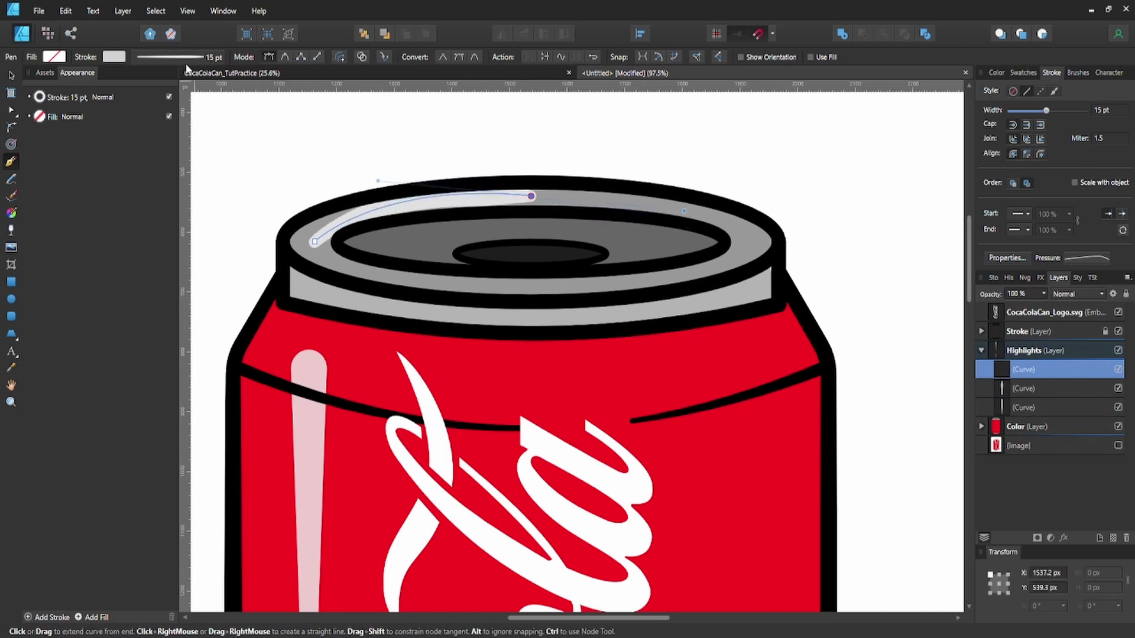
Flatten the rim highlight's pressure profile to a uniform thin width and adjust its curve handle to follow the rim.
left_click(1097, 260)
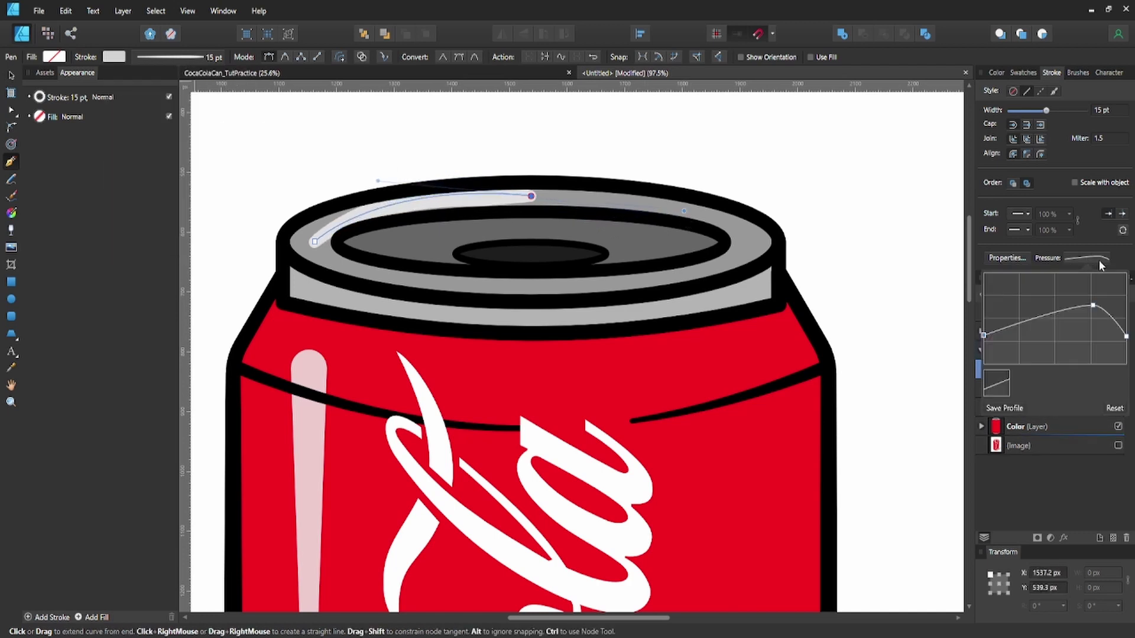
left_click_drag(1092, 307, 1070, 334)
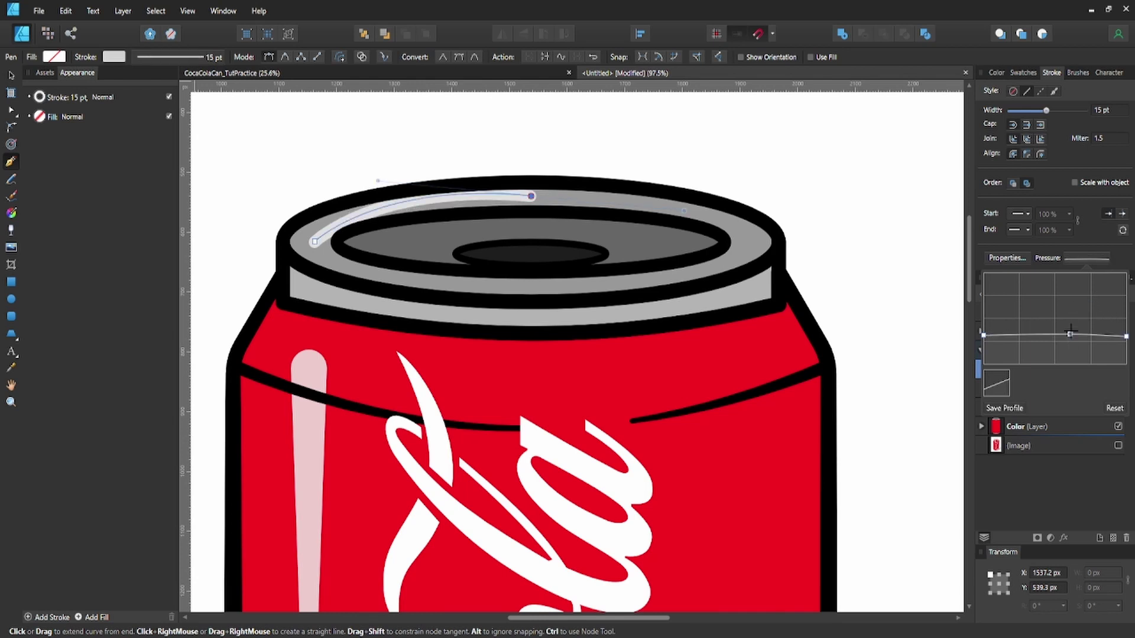
left_click_drag(983, 338, 983, 349)
key("a")
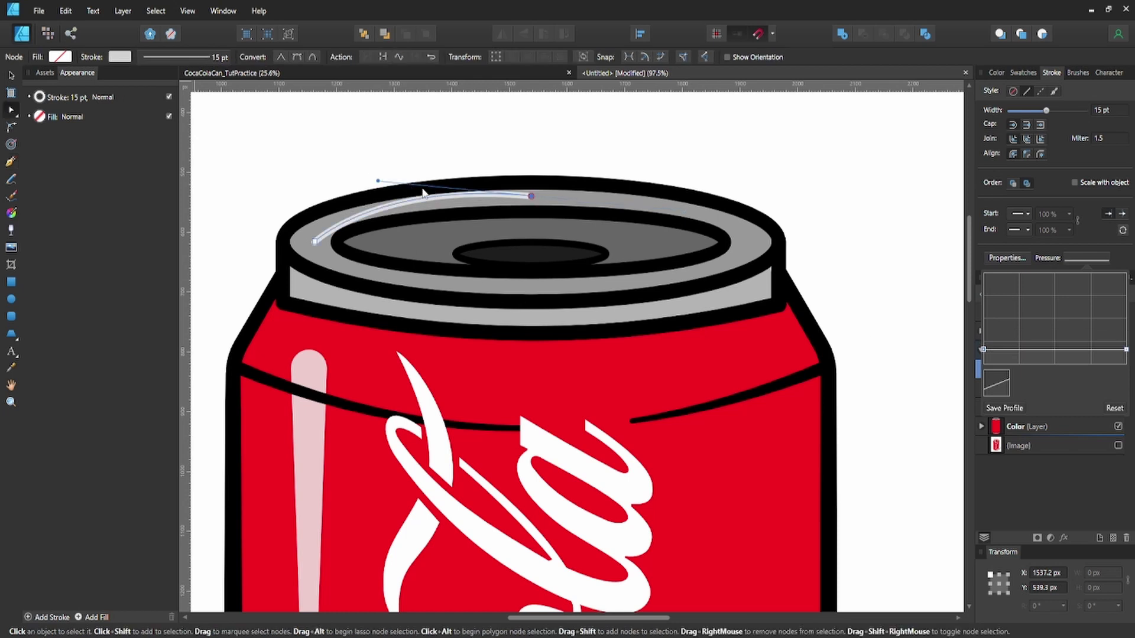
mouse_move(378, 184)
left_mouse_down()
mouse_move(378, 199)
mouse_move(333, 194)
left_mouse_up()
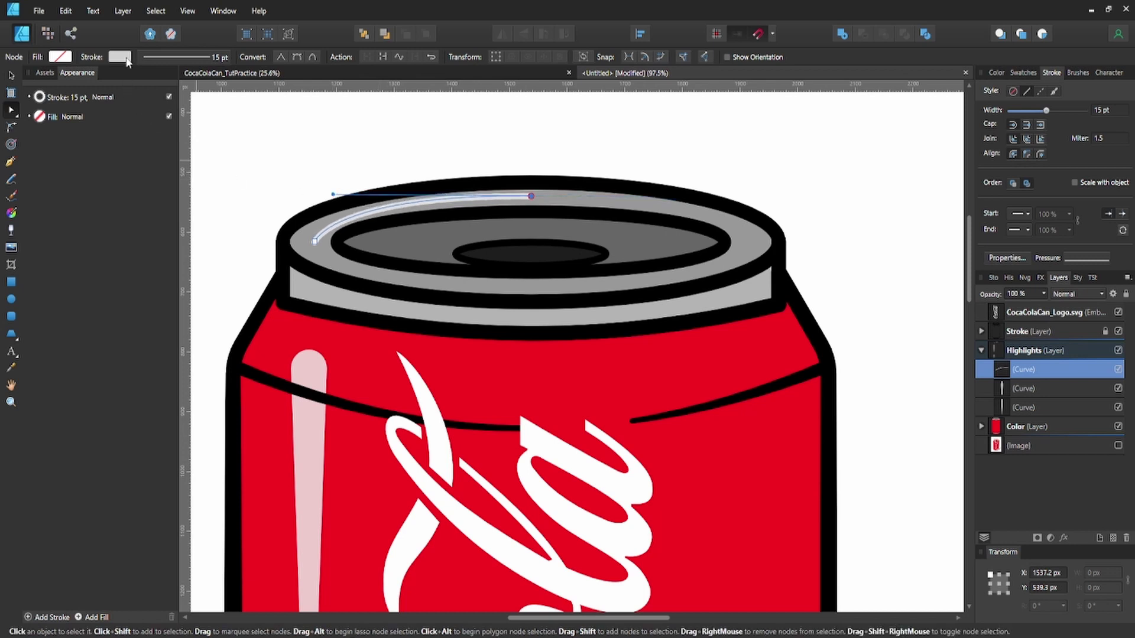
Change the rim highlight's stroke color to fully opaque white.
left_click(121, 57)
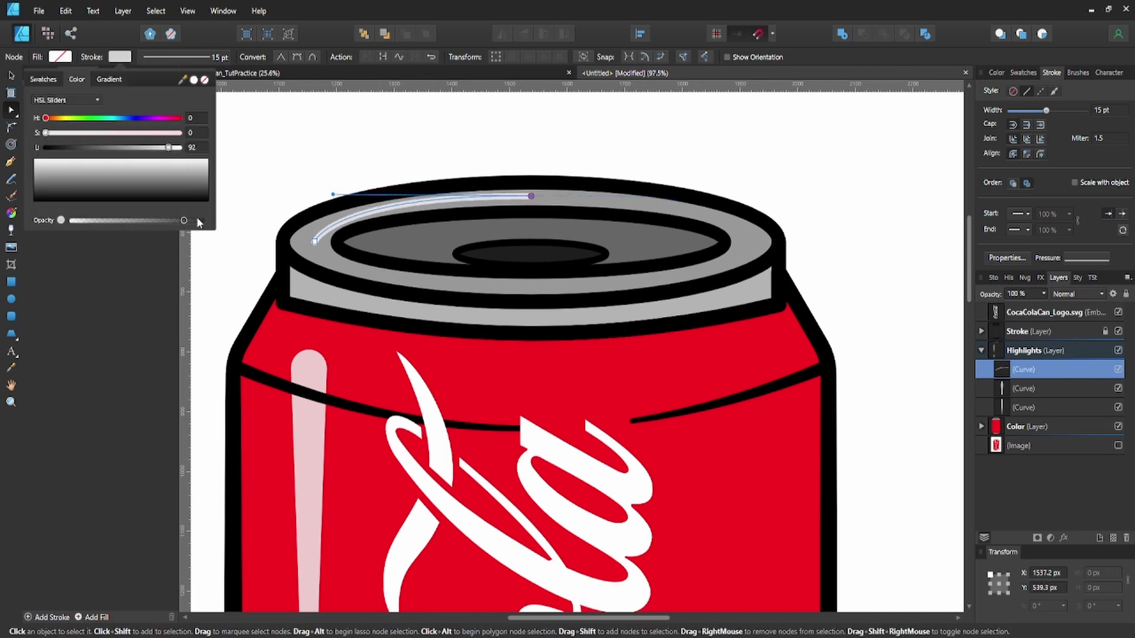
left_click_drag(201, 223, 211, 224)
left_click_drag(178, 150, 181, 151)
left_click(417, 157)
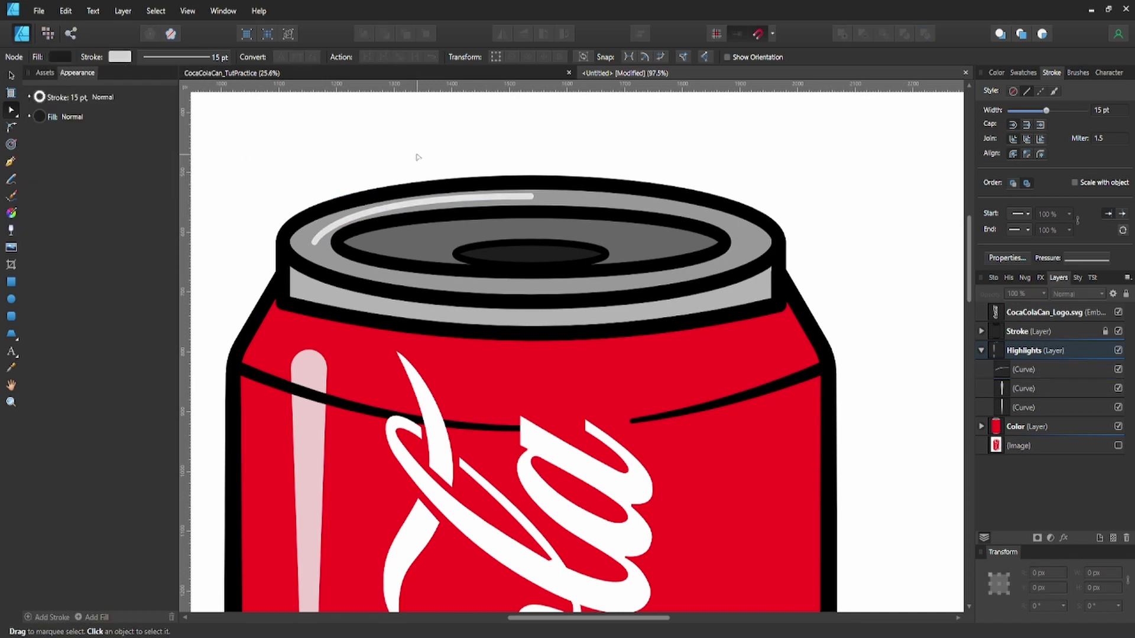
key("v")
left_click(413, 199)
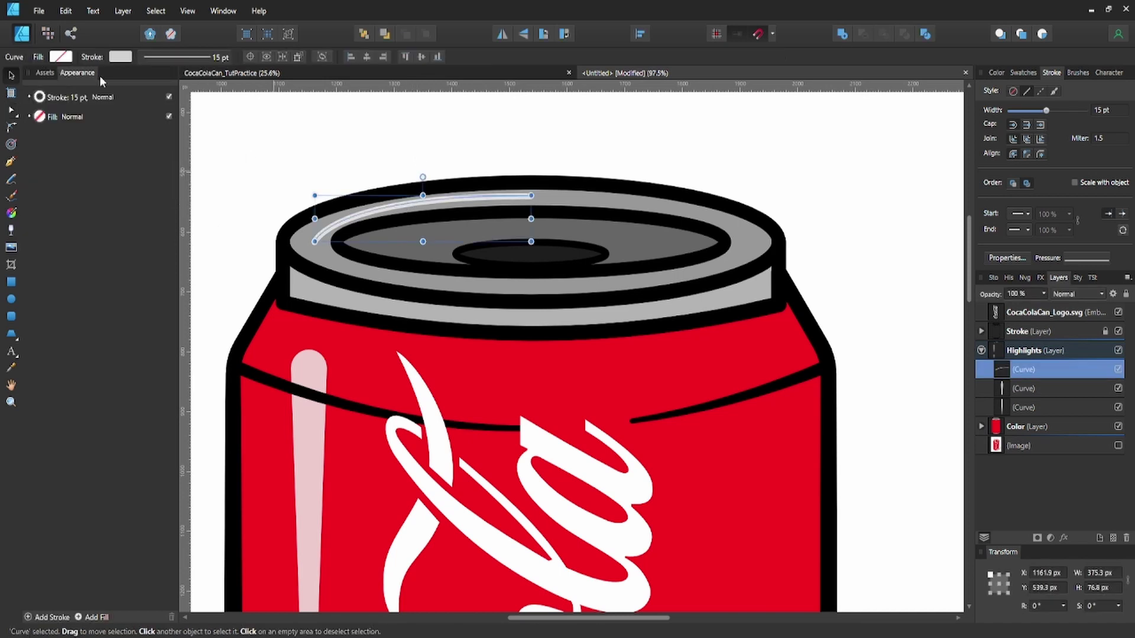
left_click(39, 116)
left_click(386, 191)
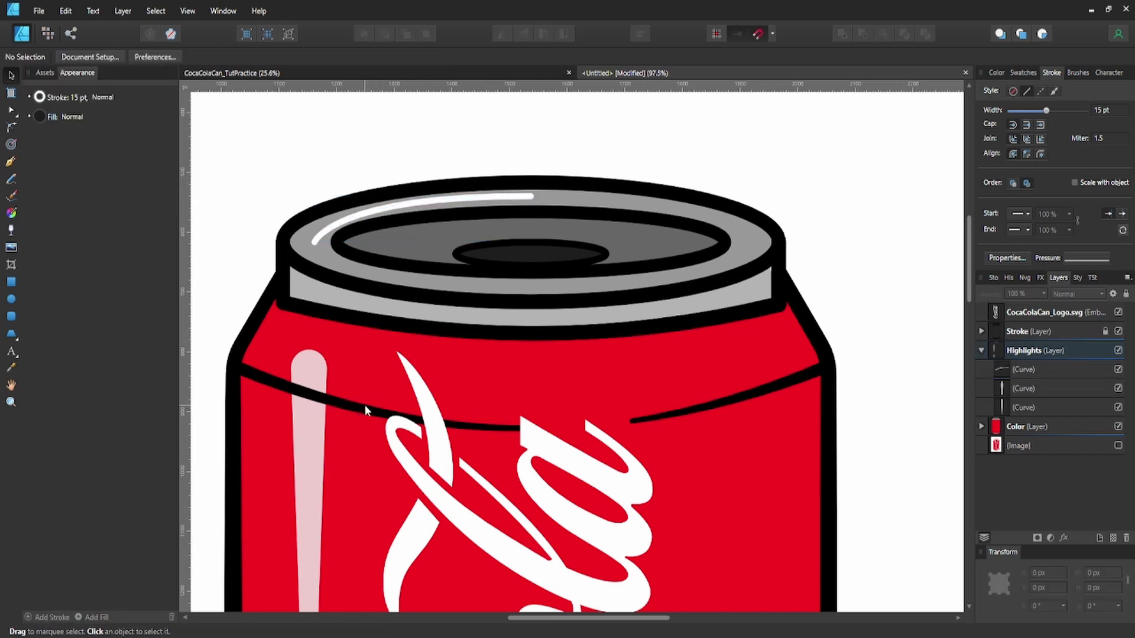
Draw a second curved highlight across the red shoulder below the rim, from near the center to the can's right edge.
scroll(503, 297, "down", 2)
scroll(502, 298, "down", 2)
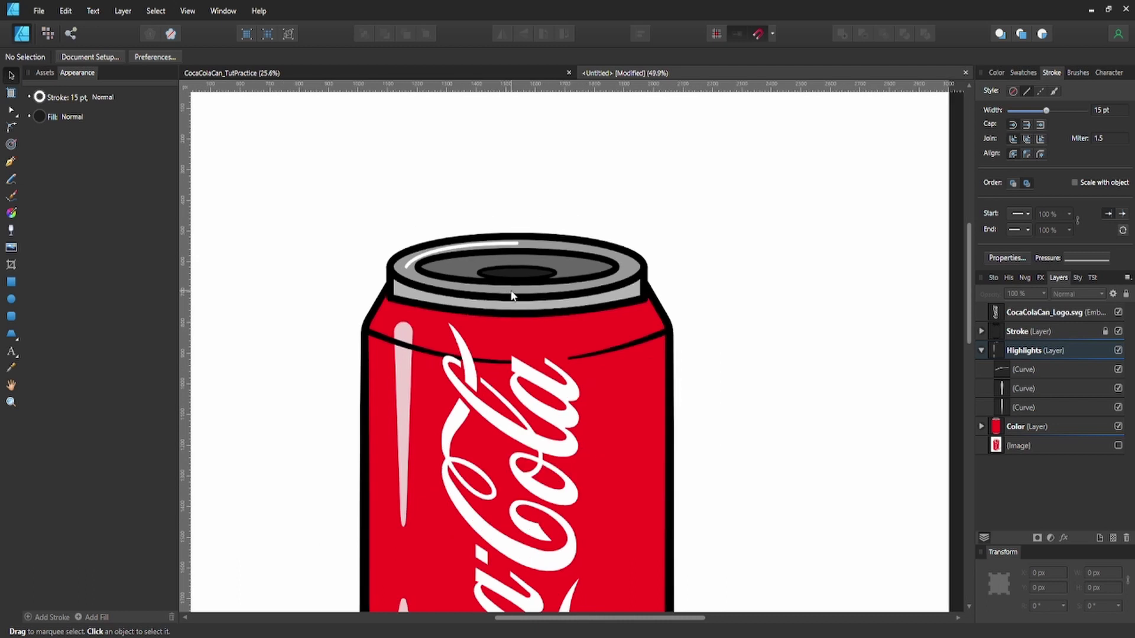
scroll(529, 317, "down", 2)
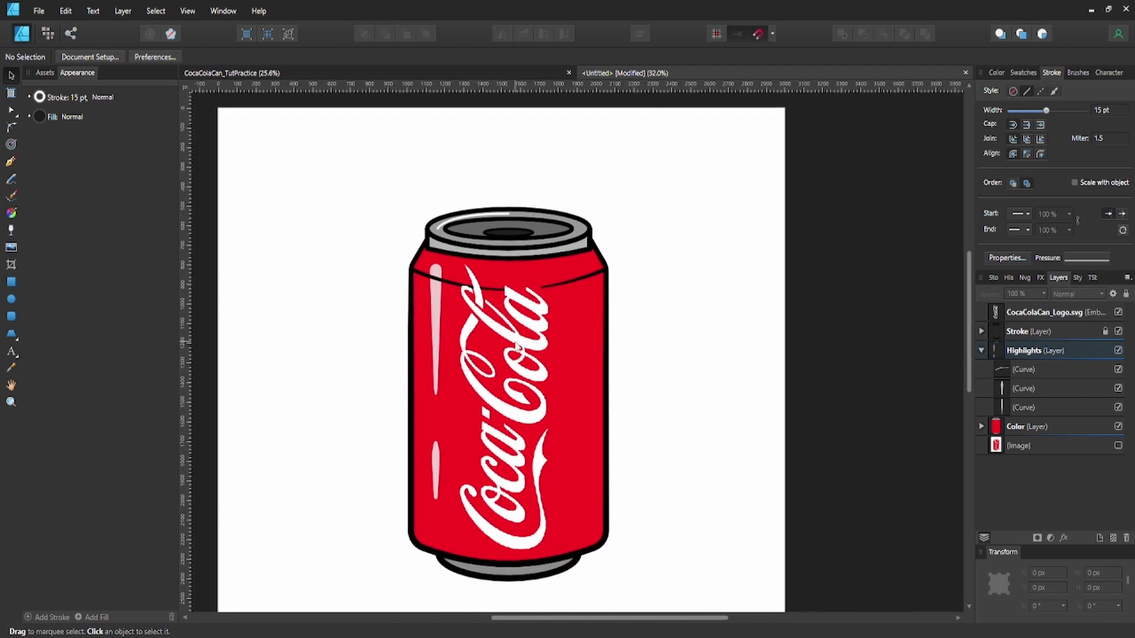
key("p")
scroll(515, 273, "up", 3)
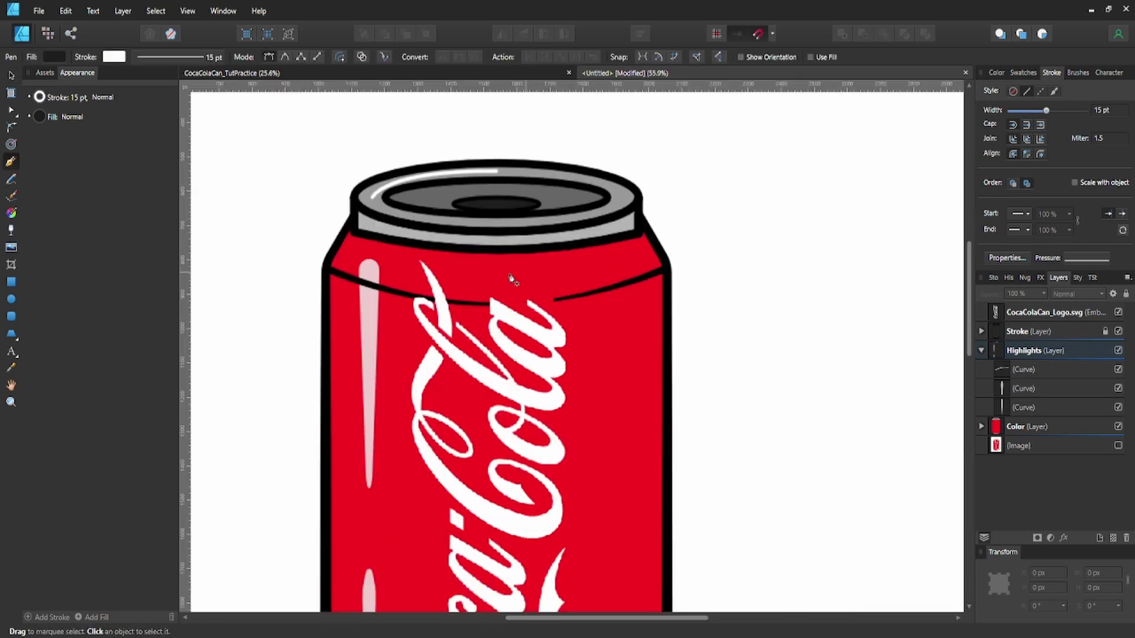
left_click(456, 258)
left_click_drag(638, 250, 751, 226)
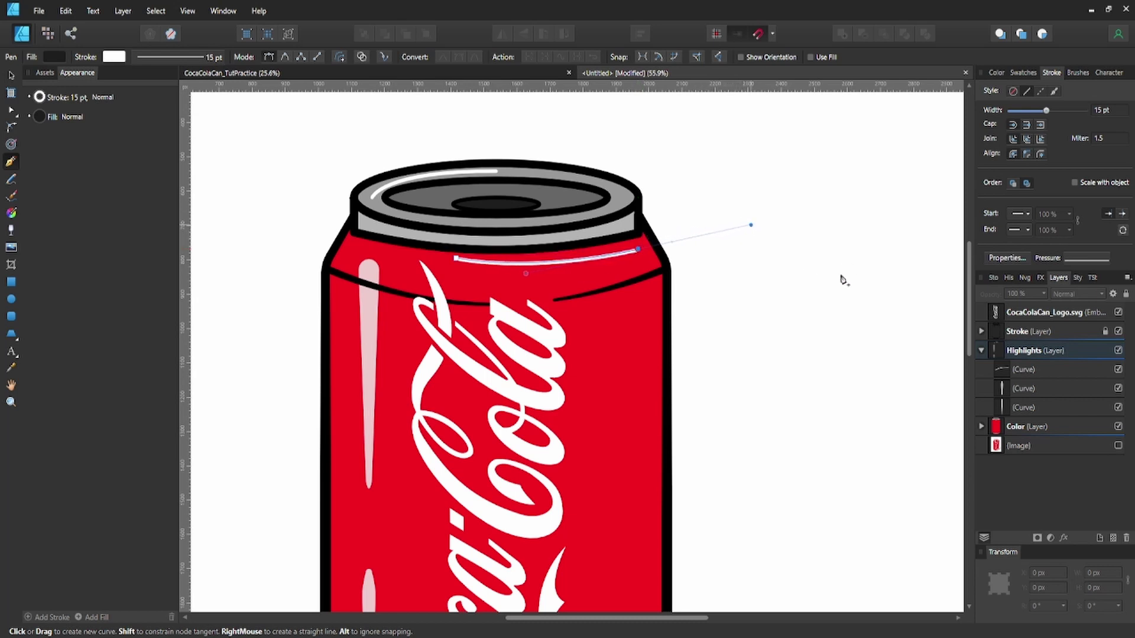
Make the shoulder highlight thick at its left end with a taper to the right, and lower its left node slightly.
left_click(1093, 257)
left_click_drag(985, 350, 984, 312)
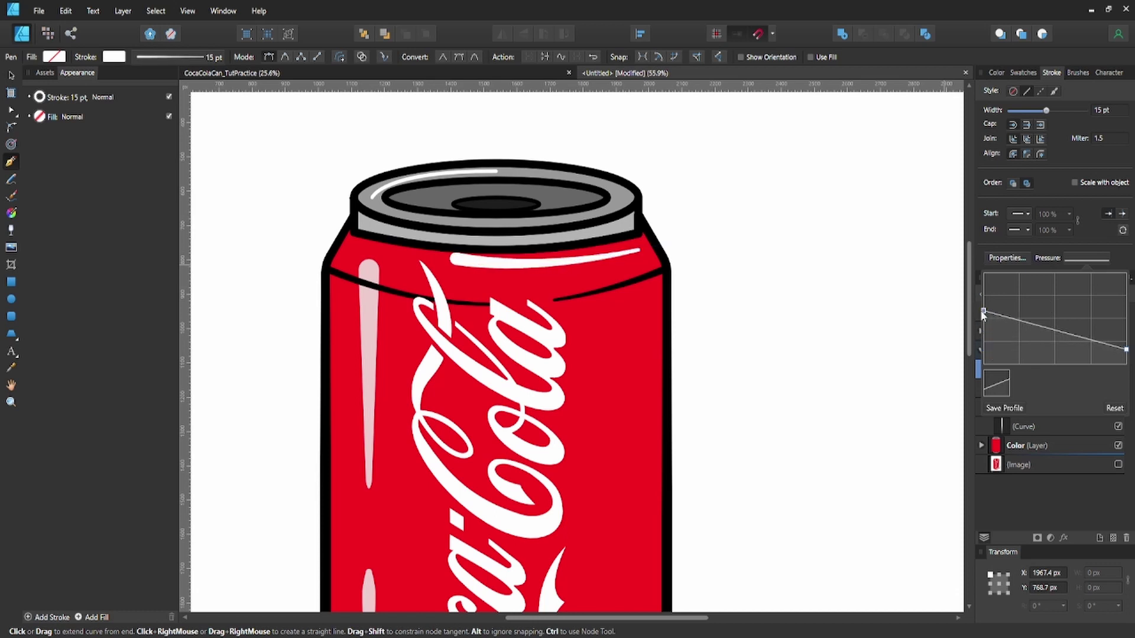
key("a")
left_click(455, 260)
left_click_drag(456, 261, 530, 285)
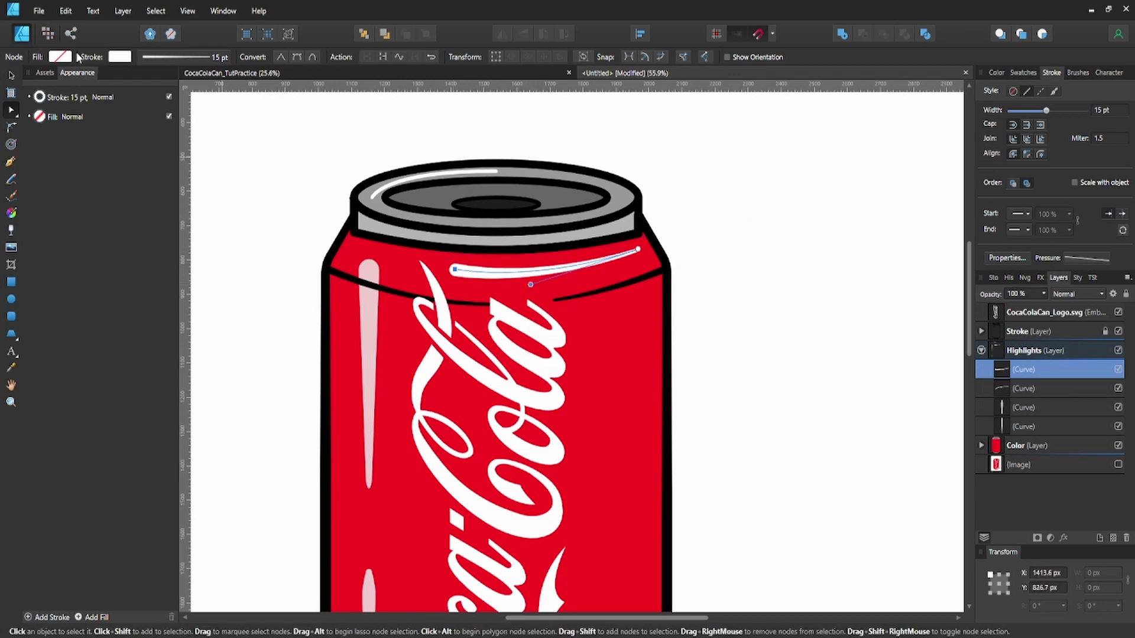
Reduce the shoulder highlight's stroke opacity to about half and deselect the curve.
left_click(120, 57)
left_click(134, 221)
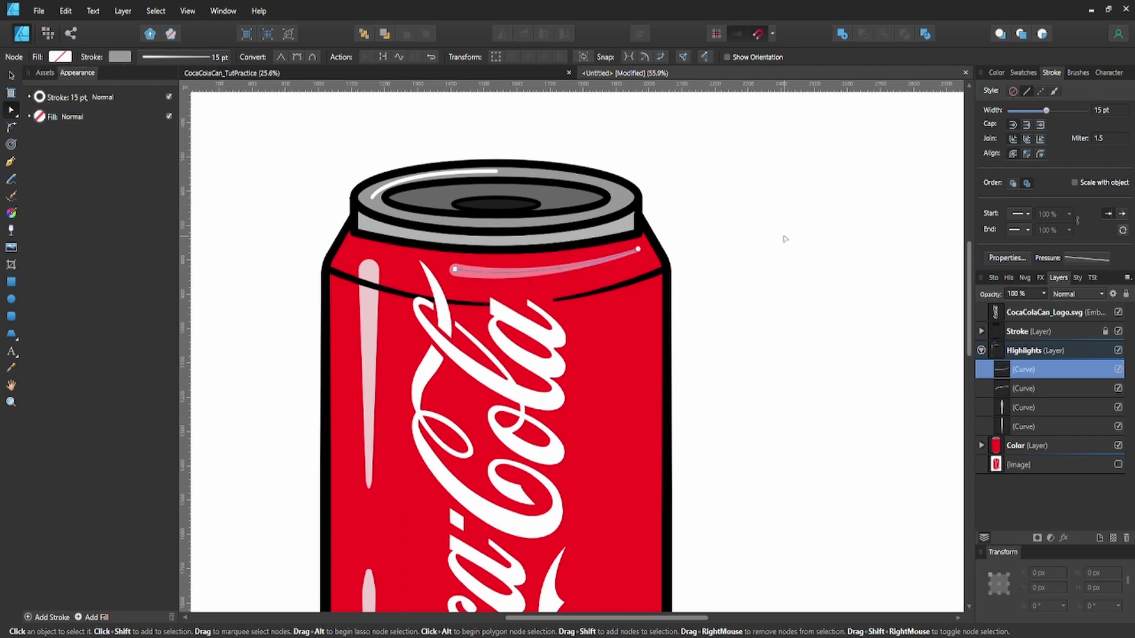
key("v")
key("ctrl+d")
key("ctrl+0")
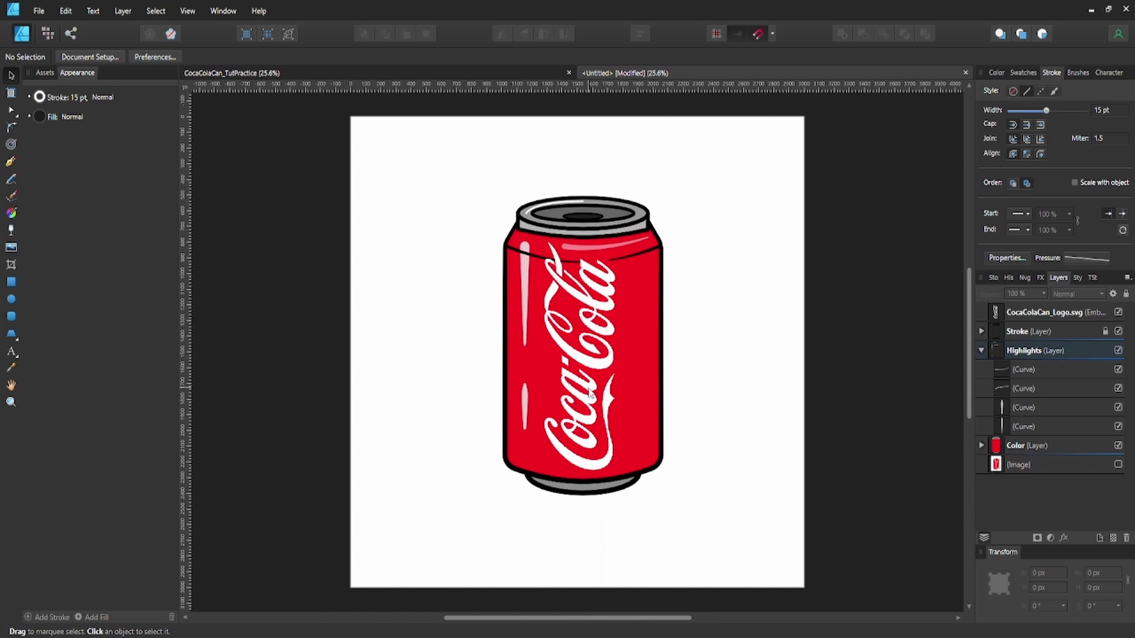
Collapse the Highlights layer and add a new layer named Shadows directly above it.
left_click(981, 350)
key("ctrl+shift+n")
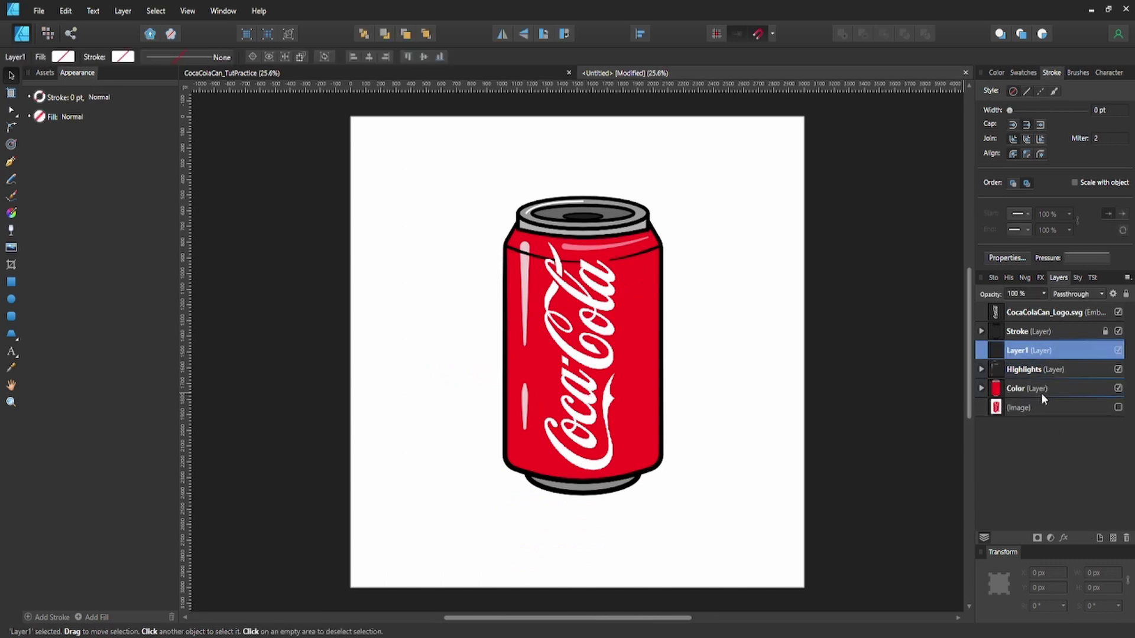
double_click(1031, 351)
type("Shadows")
key("Return")
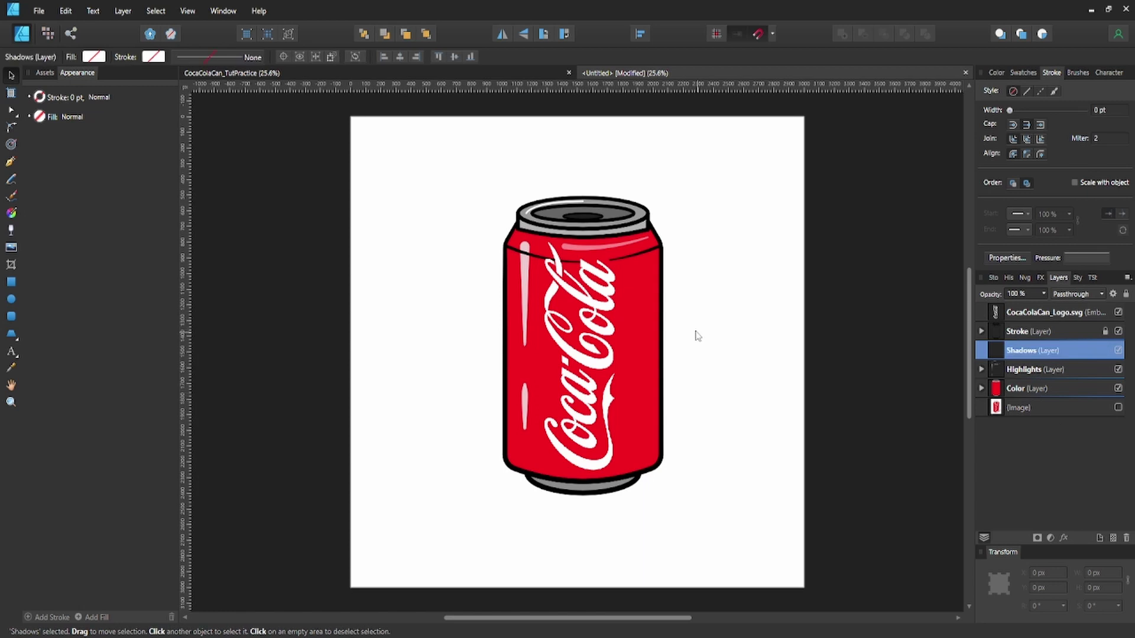
Draw a closed Pen tool outline in the Shadows layer around the right half of the can's red body.
key("p")
scroll(629, 266, "up", 2)
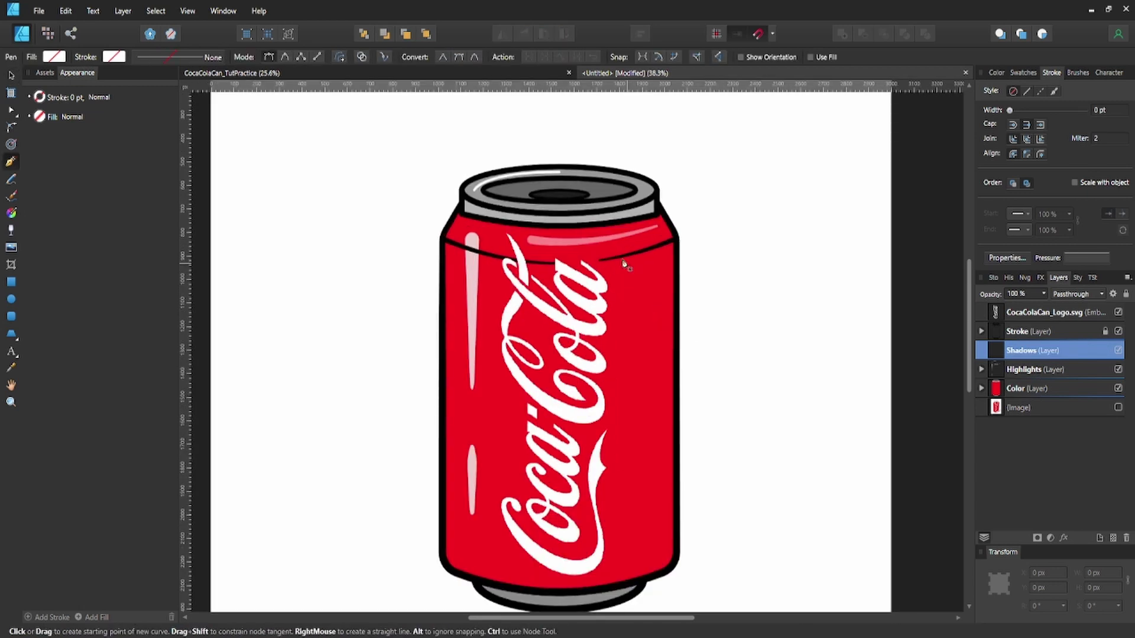
scroll(564, 228, "up", 1)
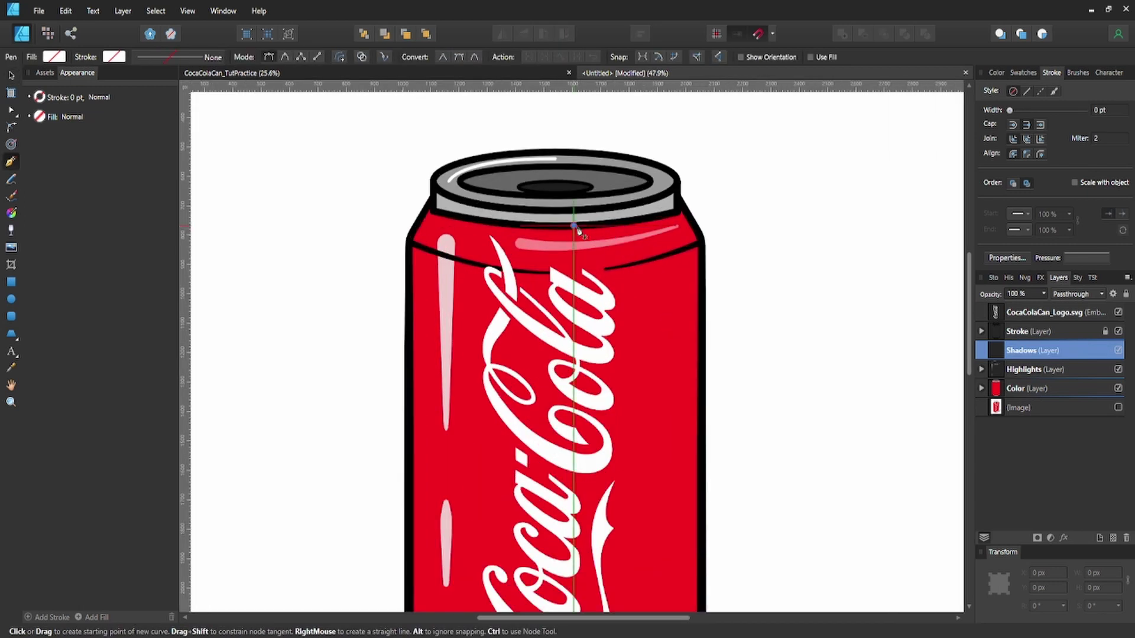
left_click(574, 226)
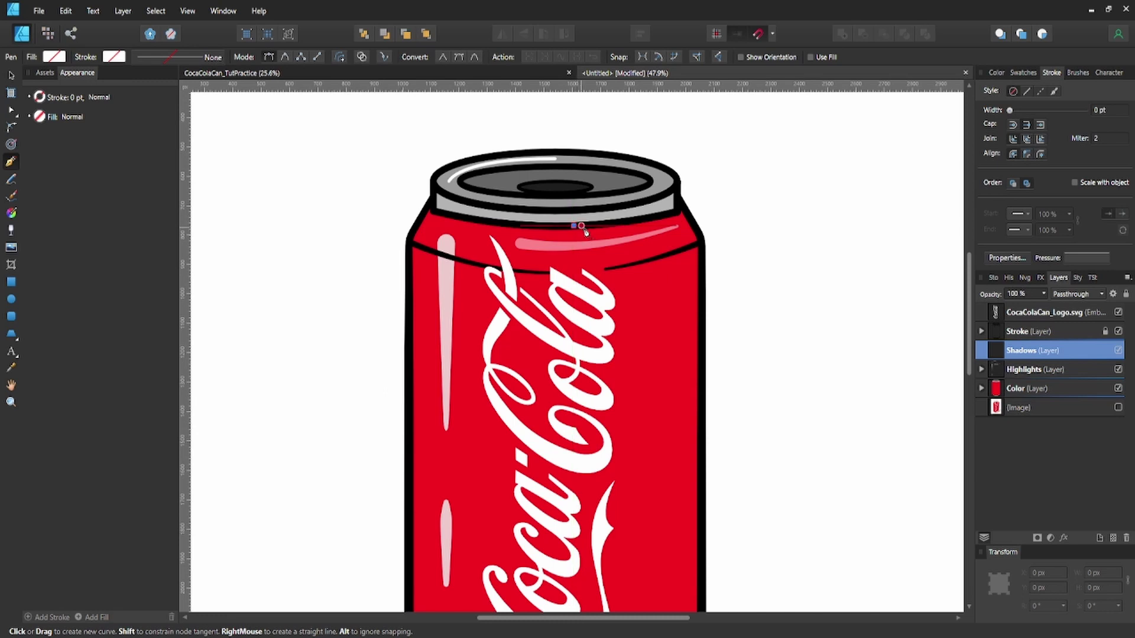
left_click(677, 204)
left_click(676, 196)
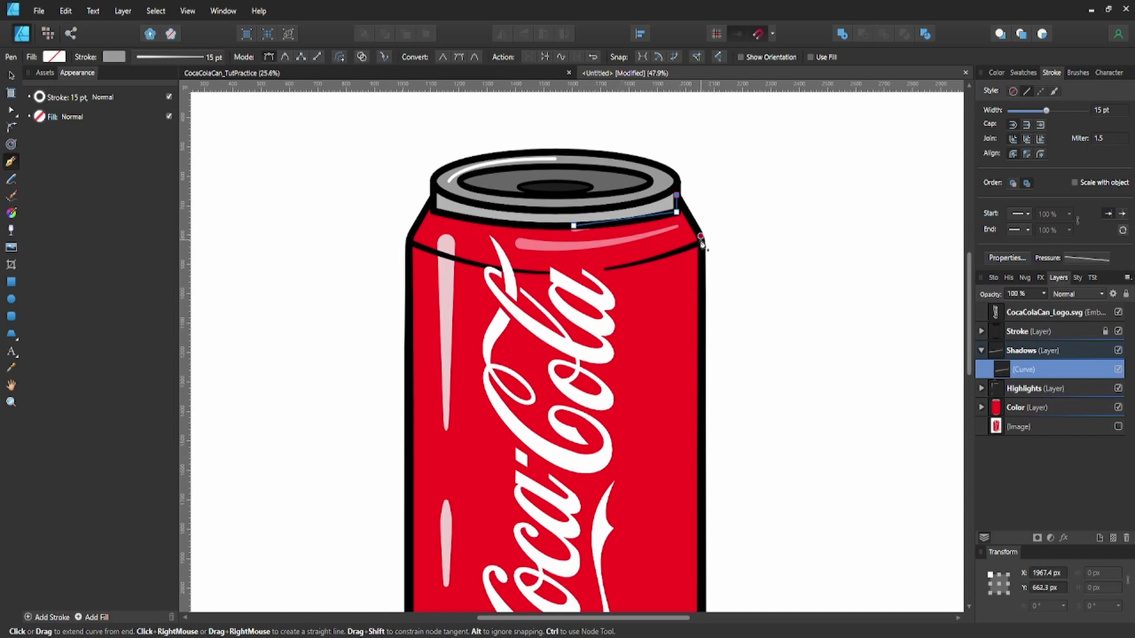
scroll(701, 275, "down", 3)
left_click(700, 468)
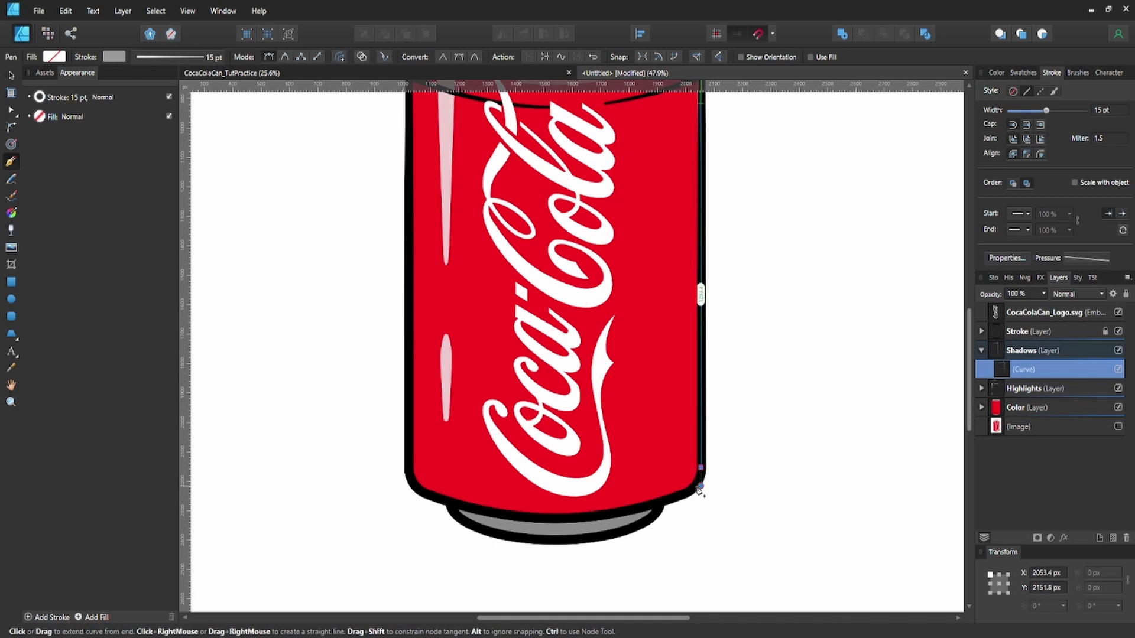
left_click(676, 495)
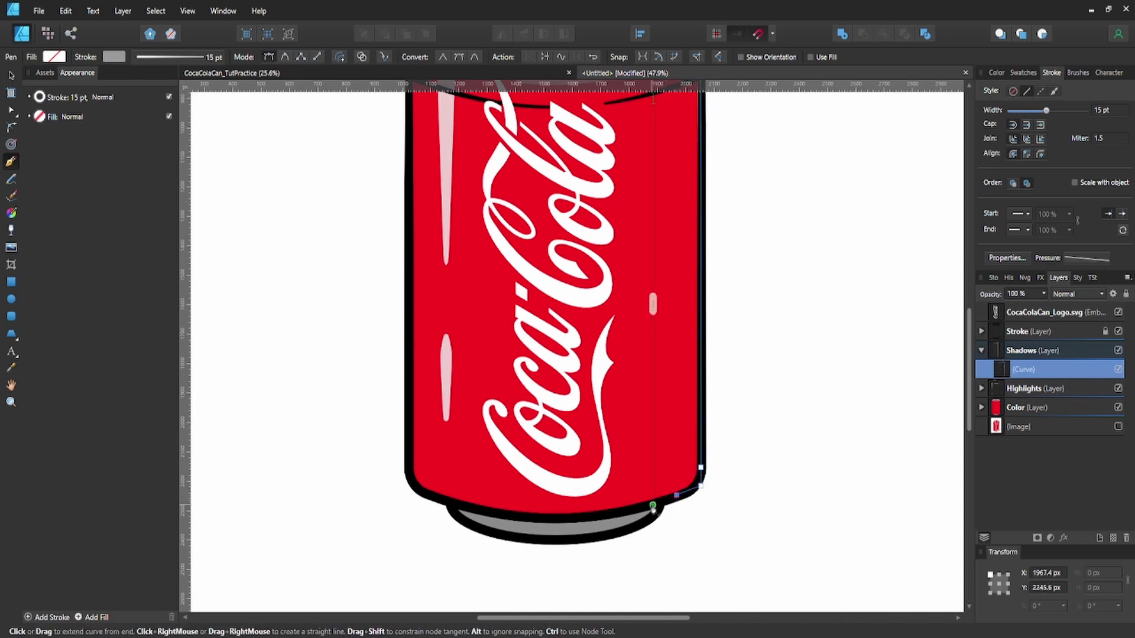
left_click(616, 514)
scroll(616, 515, "up", 3)
left_click(574, 154)
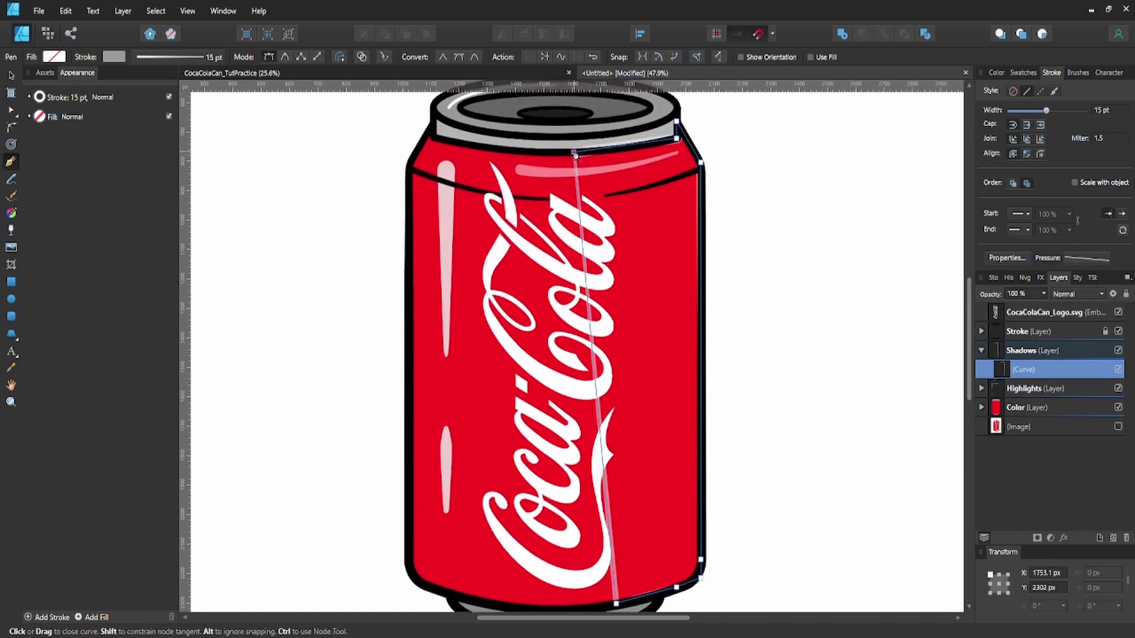
Remove the shadow shape's stroke and fill it with the recent red darkened to lightness 5.
left_click(114, 56)
left_click(201, 84)
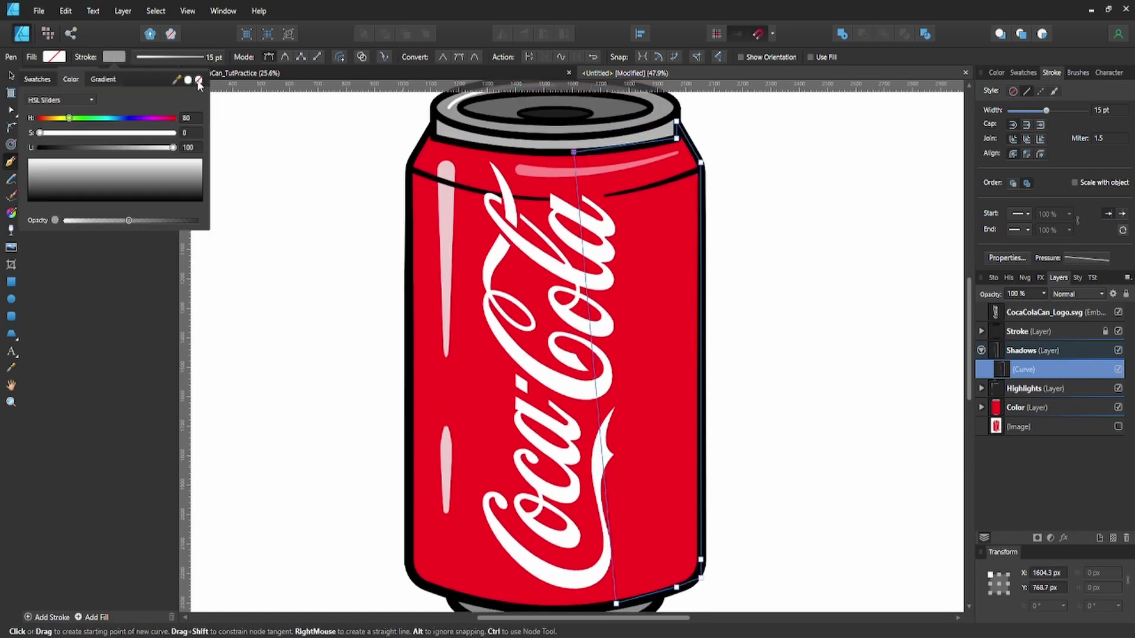
left_click(63, 59)
left_click(64, 100)
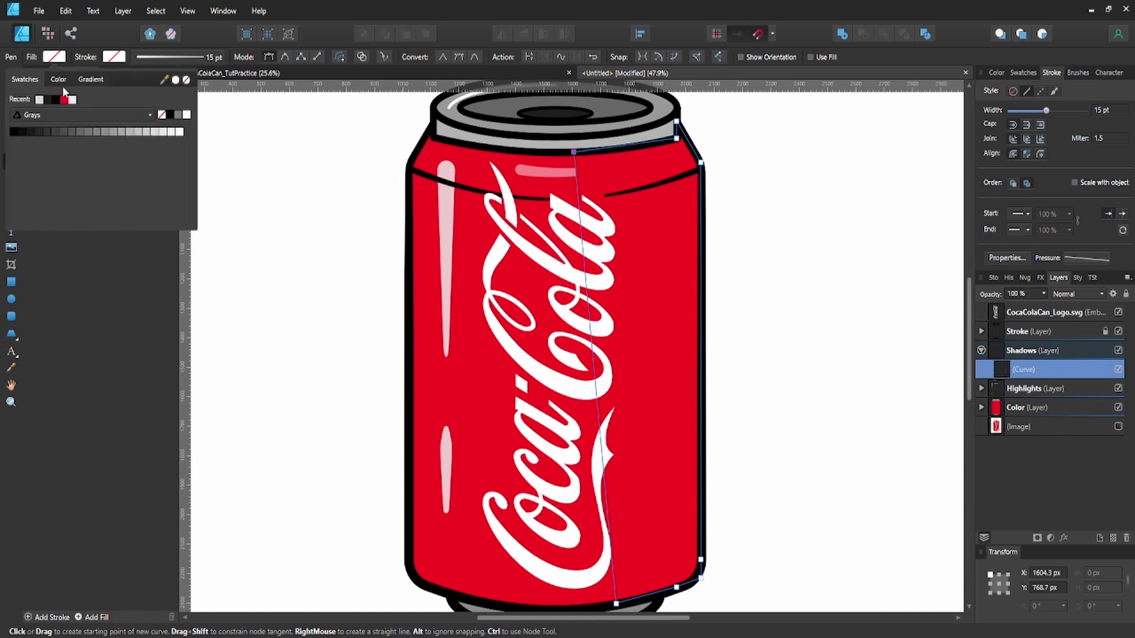
left_click(59, 80)
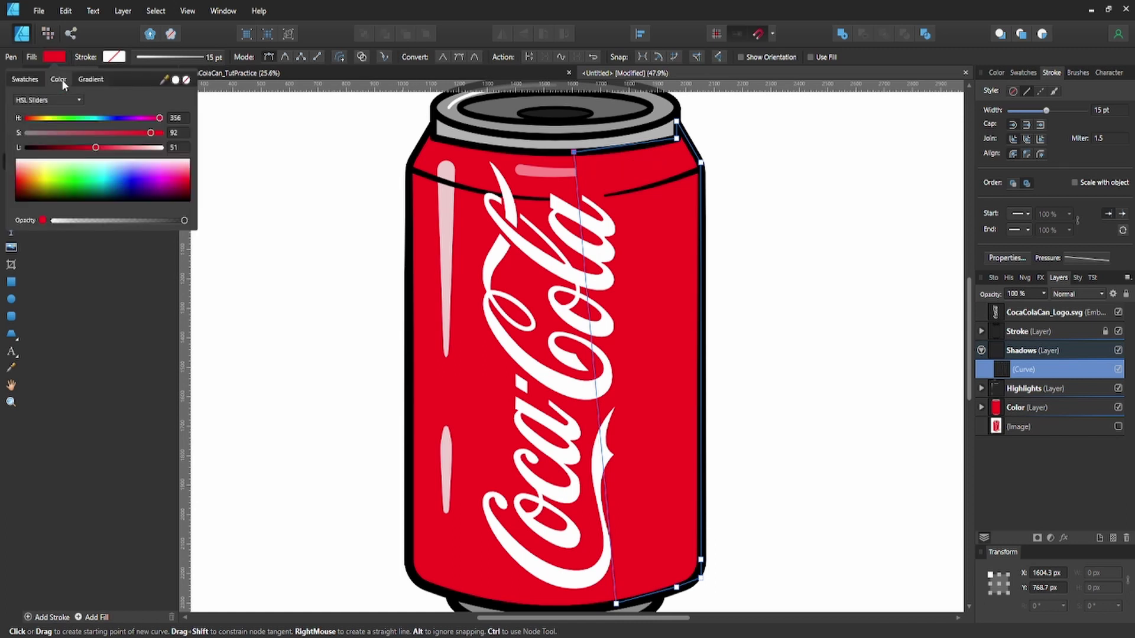
left_click(34, 150)
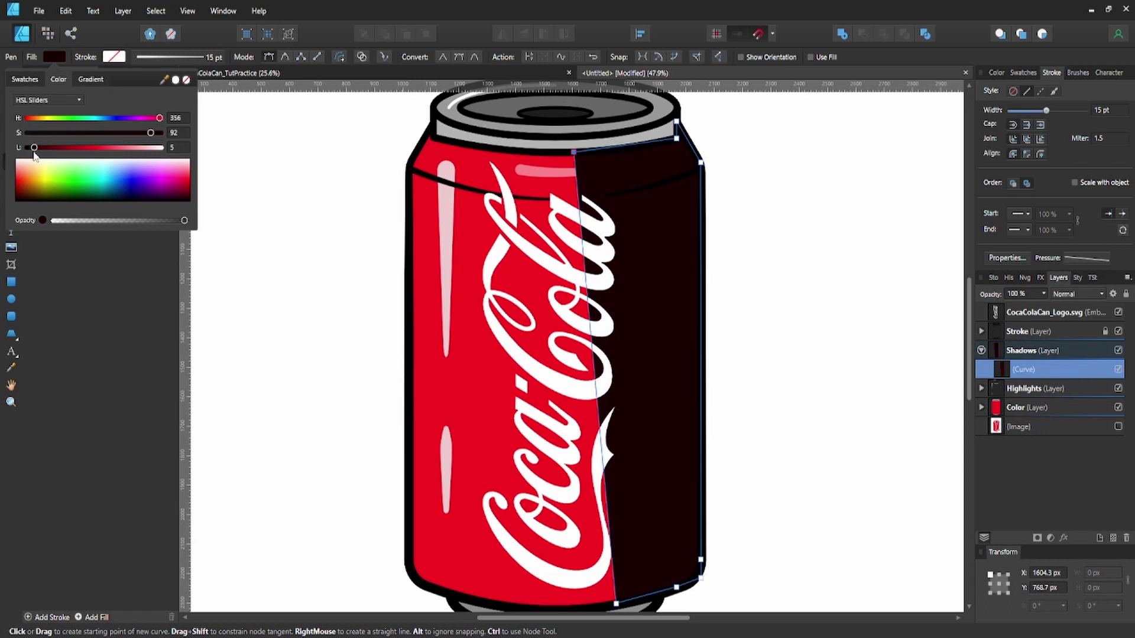
Bend the body shadow's inner edge outward into a smooth curve and adjust its lower-right corner node inside the can's black outline.
key("a")
left_click_drag(598, 363, 660, 354)
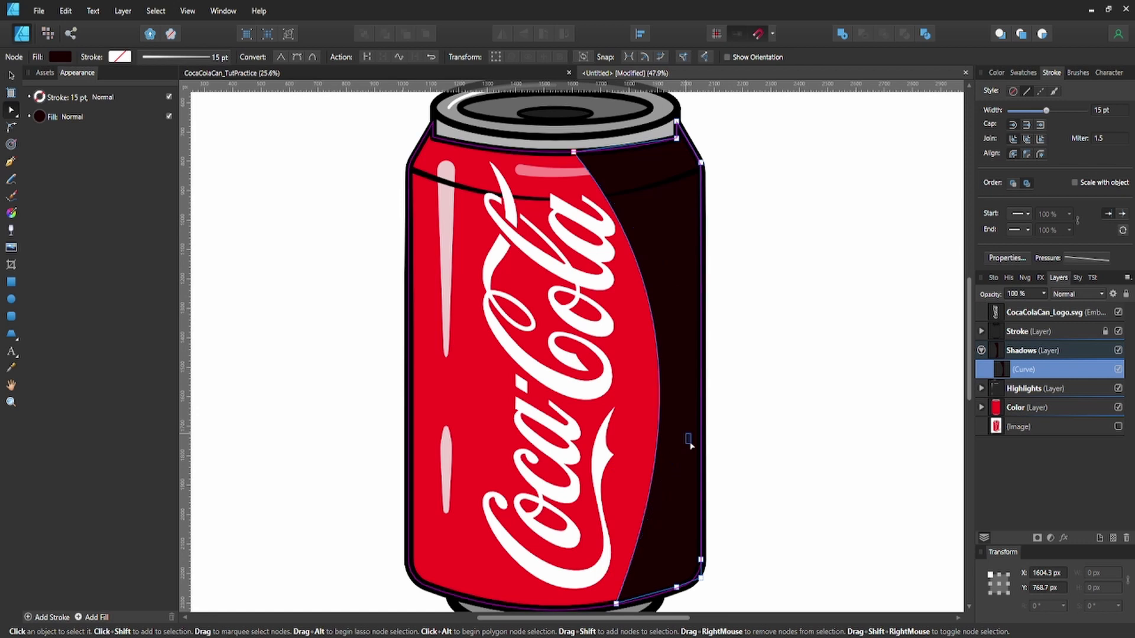
left_click_drag(649, 502, 658, 504)
scroll(658, 504, "up", 3)
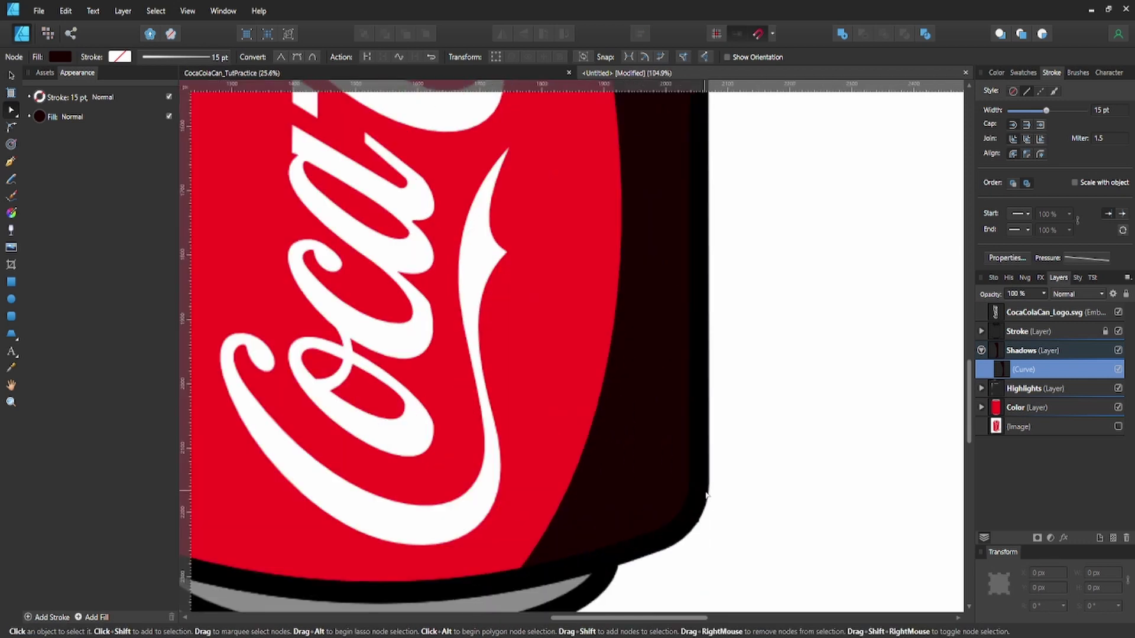
scroll(704, 532, "up", 2)
left_click(694, 514)
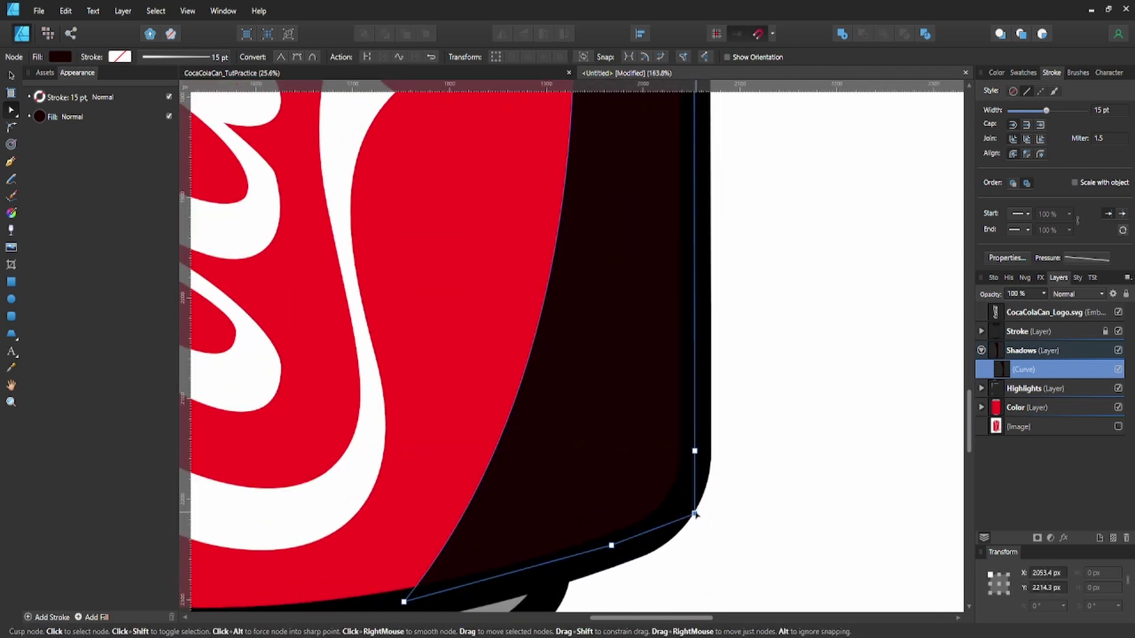
scroll(585, 293, "down", 5)
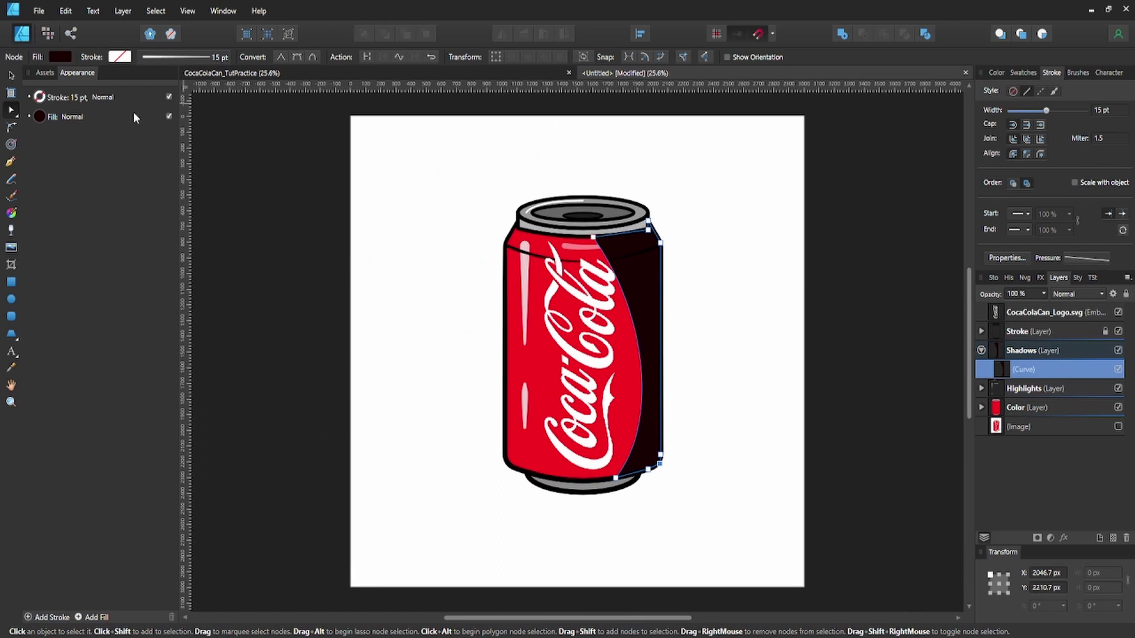
Reduce the body shadow's fill opacity to about 45 percent and deselect the shape.
left_click(59, 56)
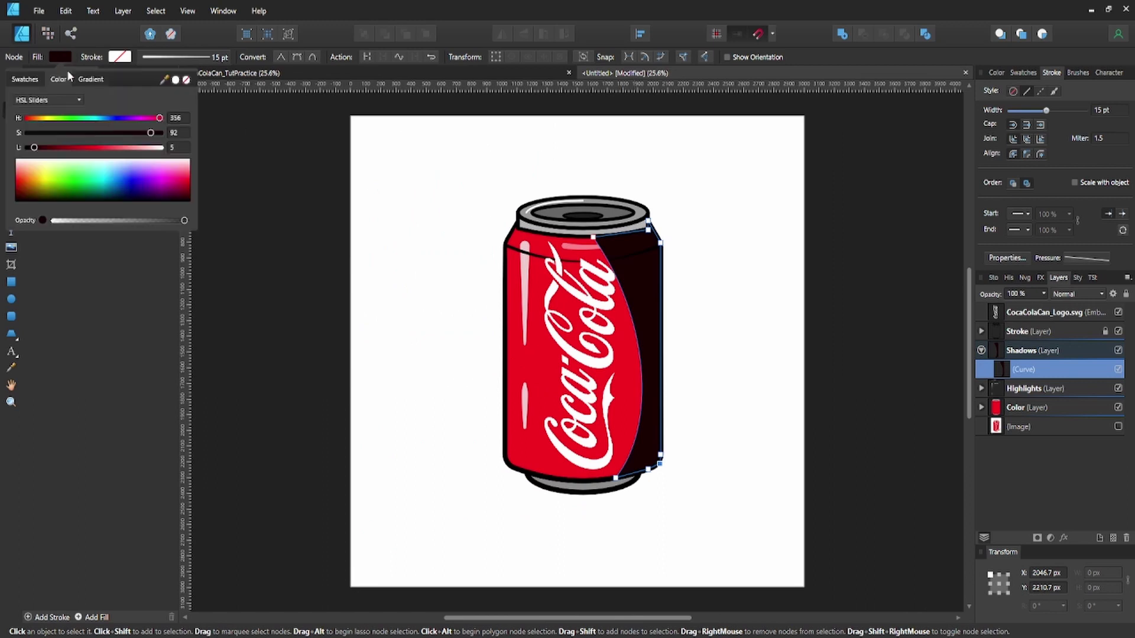
left_click(111, 220)
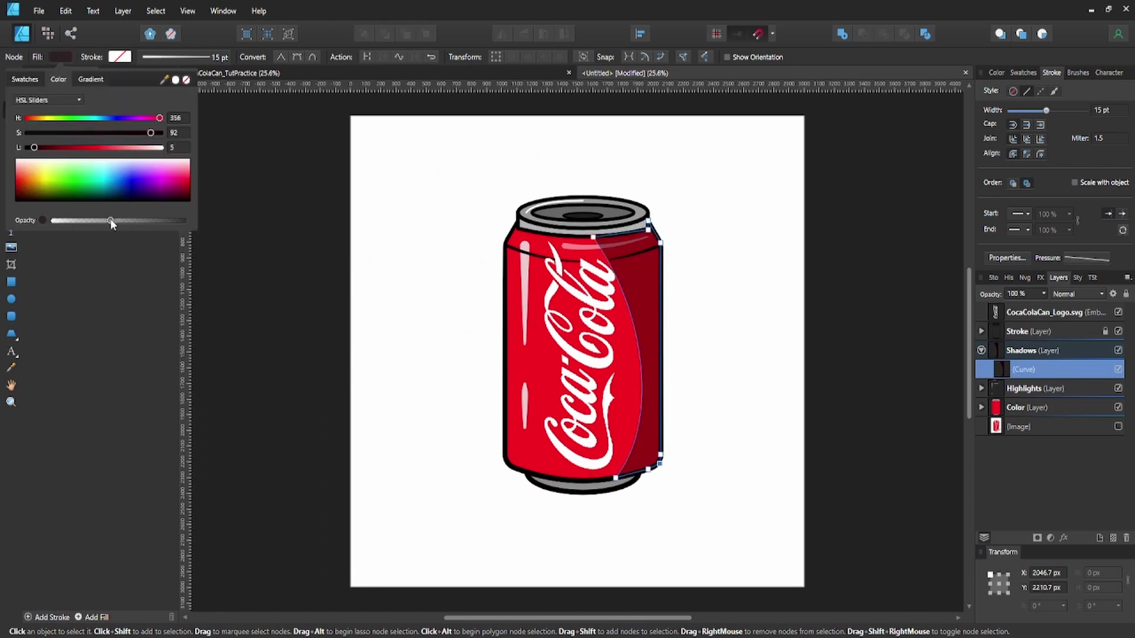
left_click(733, 337)
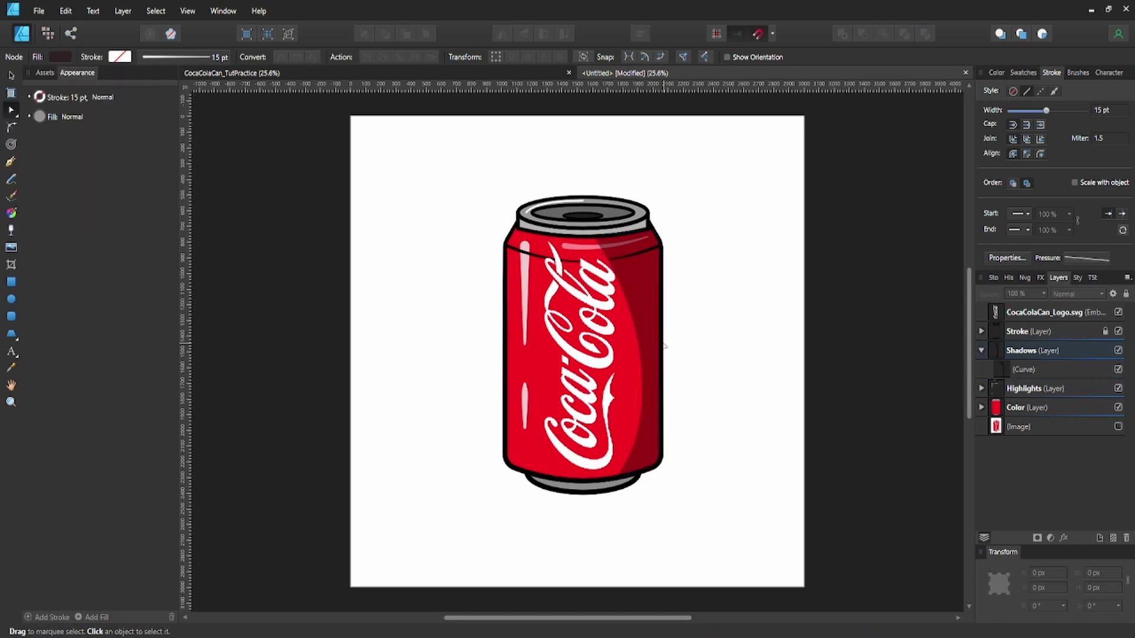
Draw a closed Pen tool outline in the Shadows layer around the right end of the can's gray bottom rim.
key("p")
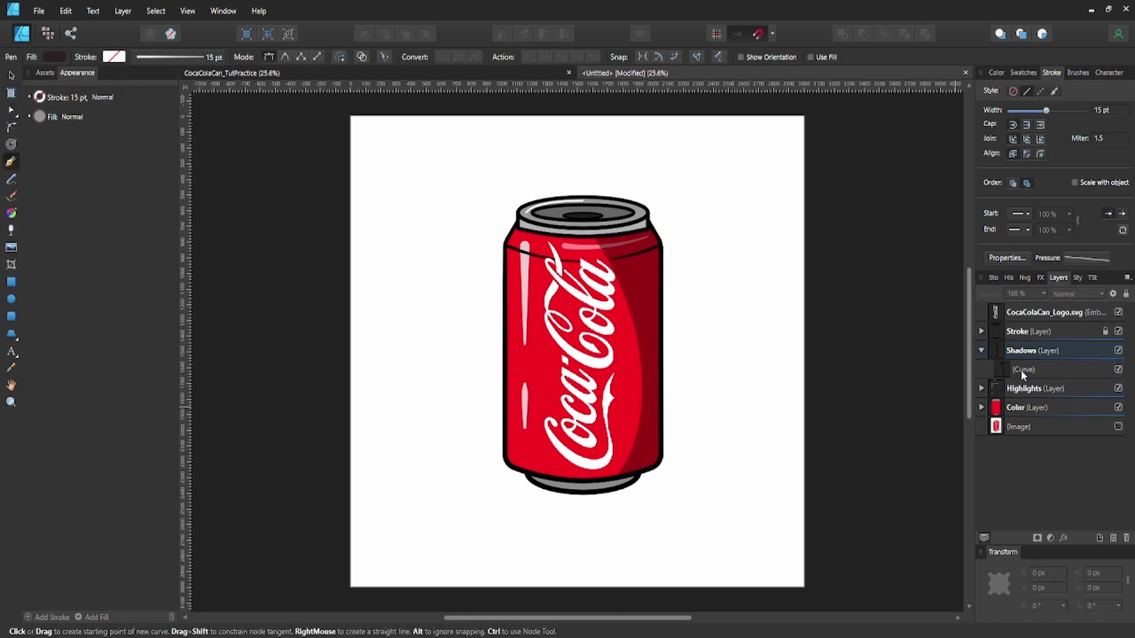
left_click(1021, 370)
scroll(610, 522, "up", 5)
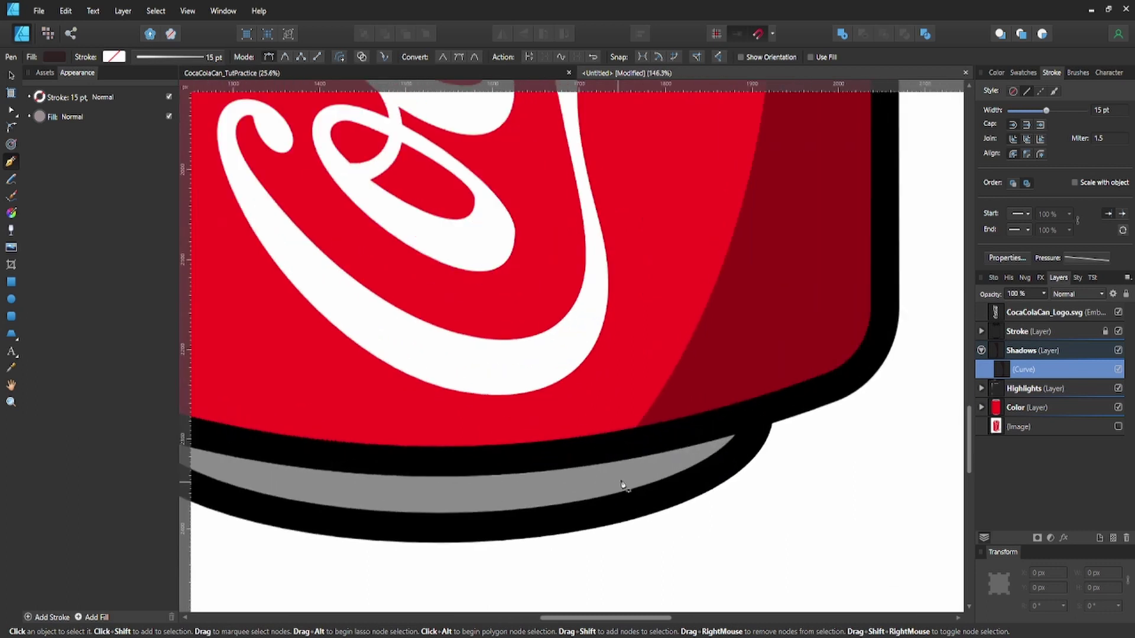
left_click(580, 514)
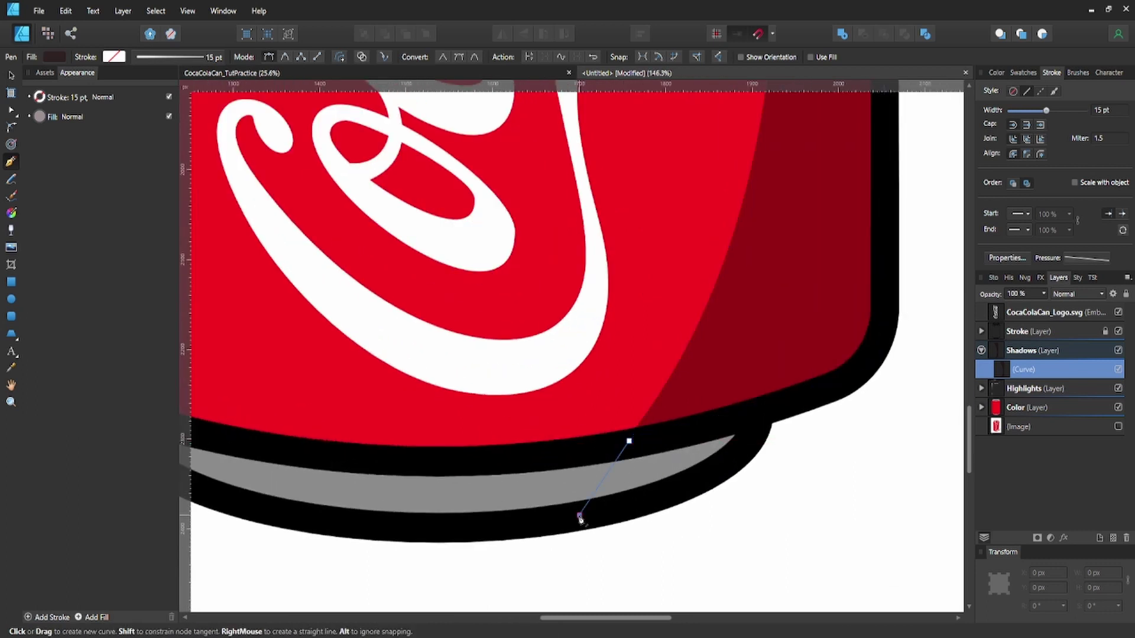
left_click(724, 471)
left_click(749, 441)
left_click(764, 418)
left_click(629, 441)
Fill the bottom rim shadow with the recent very dark red and bend its inner edge into a curve.
left_click(55, 56)
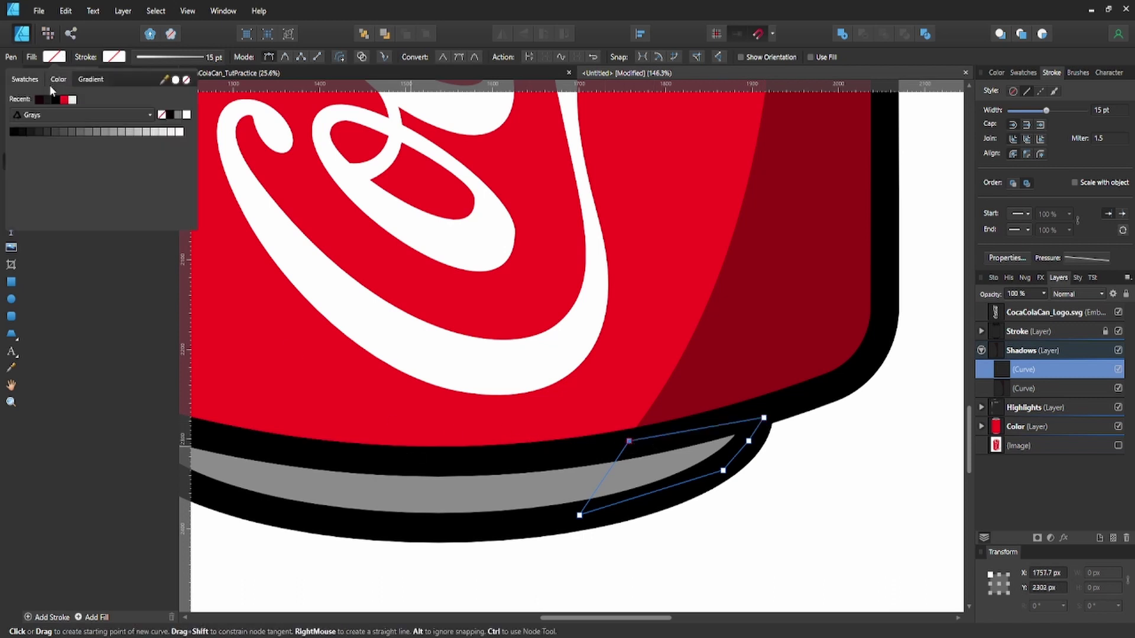
left_click(40, 99)
key("a")
left_click_drag(603, 480, 620, 477)
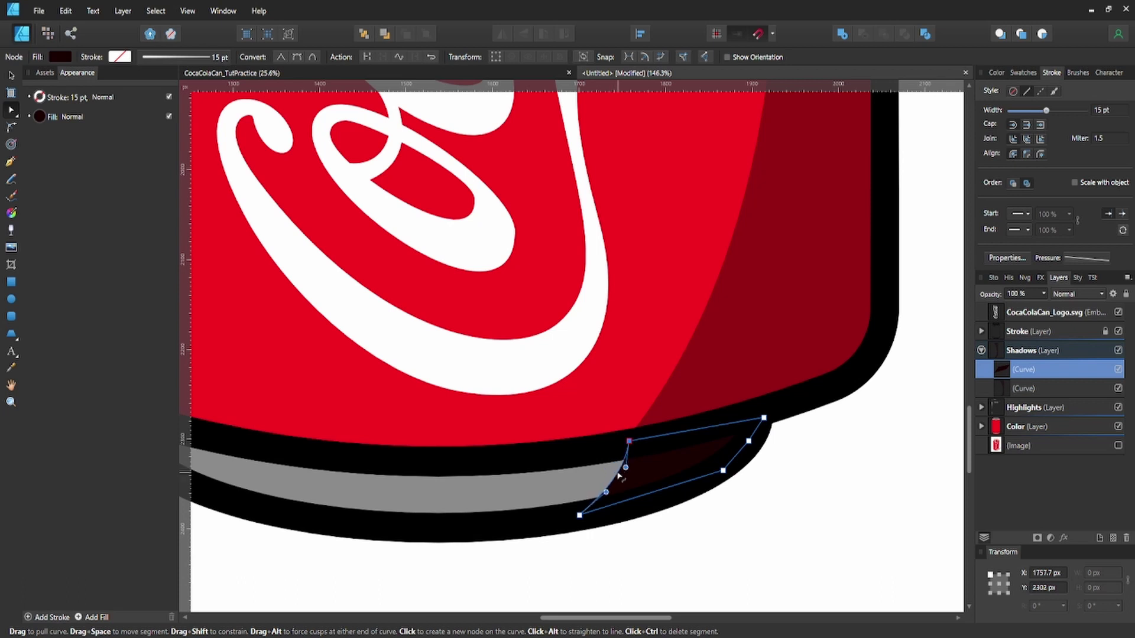
Reduce the bottom rim shadow's fill opacity to slightly over half and deselect the shape.
left_click(59, 57)
left_click(117, 222)
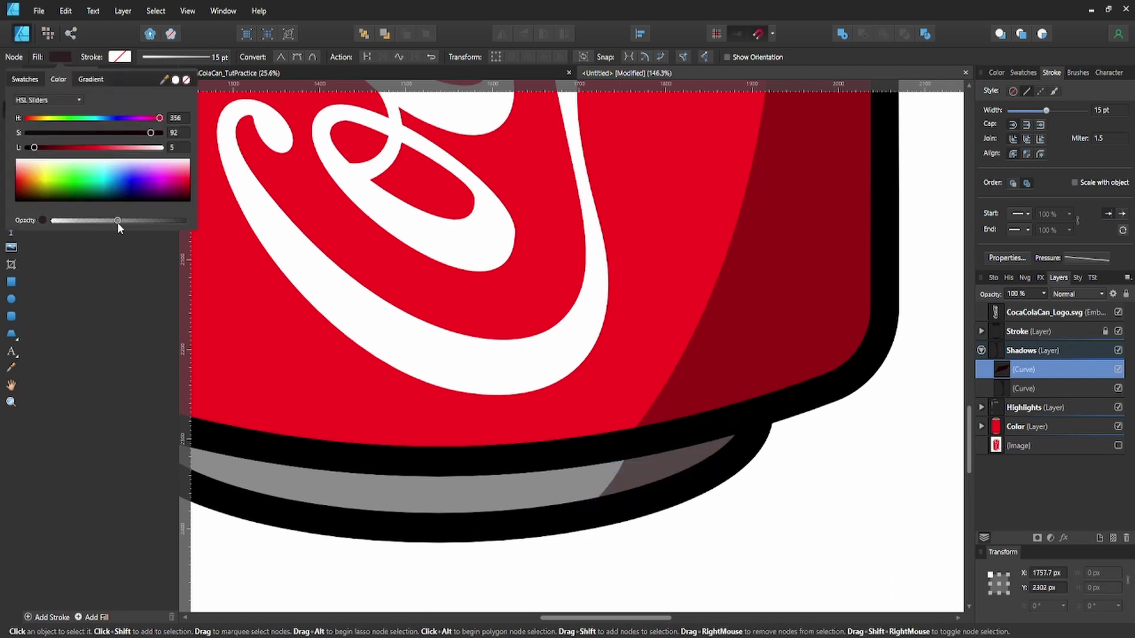
left_click(127, 222)
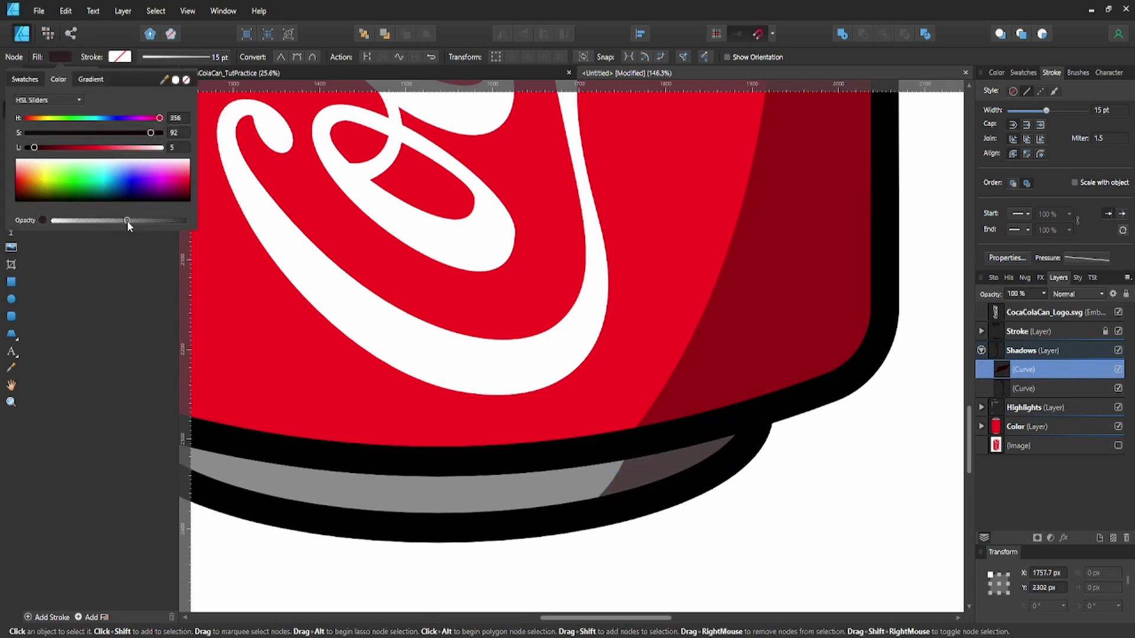
left_click(746, 592)
Draw a closed Pen tool outline in the Shadows layer around the right half of the can's gray lid and rim.
scroll(664, 410, "down", 5)
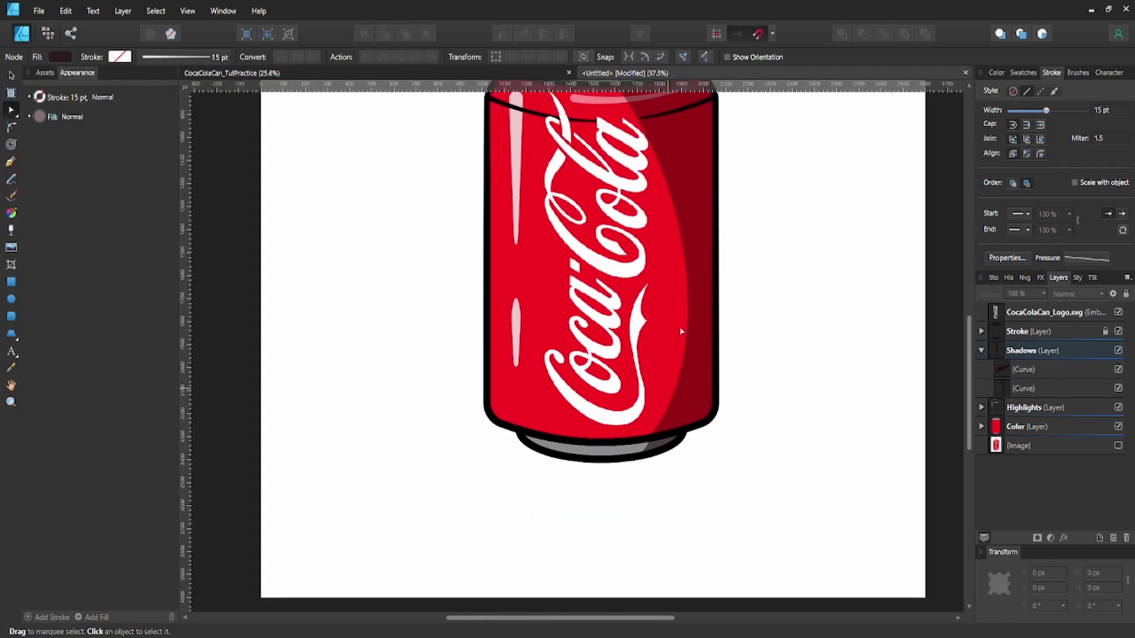
scroll(681, 334, "up", 3)
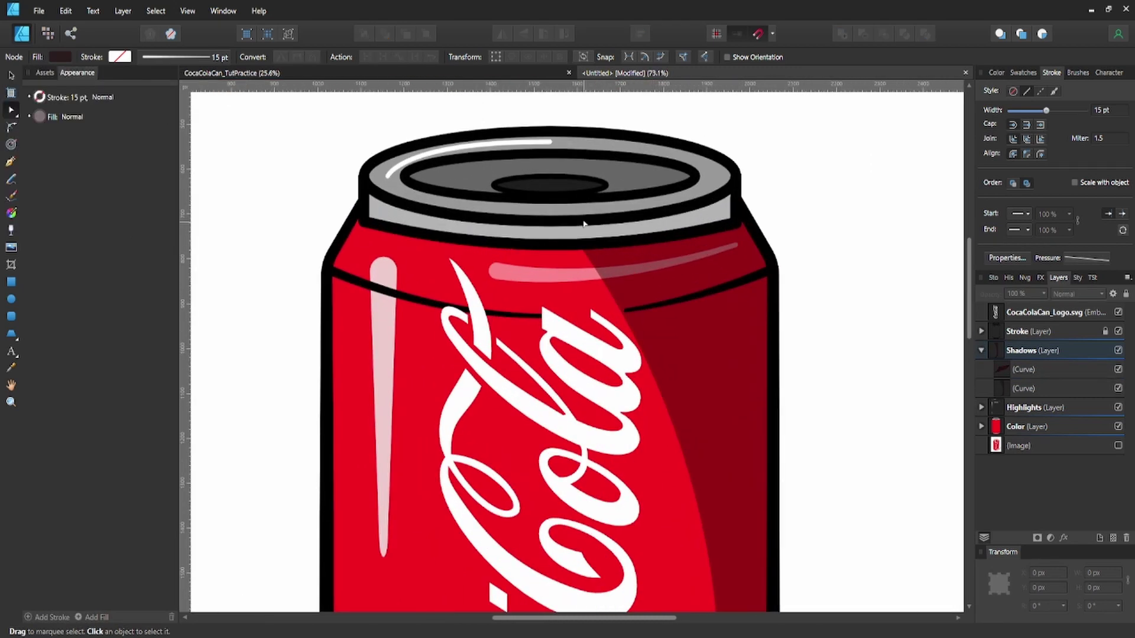
key("p")
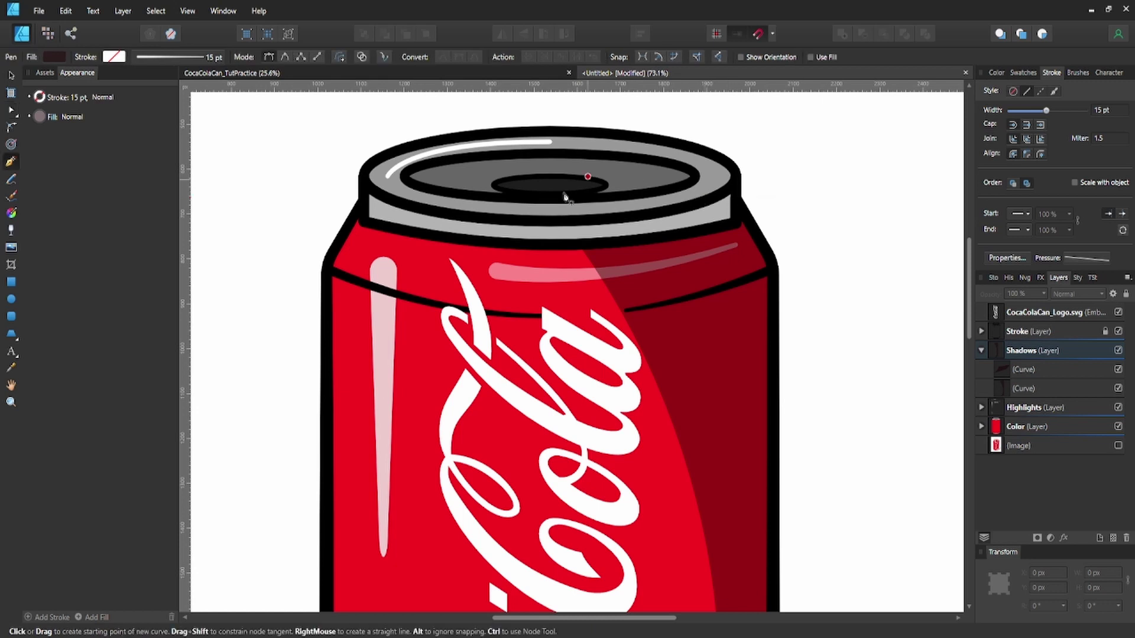
scroll(687, 180, "up", 2)
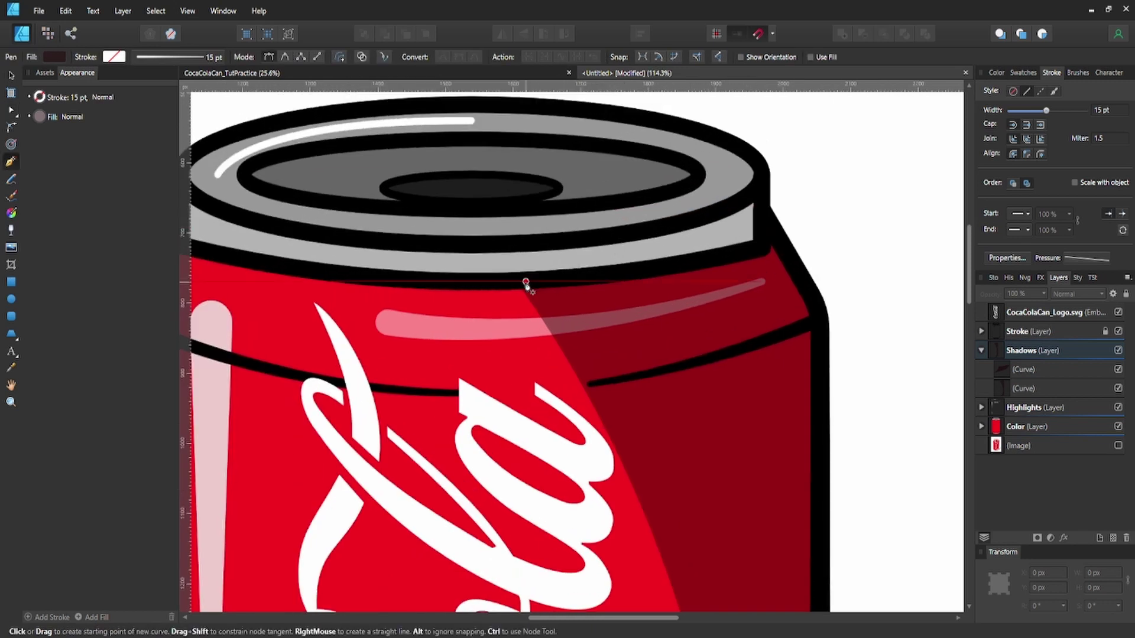
left_click(516, 282)
left_click(536, 105)
left_click(761, 164)
left_click(761, 243)
left_click(515, 281)
Bend the lid shadow's inner edge toward the right and fill the shape with the recent very dark red.
key("a")
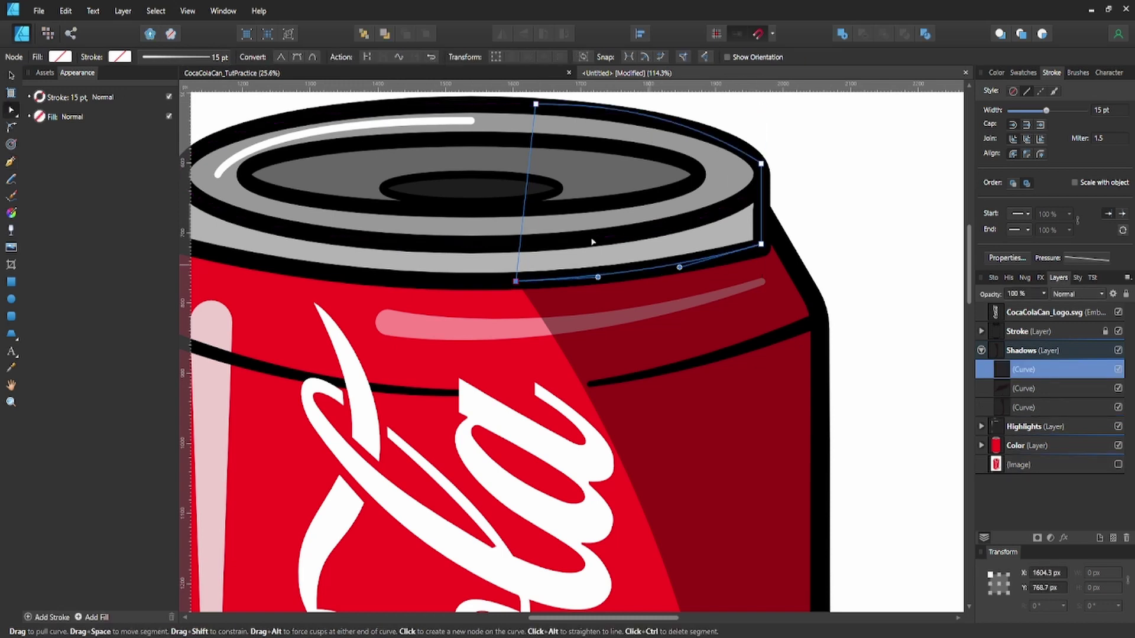
left_click_drag(524, 201, 552, 202)
left_click(59, 56)
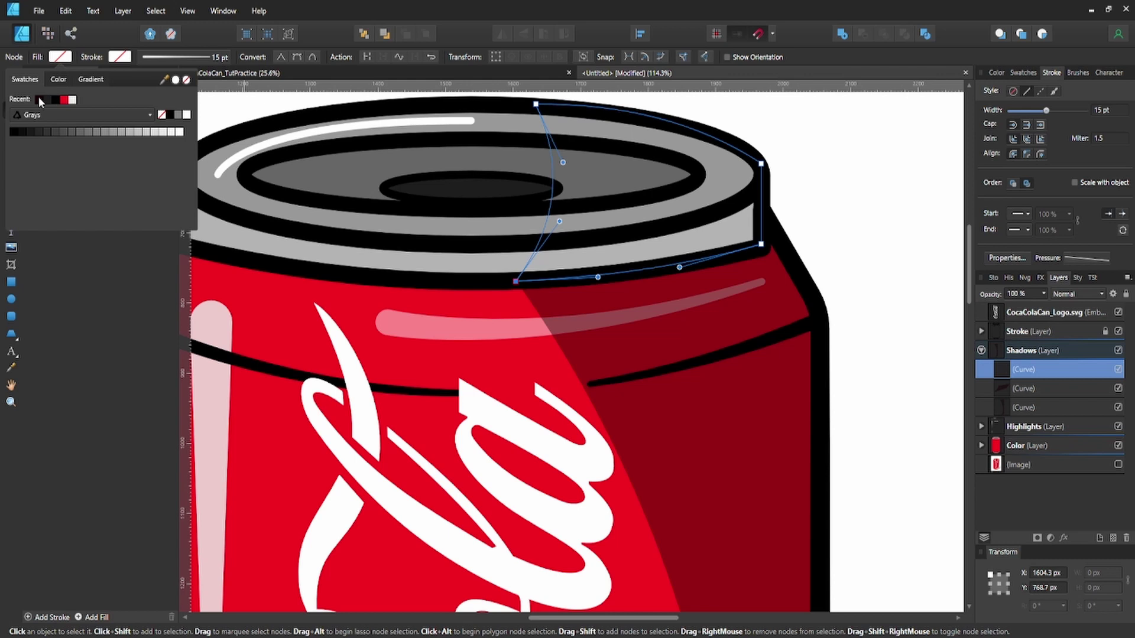
left_click(39, 99)
Reduce the lid shadow's fill opacity to about a quarter, deselect it and fit the artboard in view.
left_click(60, 80)
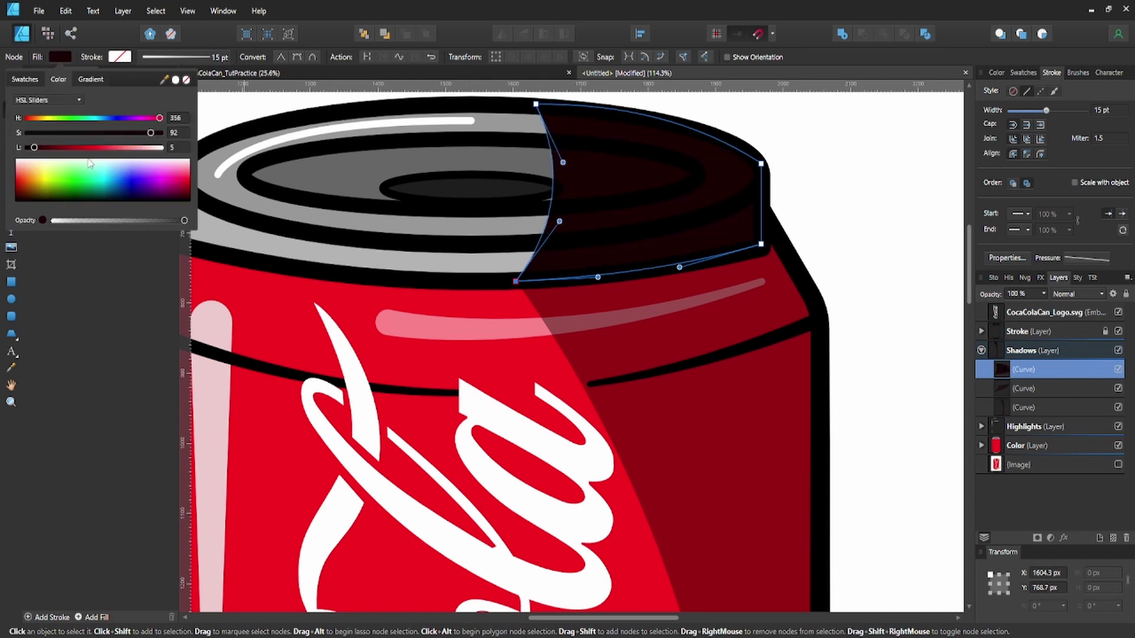
left_click(96, 220)
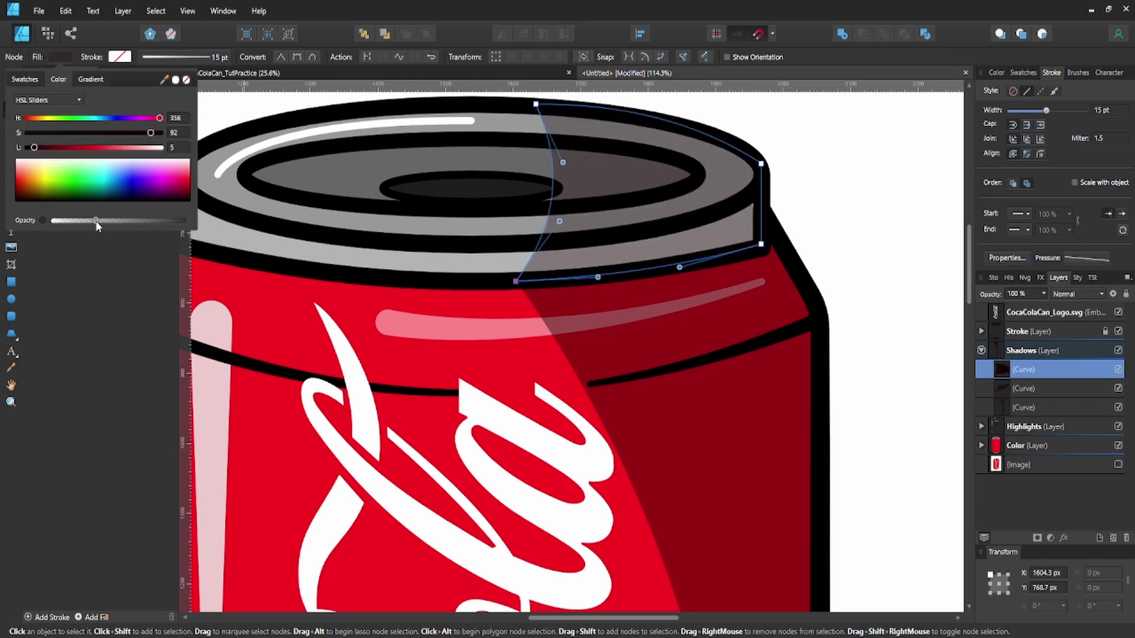
left_click(76, 221)
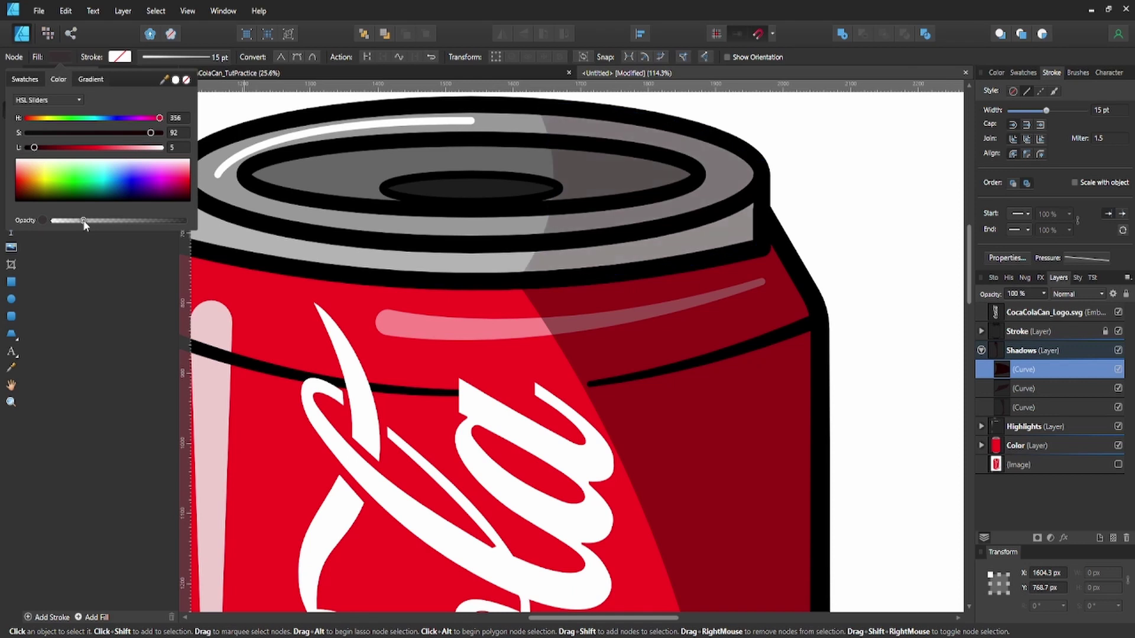
left_click(909, 259)
key("ctrl+0")
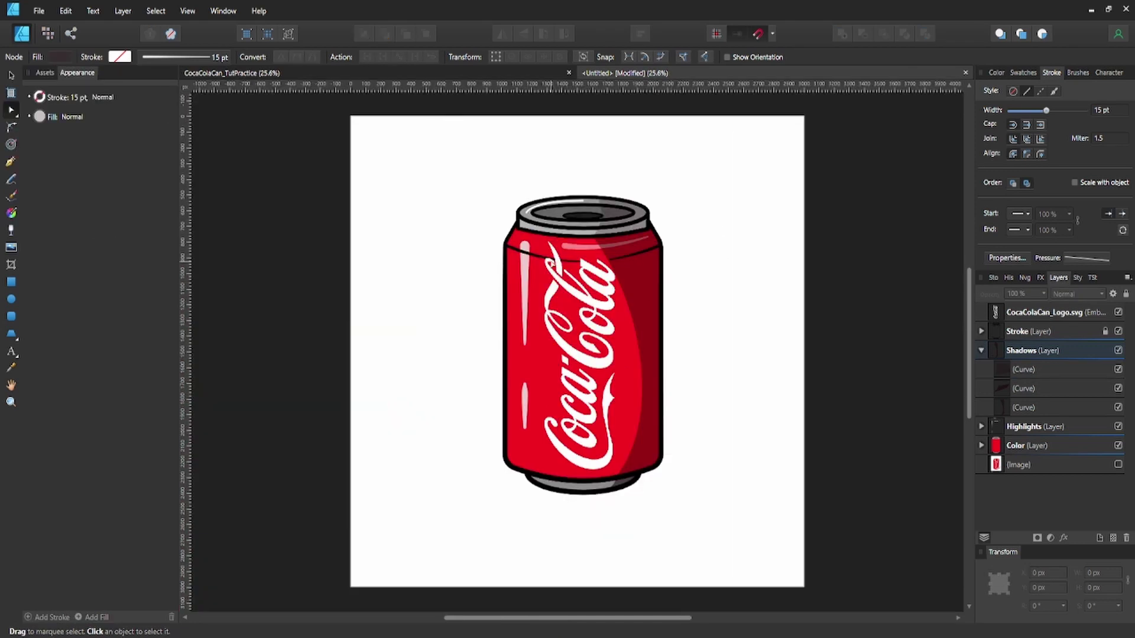
Draw an open Pen tool curve in the Shadows layer on the red body, just inside the lower part of the shadow's edge.
key("v")
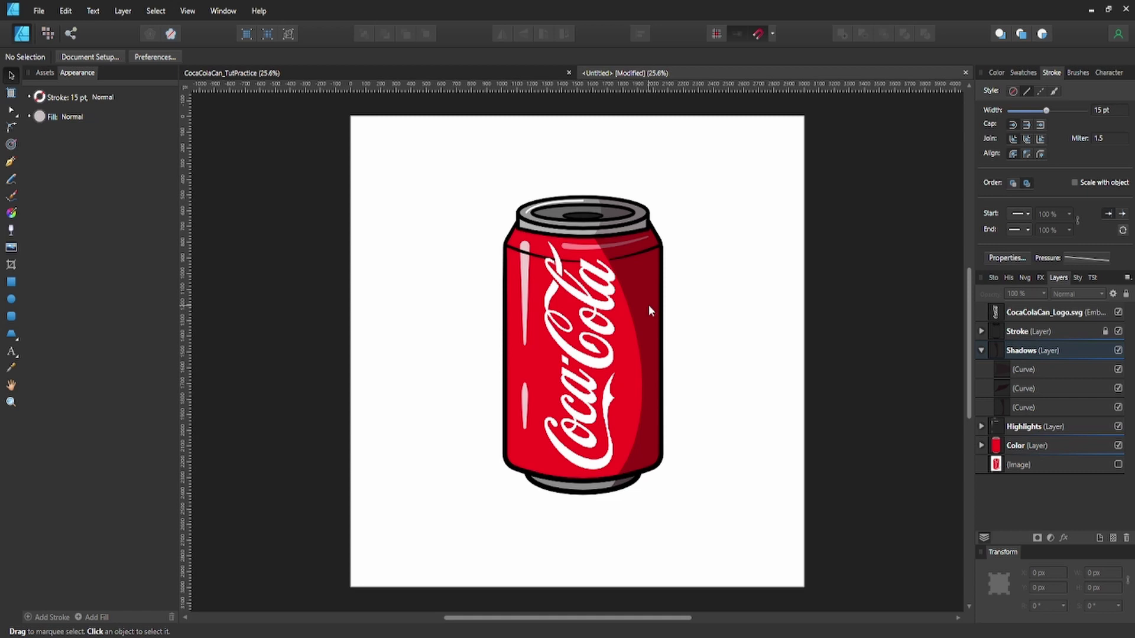
key("p")
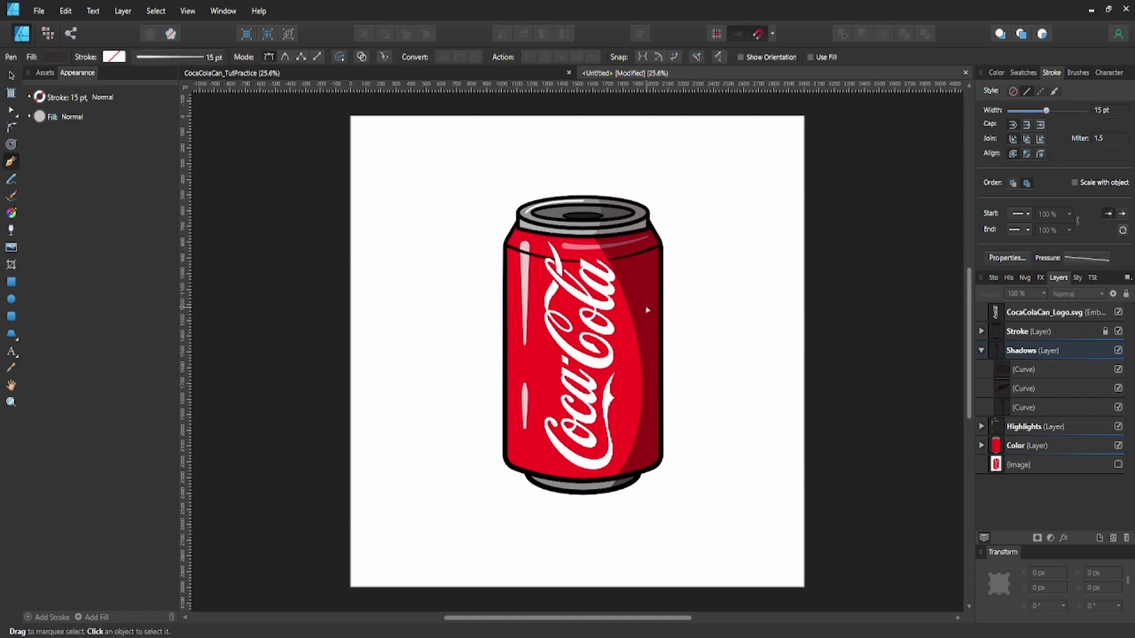
scroll(650, 307, "up", 1)
left_click(1001, 374)
scroll(615, 395, "up", 1)
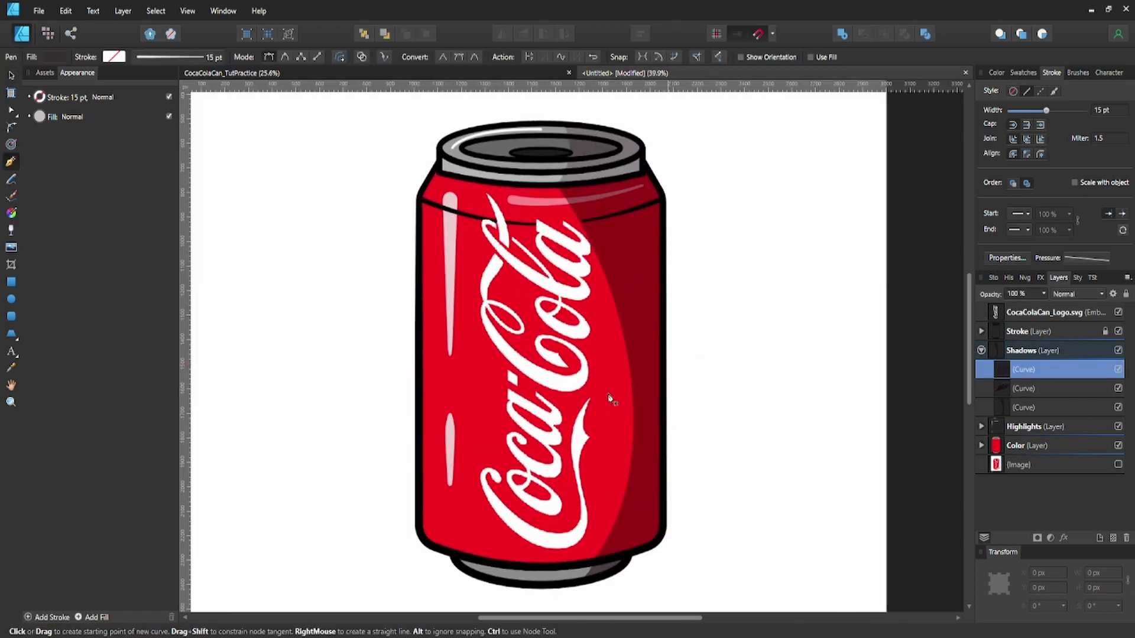
left_click_drag(609, 485, 591, 560)
left_click(588, 560)
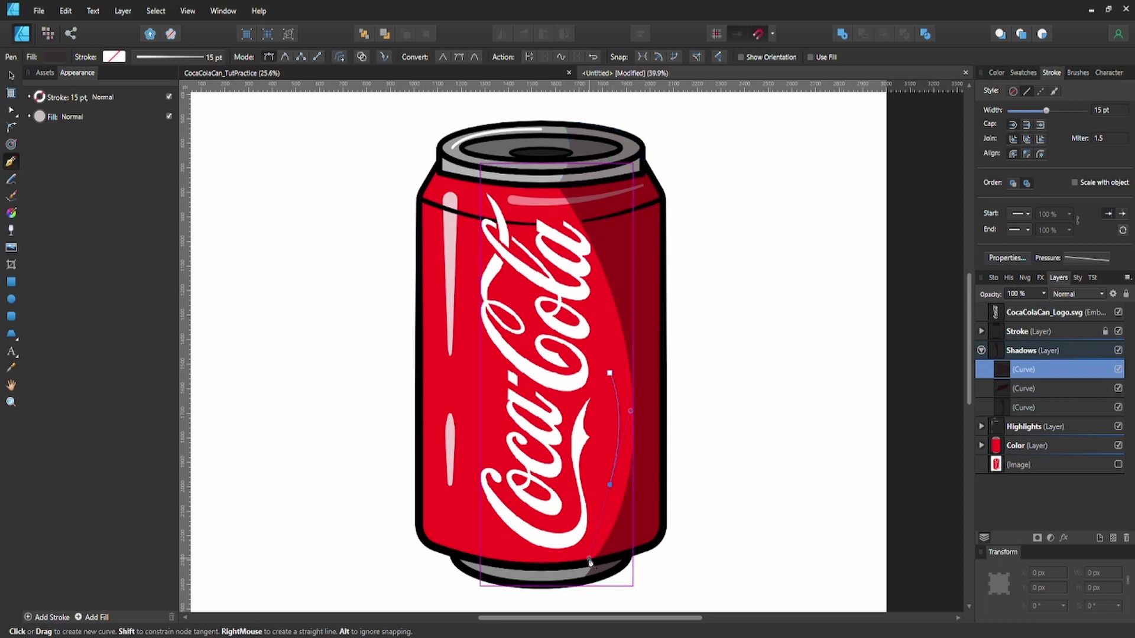
Give the new curve a stroke in the recent very dark red at about 20 percent opacity and deselect it.
left_click(120, 56)
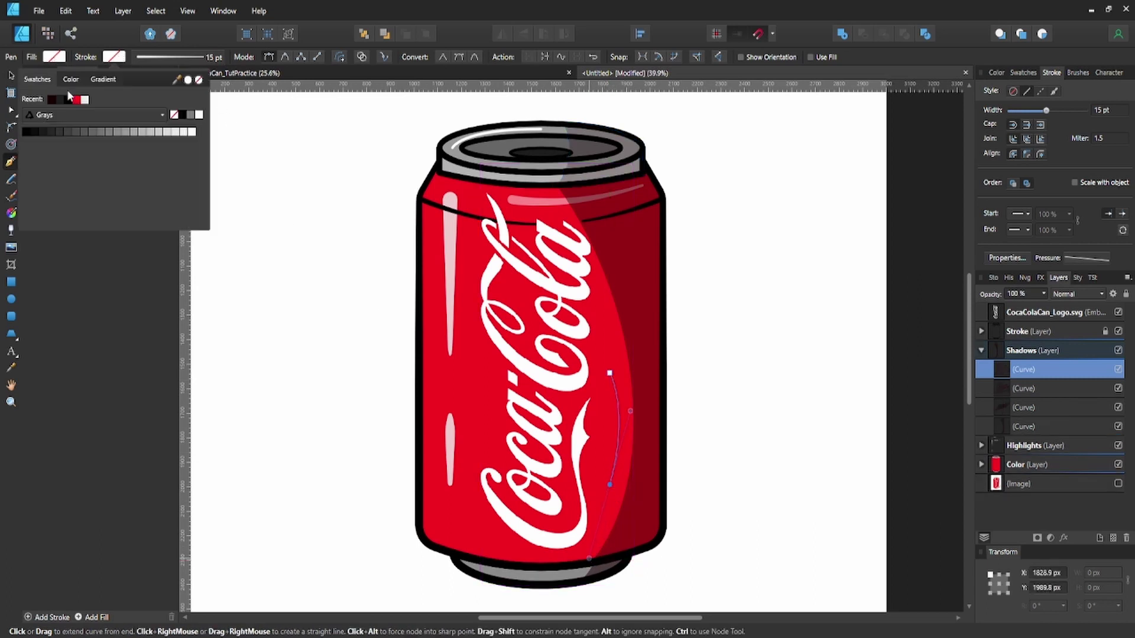
left_click(52, 99)
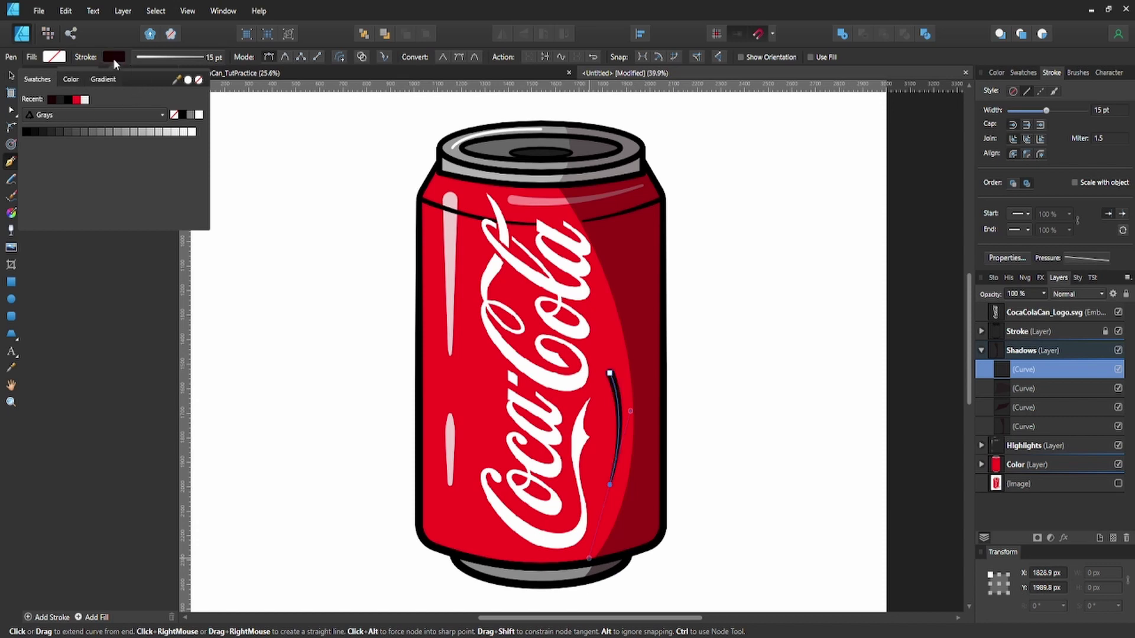
left_click(71, 78)
left_click_drag(124, 221, 93, 220)
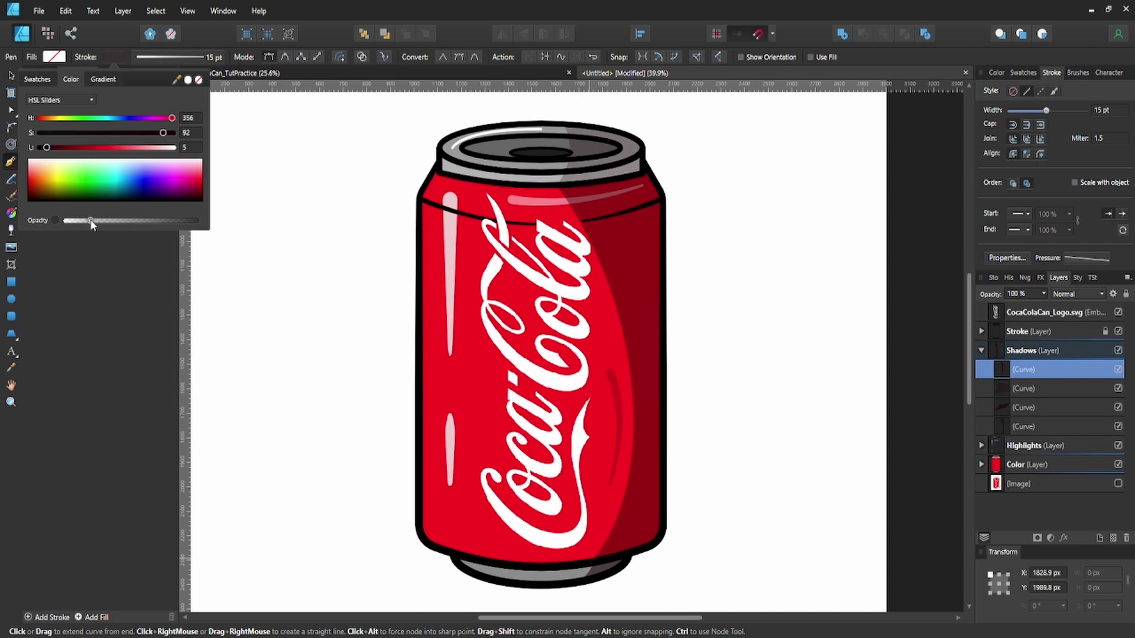
left_click(712, 376)
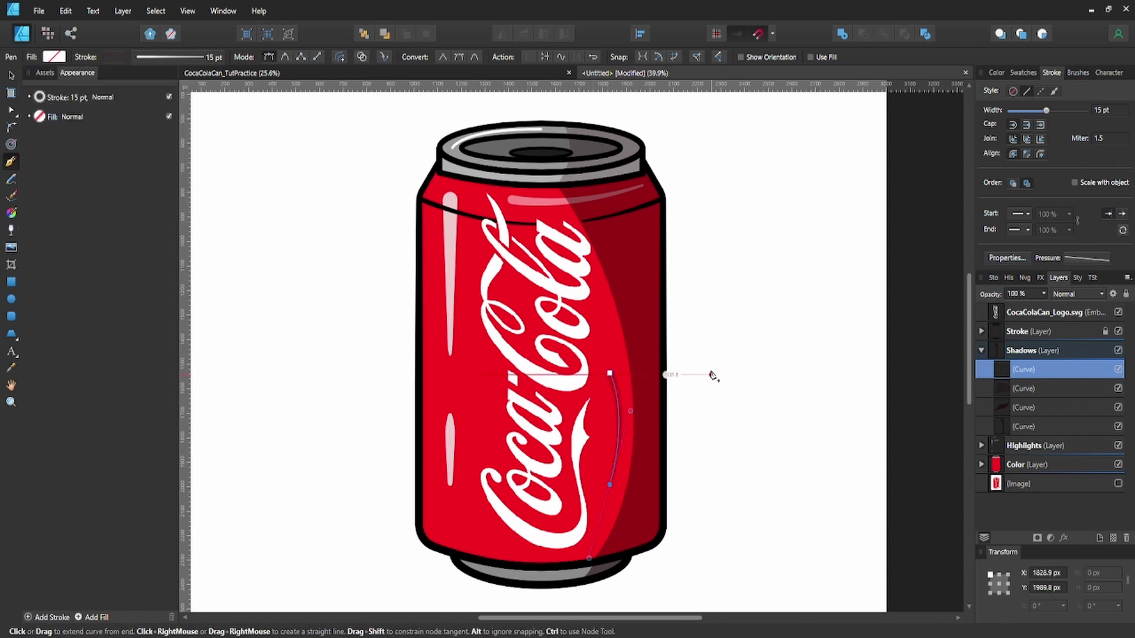
key("a")
key("v")
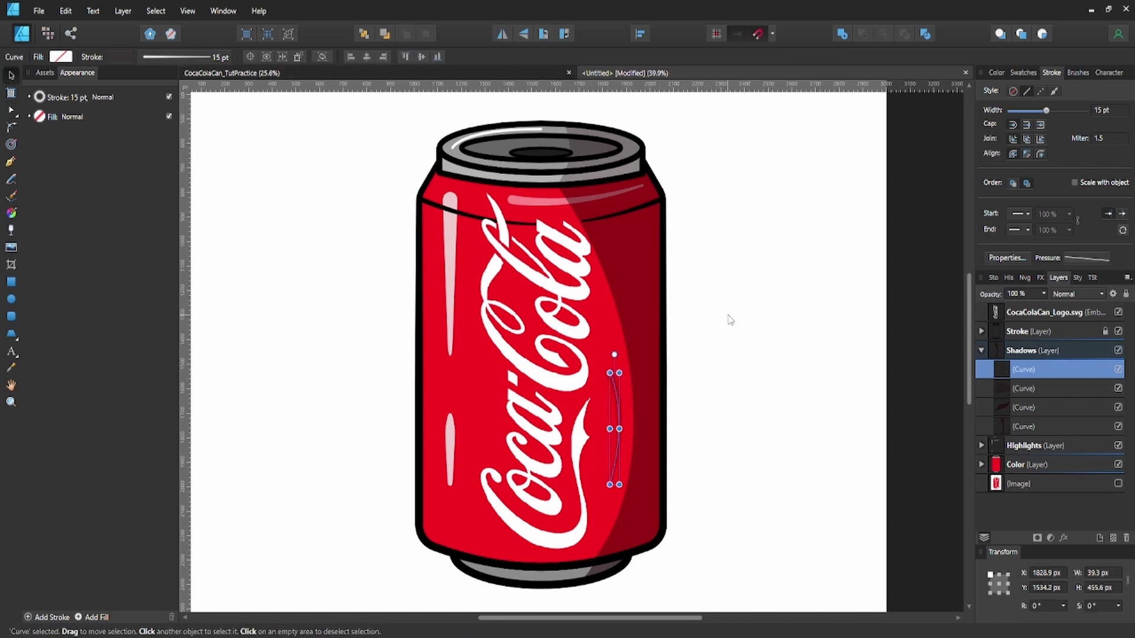
key("ctrl+d")
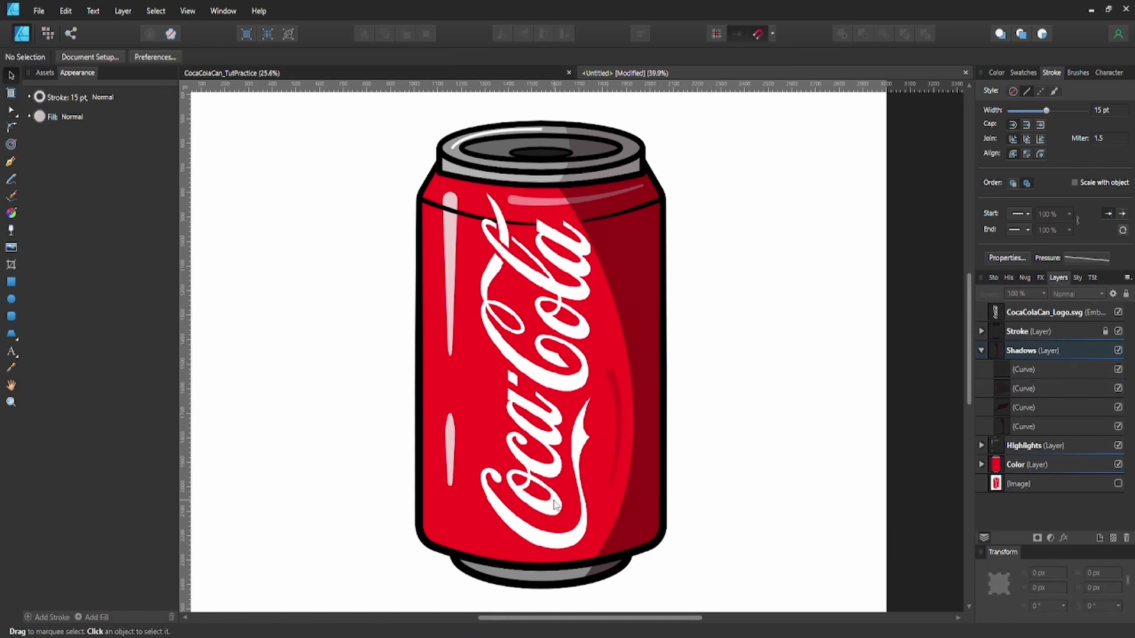
Draw an open Pen tool curve about 343 px wide and 101 px high along the red body's lower-left edge, then deselect it.
key("p")
left_click(438, 524)
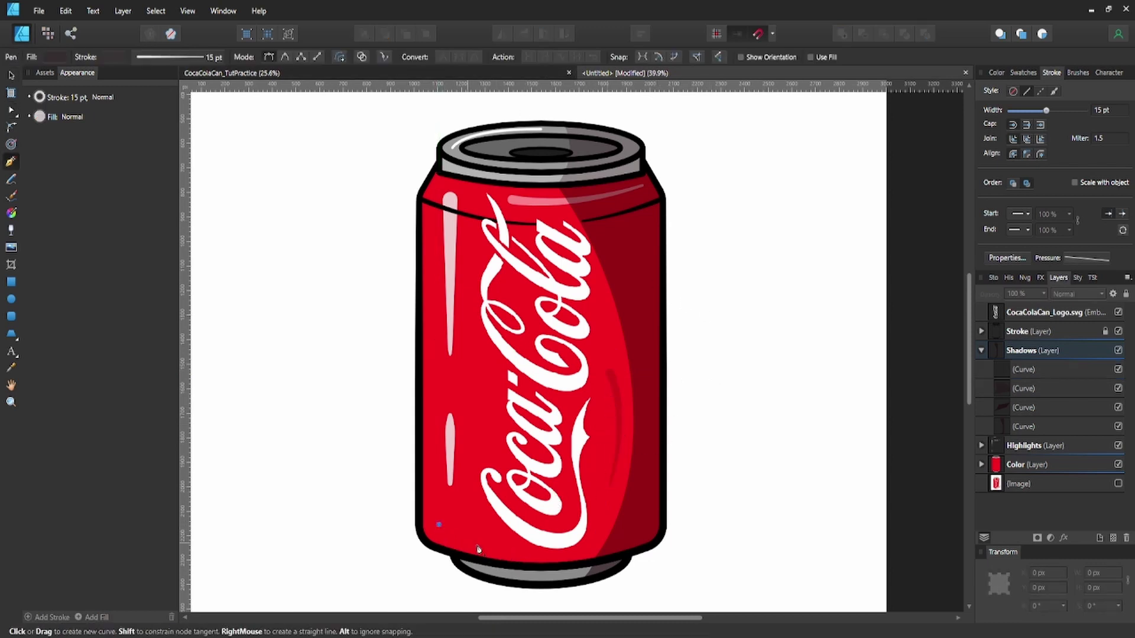
left_click_drag(520, 549, 578, 550)
key("v")
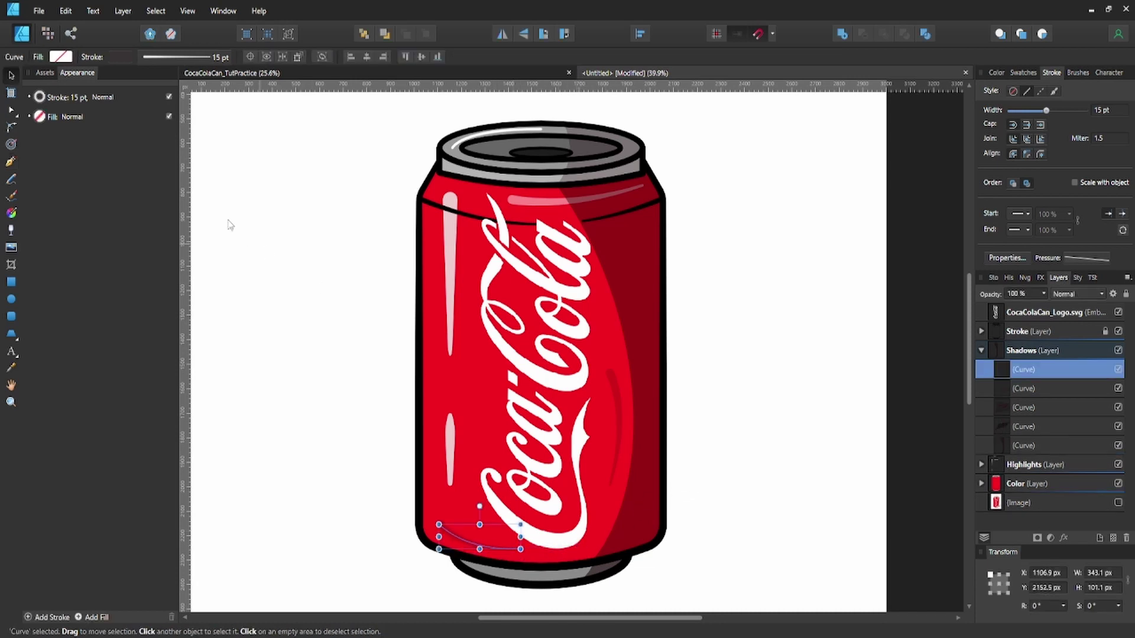
left_click(771, 420)
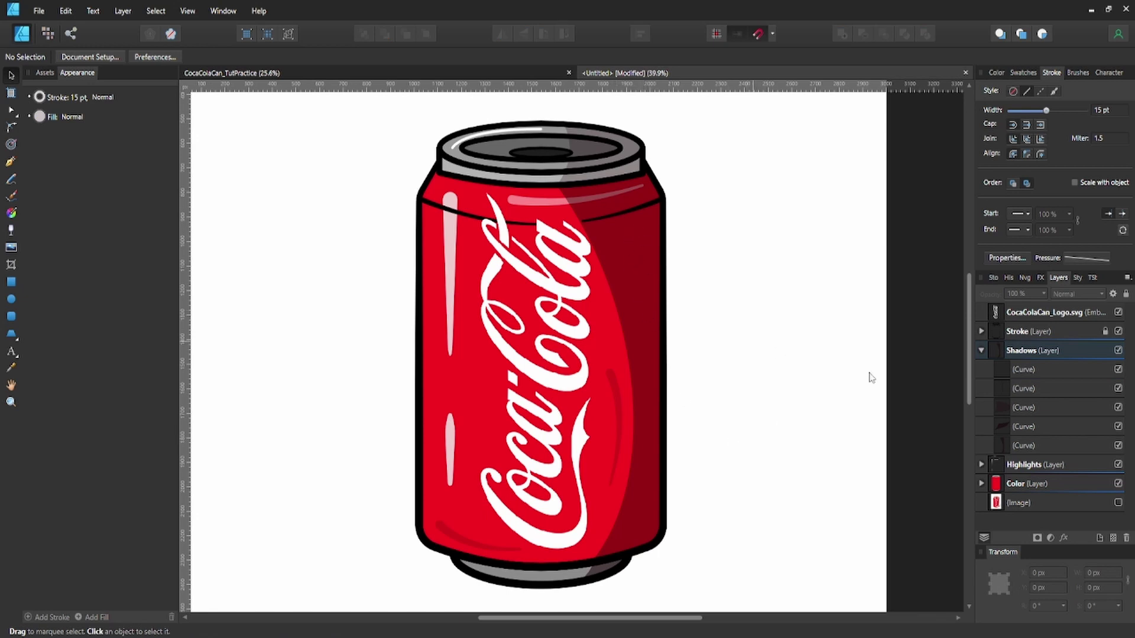
Draw a short vertical Pen tool line in the upper part of the dark body shadow, directly above the bottommost Shadows curve in stacking order.
left_click(1009, 443)
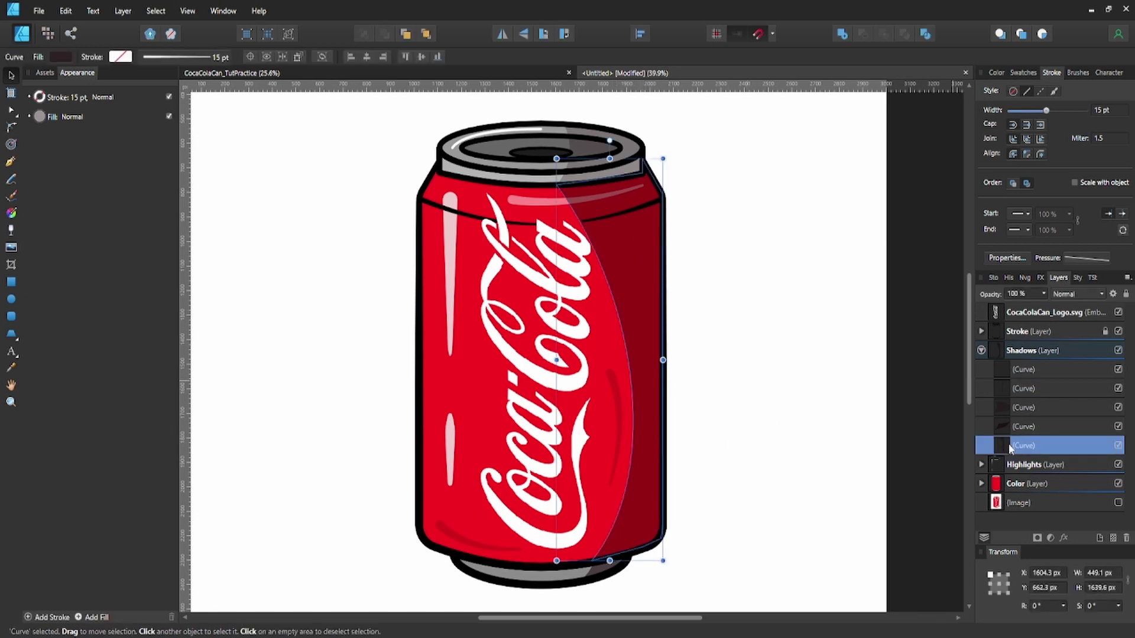
key("p")
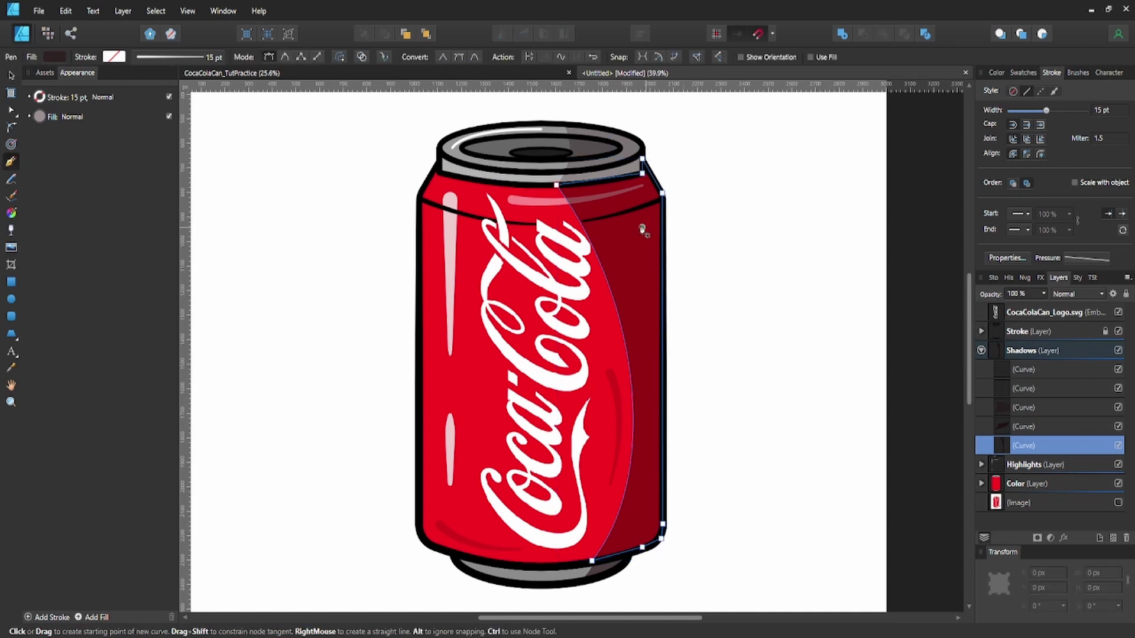
left_click(642, 291)
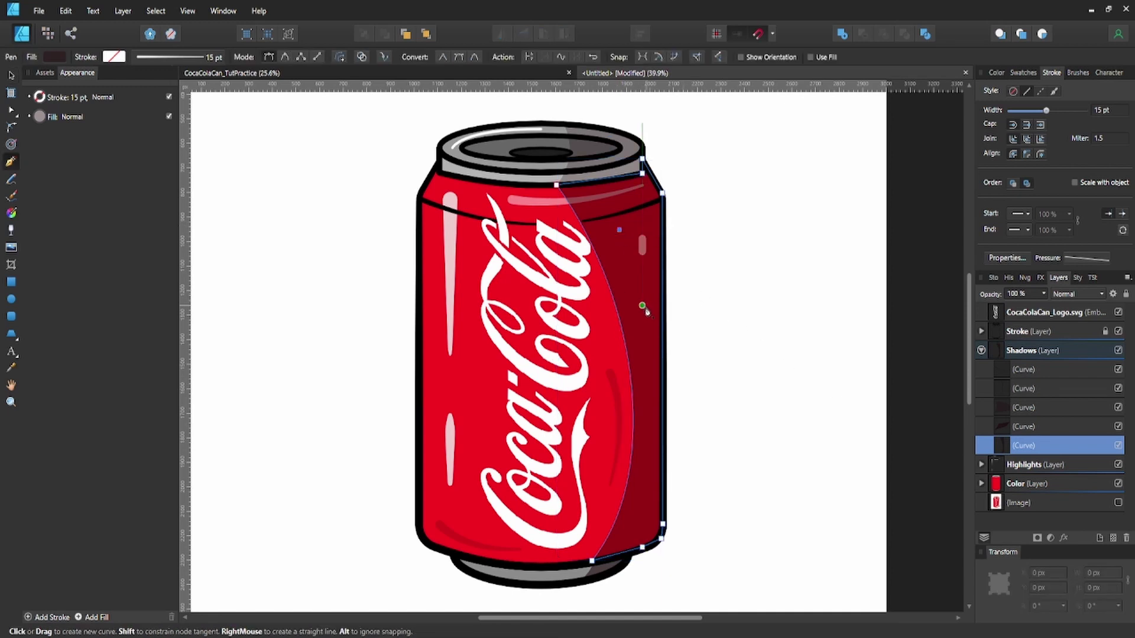
left_click(643, 312)
Reshape the vertical line's stroke pressure profile into an arch, thick in the middle and tapered at both ends.
left_click(1069, 259)
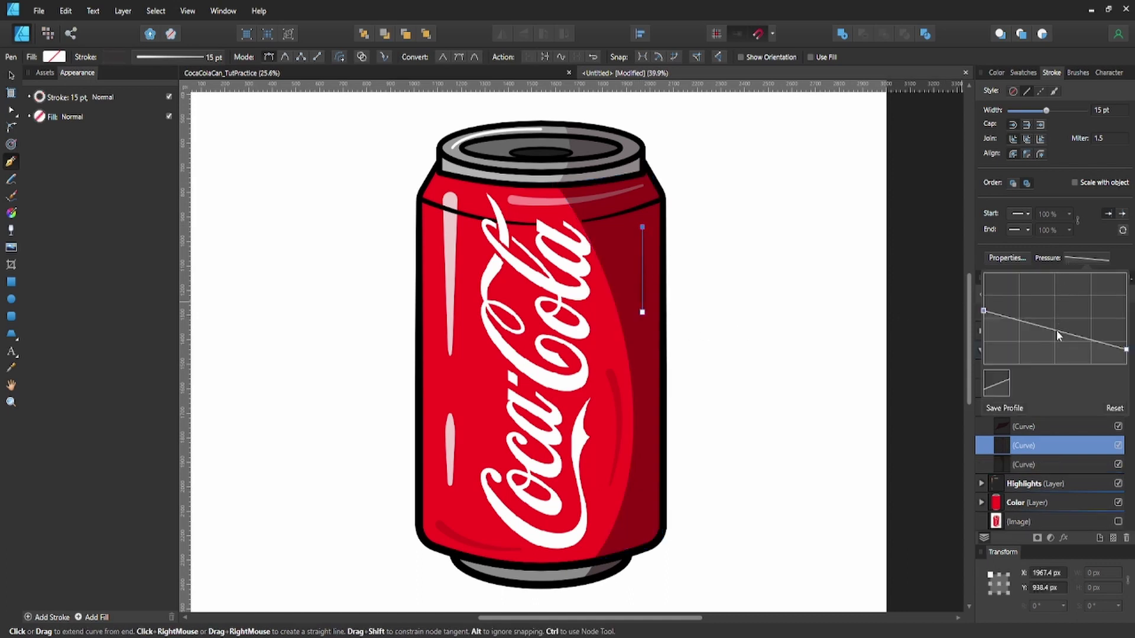
mouse_move(1057, 335)
left_mouse_down()
mouse_move(1056, 288)
mouse_move(1047, 290)
left_mouse_up()
left_click_drag(983, 310, 991, 345)
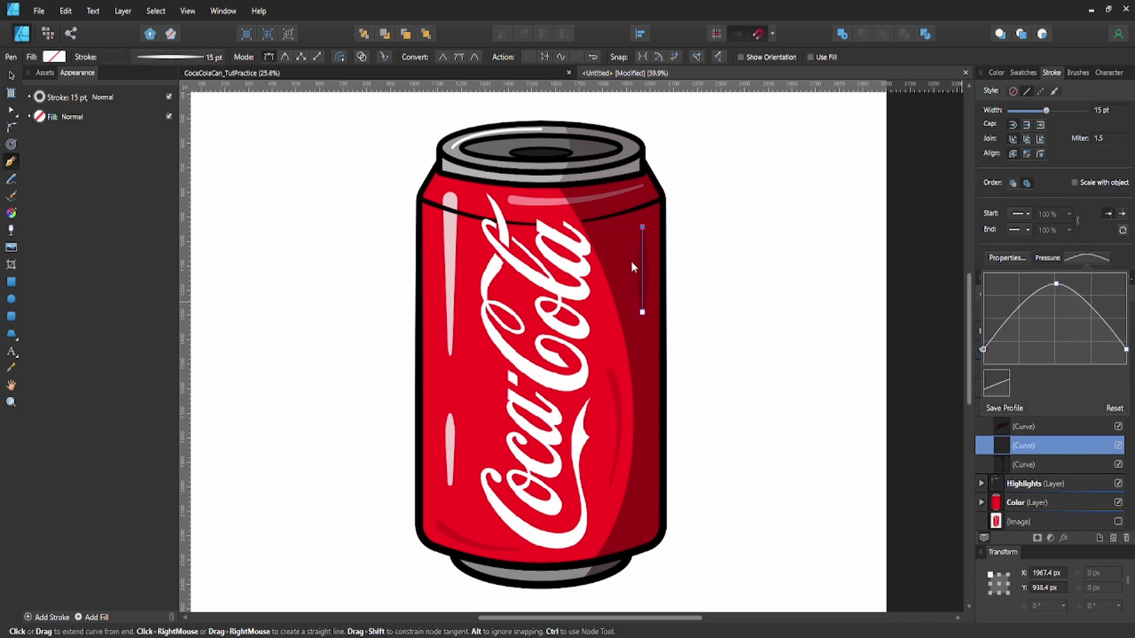
Raise the vertical line's stroke opacity to a little under half and deselect it.
left_click(112, 57)
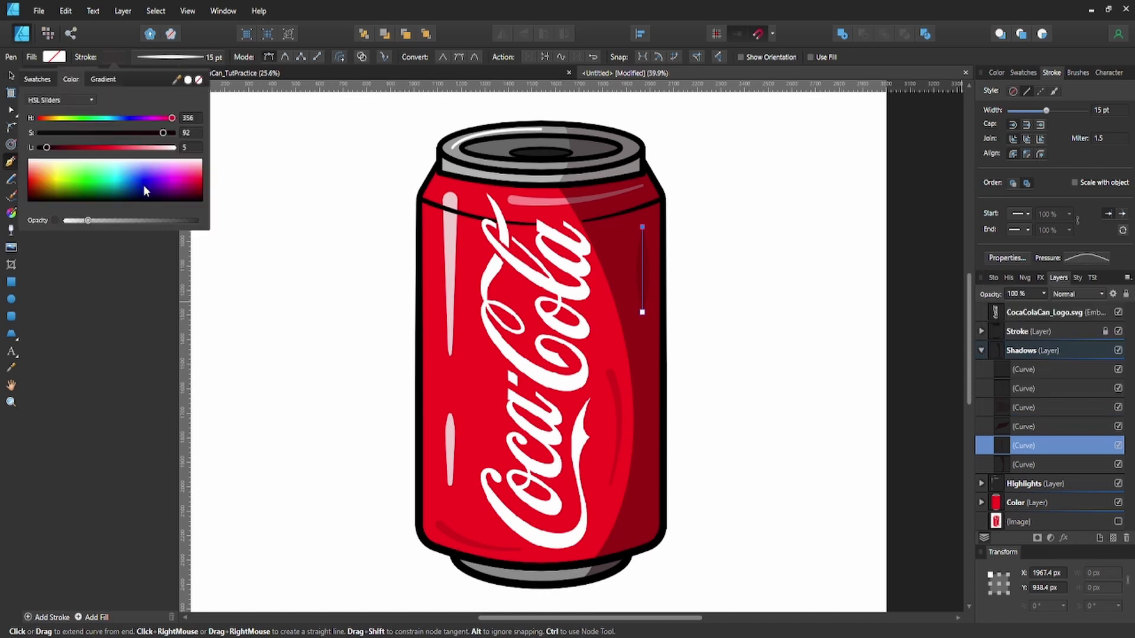
left_click(130, 222)
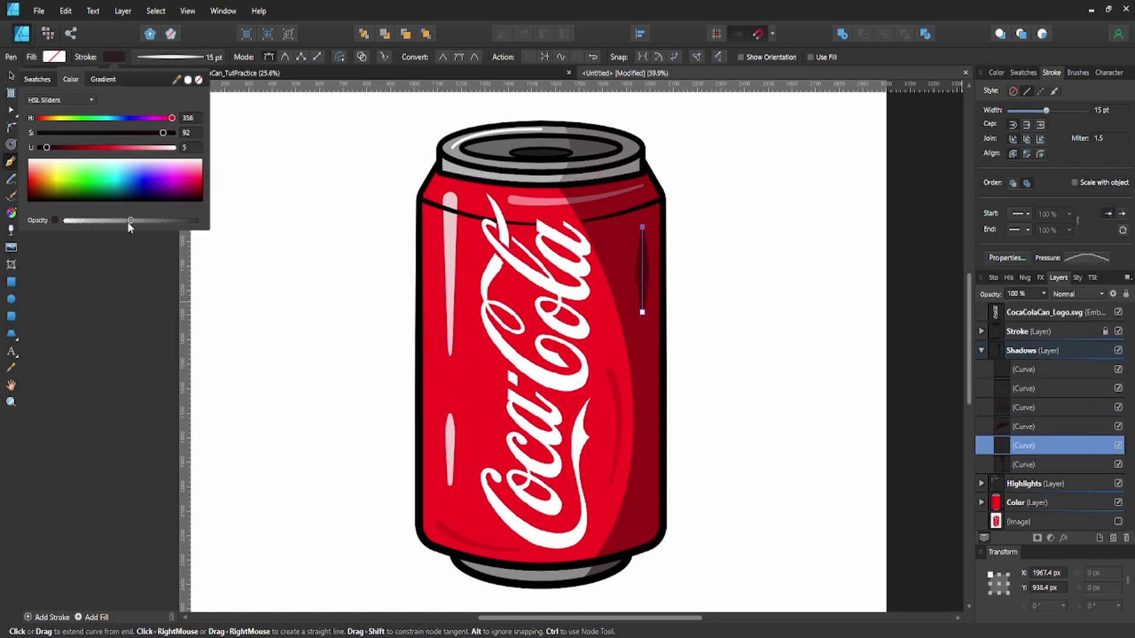
left_click_drag(125, 220, 121, 220)
key("v")
left_click(1031, 465)
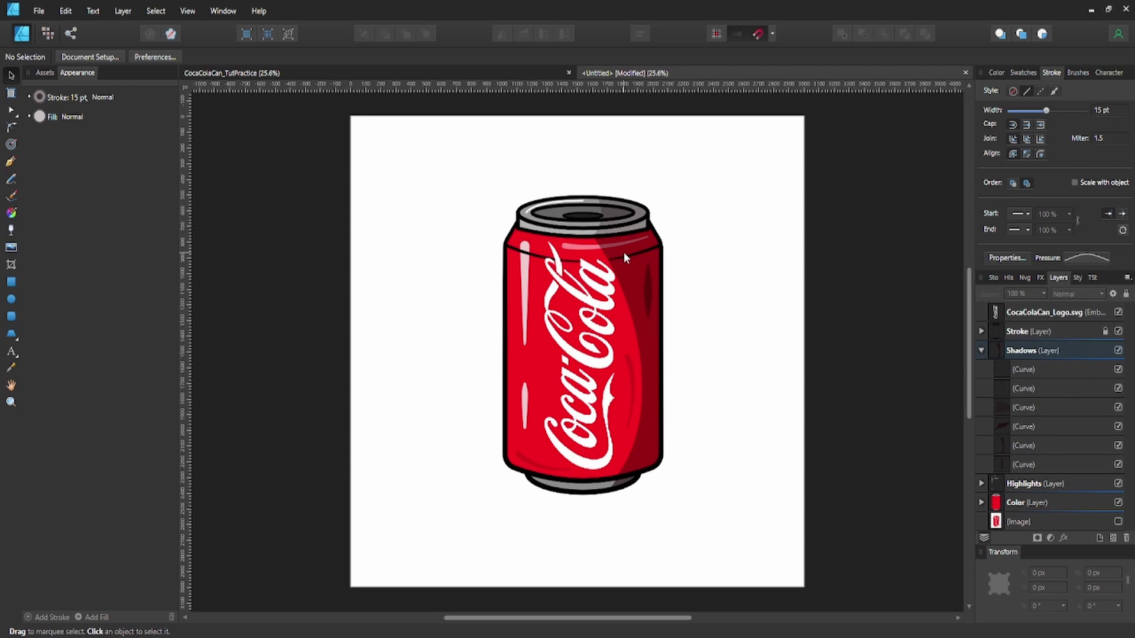
scroll(629, 260, "up", 6)
scroll(544, 313, "down", 2)
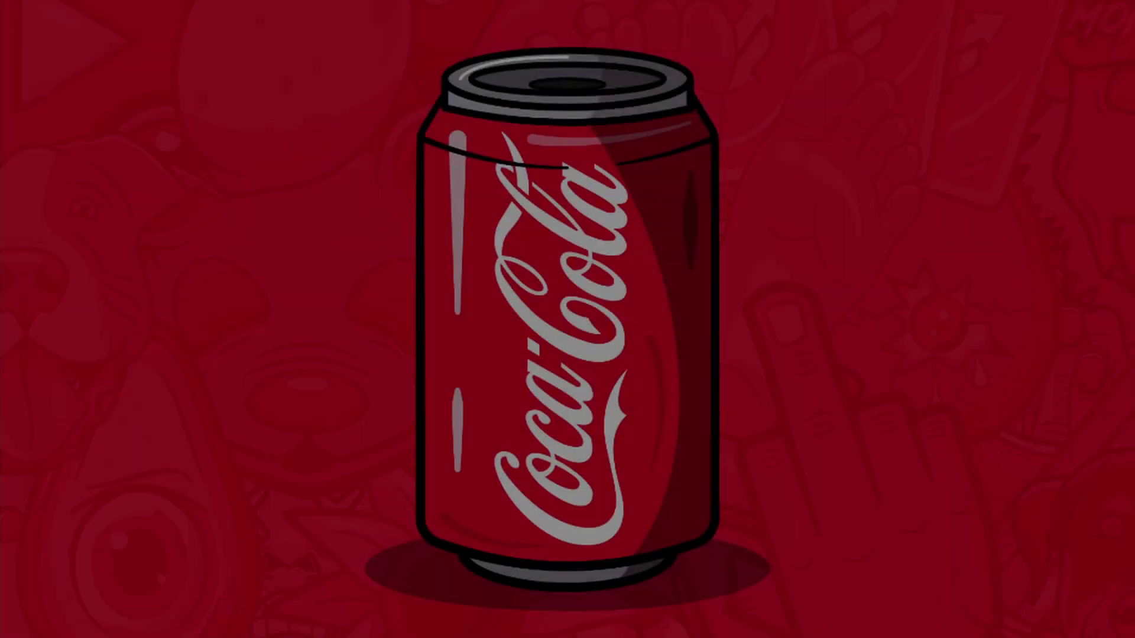